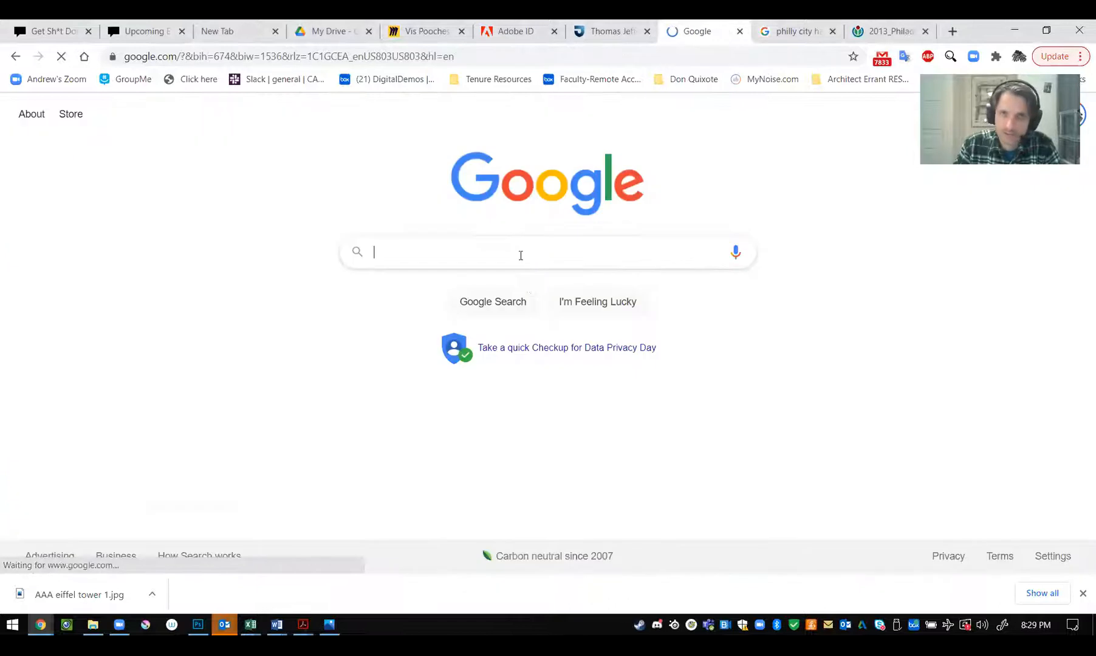
Dismiss the downloads bar, search Google for "philadelphia" and show the image results
left_click(1081, 594)
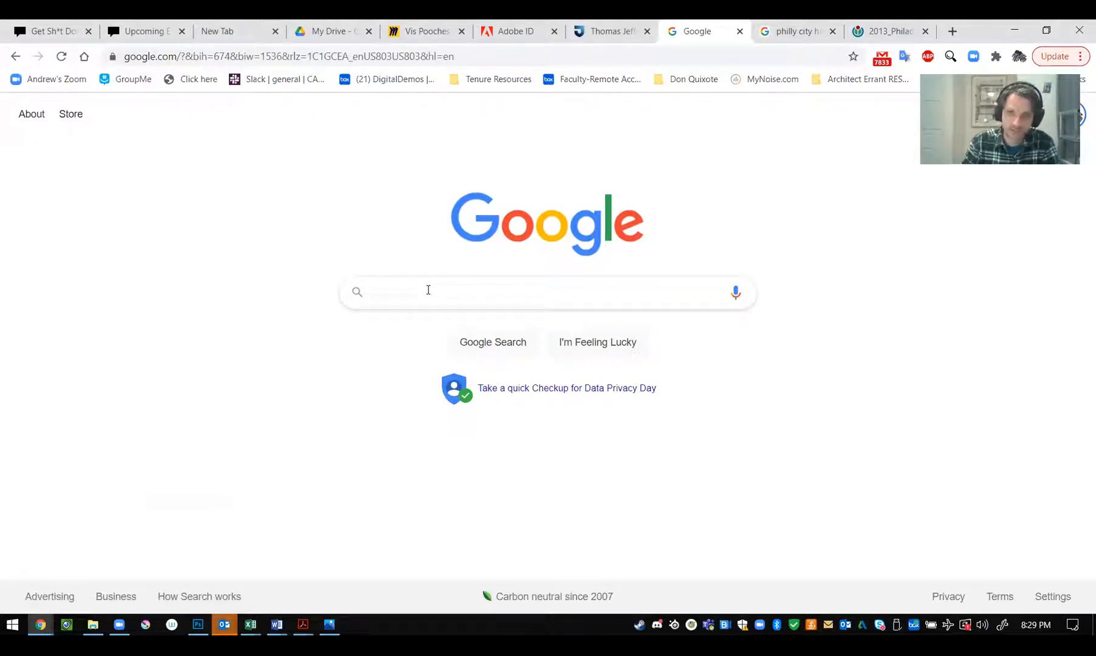
type("philadelphp")
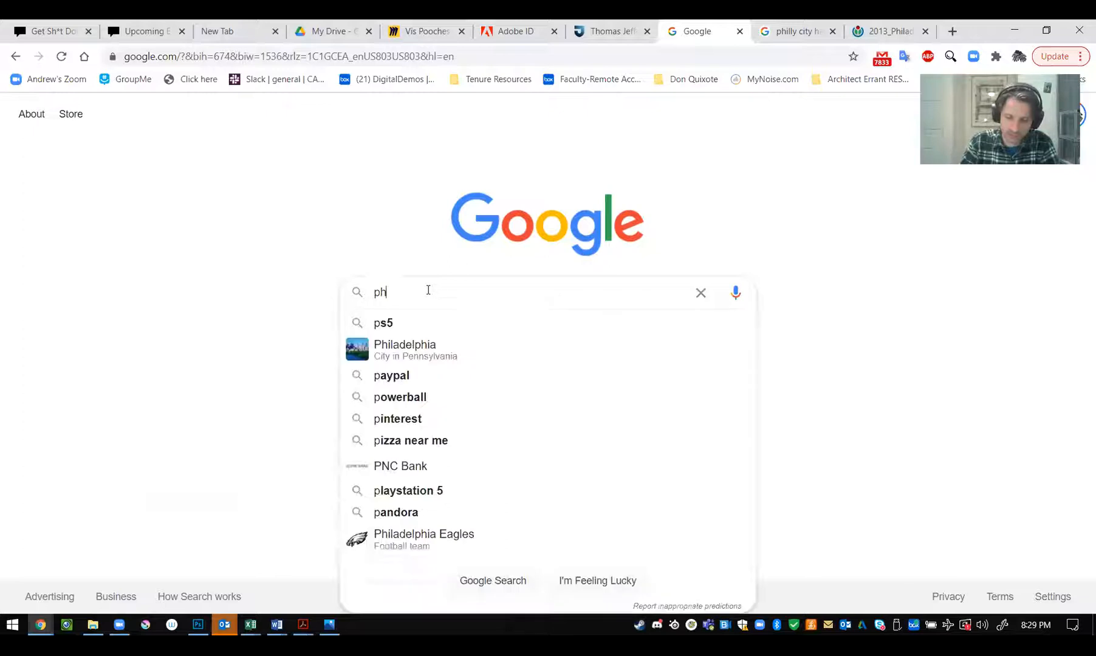
key("BackSpace")
key("BackSpace")
key("BackSpace")
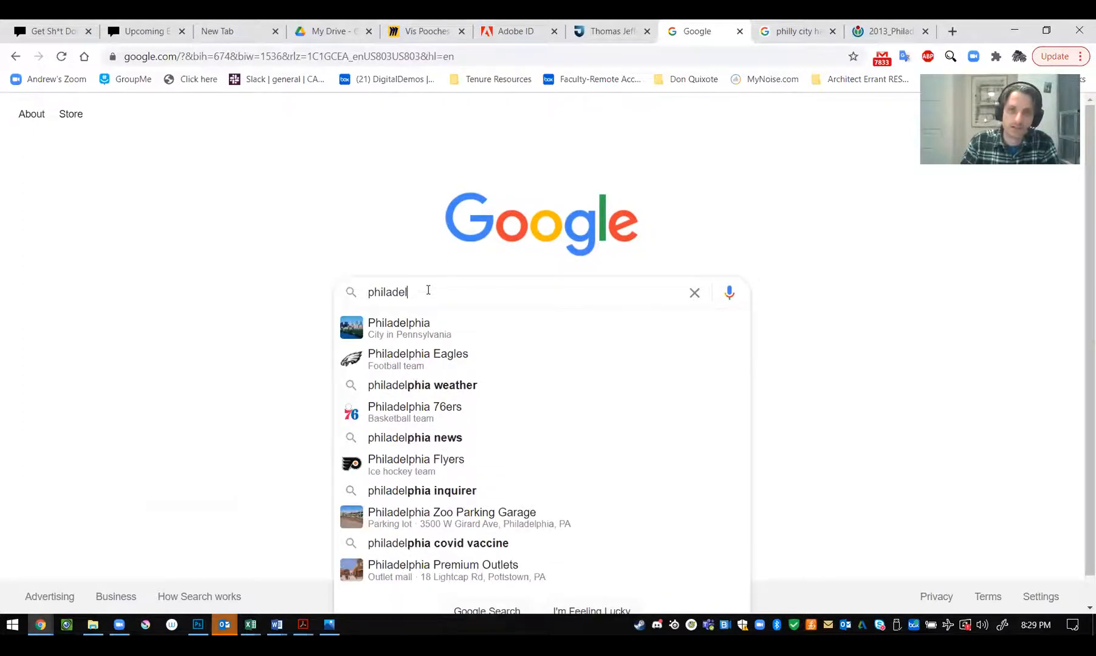
type("phia")
key("Return")
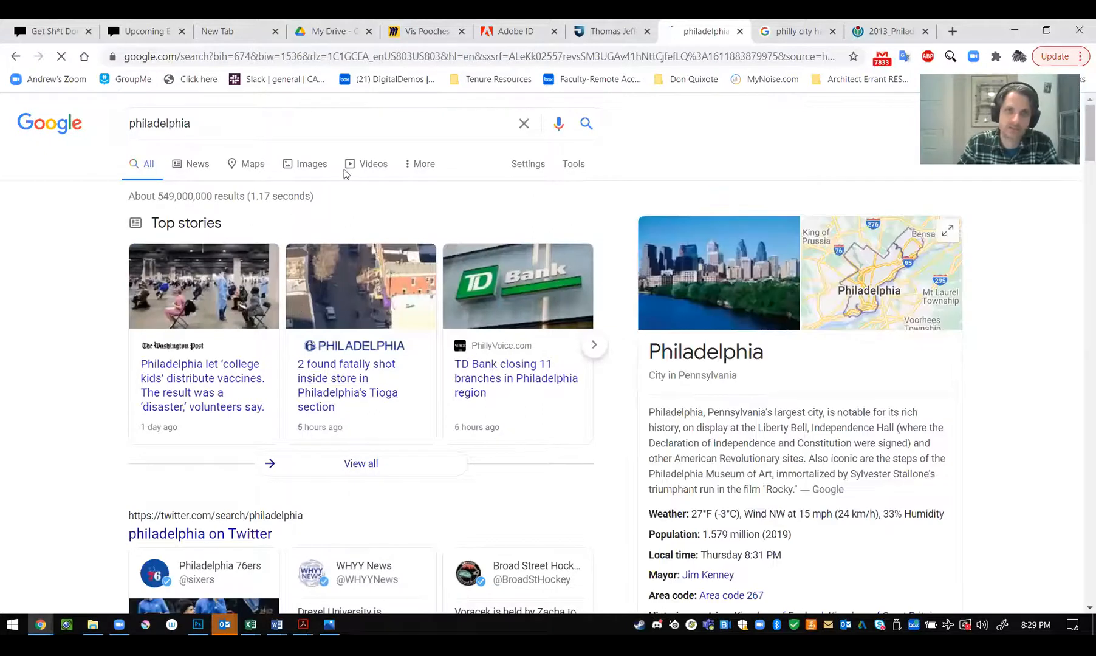
left_click(313, 170)
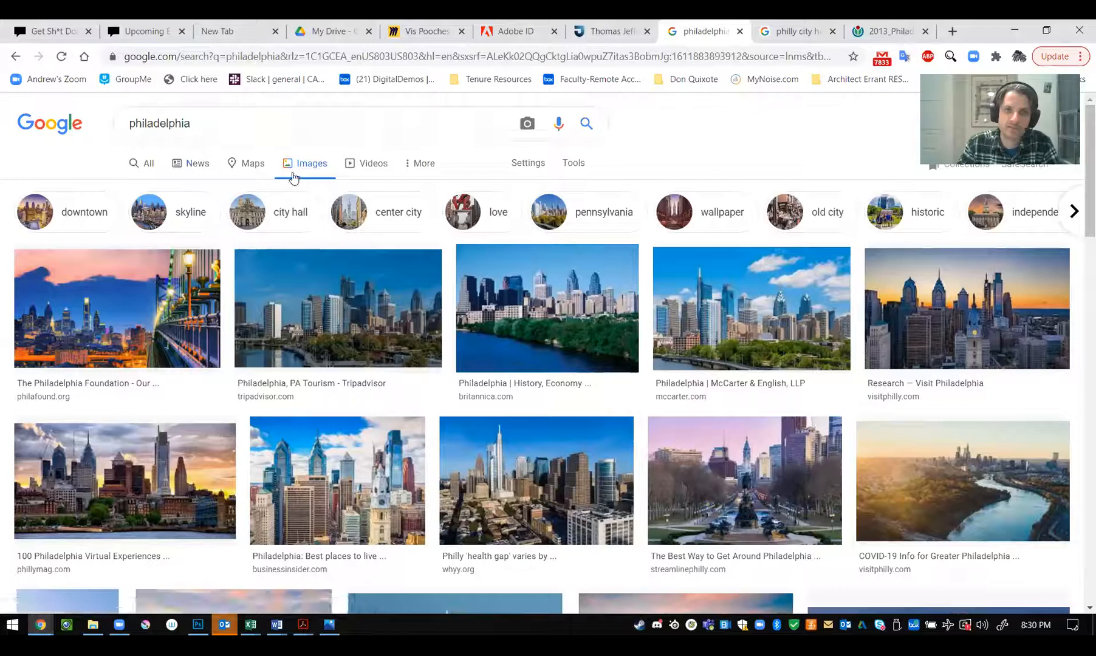
Look through the Philadelphia image results for usable building photos
scroll(608, 389, "down", 5)
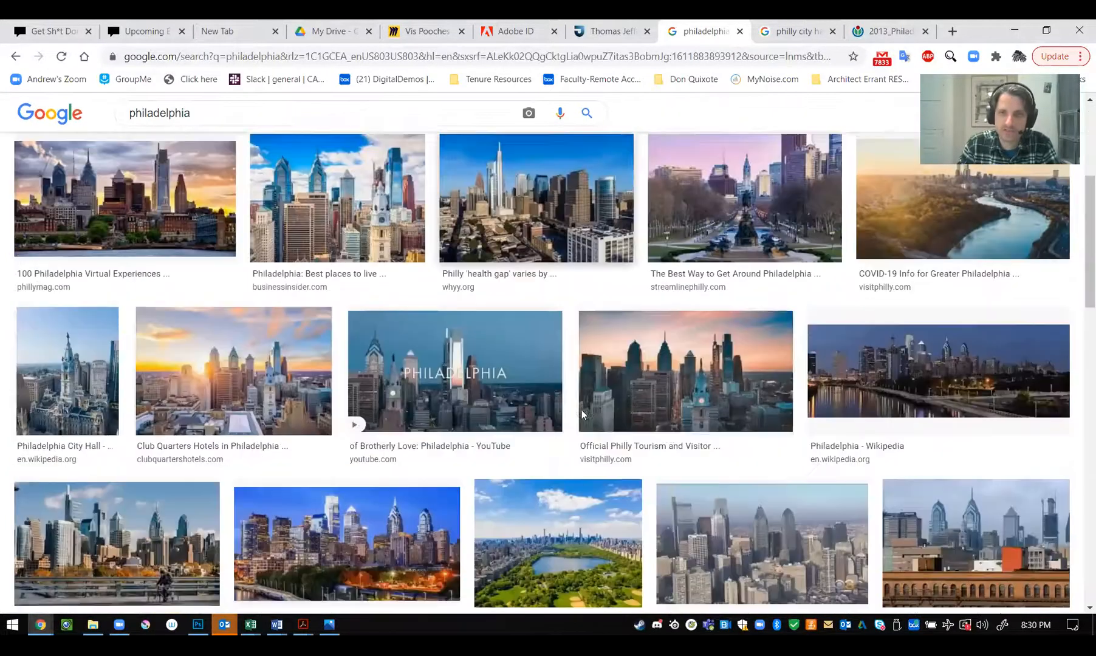
scroll(549, 476, "down", 5)
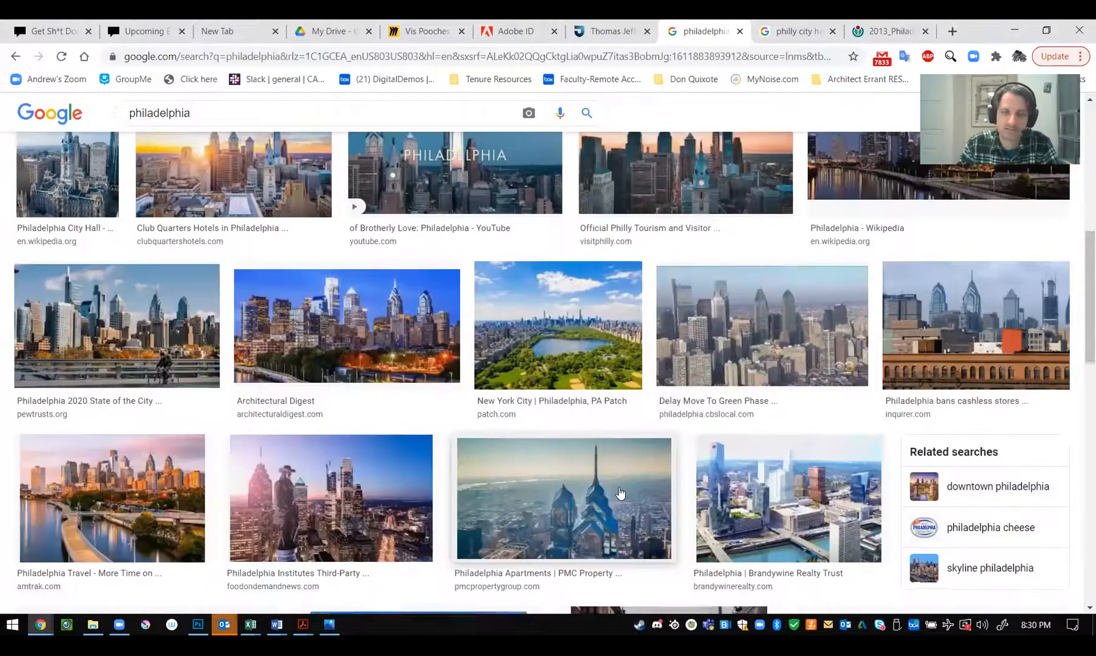
scroll(616, 494, "down", 3)
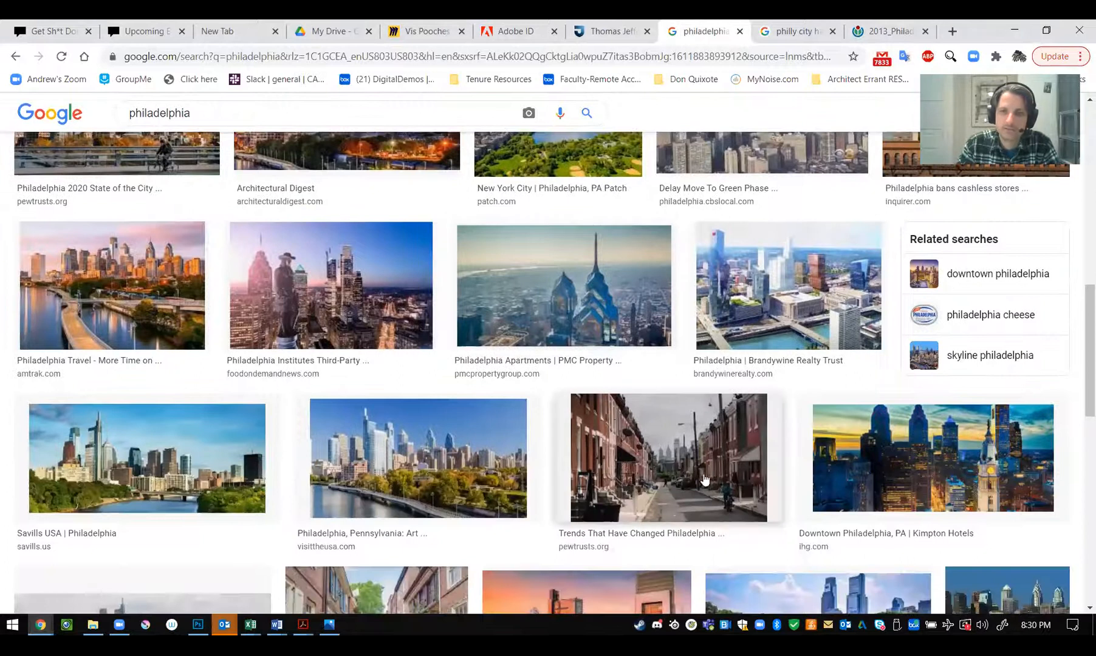
scroll(671, 484, "down", 5)
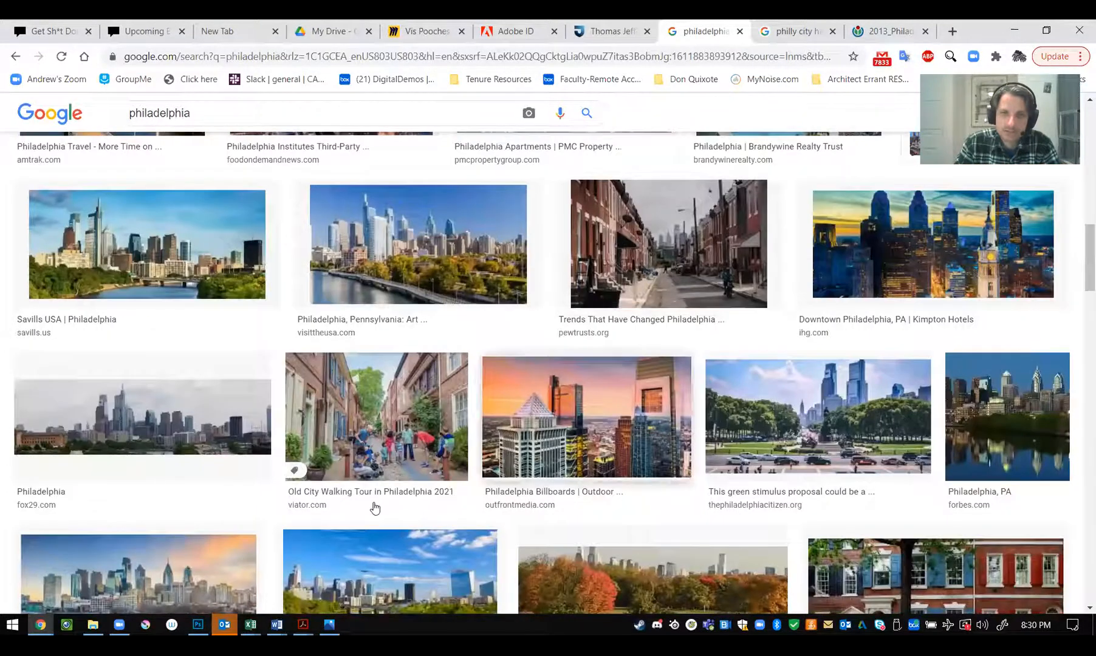
scroll(387, 502, "down", 3)
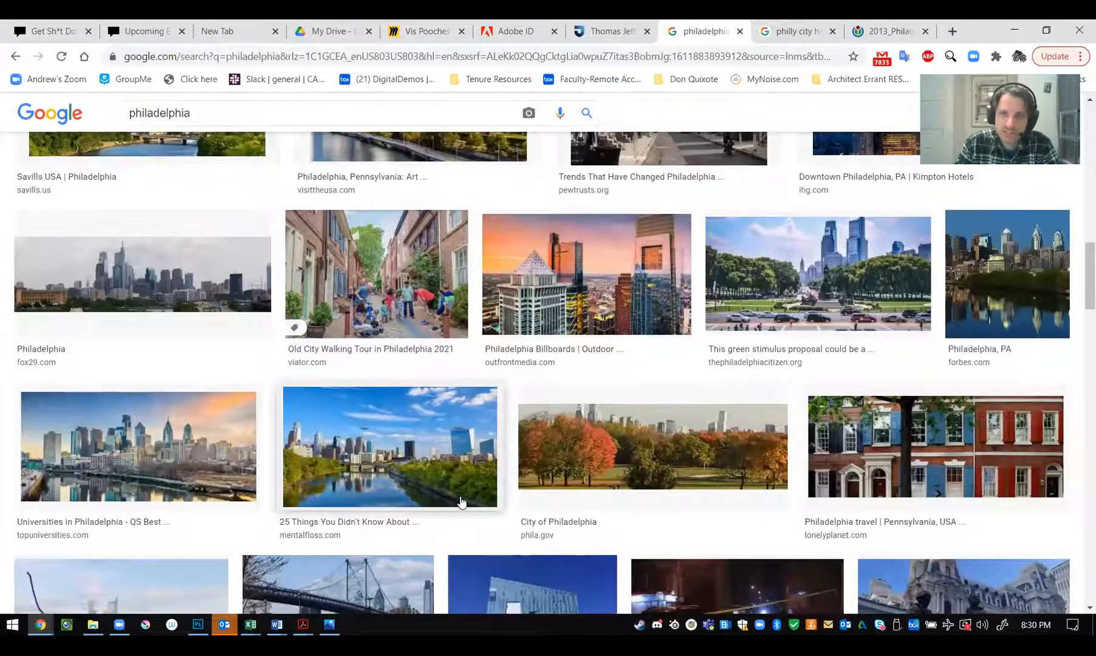
scroll(460, 502, "down", 4)
scroll(456, 502, "up", 12)
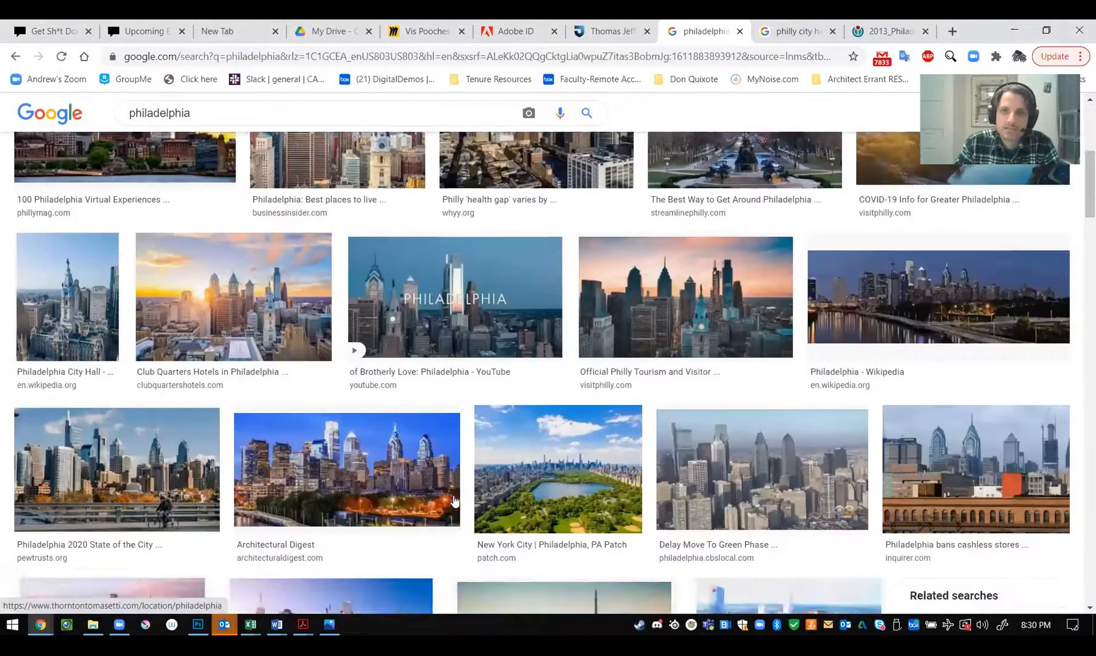
scroll(454, 501, "up", 5)
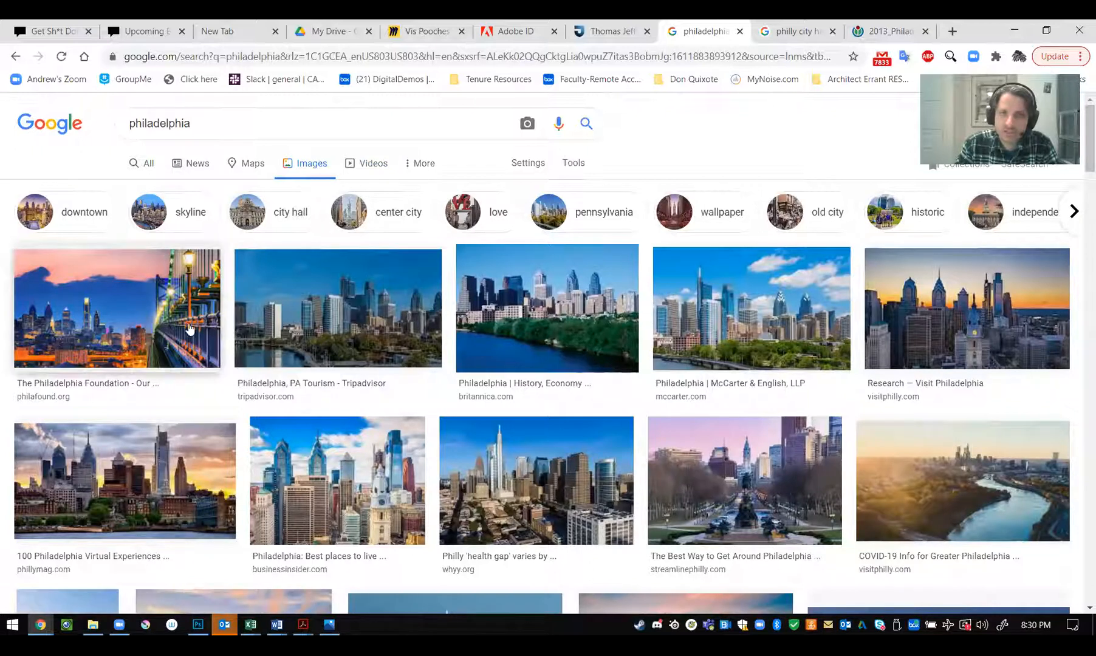
Filter the Philadelphia image results to the Large size
left_click(573, 164)
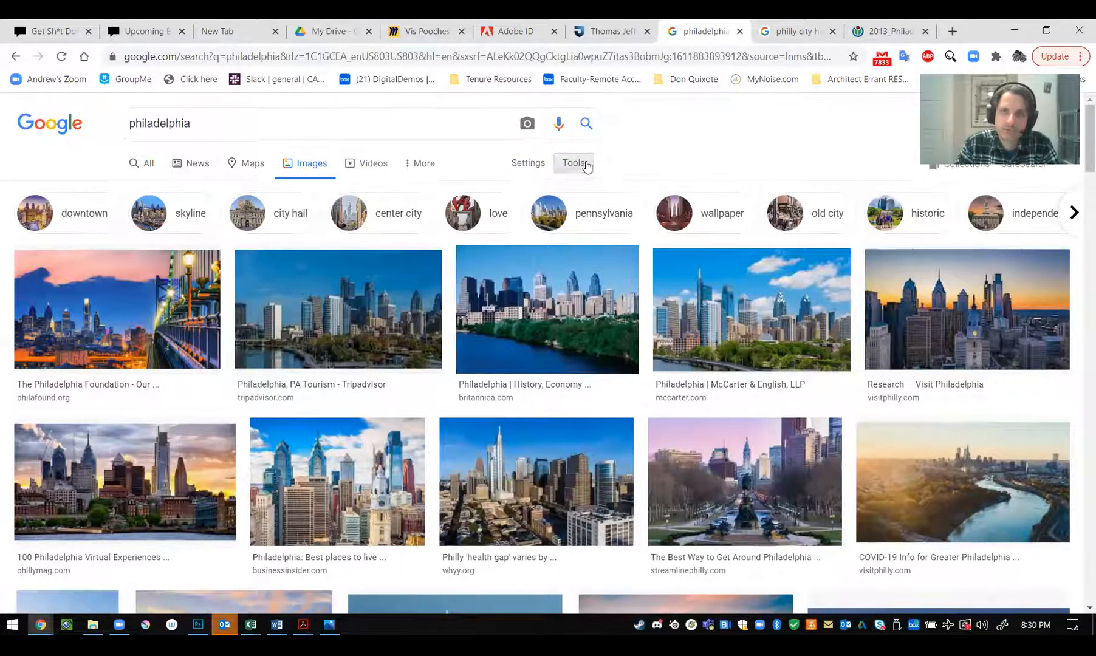
left_click(140, 190)
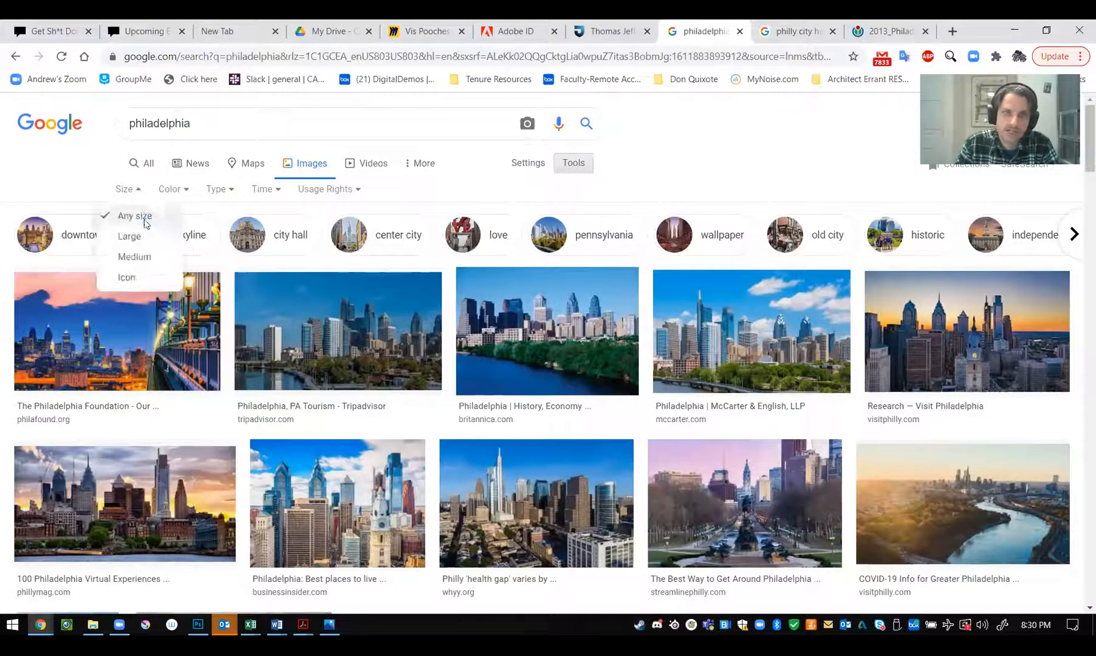
left_click(134, 235)
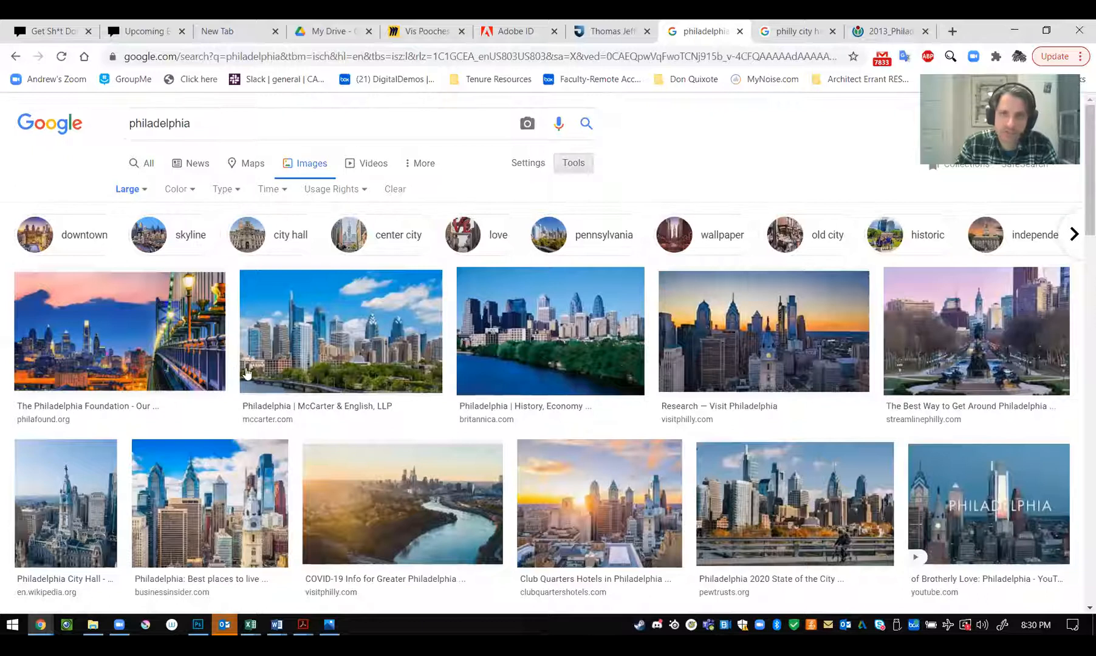
scroll(364, 371, "down", 2)
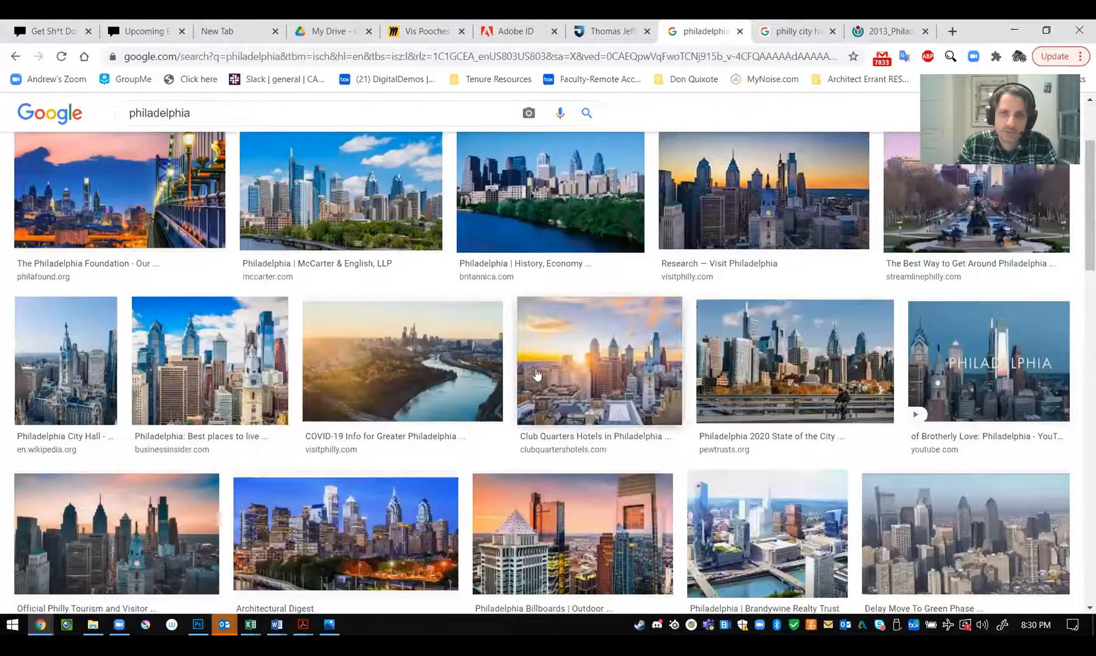
Refine the image search to "philadelphia rowhouse"
scroll(462, 425, "up", 2)
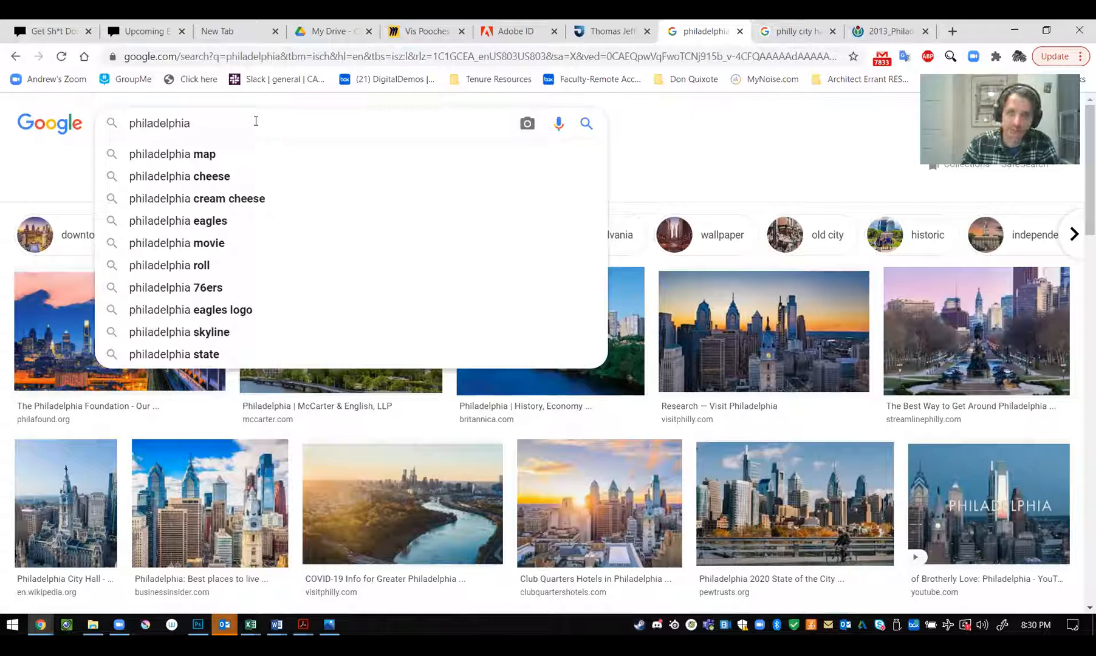
type("rowhouse")
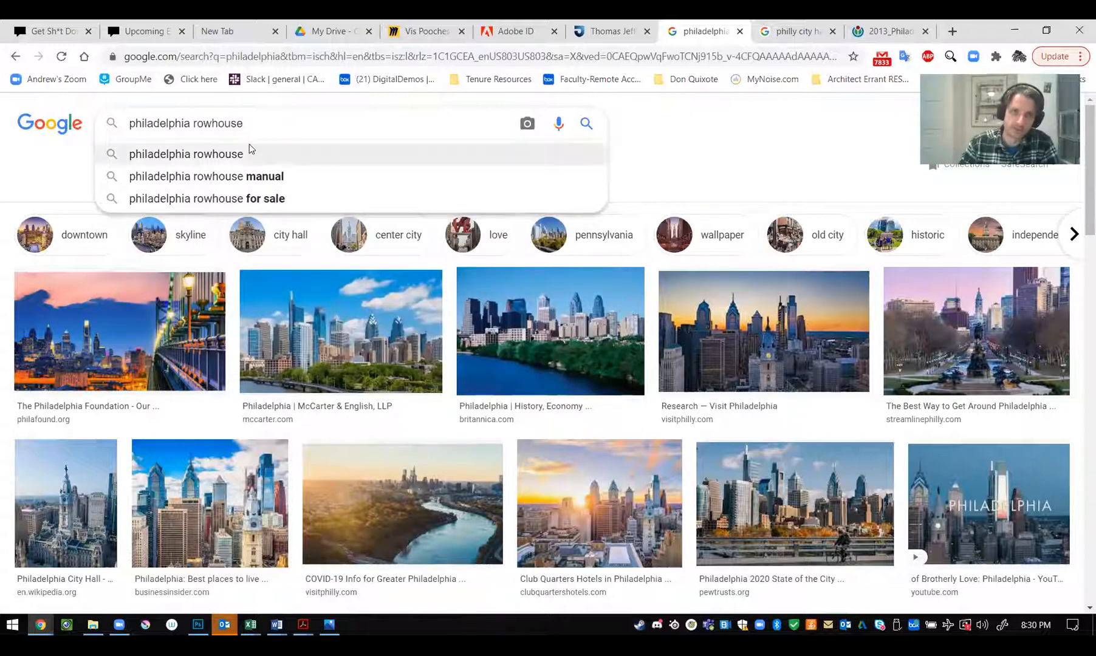
left_click(249, 147)
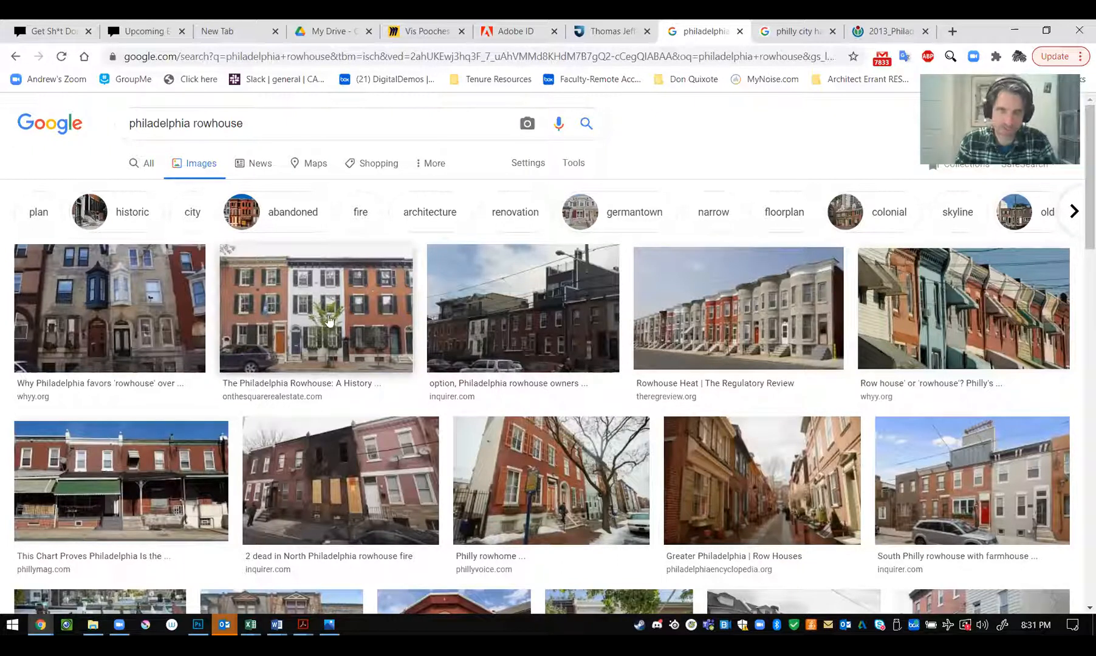
Open the "The Philadelphia Rowhouse: A History" result with the long brick facade and the phillymag.com rowhouse result in separate new tabs
scroll(330, 331, "down", 3)
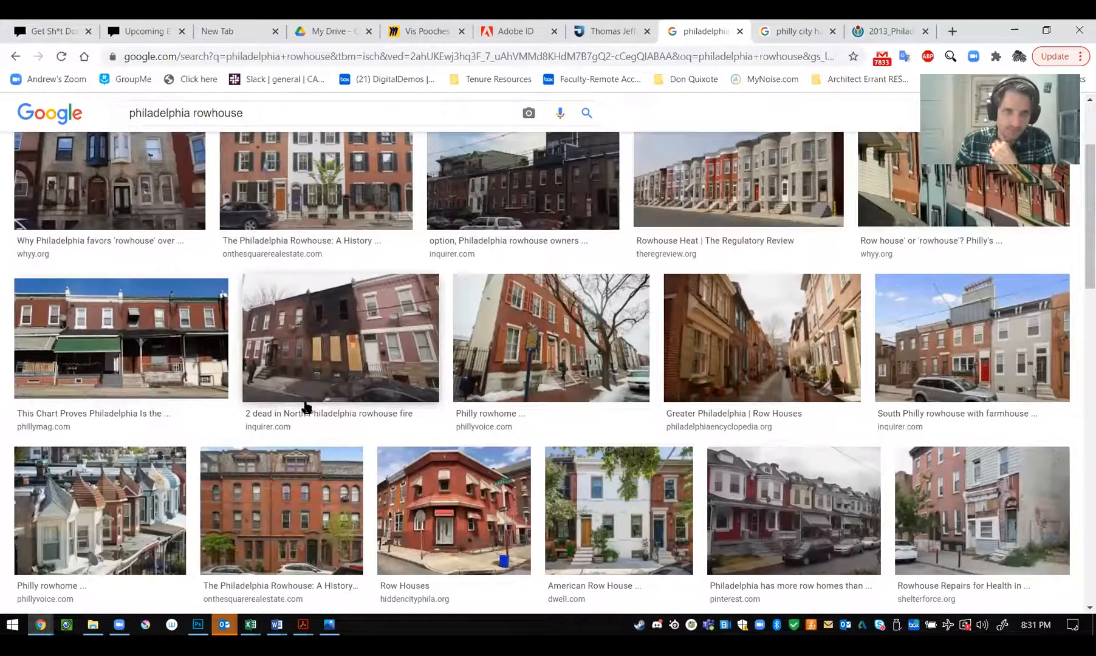
scroll(159, 361, "down", 1)
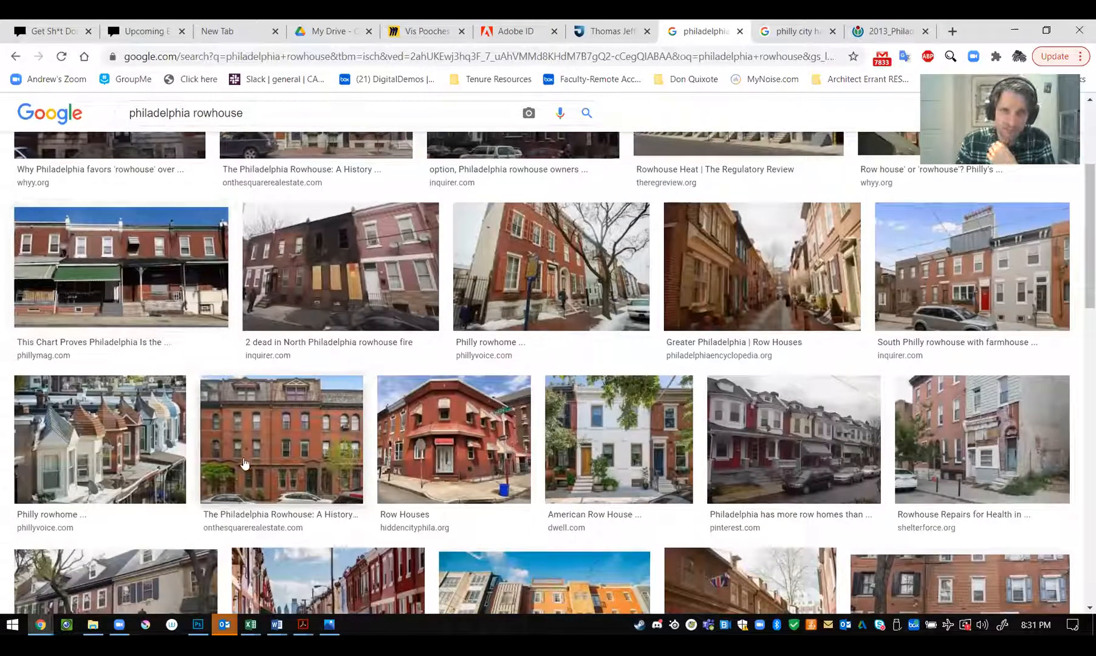
right_click(302, 436)
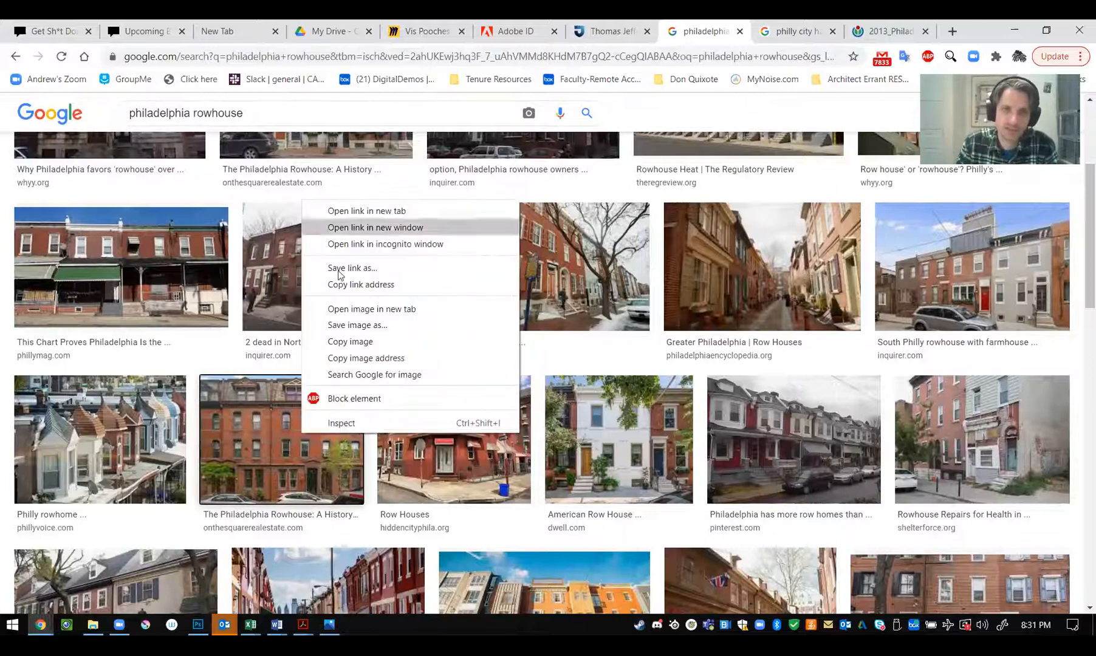
right_click(251, 431)
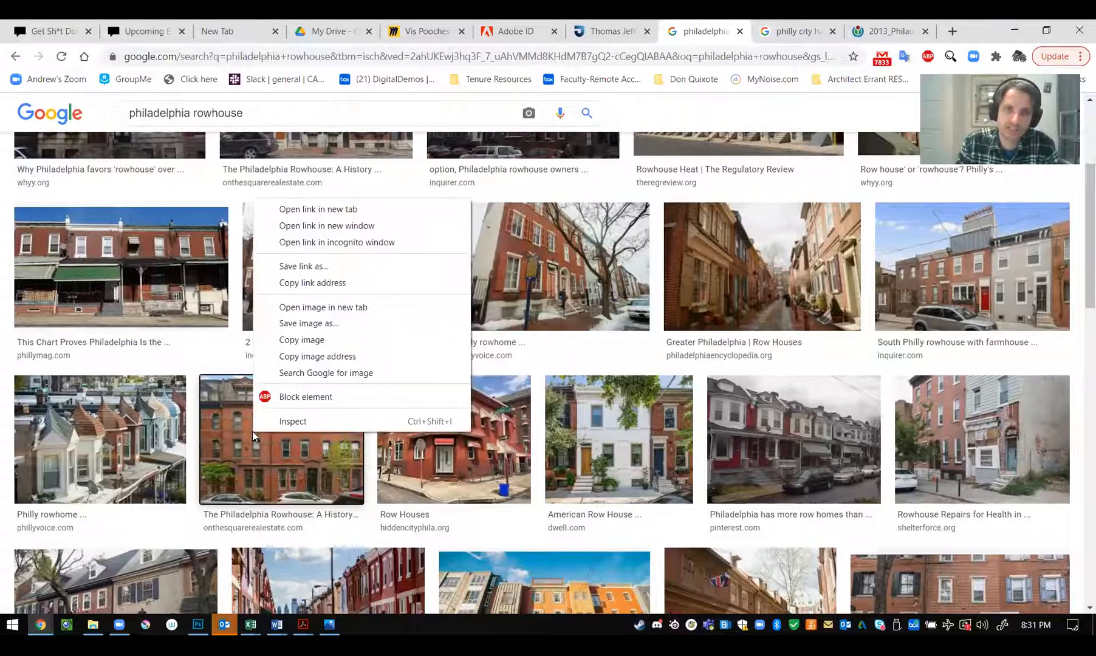
left_click(387, 211)
right_click(187, 263)
left_click(202, 275)
scroll(658, 346, "down", 5)
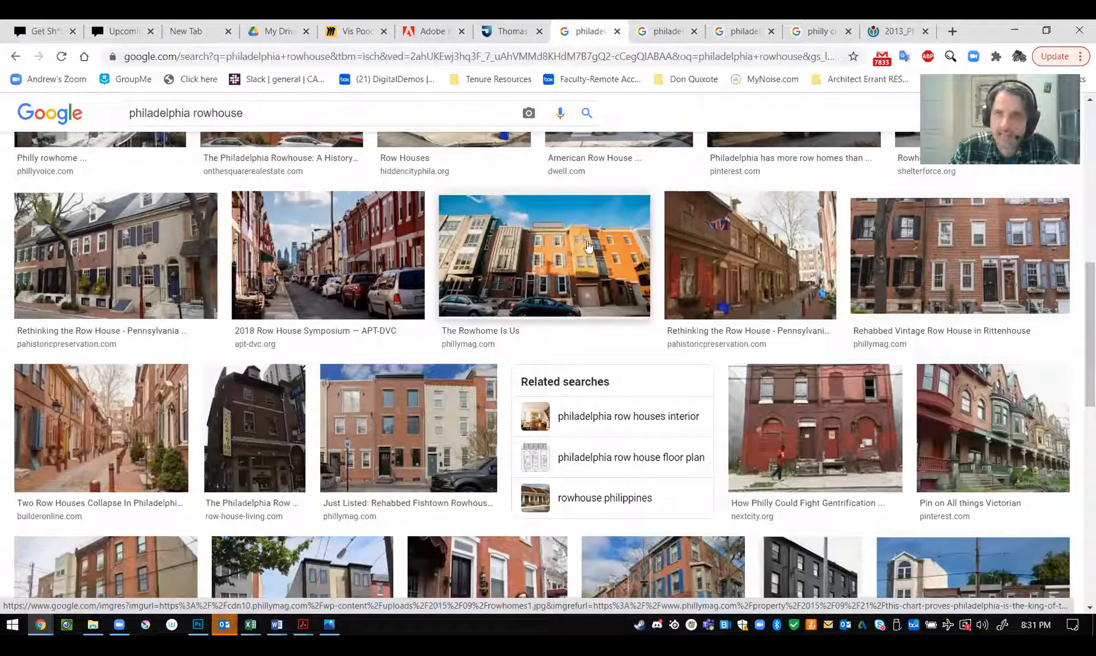
scroll(723, 325, "up", 6)
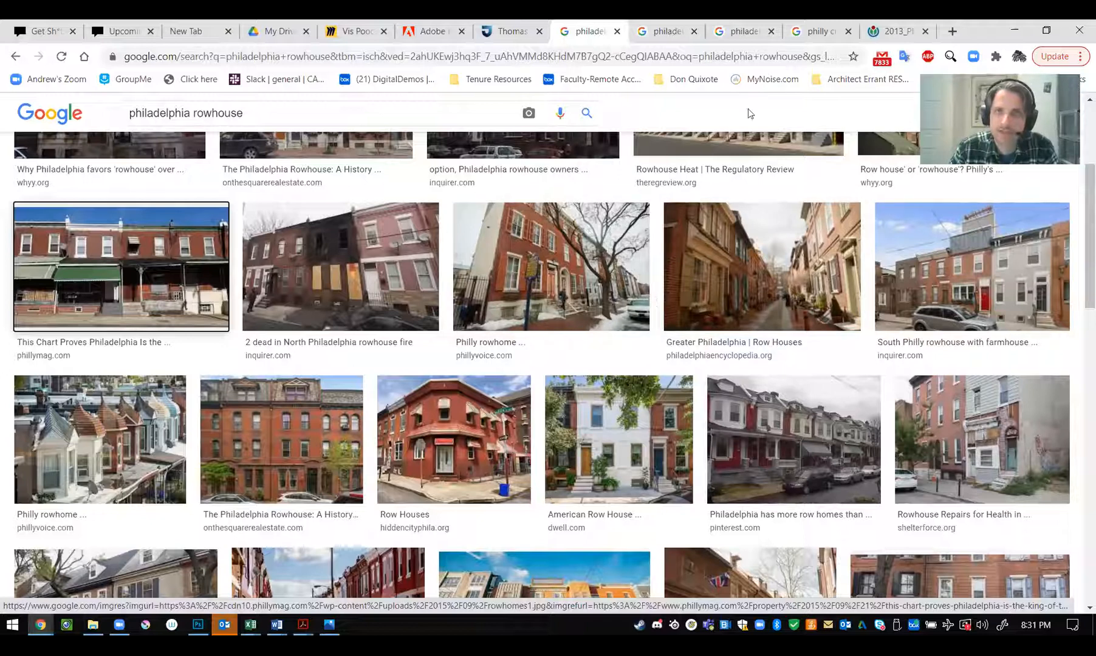
Close the Philadelphia City Hall courtyard photo tab and the "philly city hall from courtyard" search tab
left_click(884, 37)
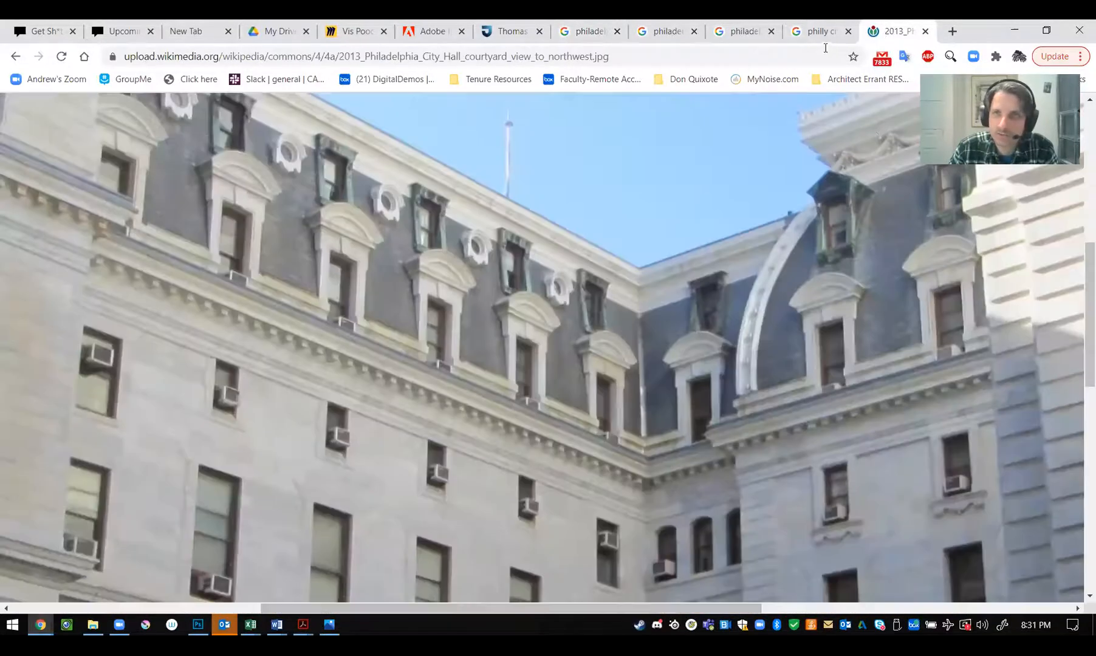
left_click(925, 31)
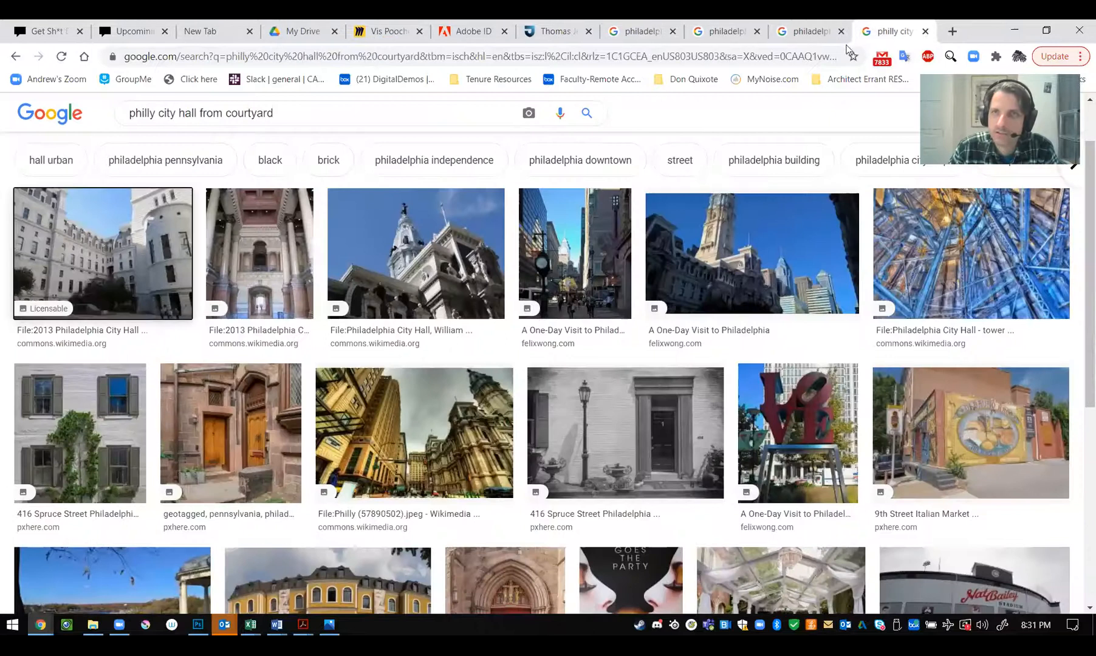
left_click(925, 31)
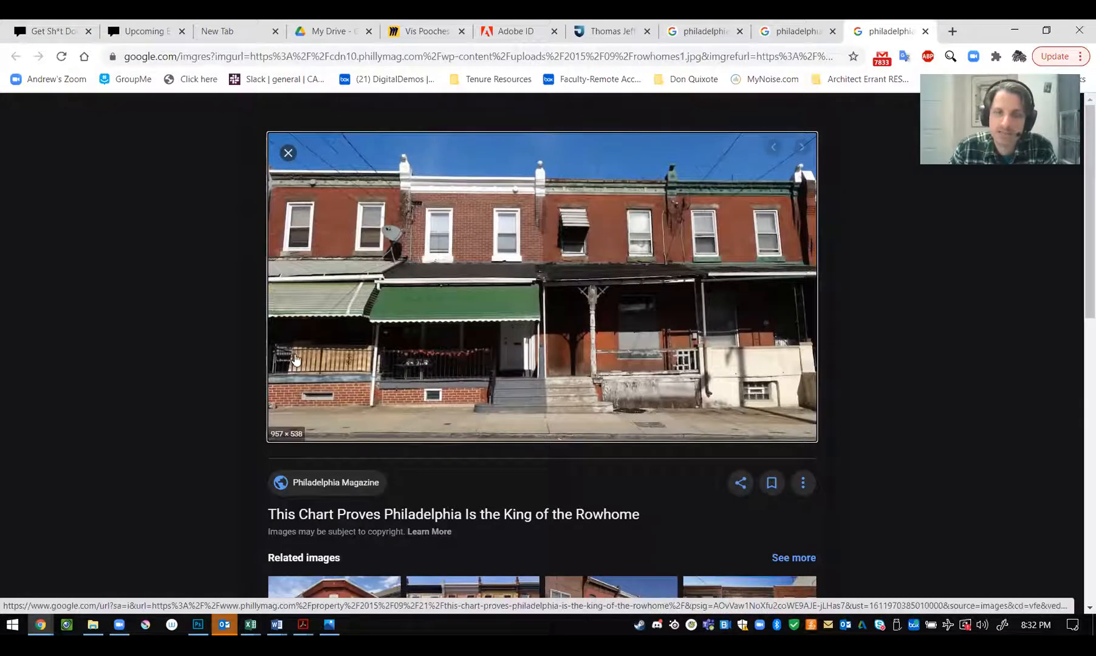
Open the related images "City commits $40 million" from whyy.org and "More People in Cities Today" from nextcity.org in new tabs
scroll(554, 333, "down", 3)
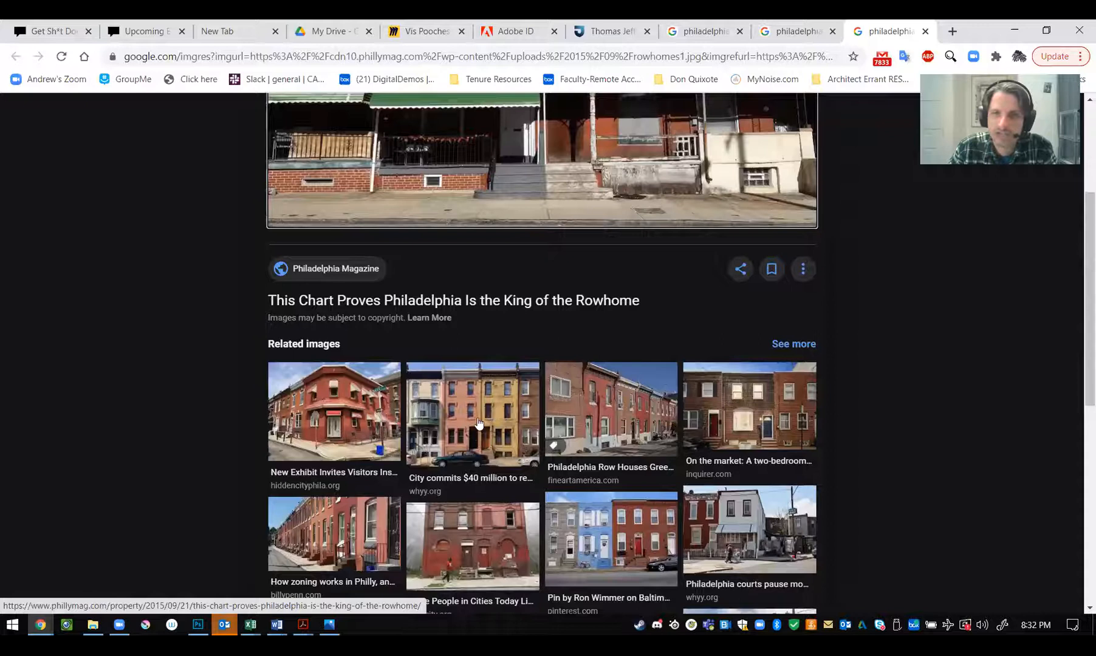
right_click(491, 422)
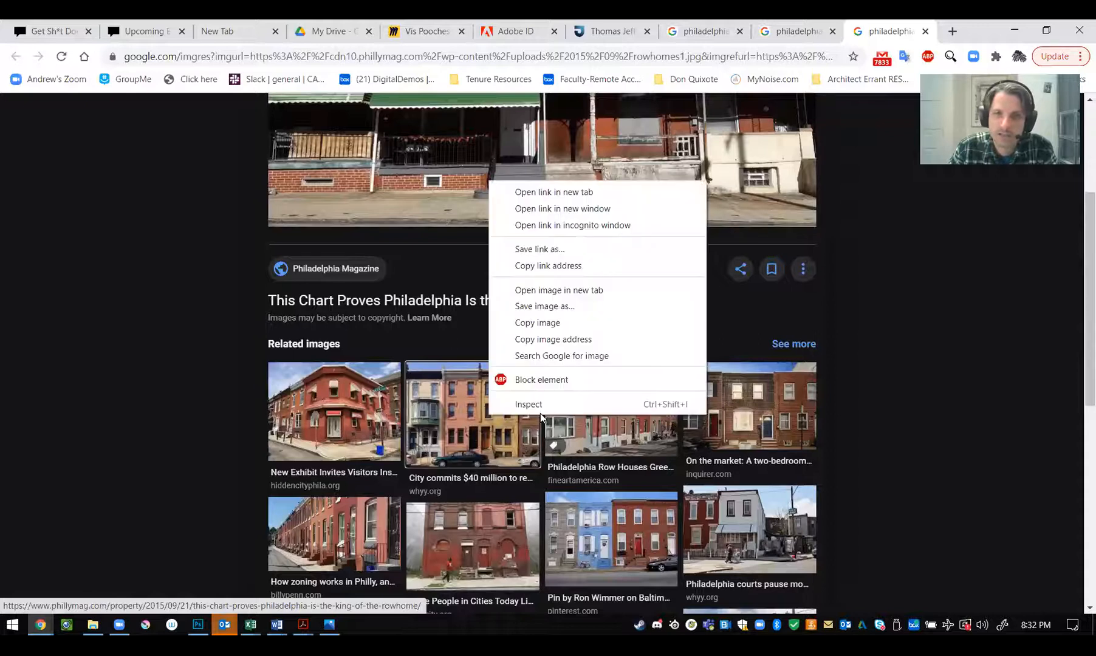
left_click(630, 196)
scroll(726, 333, "up", 1)
scroll(726, 333, "down", 2)
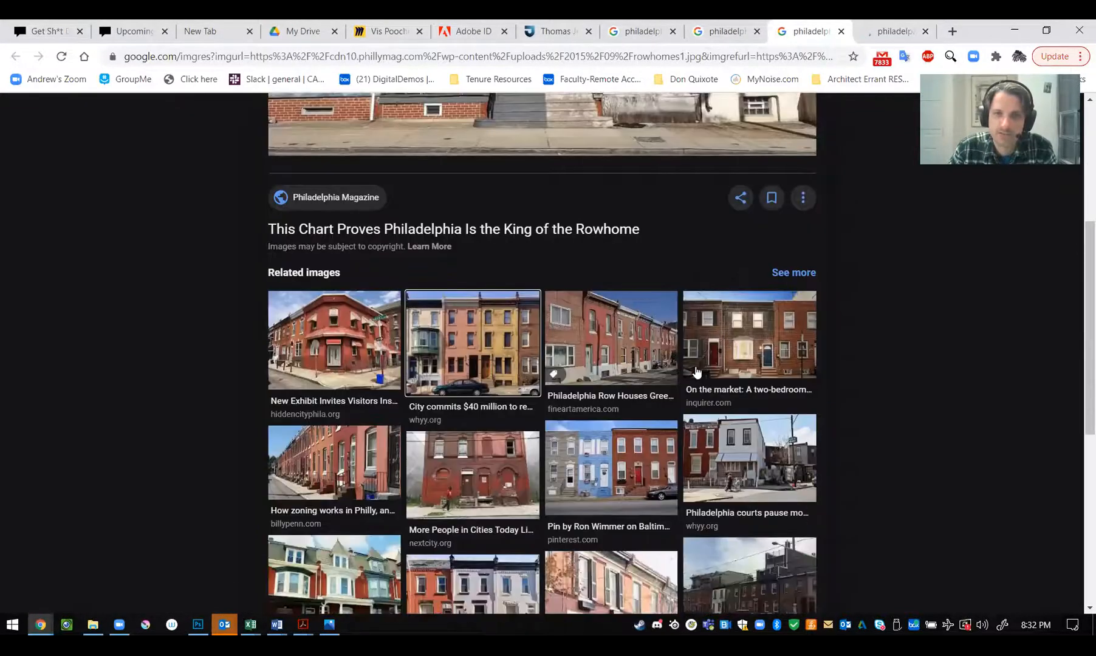
right_click(488, 460)
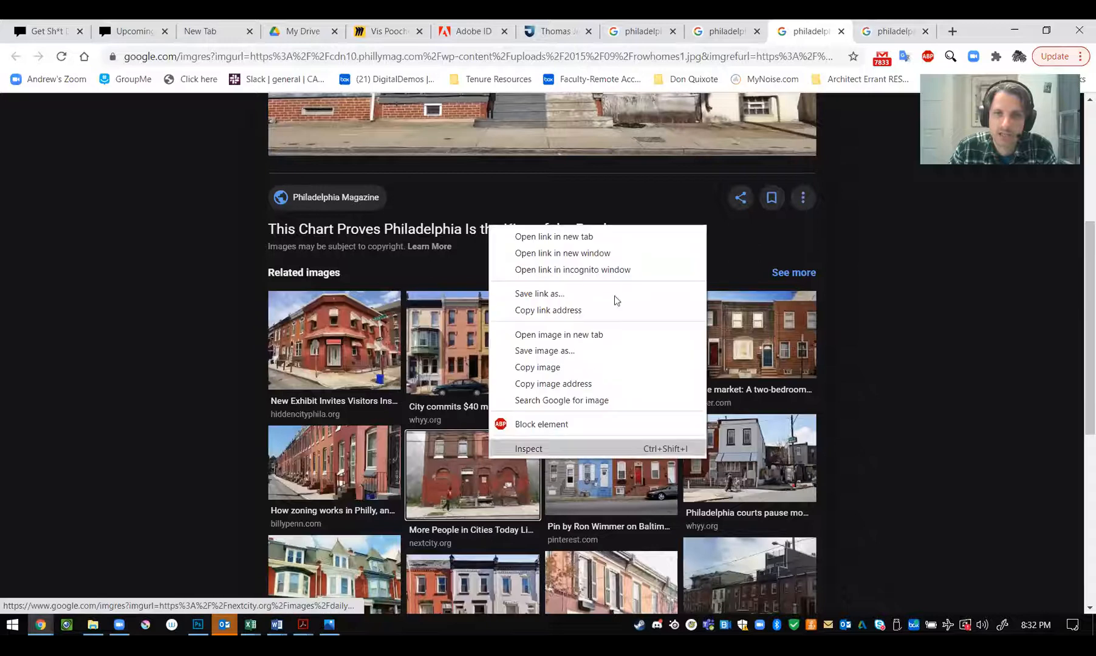
left_click(643, 241)
Open the main Philadelphia Magazine rowhouse photo as a standalone image in a new tab
scroll(689, 318, "up", 5)
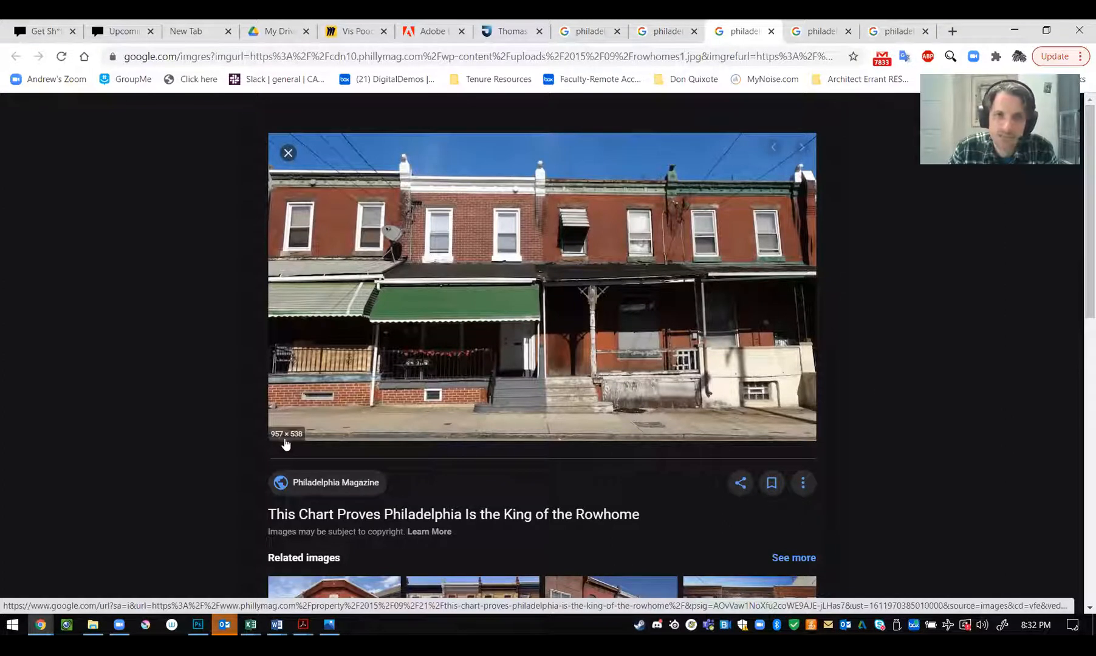
right_click(483, 299)
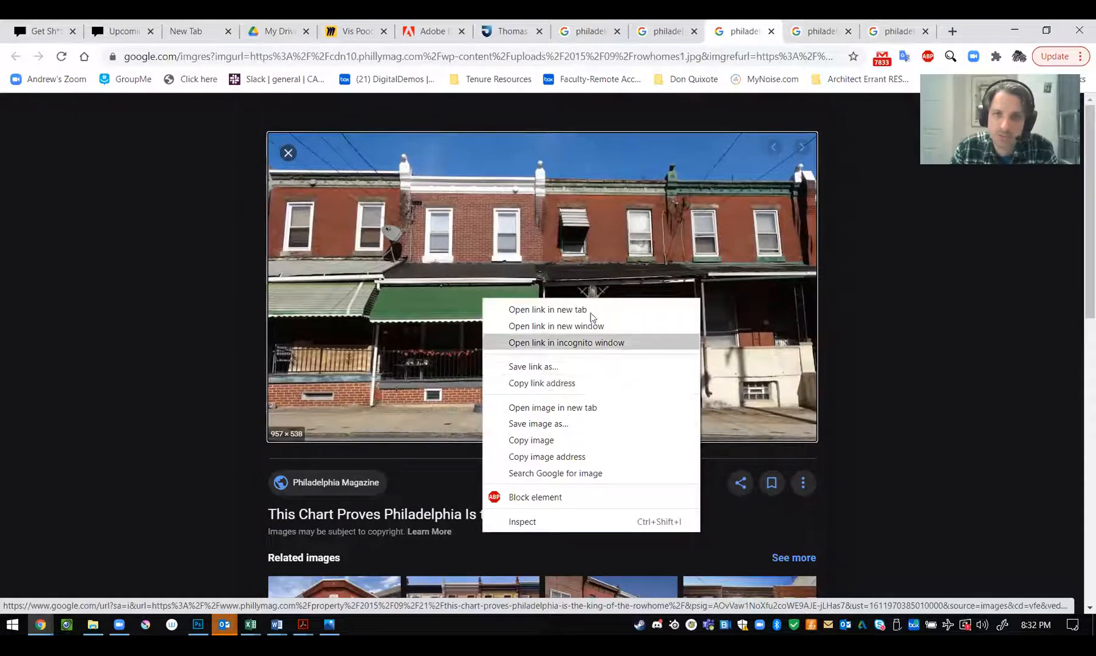
left_click(610, 408)
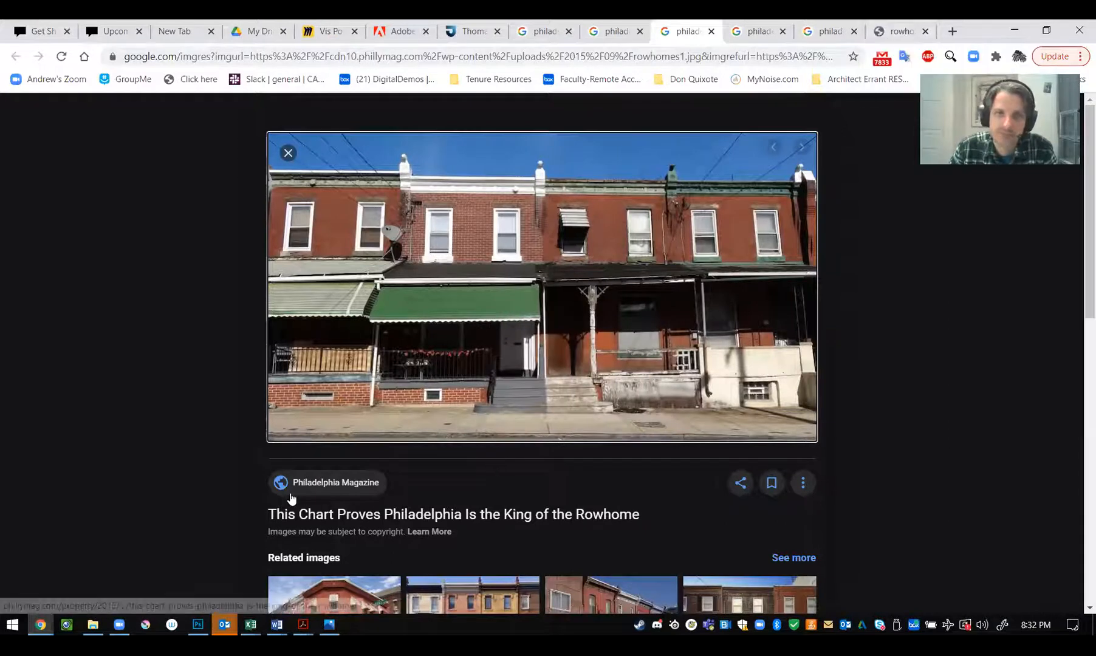
Save the standalone Philadelphia Magazine rowhouse photo to the Desktop as "AAA rowhouse" and close its tab
left_click(899, 32)
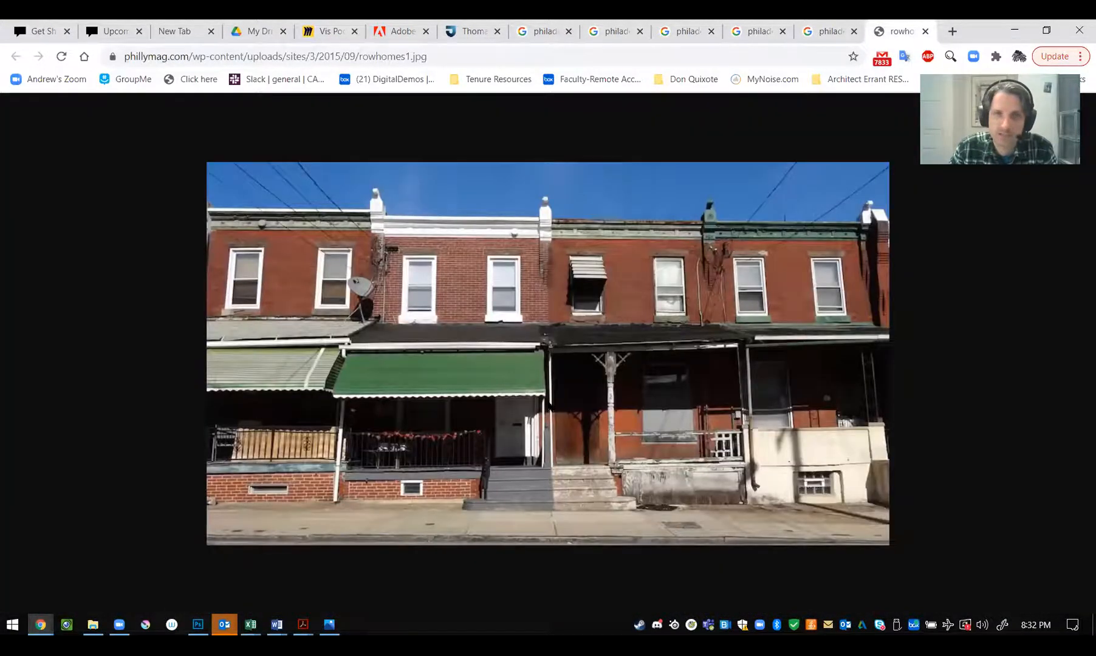
right_click(626, 282)
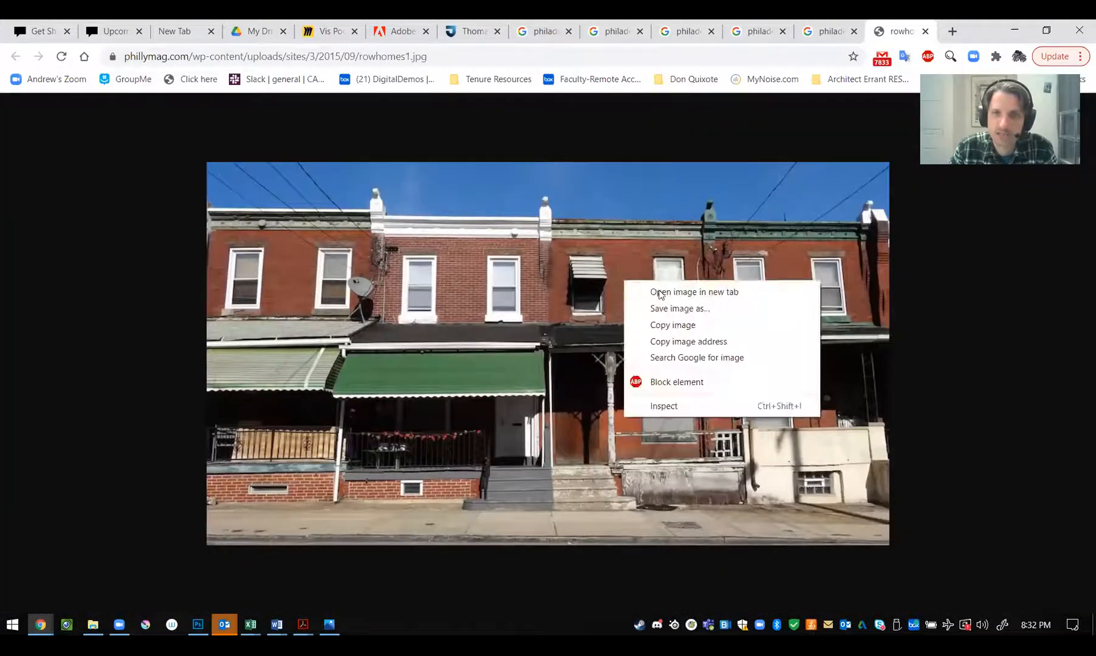
left_click(698, 309)
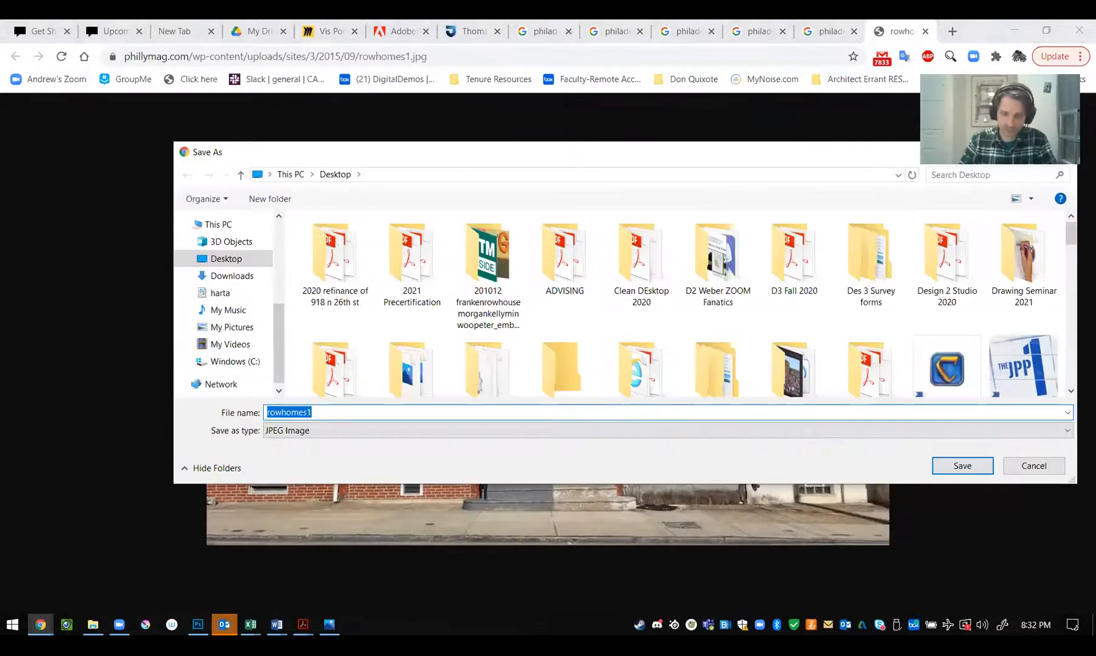
type("AAA row")
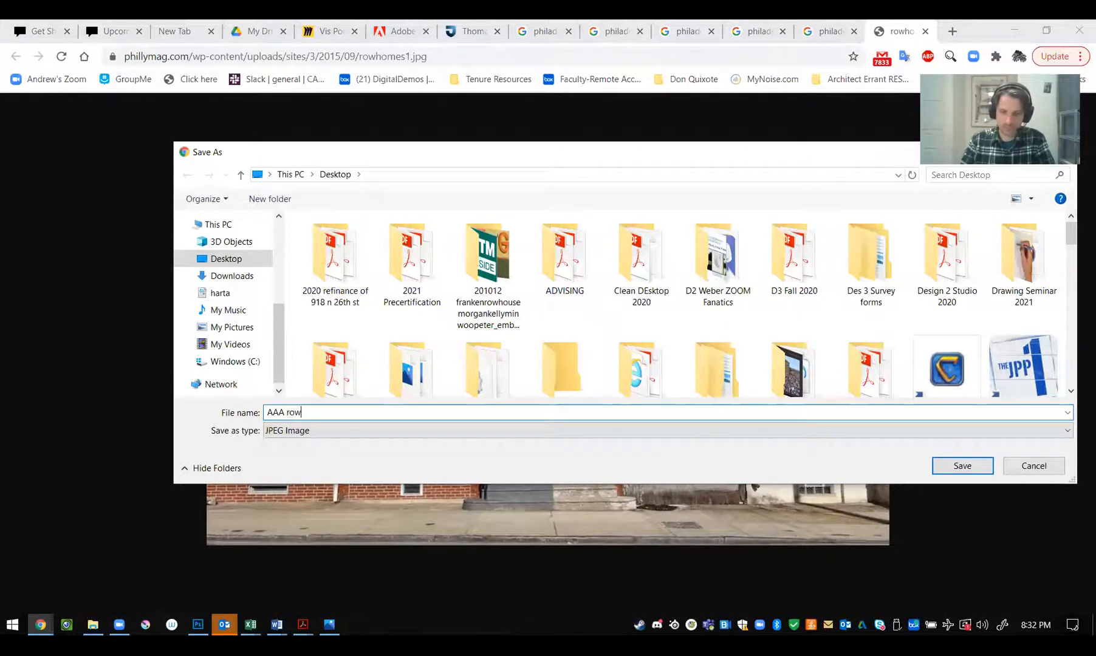
key("Return")
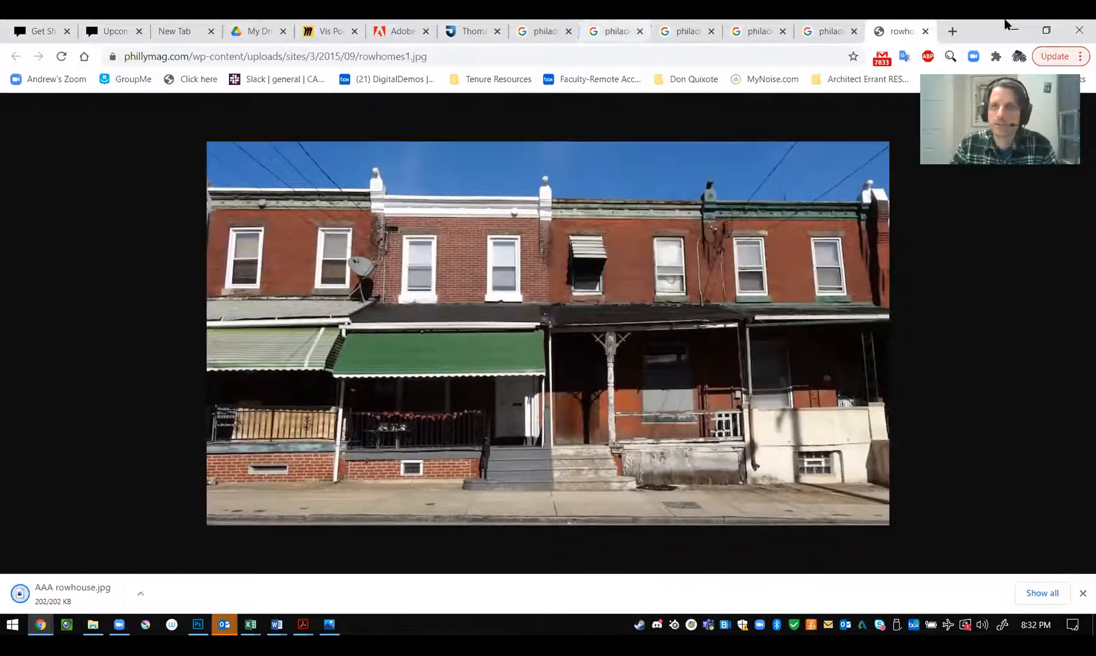
left_click(926, 31)
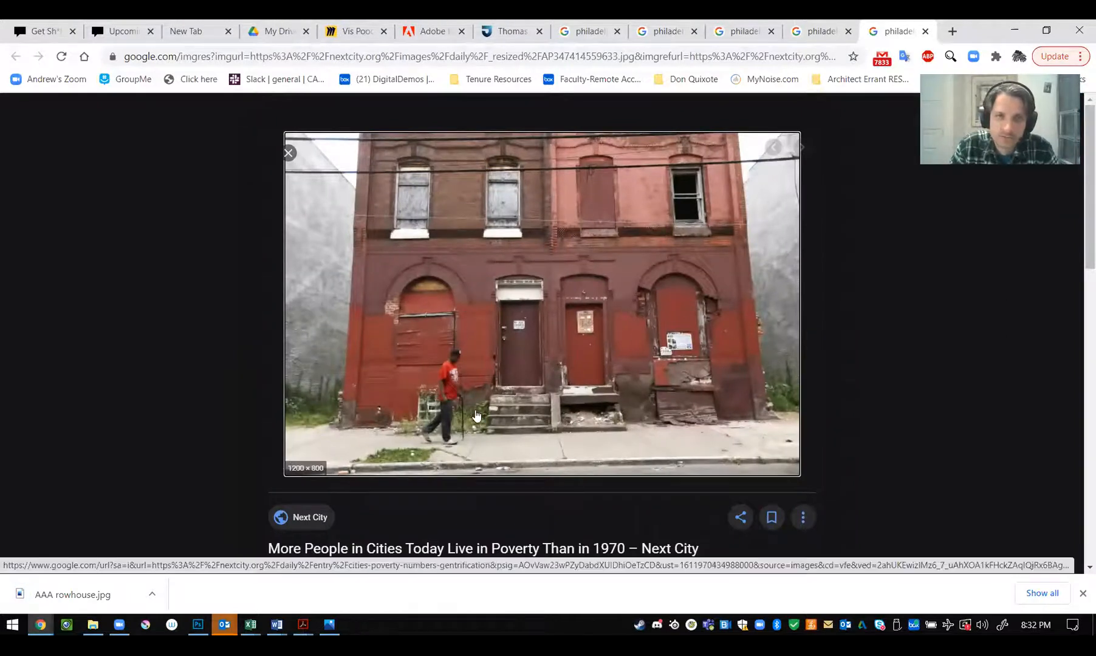
Open the Next City article behind the boarded-up red rowhouse photo and examine it for the image's source and credit
right_click(588, 304)
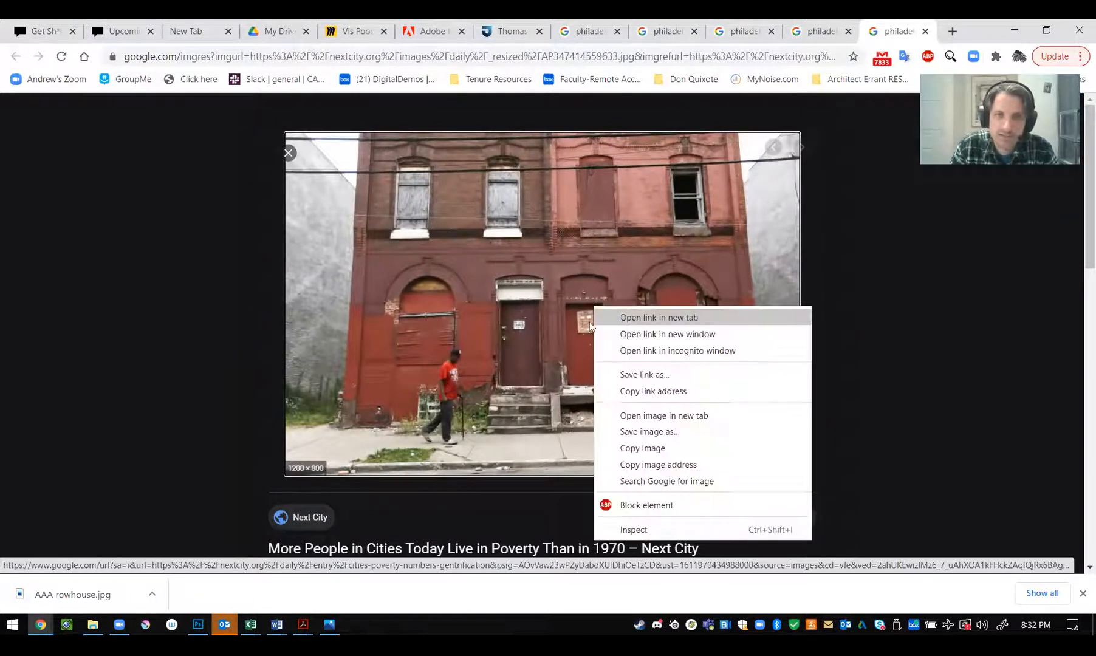
left_click(290, 478)
right_click(567, 271)
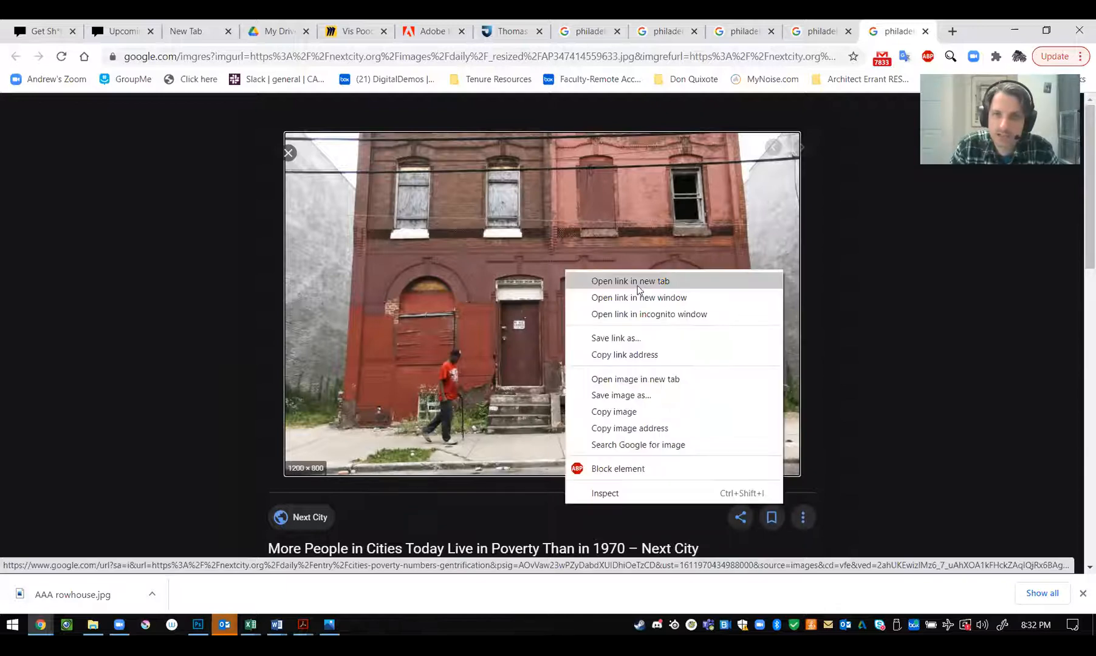
left_click(643, 283)
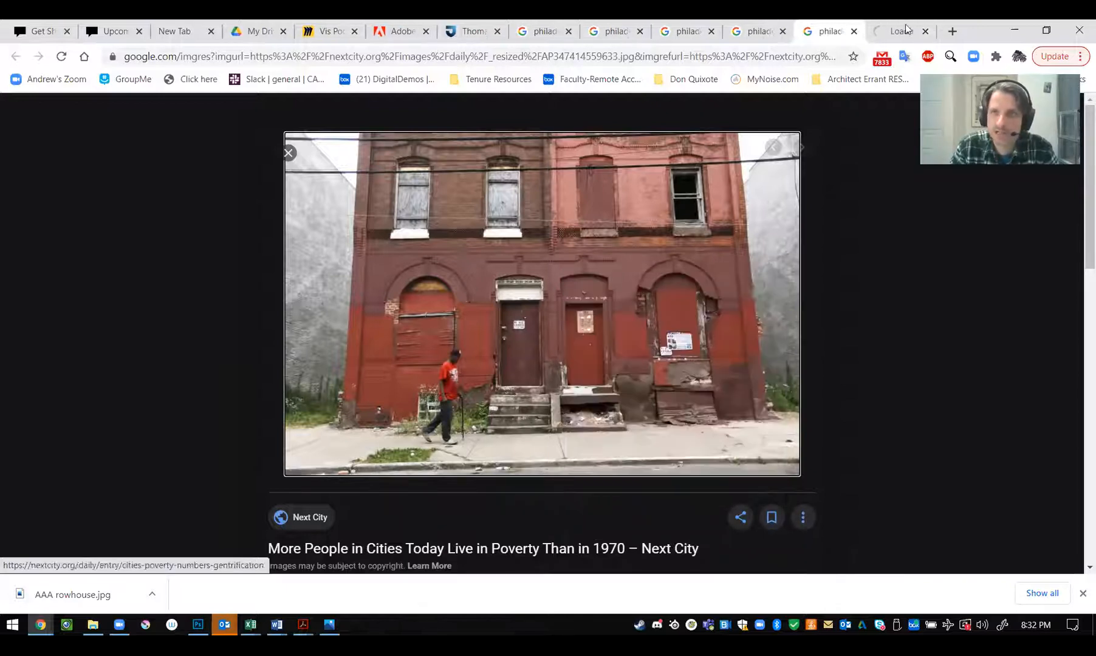
scroll(359, 419, "down", 2)
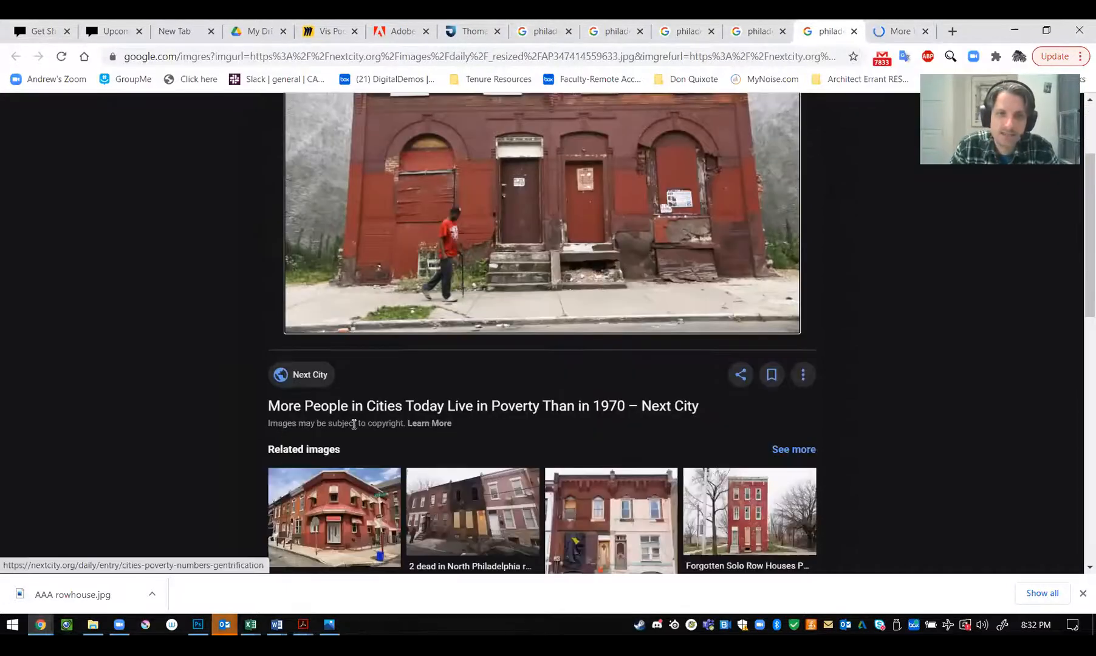
left_click(372, 380)
scroll(520, 341, "down", 6)
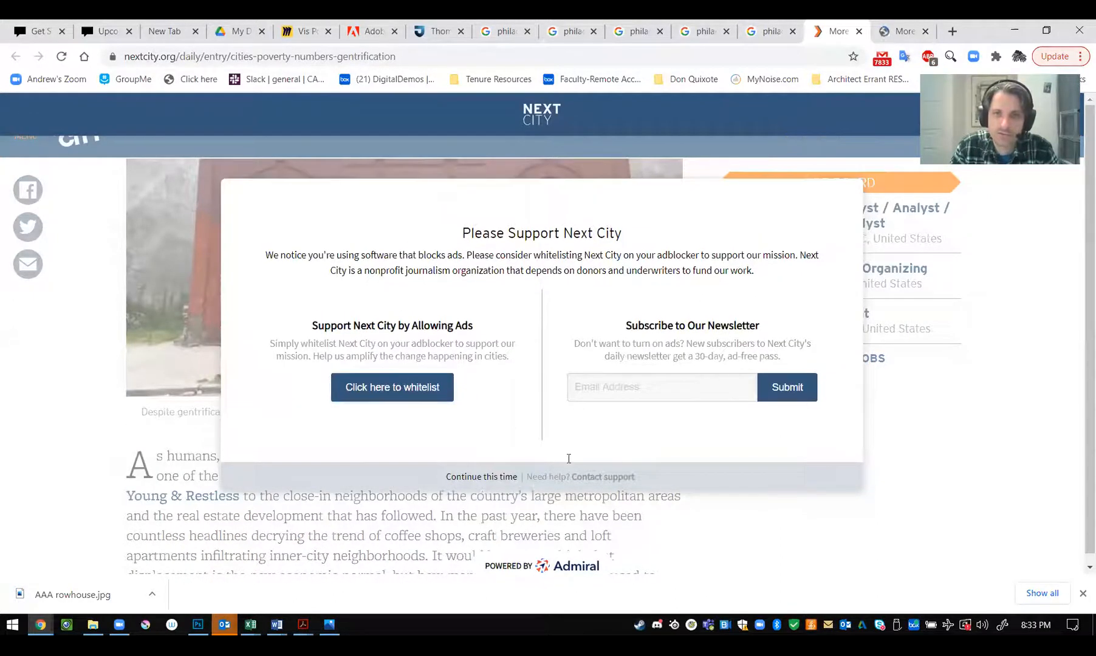
left_click(904, 30)
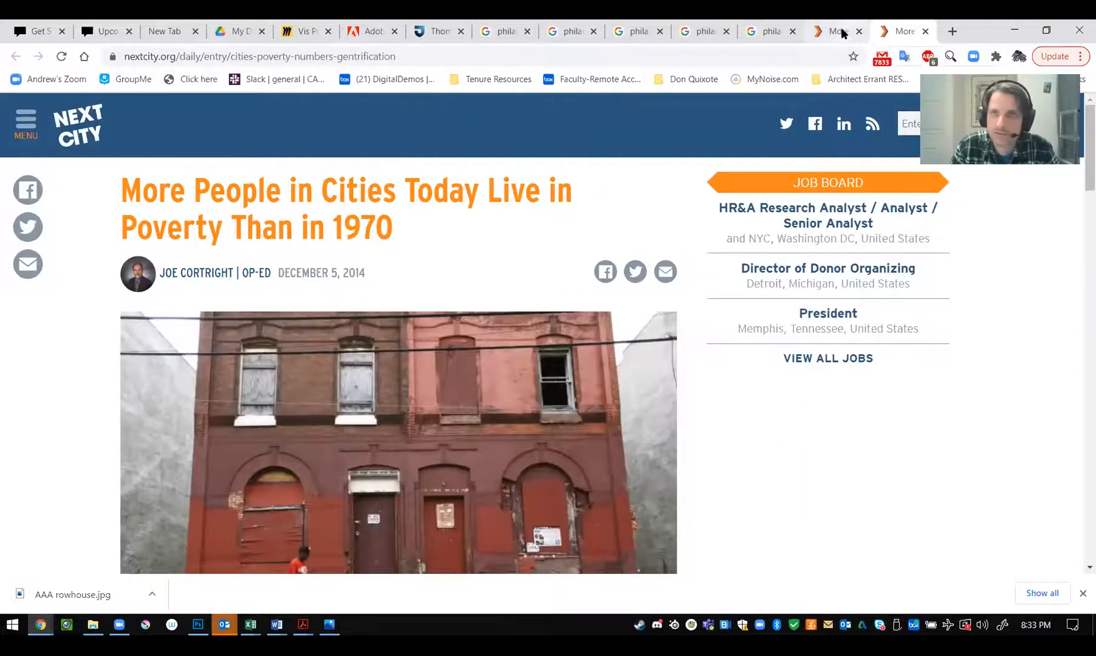
left_click(842, 32)
left_click(904, 31)
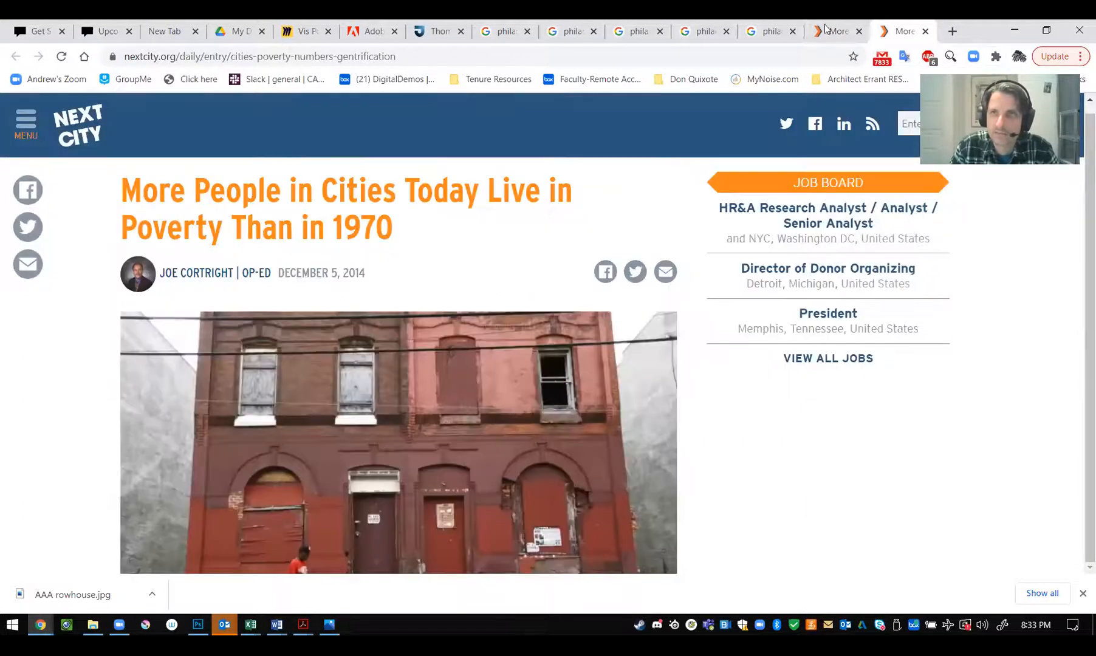
Open the Next City rowhouse photo from its Google image result as a standalone image in a new tab
left_click(770, 31)
right_click(652, 242)
left_click(723, 350)
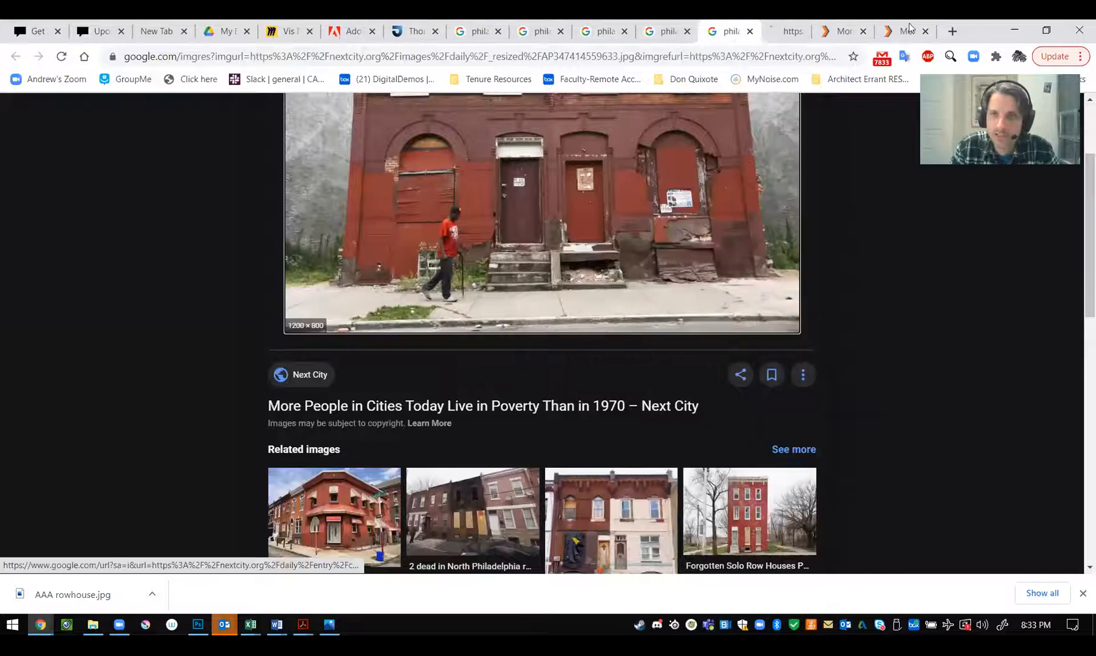
left_click(784, 37)
Save the Next City photo to the Desktop, naming it "AAA RowHouse Next City" followed by the photographer's name
right_click(526, 282)
left_click(577, 311)
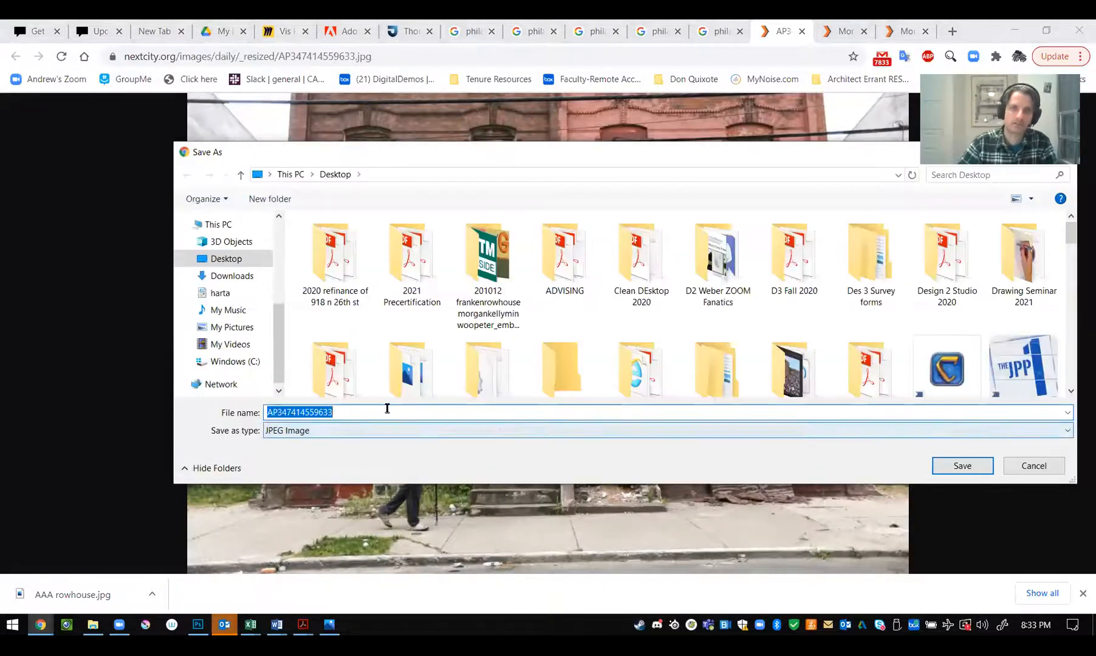
type("Ne")
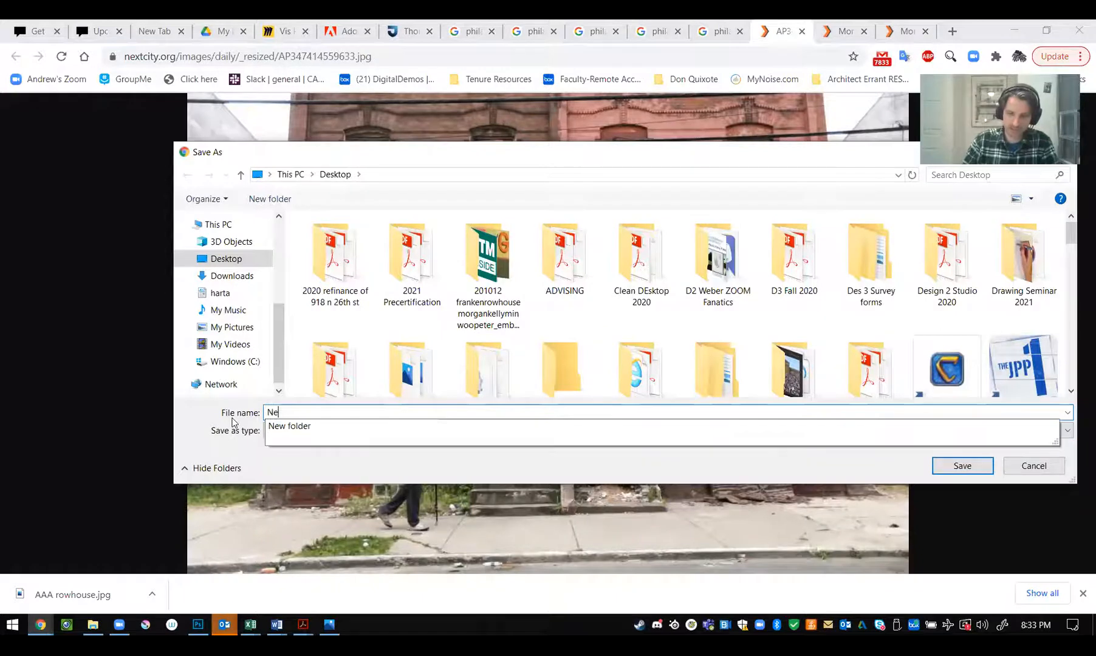
type("xt City Matt Rourke")
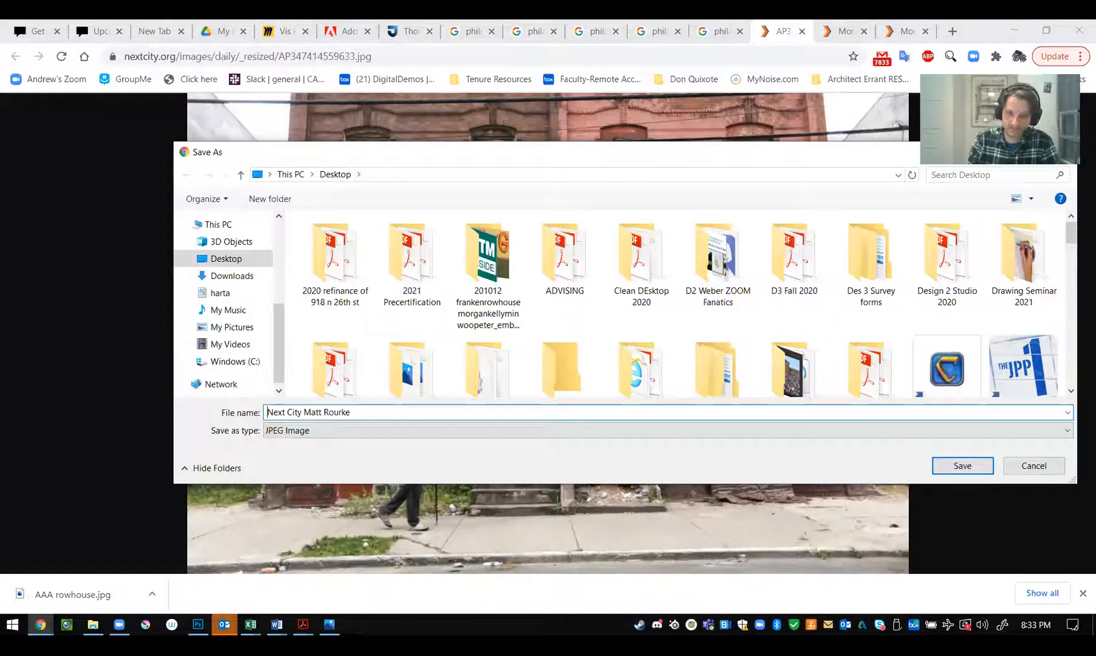
type("RowHouse ")
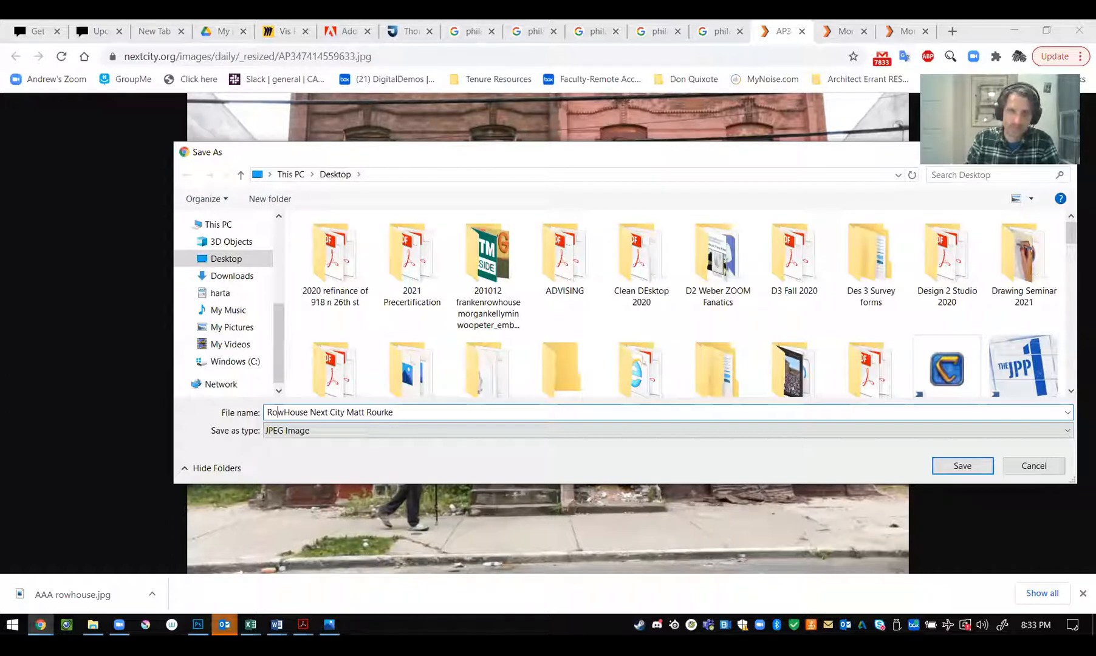
type("AAA")
key("Return")
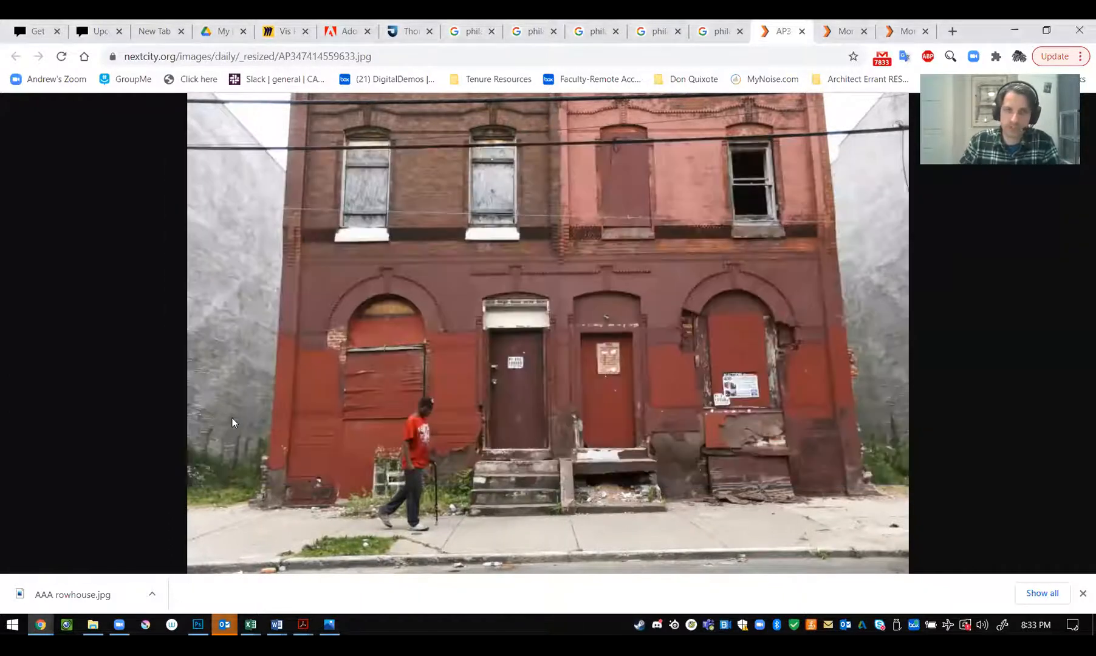
Close the standalone Next City photo, both Next City article tabs and the Next City image result tab
left_click(802, 31)
left_click(801, 31)
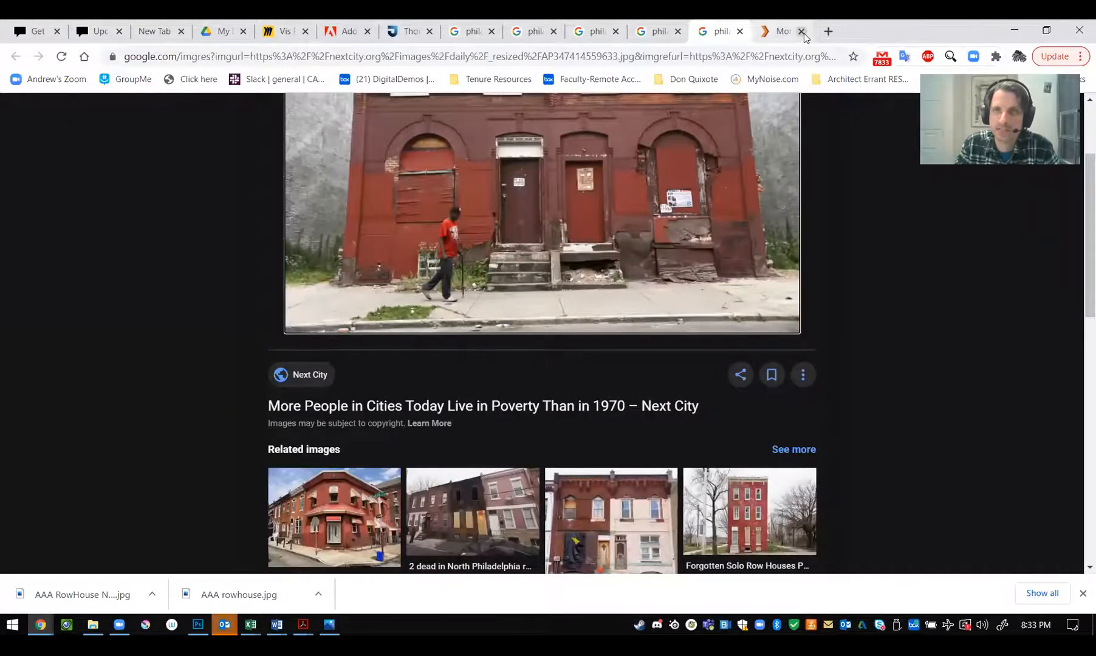
left_click(788, 35)
left_click(801, 32)
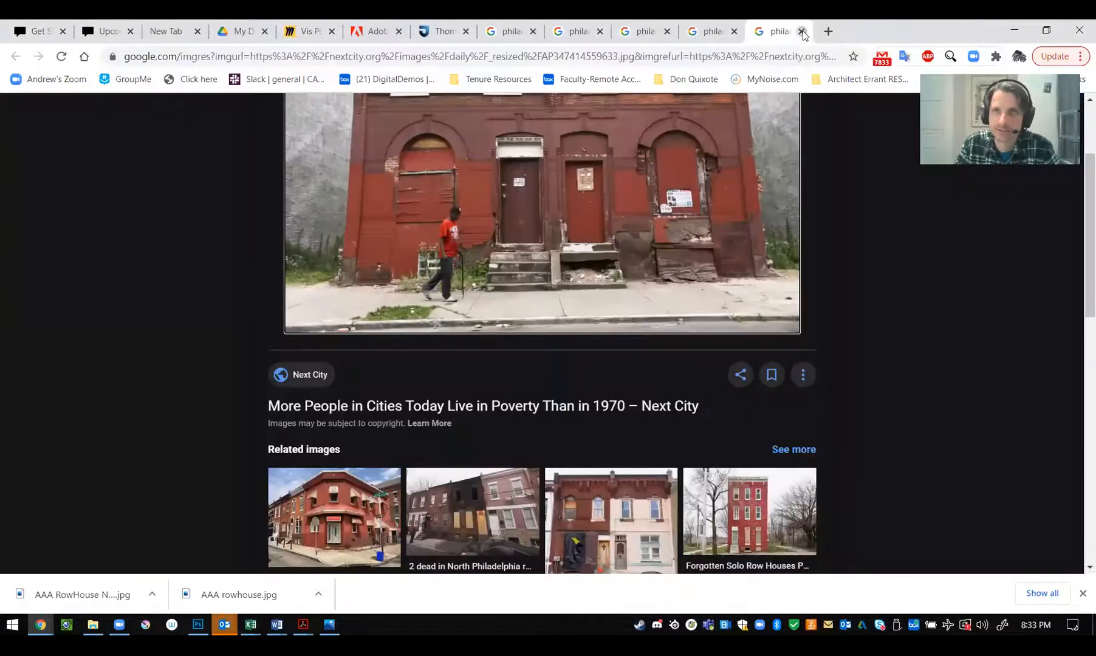
left_click(802, 32)
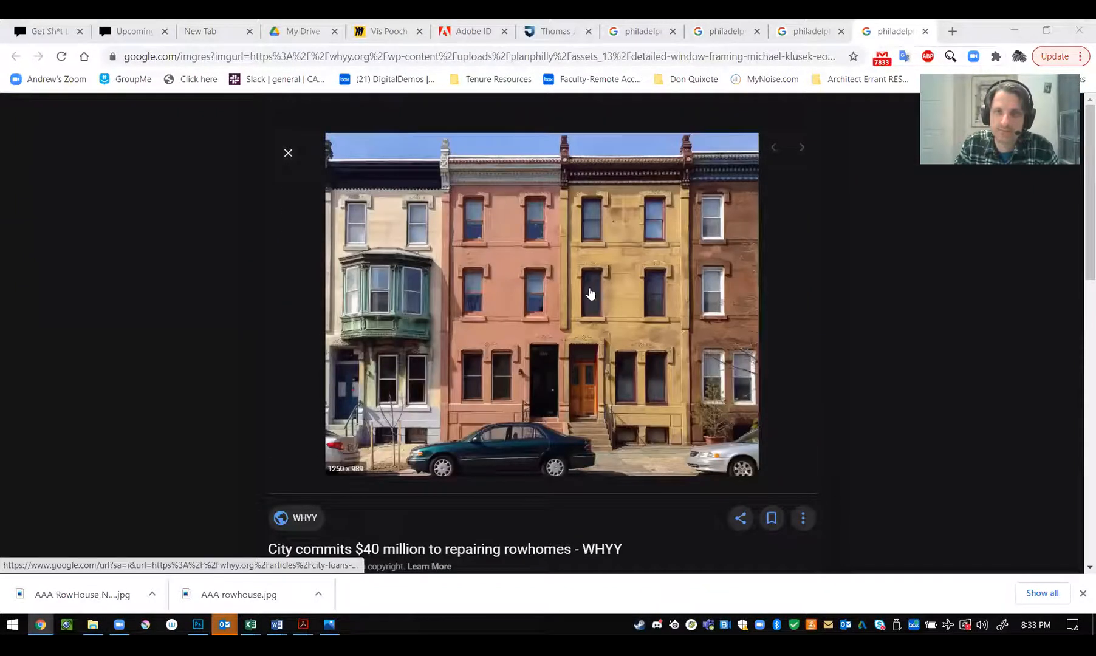
Close the On The Square Real Estate and Philadelphia Magazine image result tabs
left_click(814, 37)
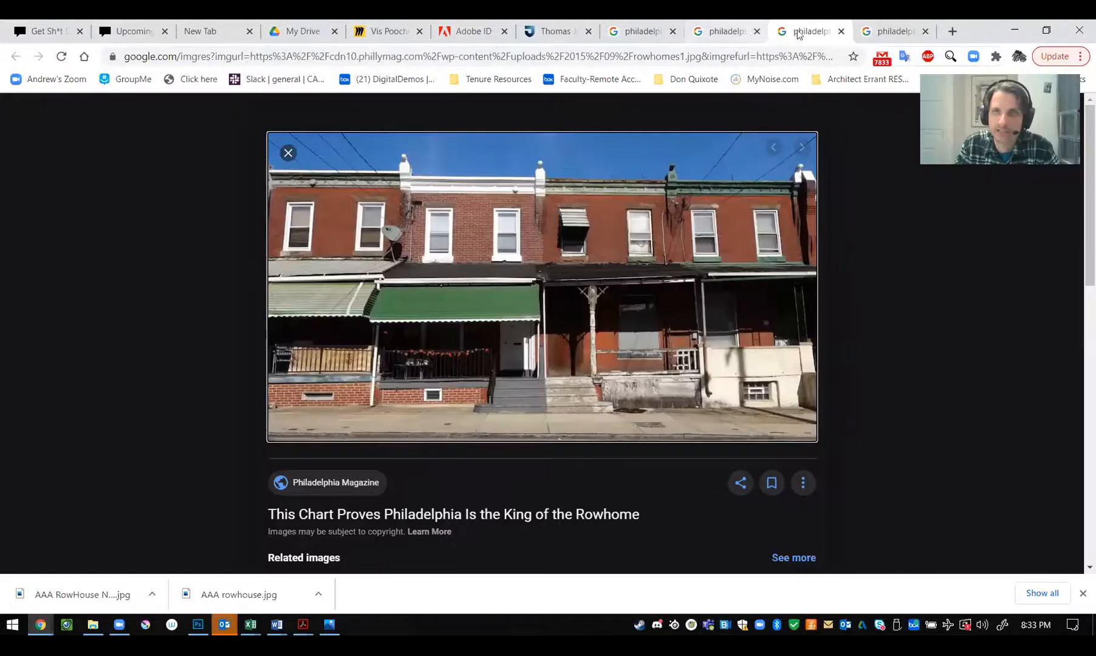
left_click(760, 36)
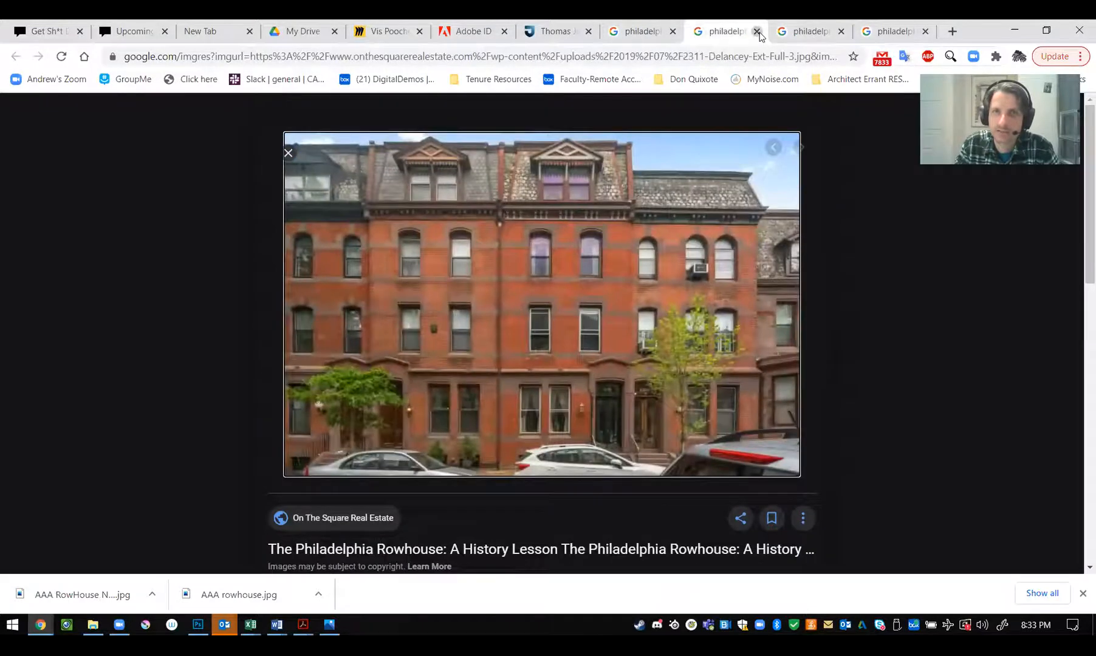
left_click(757, 31)
left_click(757, 32)
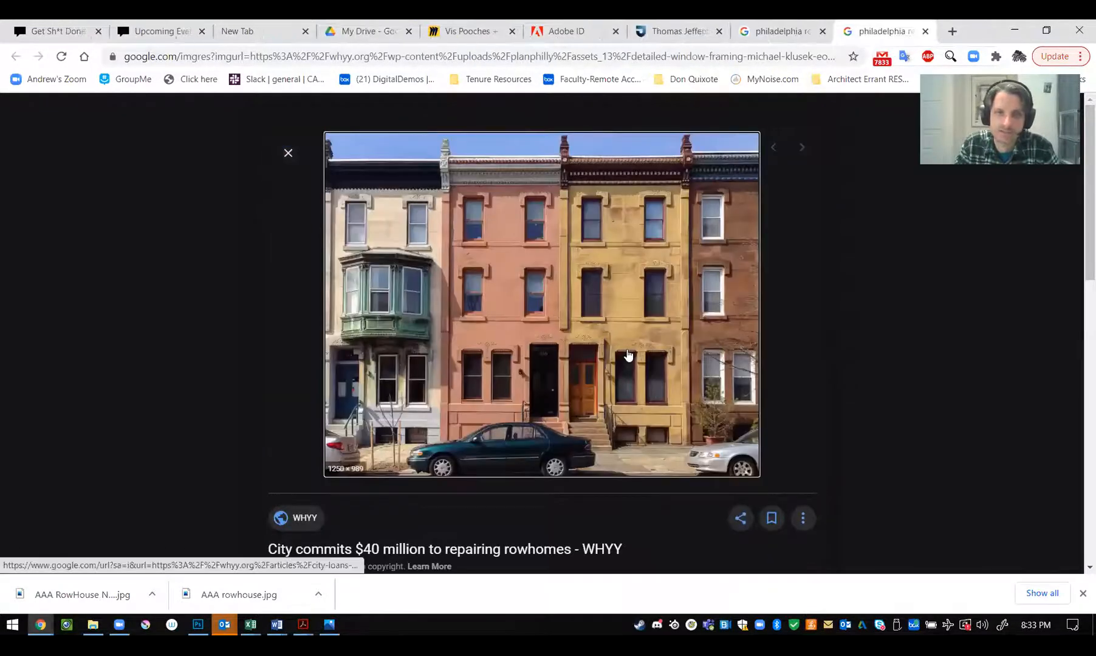
Open the WHYY photo of the pastel rowhouses as a standalone image in a new tab, and close the WHYY result and article tabs
right_click(566, 289)
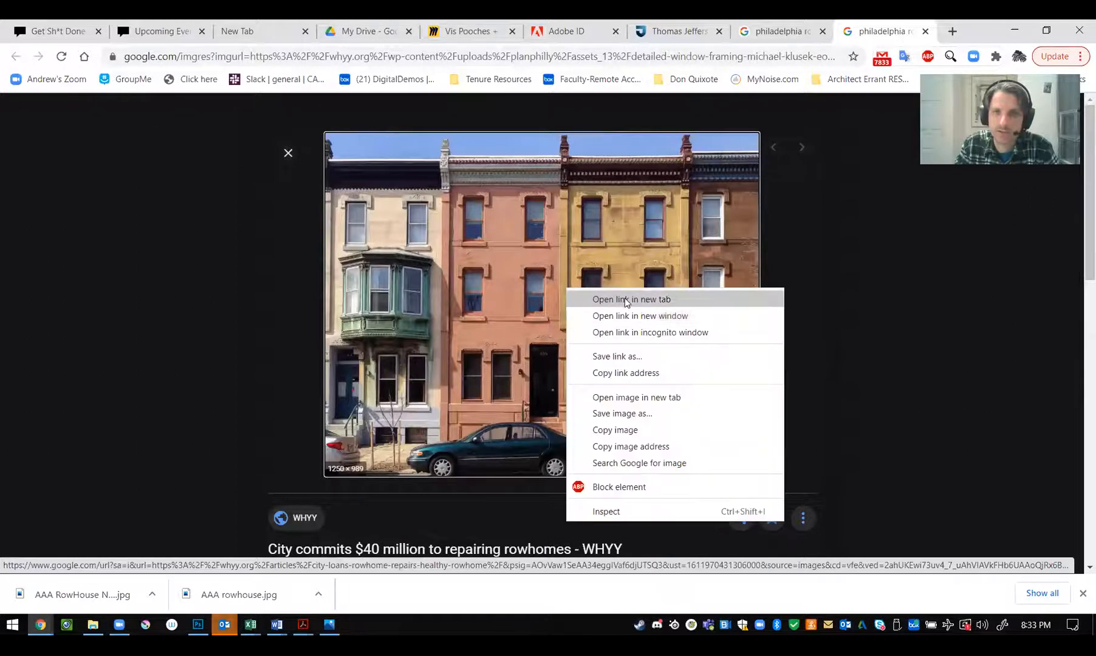
left_click(652, 398)
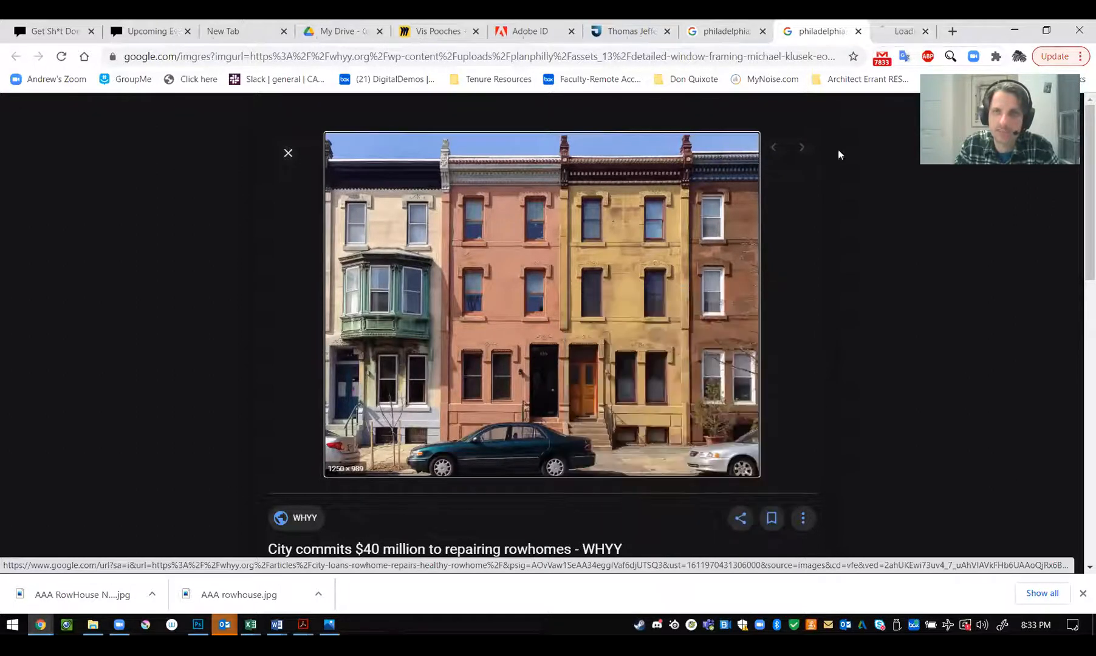
left_click(395, 526)
left_click(746, 35)
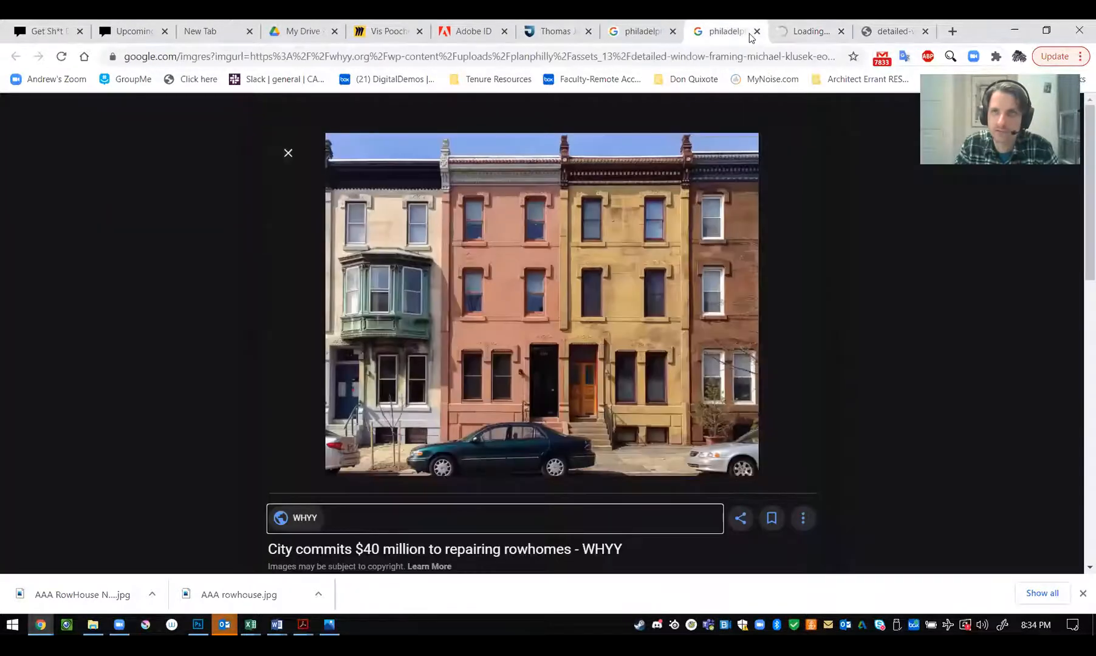
left_click(756, 31)
left_click(756, 32)
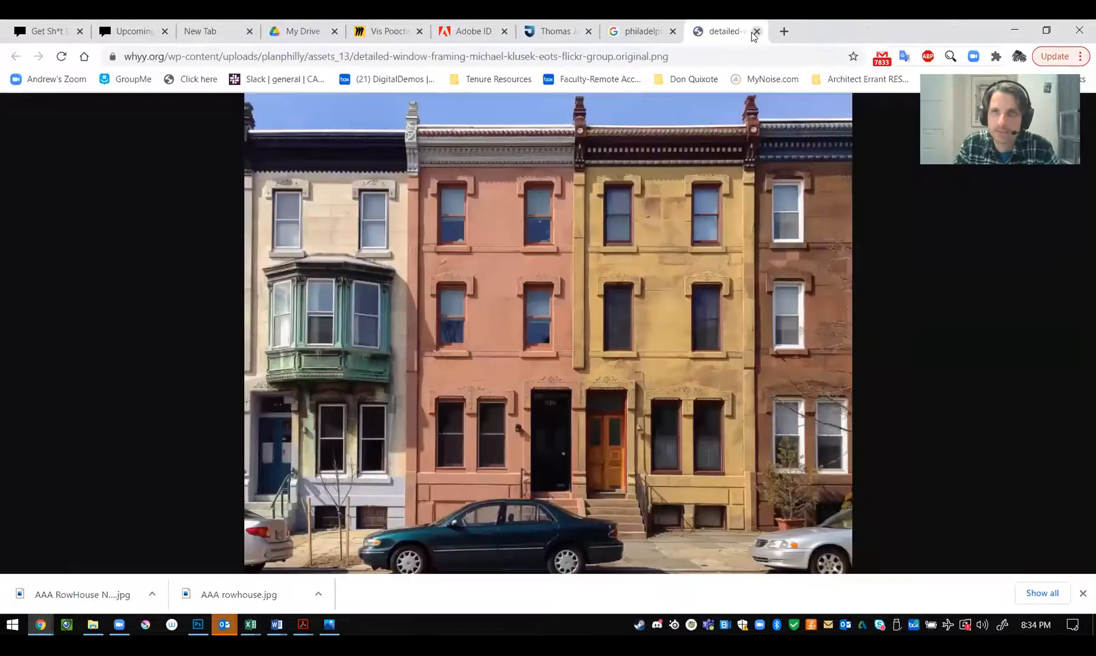
Look through the "philadelphia rowhouse" image results for more usable facade photos
left_click(645, 33)
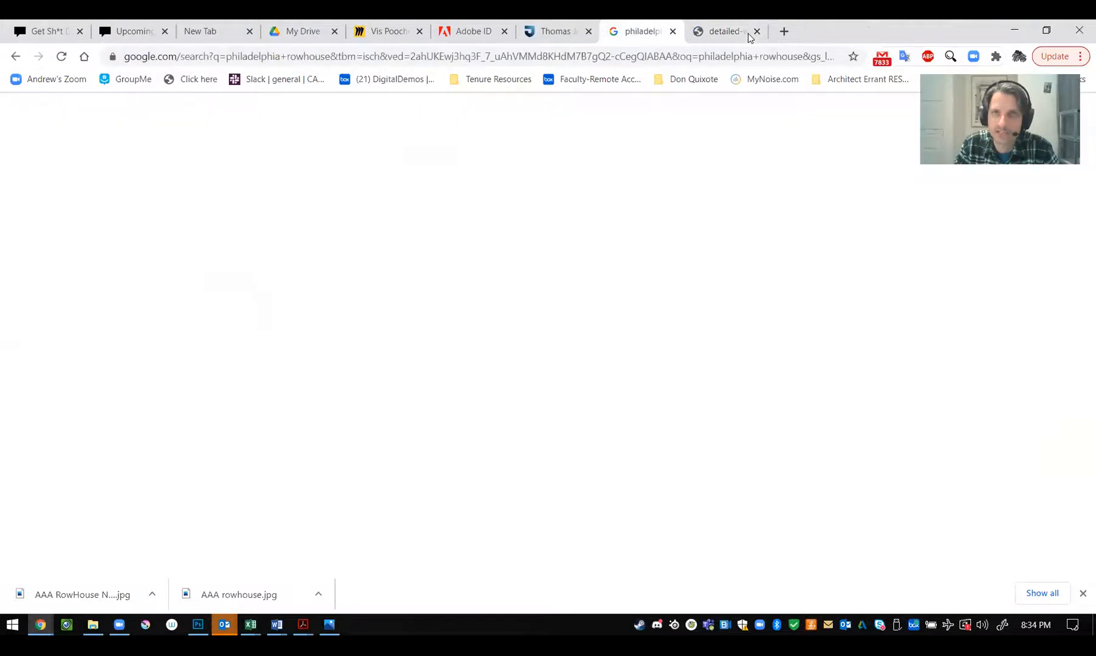
scroll(474, 419, "up", 2)
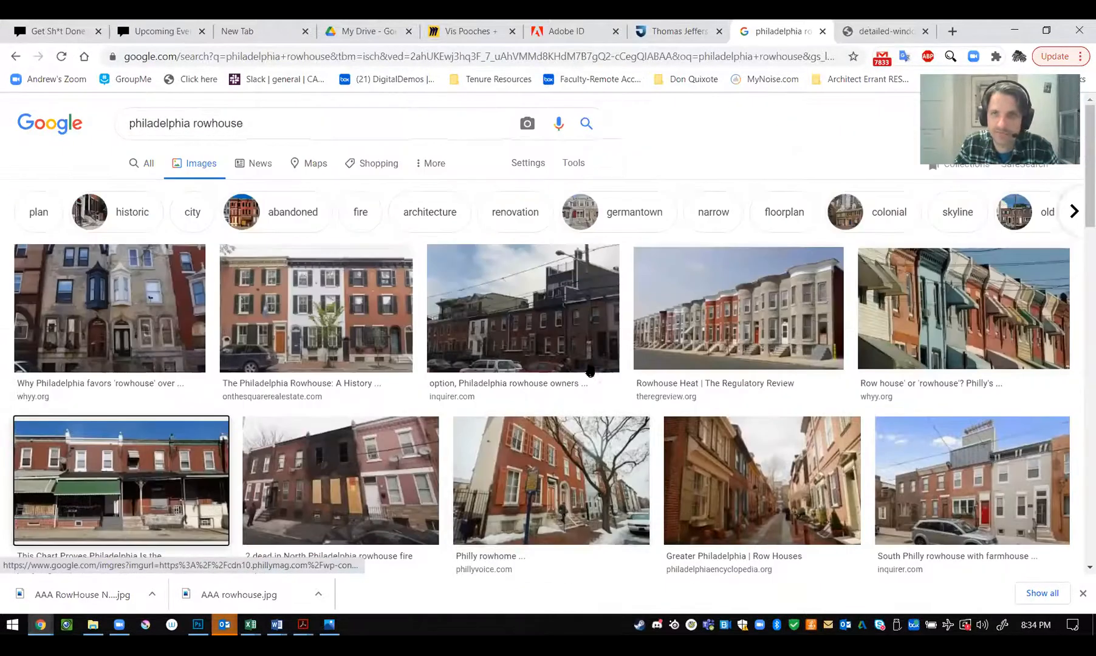
scroll(574, 372, "down", 7)
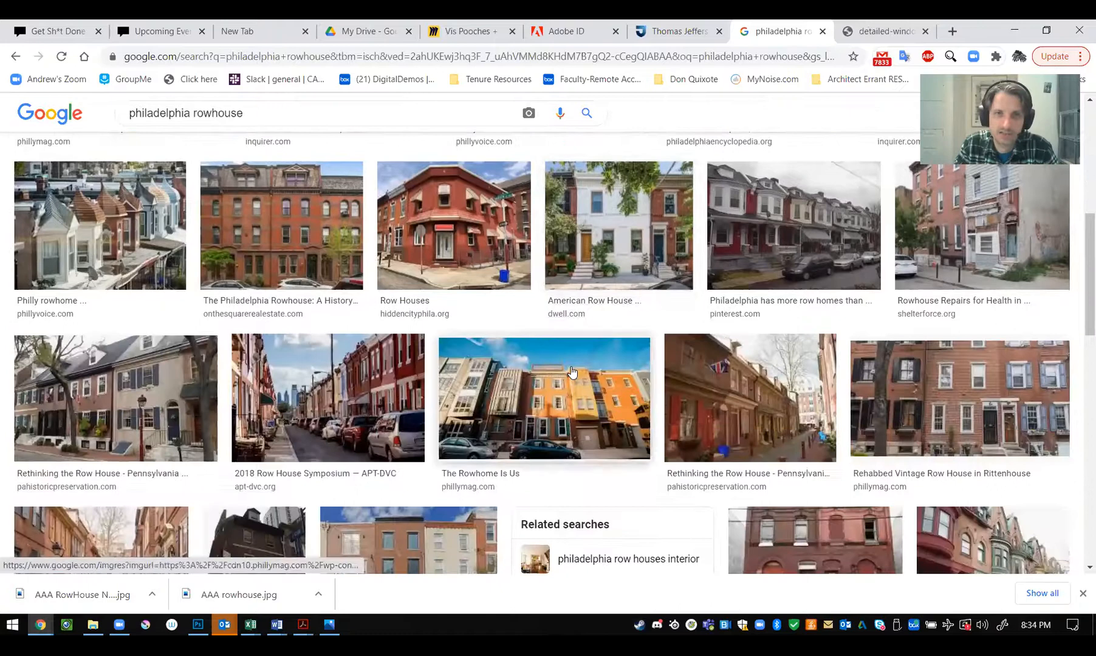
scroll(571, 371, "down", 8)
scroll(571, 371, "down", 3)
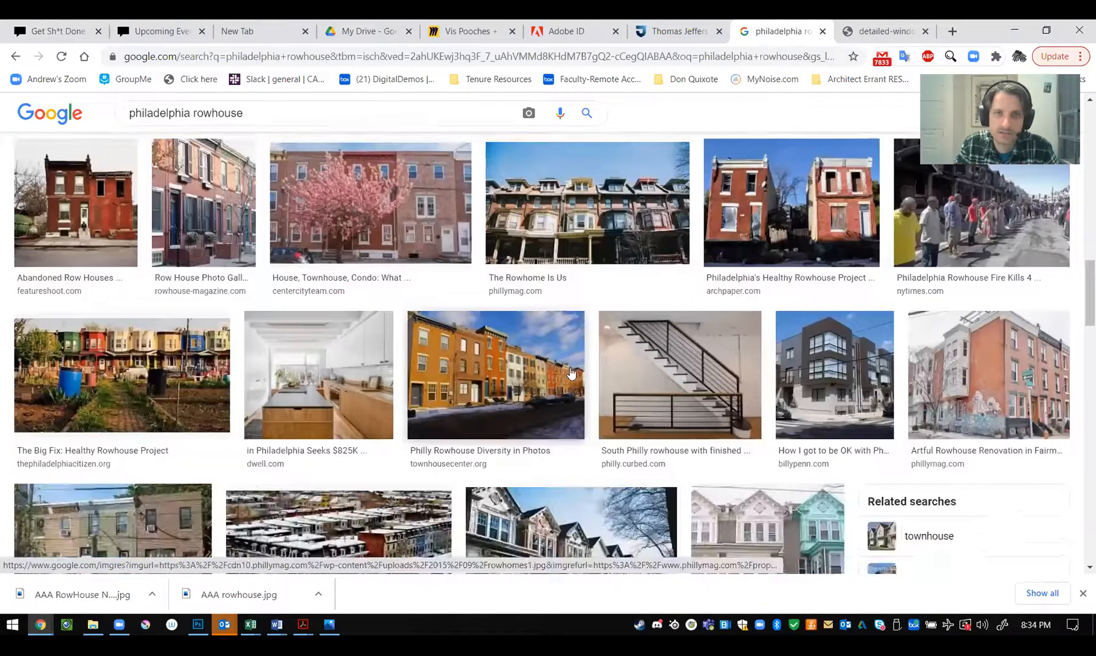
scroll(541, 381, "down", 3)
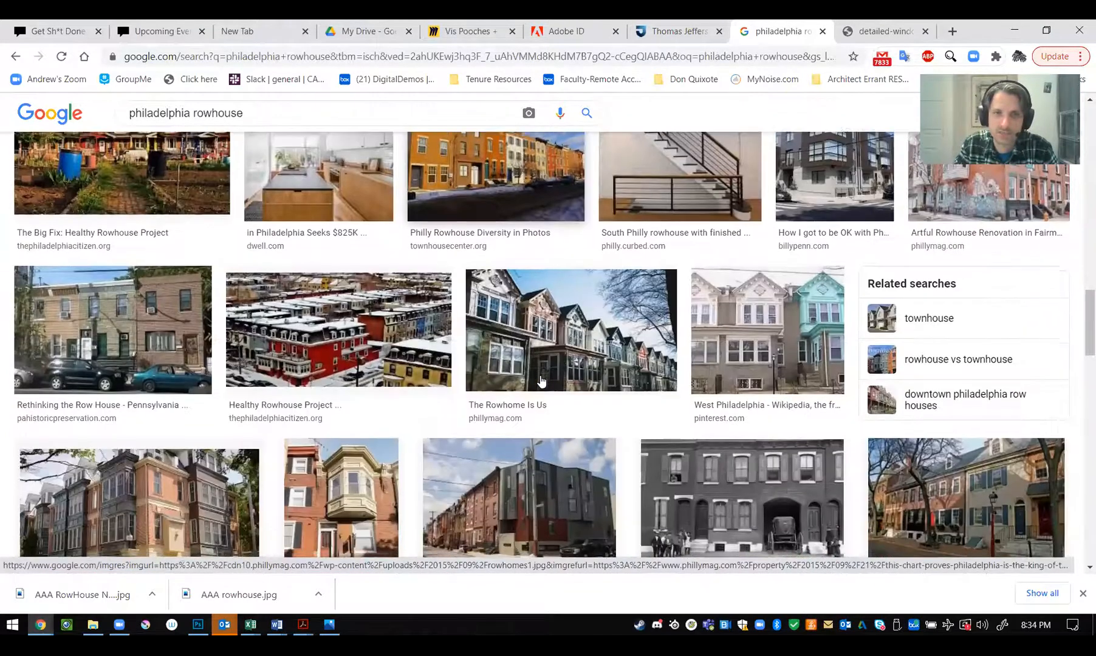
scroll(556, 385, "down", 2)
scroll(565, 389, "down", 1)
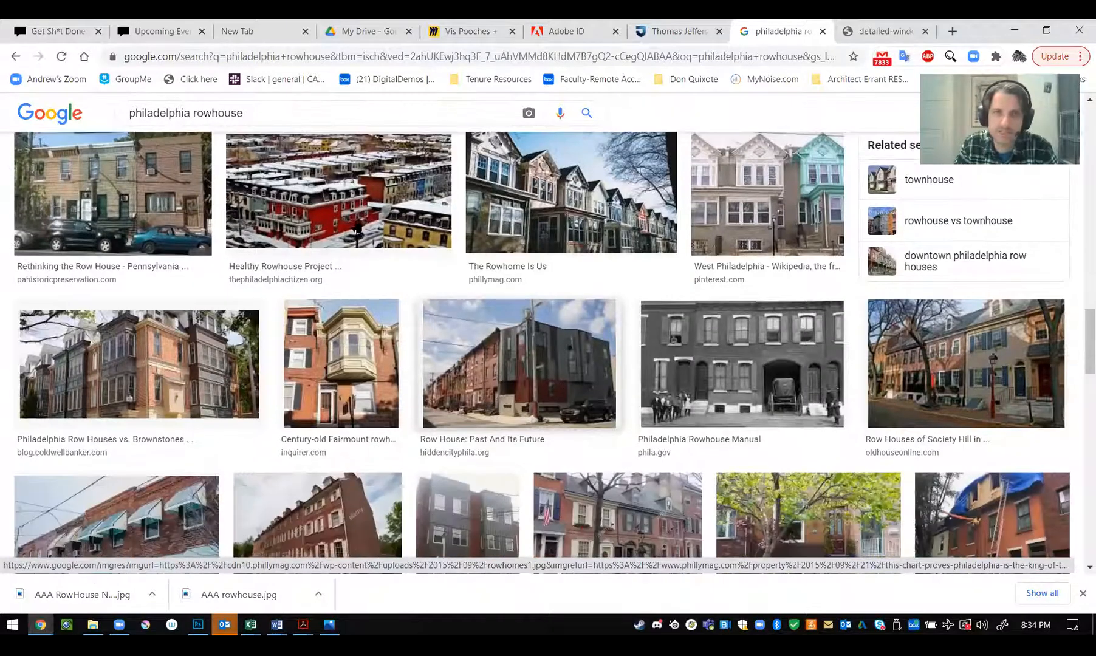
Open the Healthy Rowhouse Project snowy rooftops, The Rowhome Is Us porch row and the cherry-tree House, Townhouse, Condo results in separate tabs
scroll(577, 358, "up", 1)
scroll(576, 358, "up", 1)
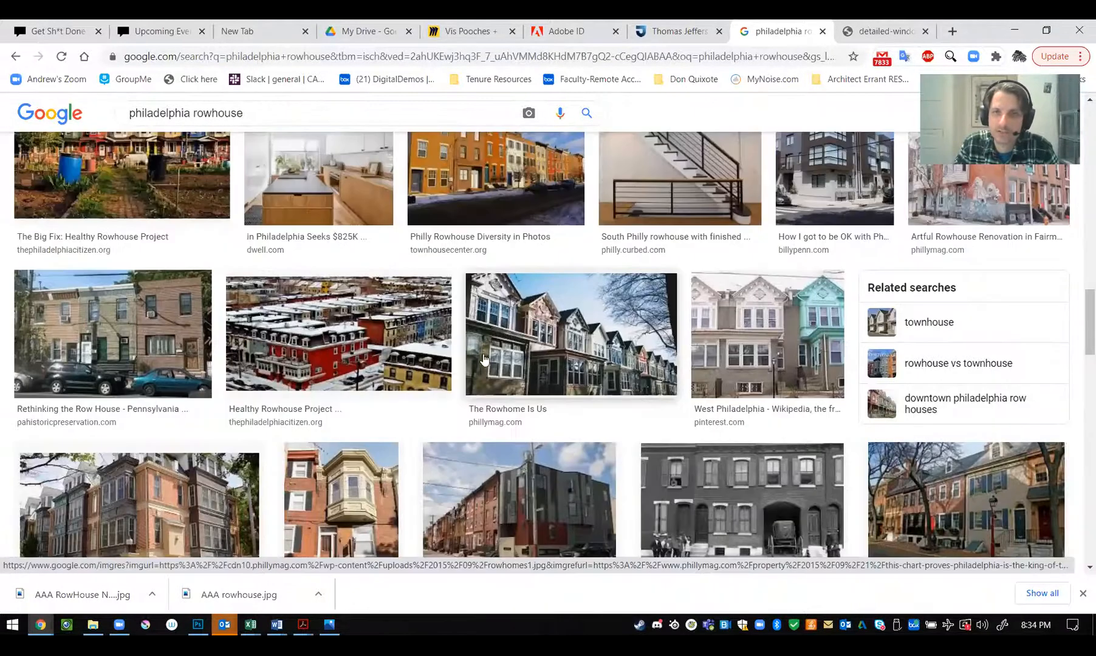
middle_click(359, 331)
scroll(339, 448, "up", 4)
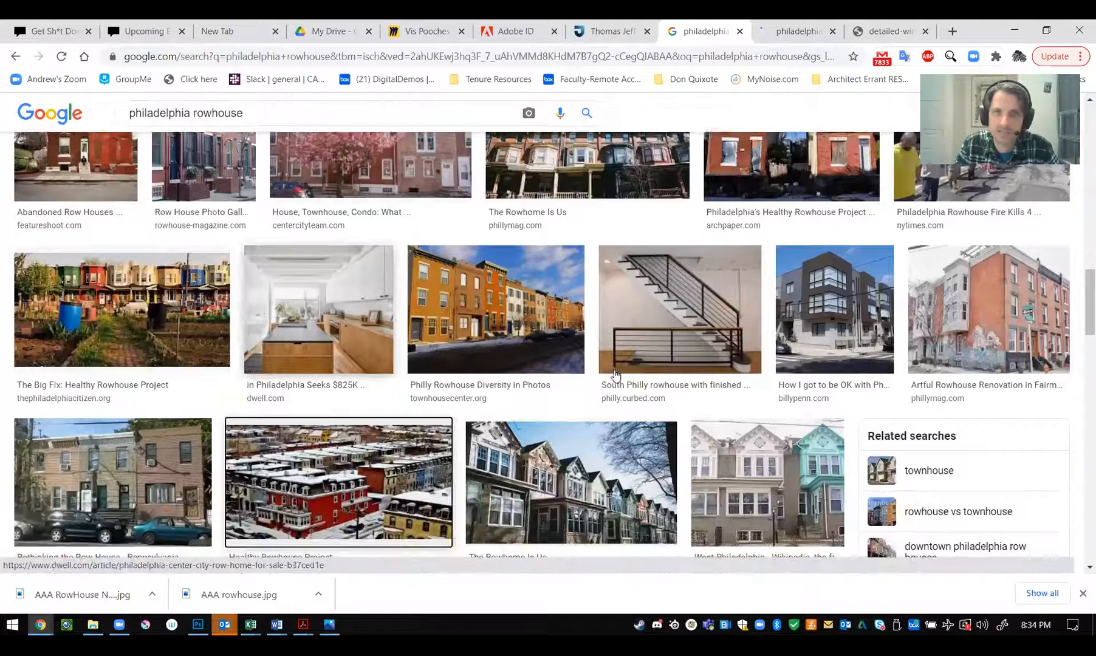
middle_click(393, 270)
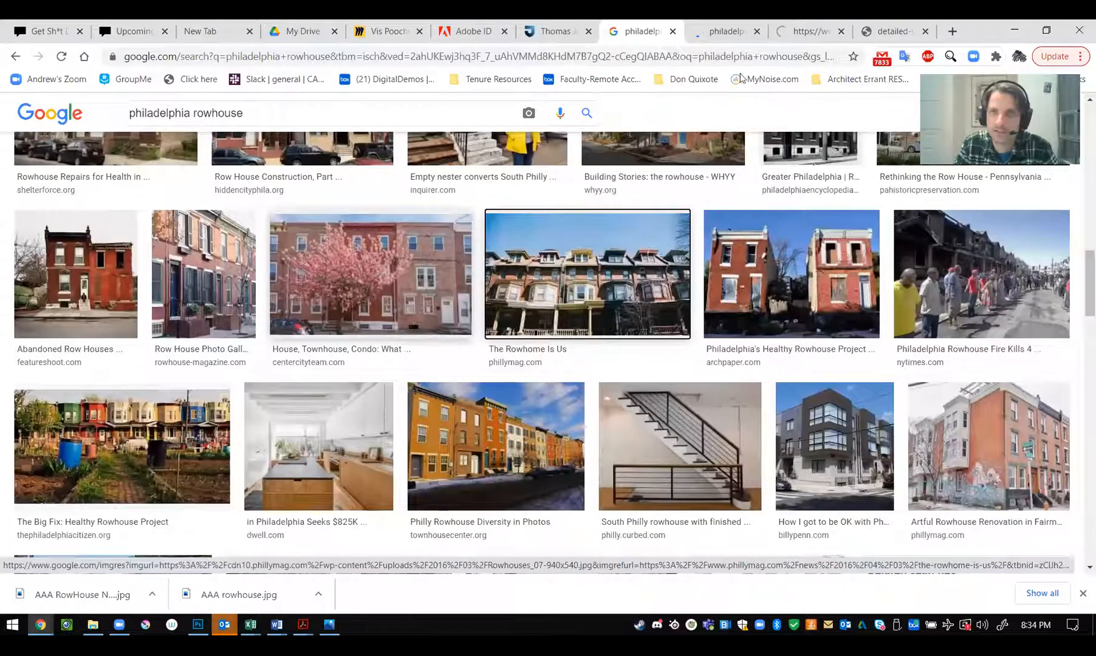
Check the size and usability of the cherry-tree, porch row and snowy rooftops photos, closing each image result tab after viewing
left_click(808, 34)
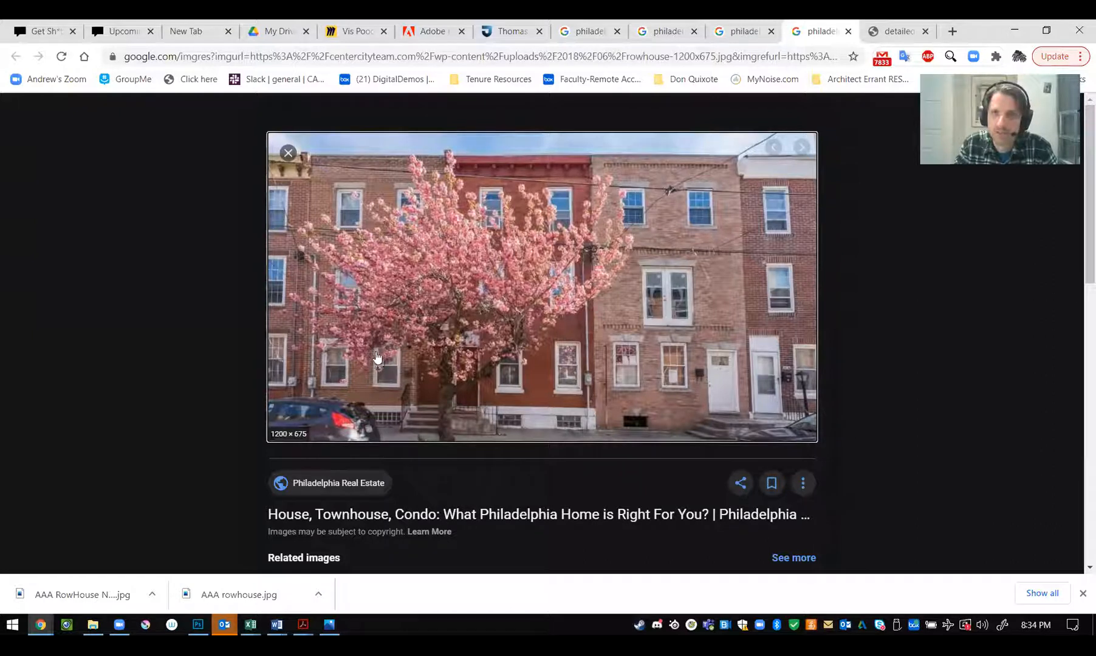
left_click(848, 32)
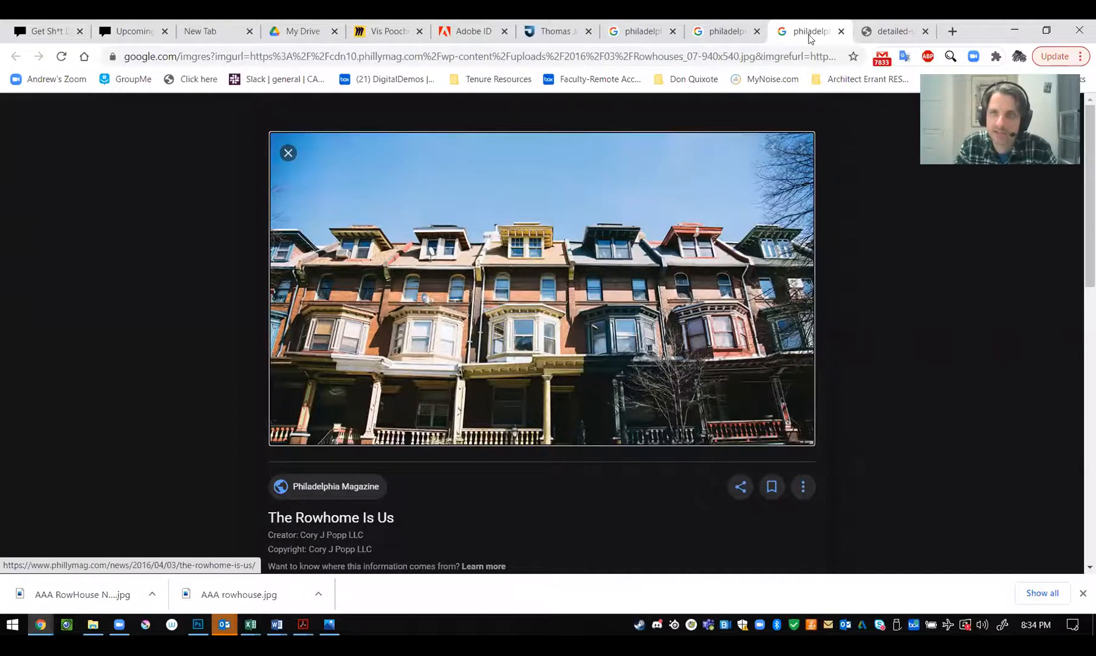
left_click(841, 31)
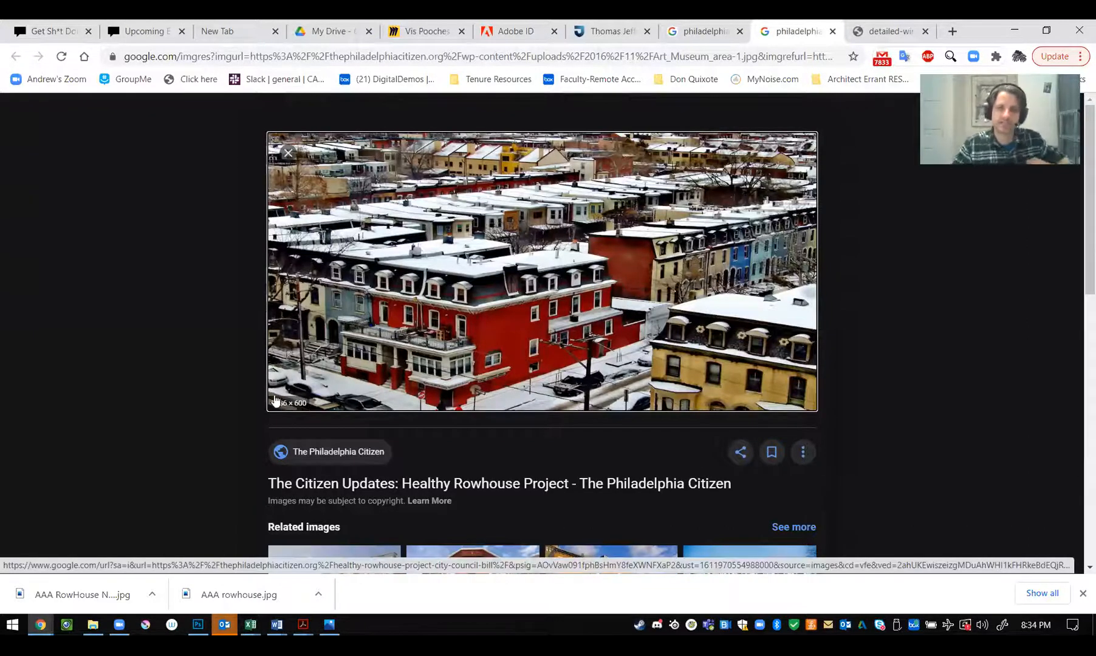
scroll(316, 392, "down", 1)
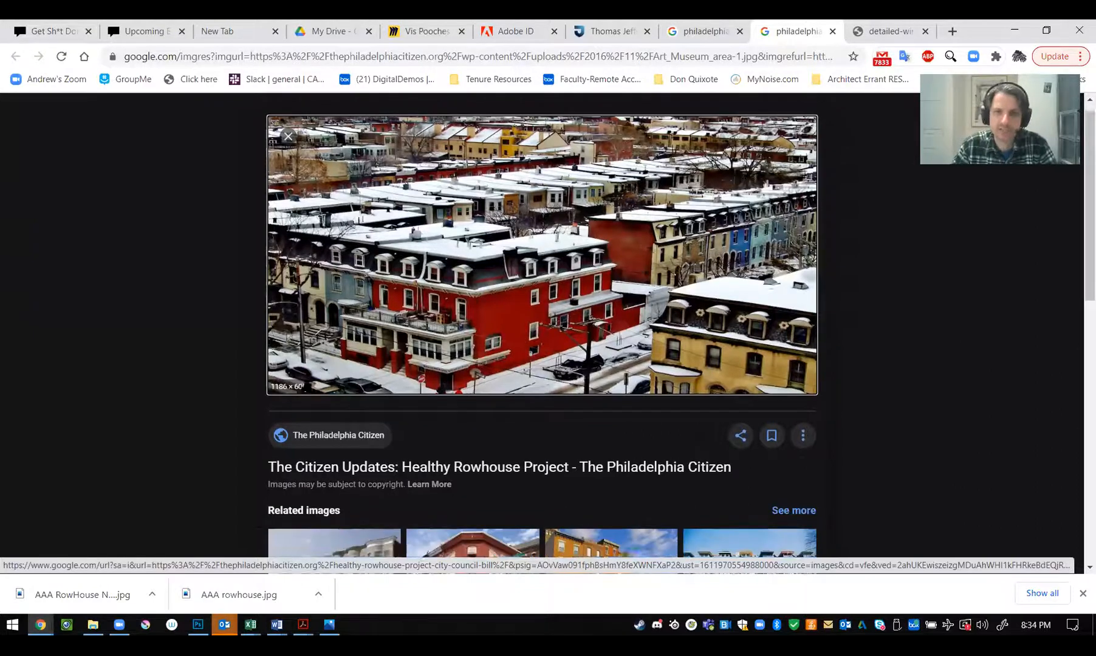
scroll(259, 360, "down", 2)
scroll(259, 361, "up", 2)
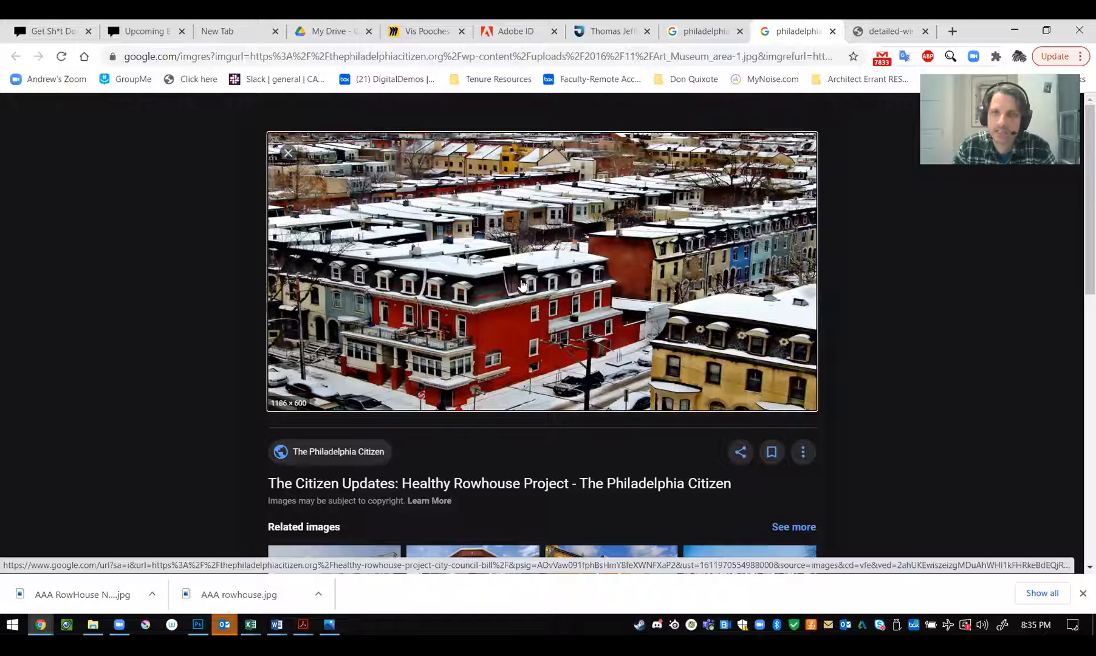
left_click(831, 32)
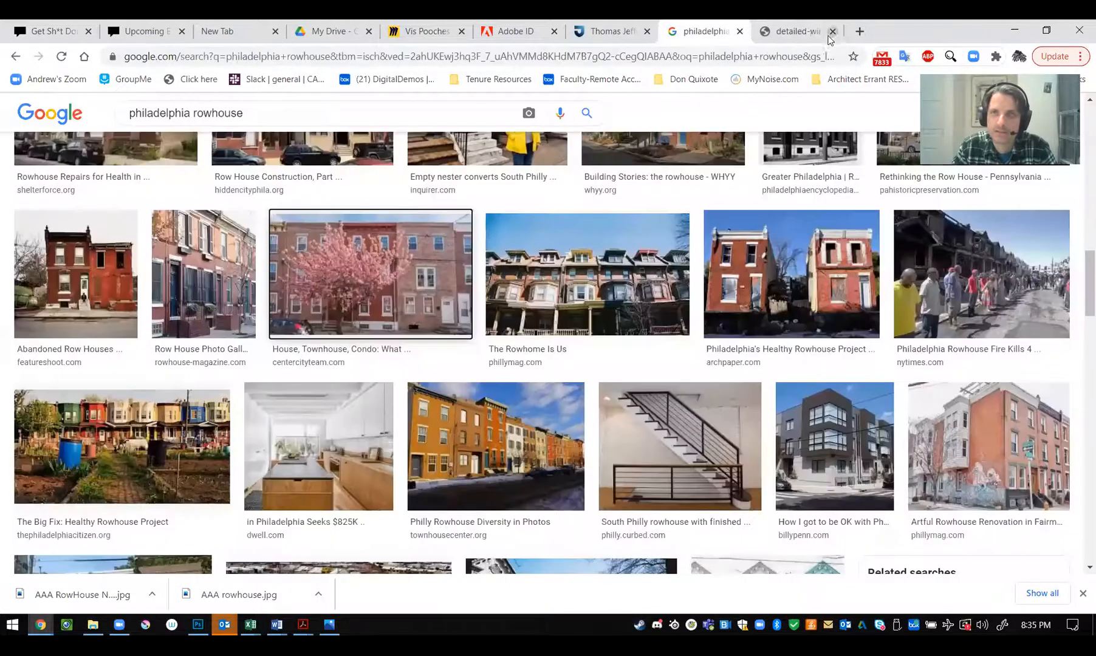
Save the standalone WHYY photo of the pastel rowhouses to the Desktop as a PNG named AAA Yellow rowhouses
left_click(787, 33)
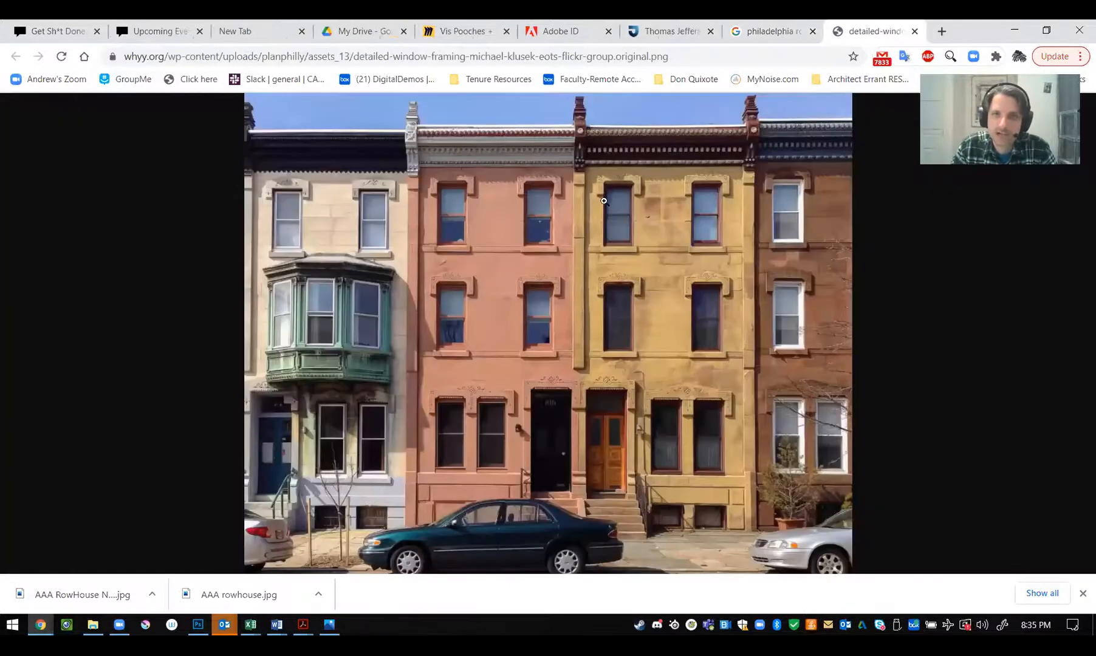
right_click(621, 316)
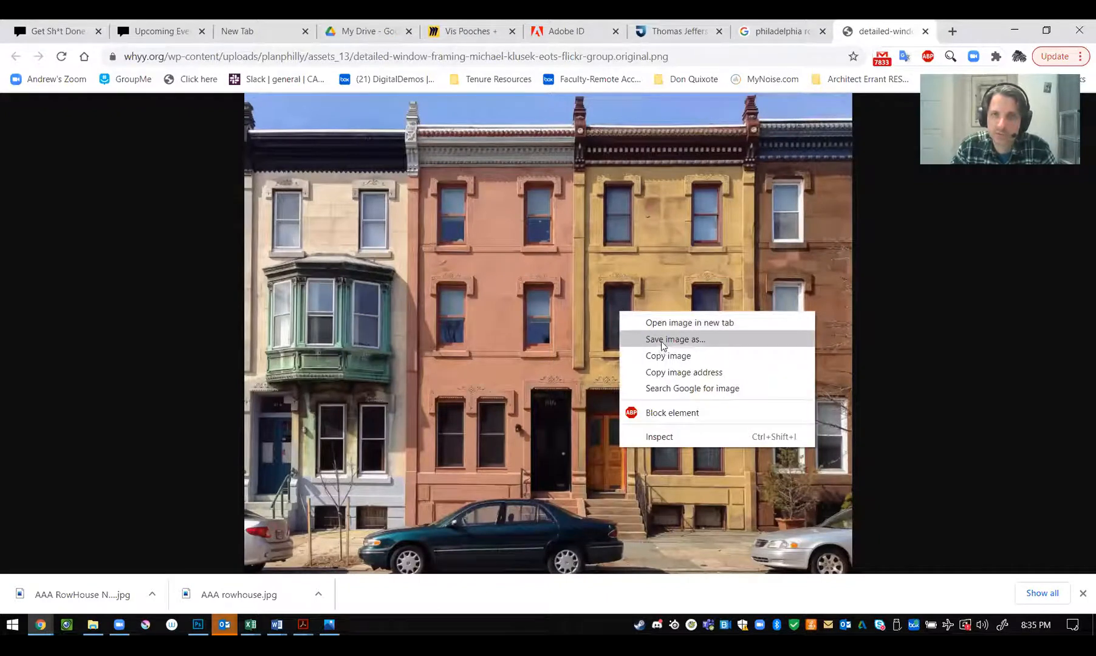
left_click(662, 340)
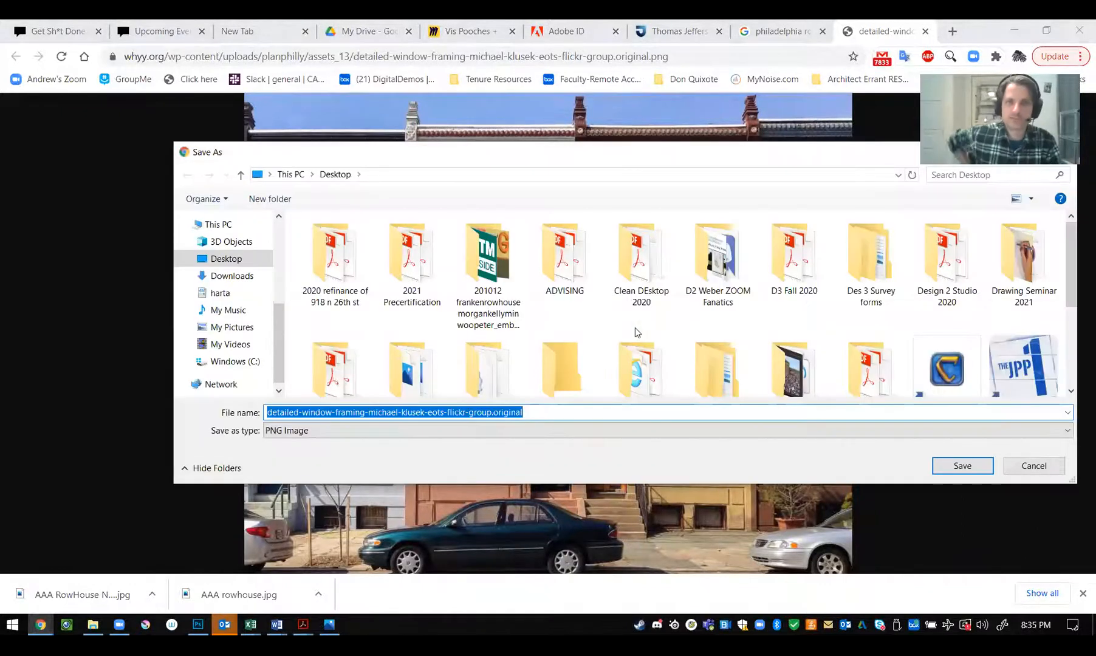
type("AA")
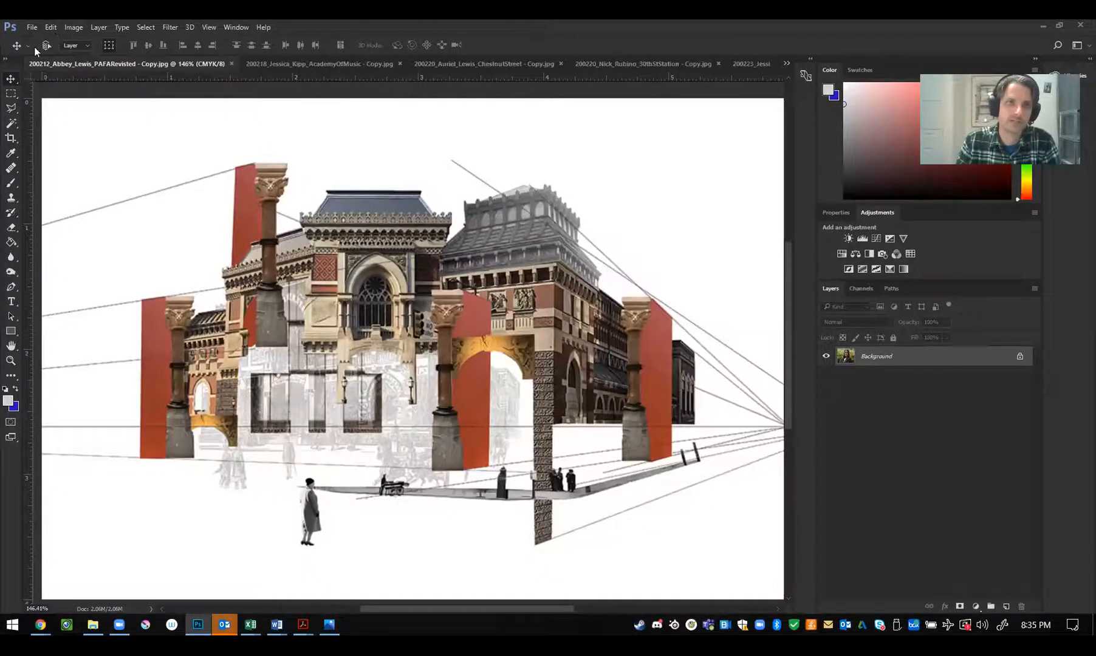
Switch to Photoshop and create a new document 16 inches wide and 16 inches high at 300 pixels/inch
left_click(31, 27)
left_click(40, 40)
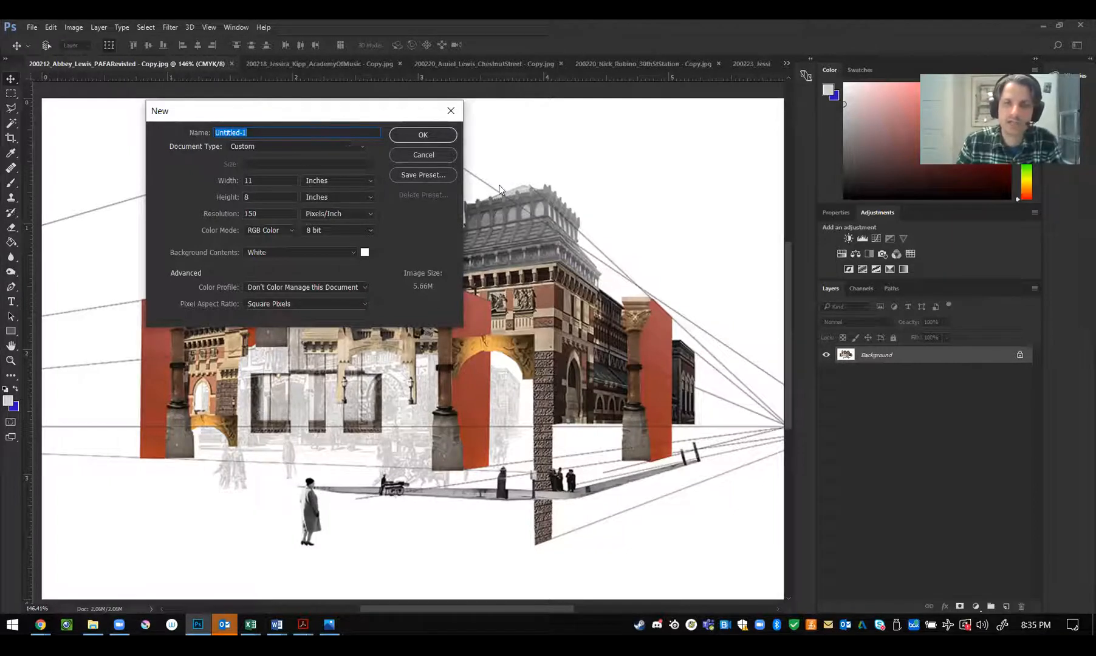
left_click_drag(454, 246, 425, 248)
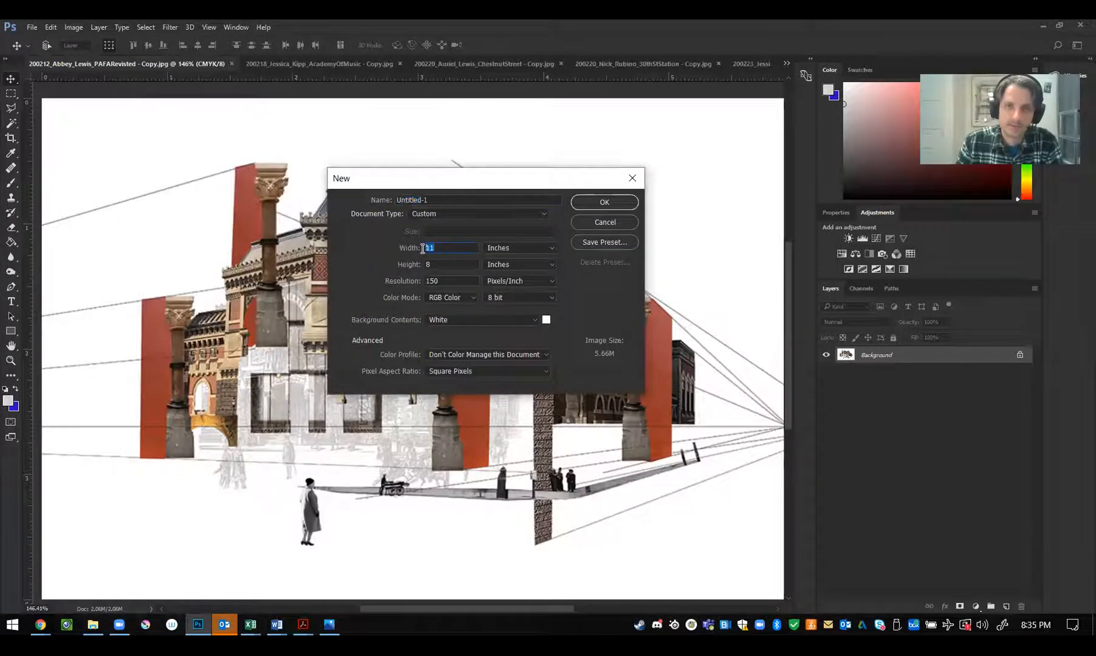
left_click(442, 247)
left_click_drag(438, 247, 407, 237)
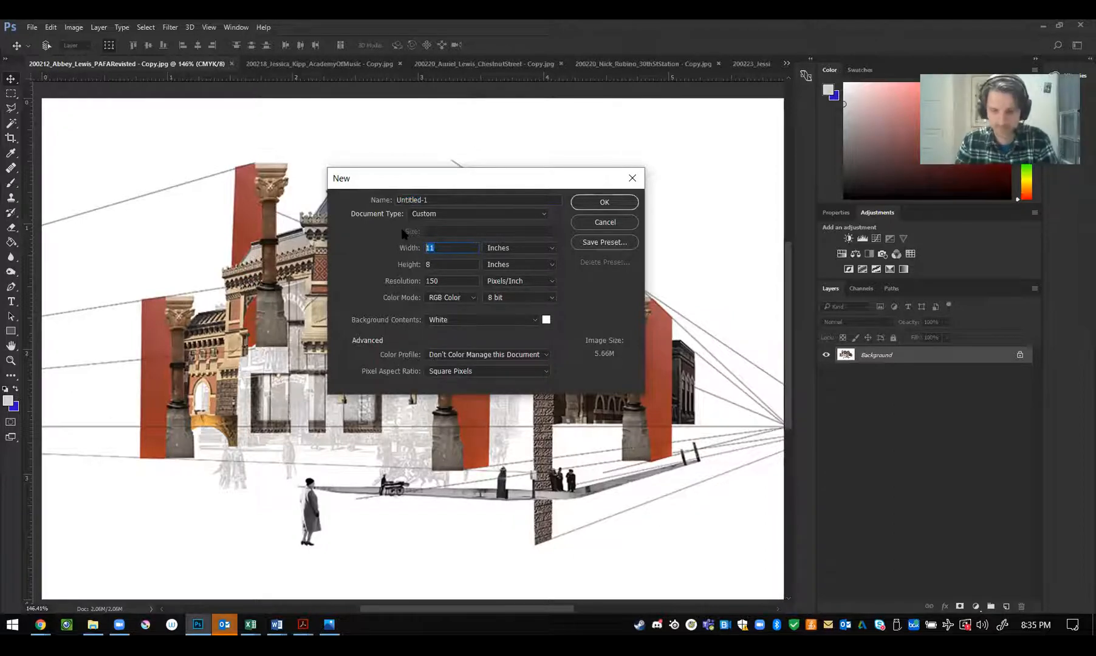
left_click(436, 264)
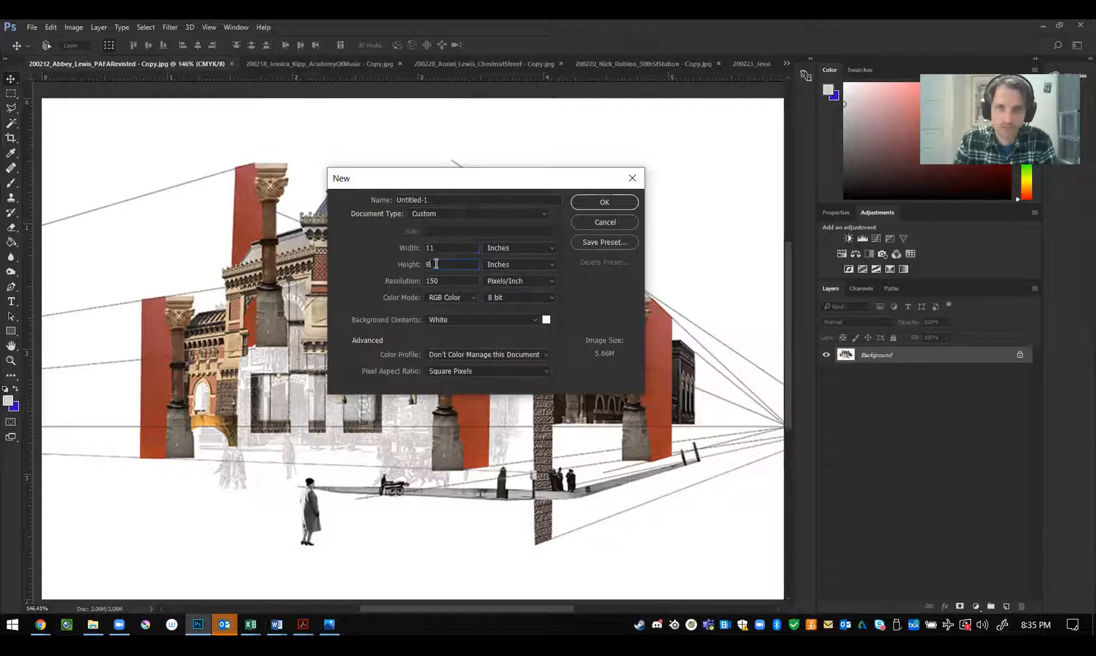
type("16")
left_click(448, 246)
type("16")
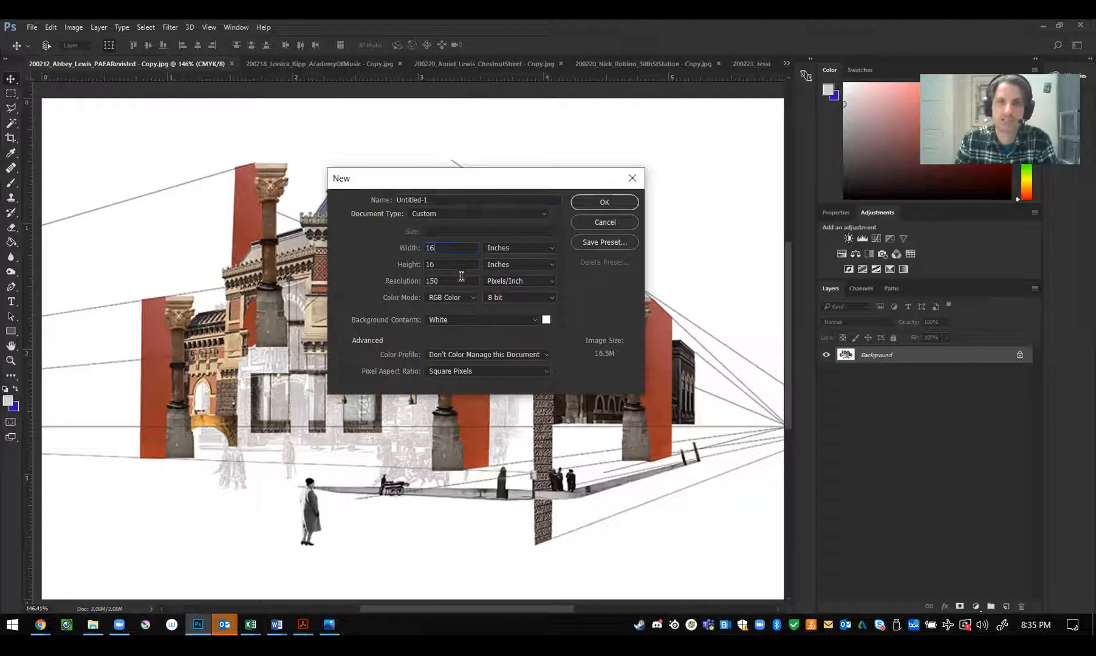
left_click(456, 281)
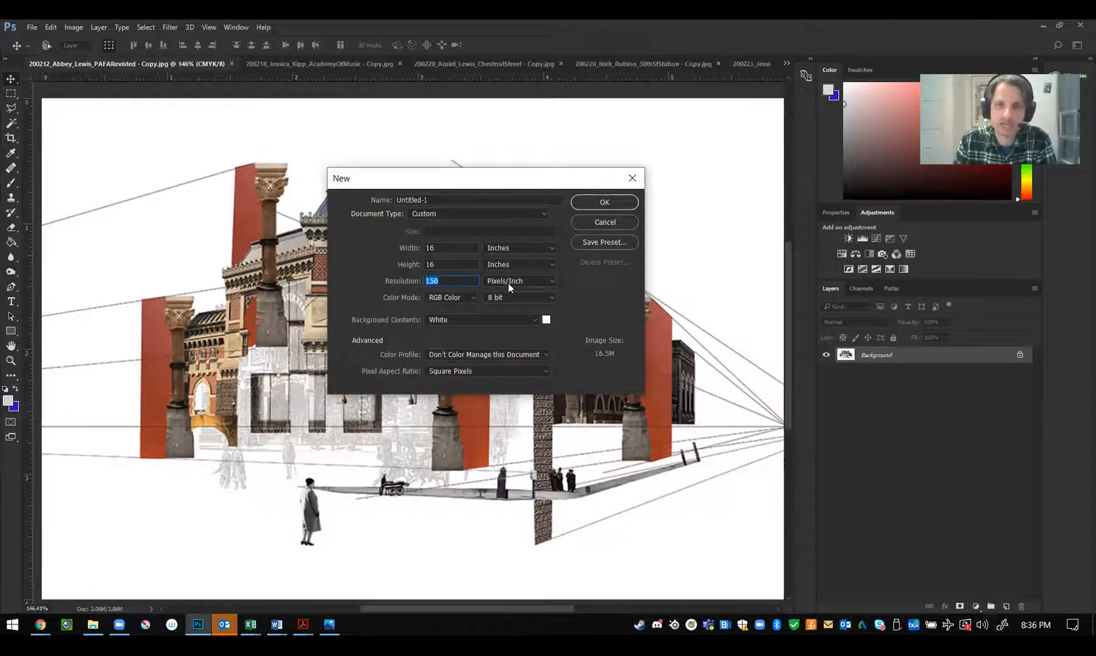
type("300")
left_click(593, 205)
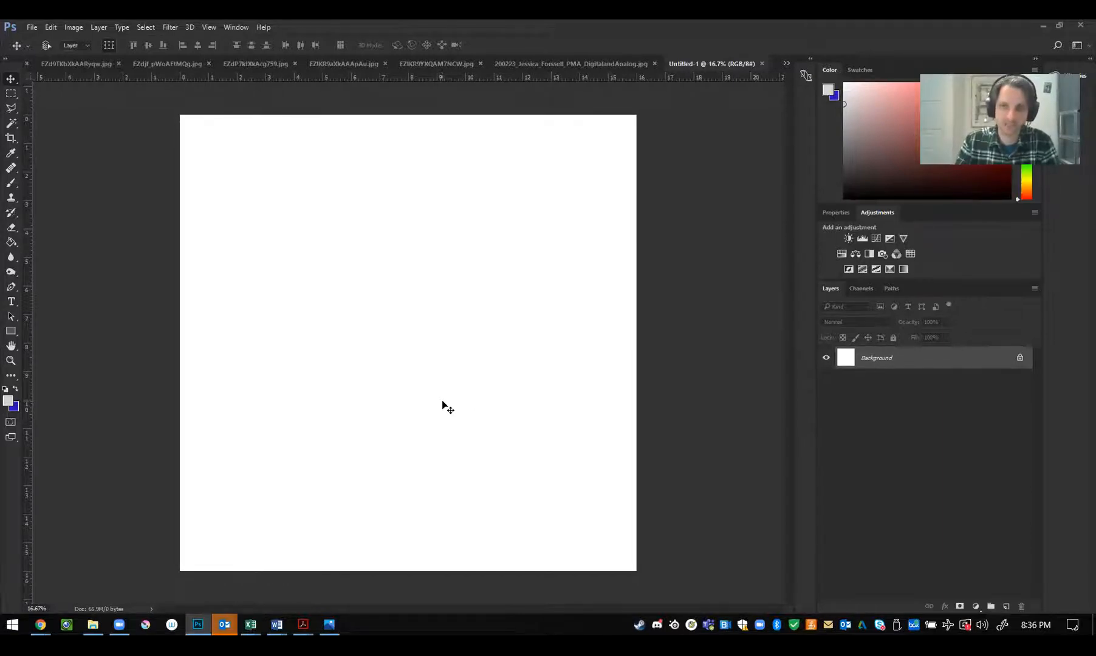
Search the Desktop for "aaa", open the AAA Yellow rowhouses and AAA RowHouse Next City photos together, and display AAA Yellow rowhouses.png
left_click(33, 27)
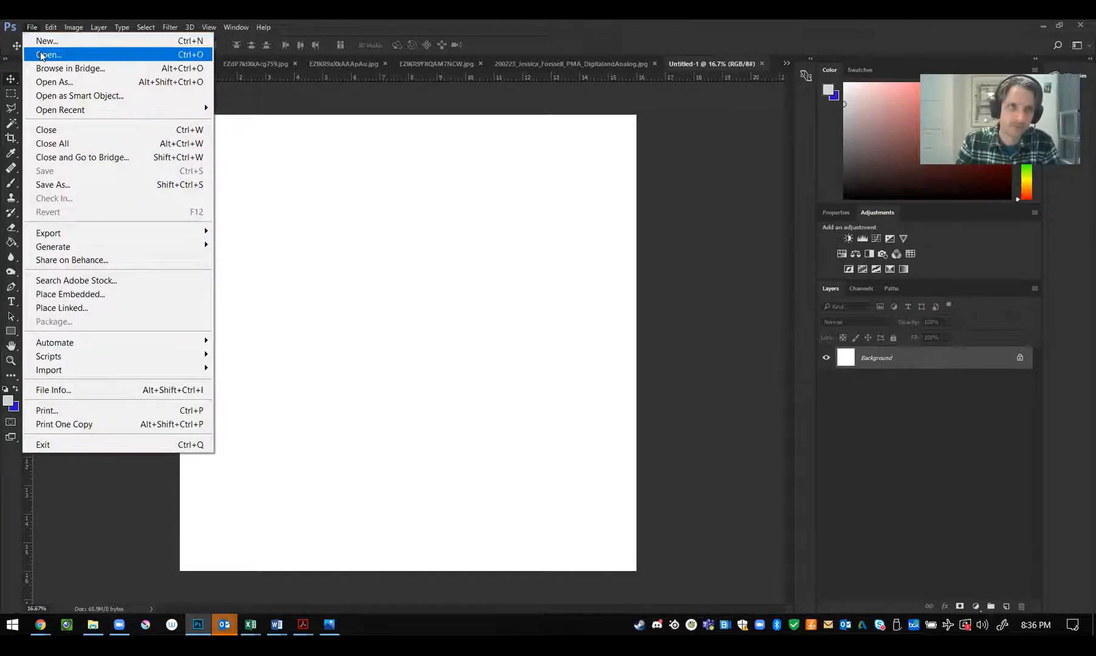
left_click(39, 53)
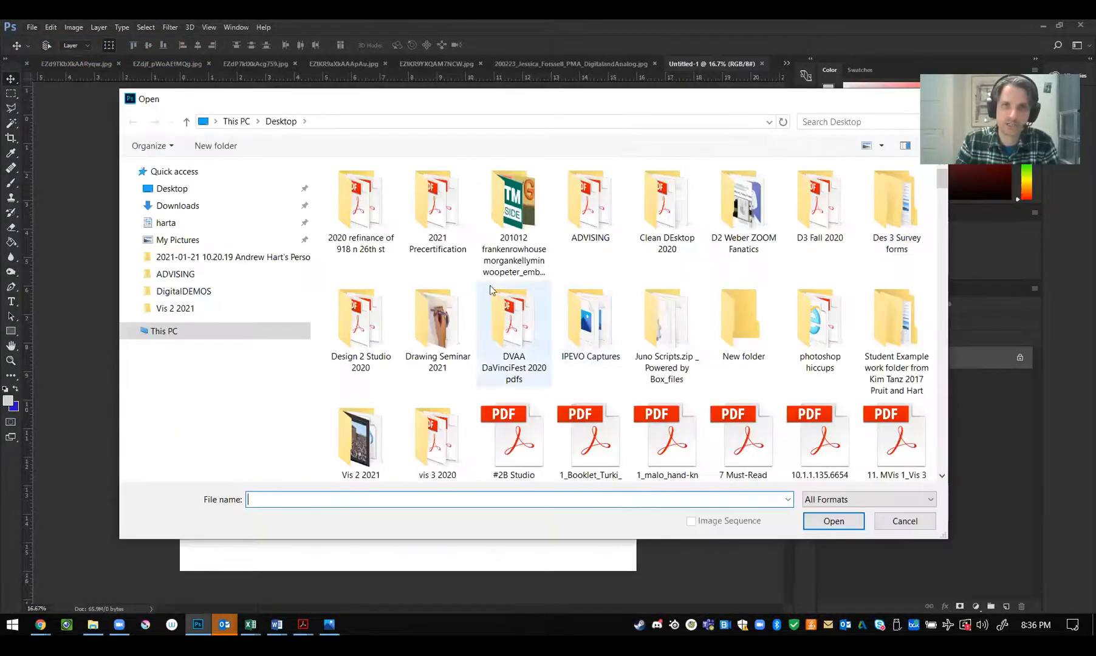
left_click(828, 124)
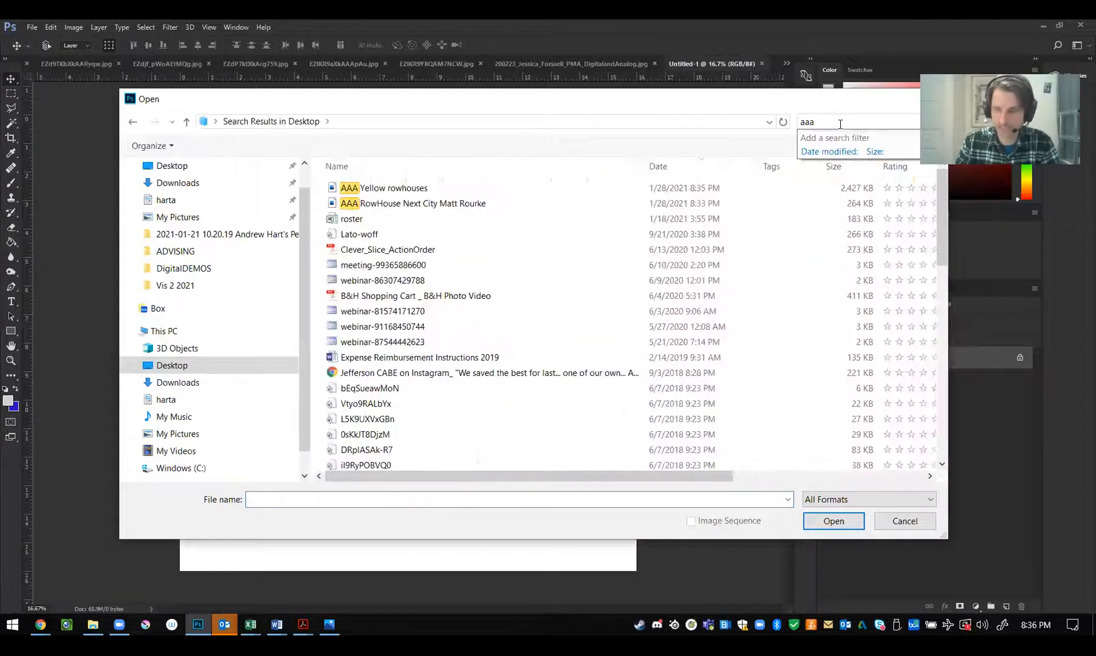
left_click(389, 189)
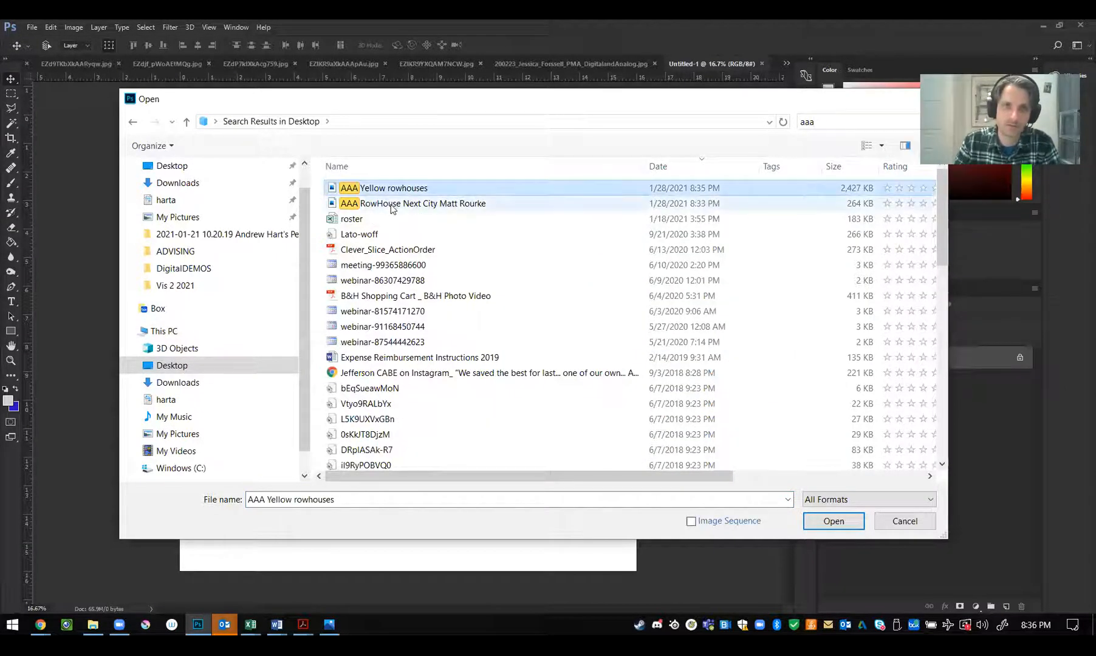
left_click(392, 204, "ctrl")
left_click(842, 522)
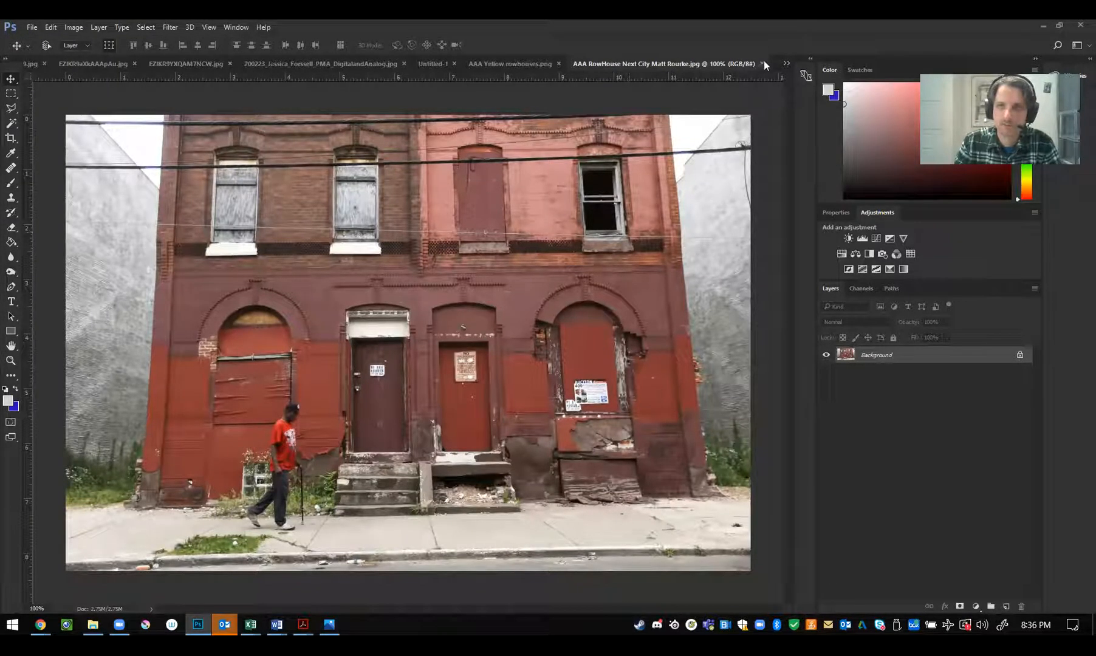
left_click(784, 63)
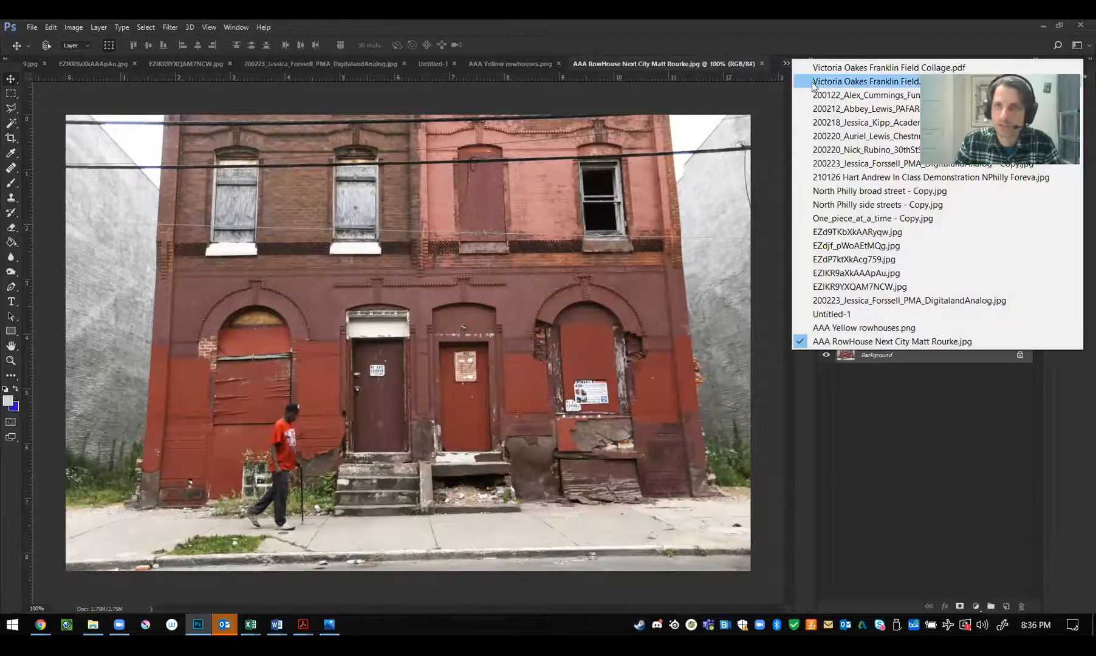
left_click(866, 331)
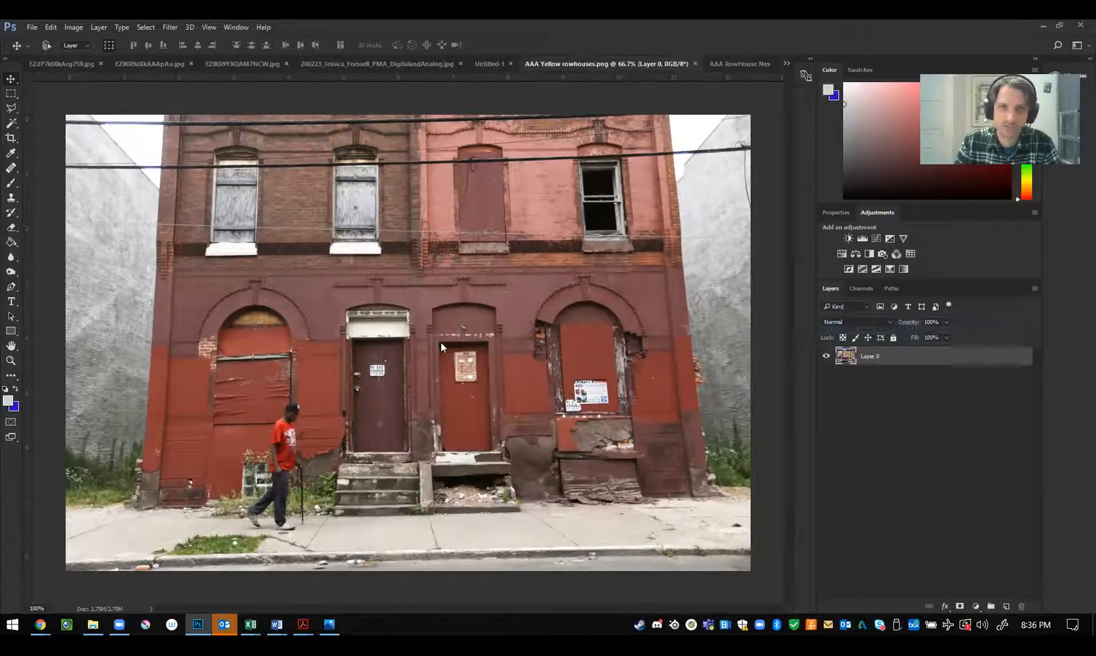
Make a large elliptical marquee selection across the pink and yellow facades, reaching from the green bay window to the brown house
left_click(11, 95)
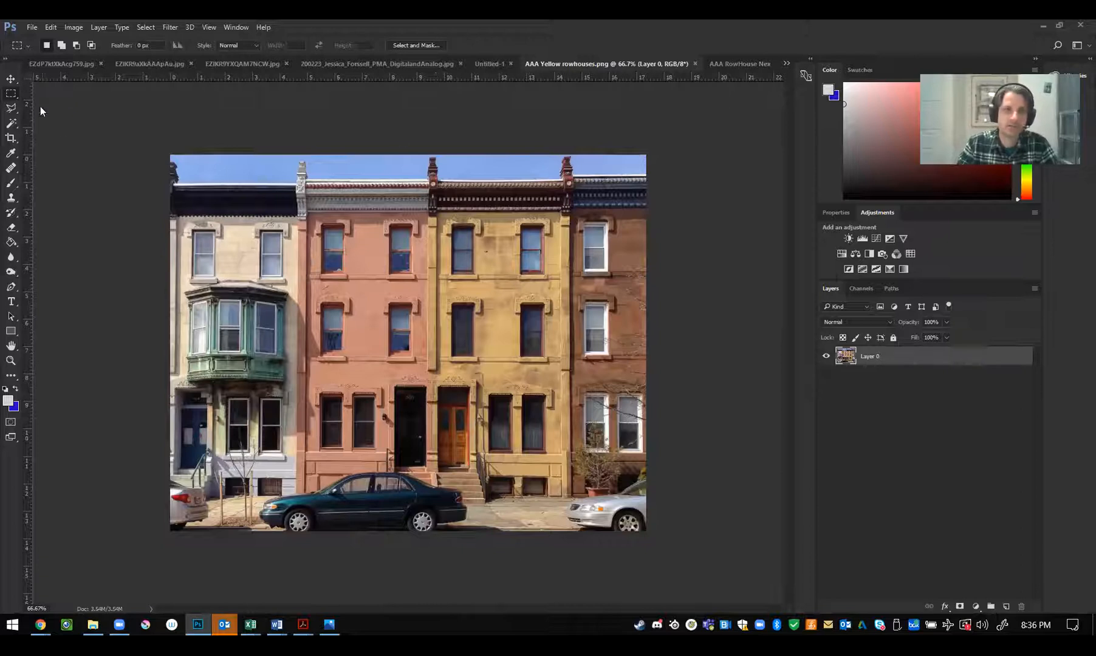
left_click(8, 83)
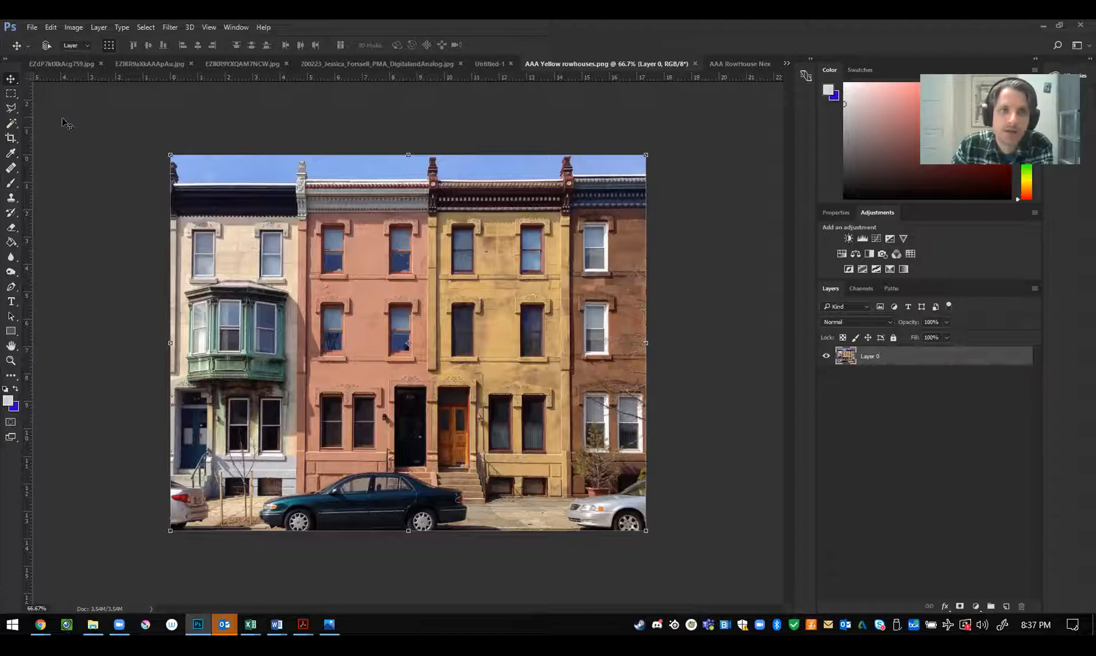
left_click(16, 100)
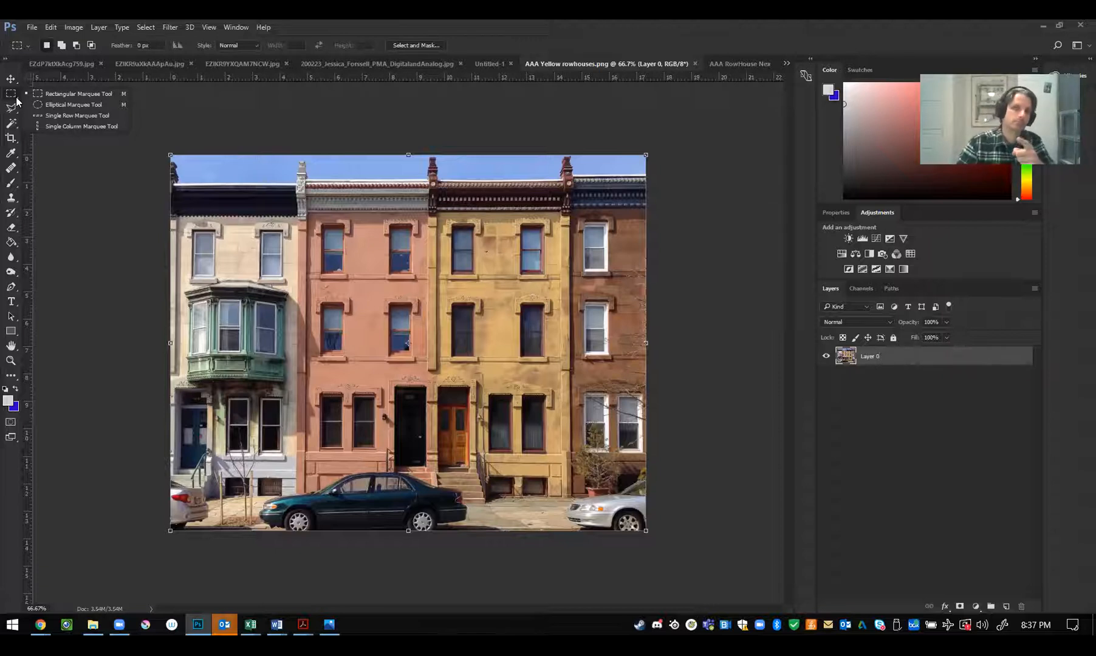
left_click(57, 107)
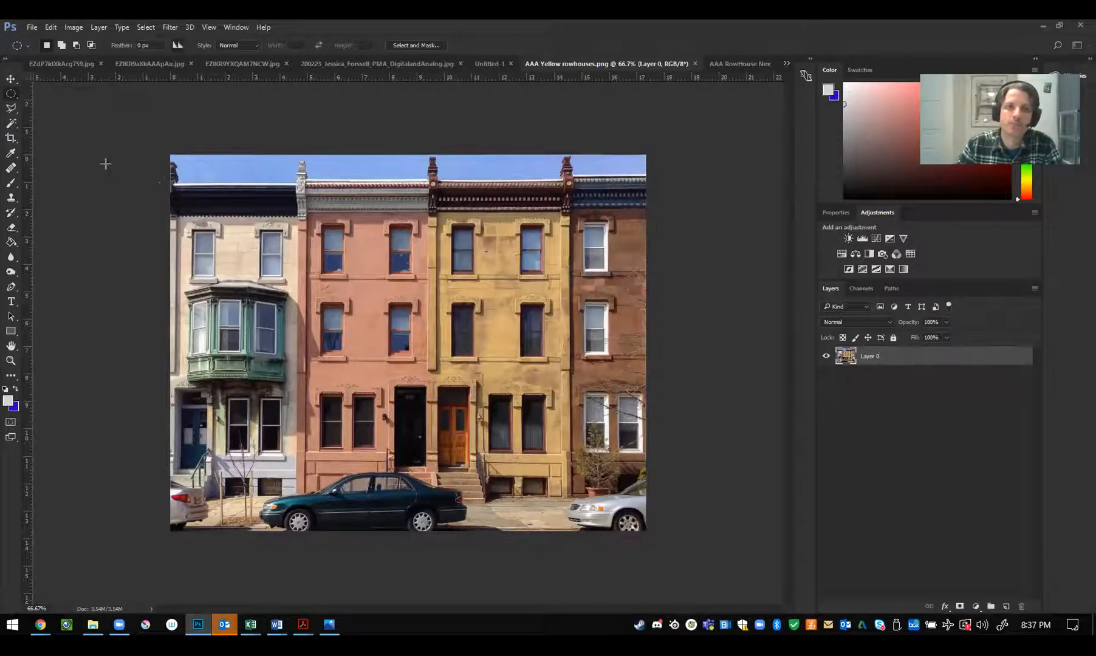
right_click(13, 94)
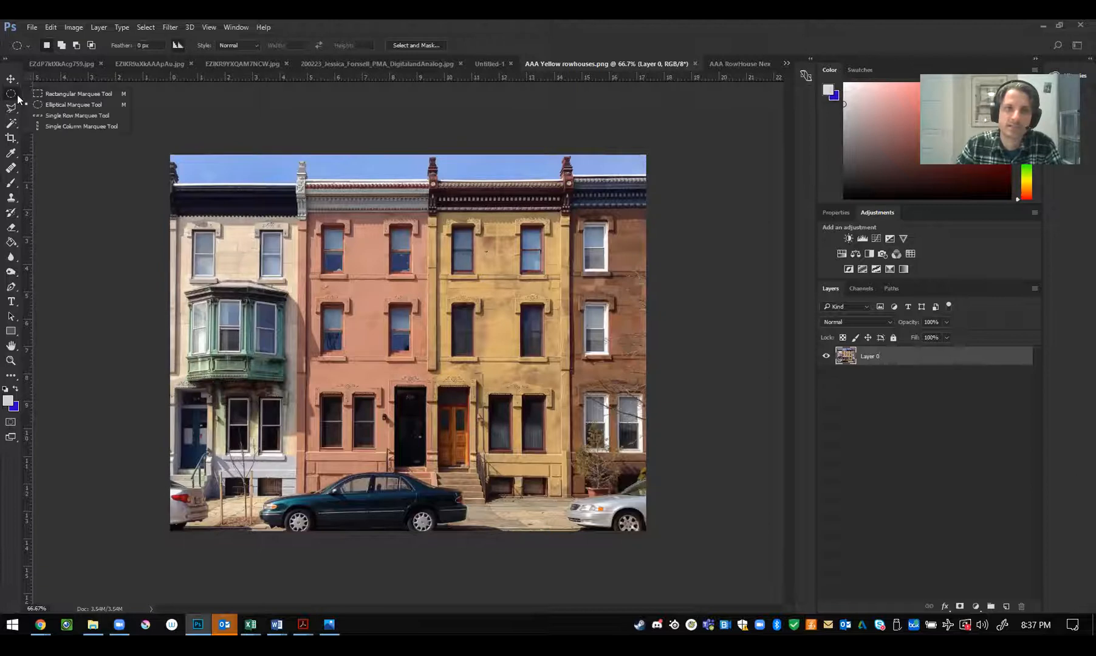
left_click(75, 105)
left_click_drag(298, 253, 604, 450)
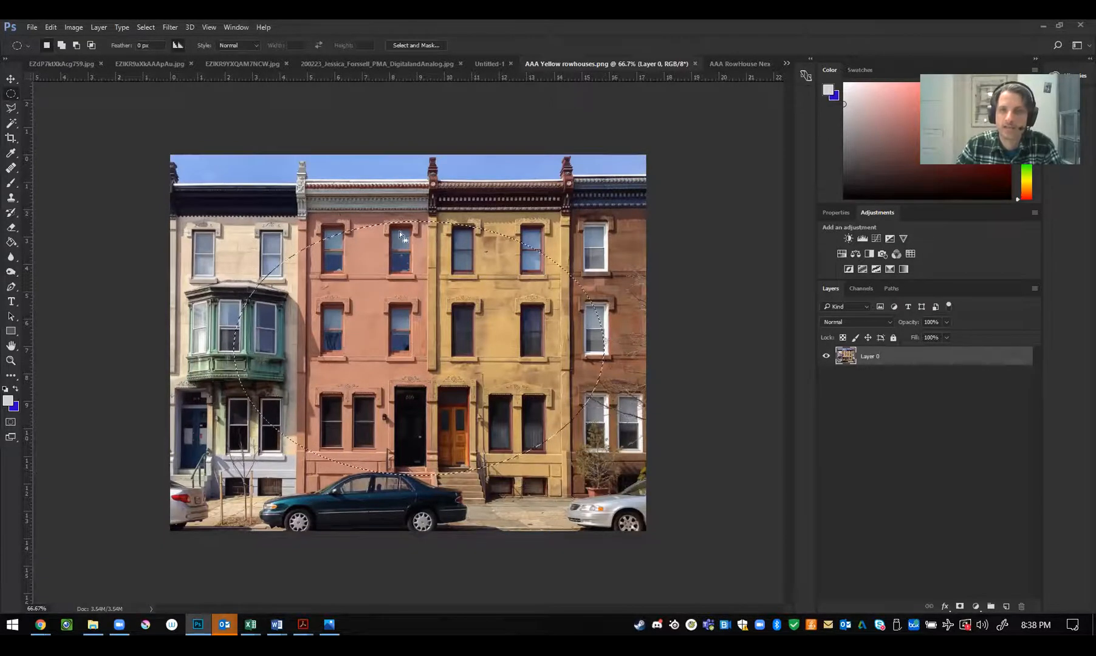
Replace the elliptical selection with a single-row marquee across the sky, and return to the Rectangular Marquee tool
right_click(11, 94)
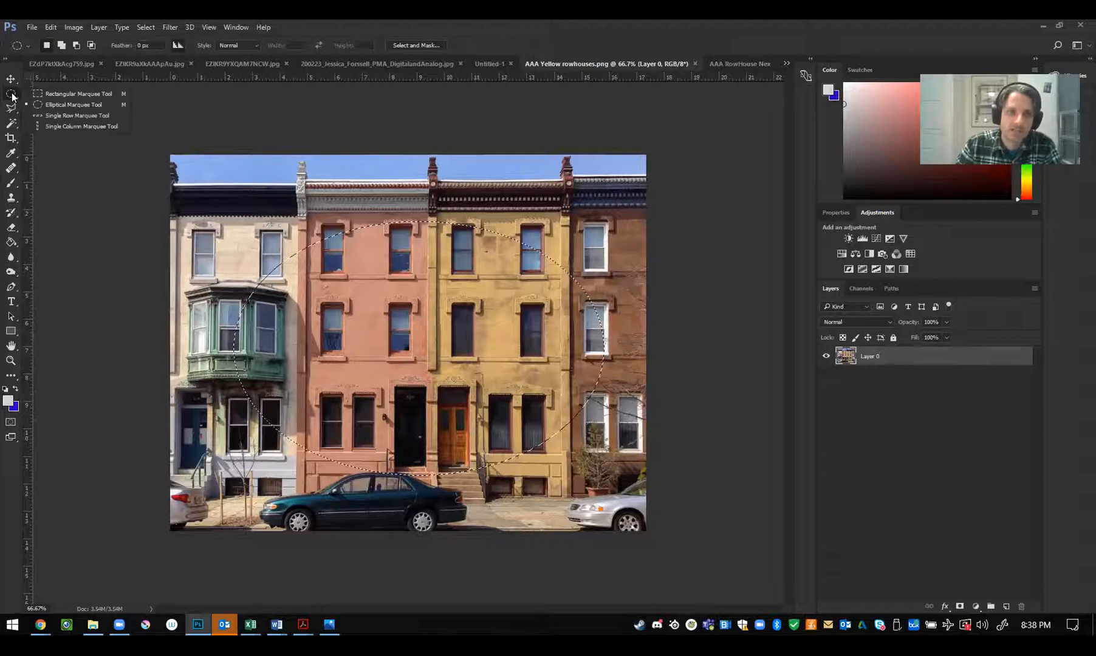
left_click(45, 95)
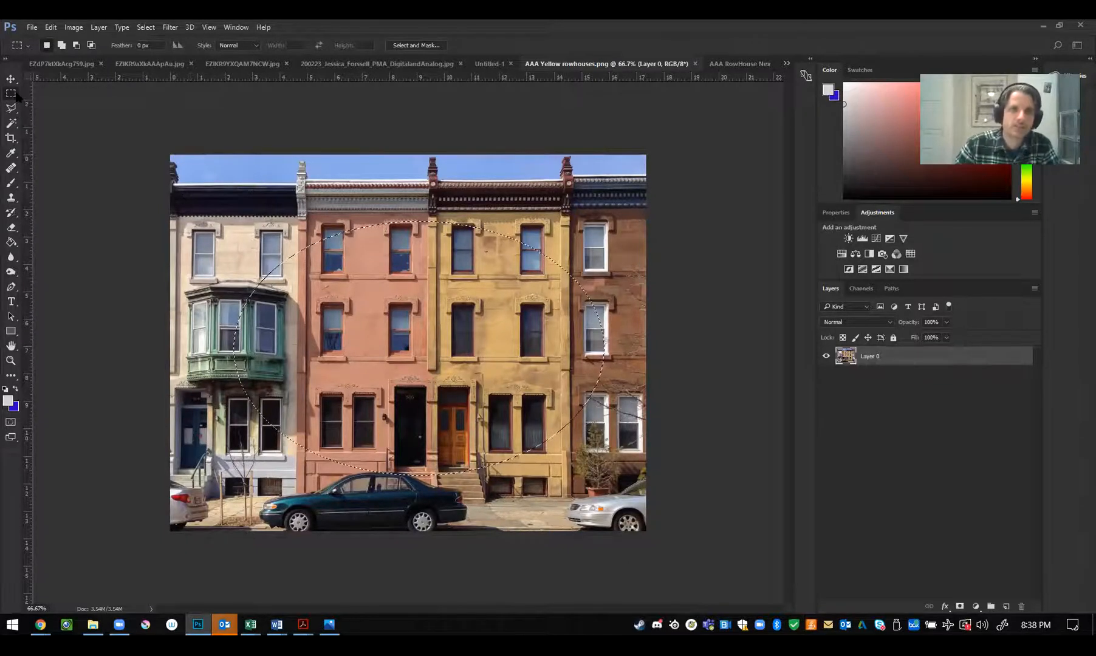
right_click(12, 95)
left_click(61, 113)
left_click(210, 189)
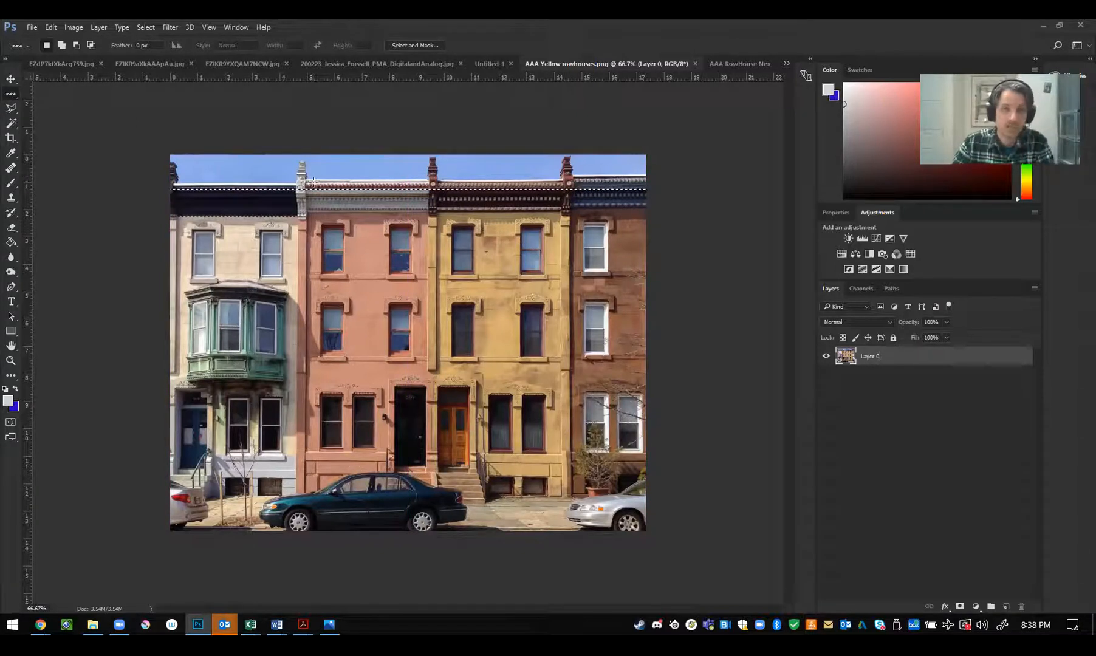
left_click(322, 167)
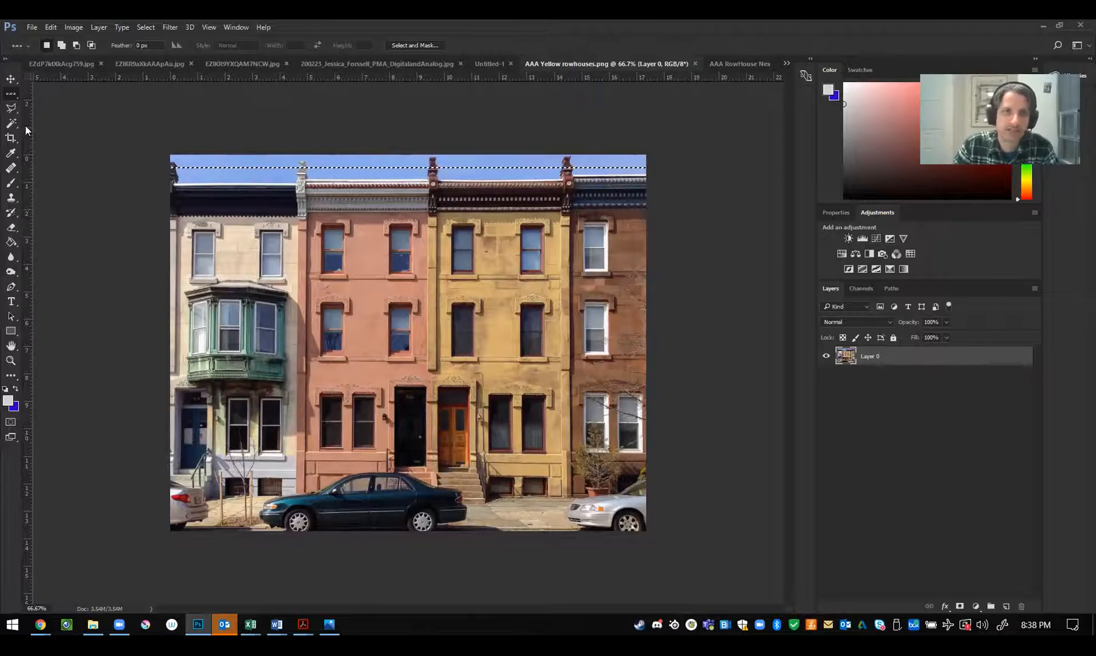
right_click(14, 95)
left_click(44, 94)
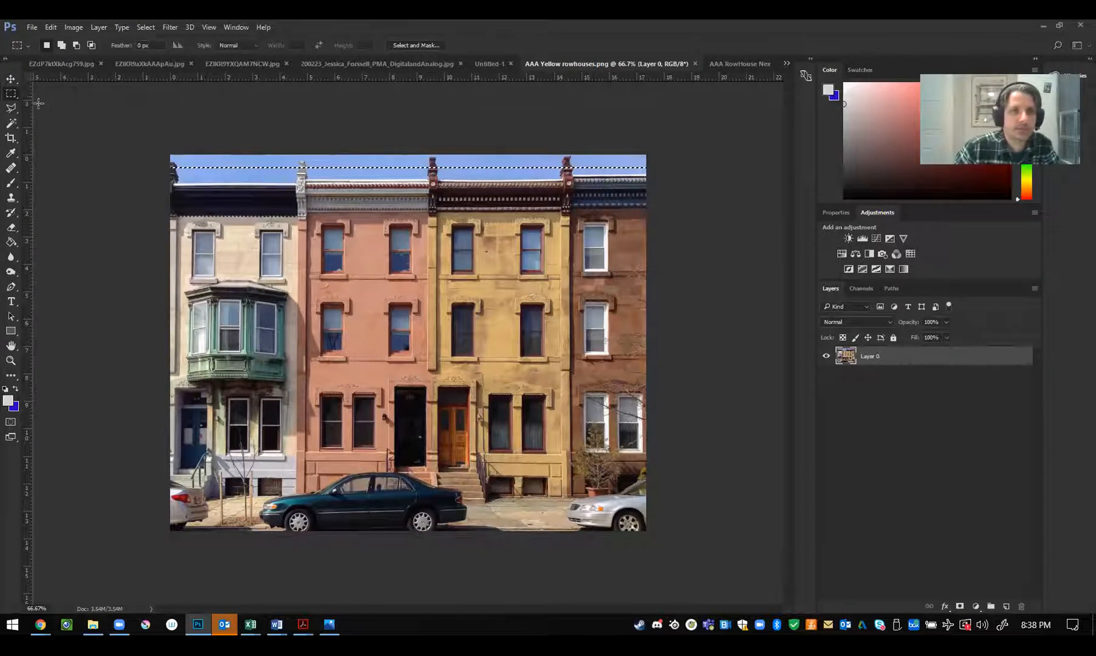
Outline a jagged shape across the pink and yellow facades with the Polygonal Lasso, delete its pixels, and undo the deletion
left_click(12, 109)
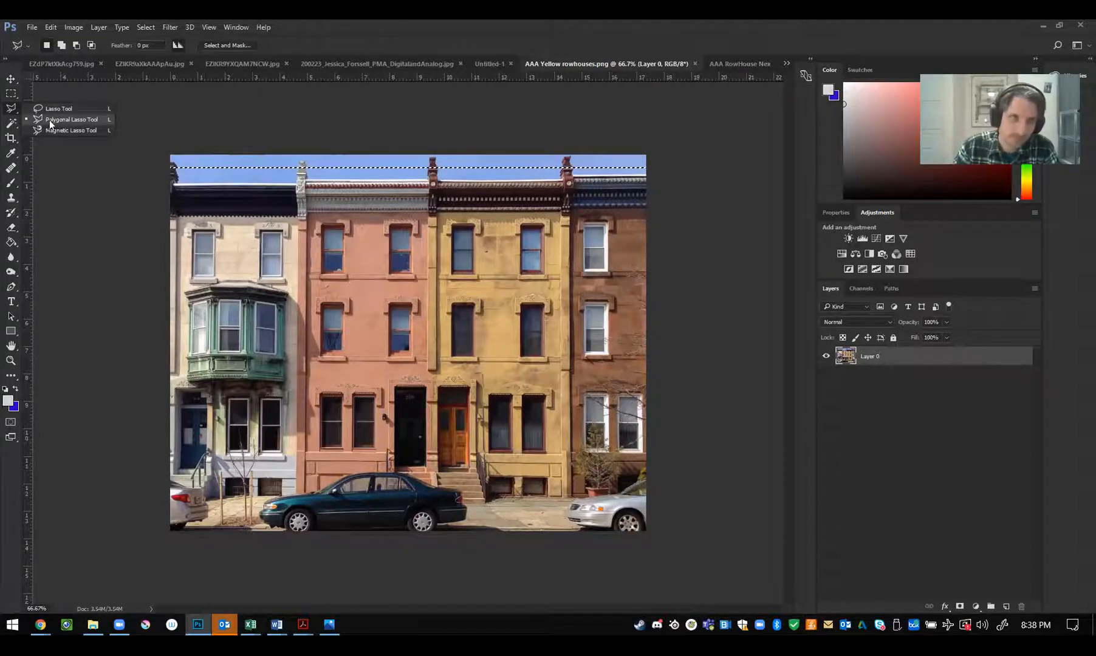
left_click(52, 119)
left_click(302, 331)
left_click(370, 240)
left_click(415, 262)
left_click(389, 346)
left_click(484, 349)
left_click(503, 259)
left_click(564, 251)
left_click(570, 388)
left_click(521, 448)
left_click(394, 455)
left_click(293, 414)
double_click(244, 430)
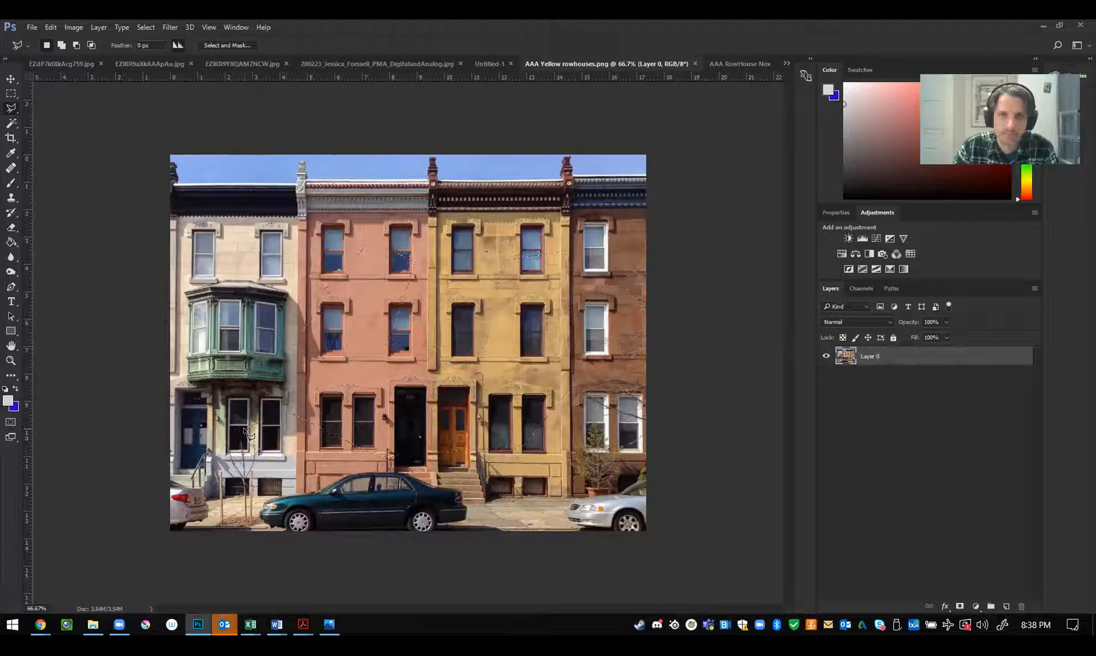
key("Delete")
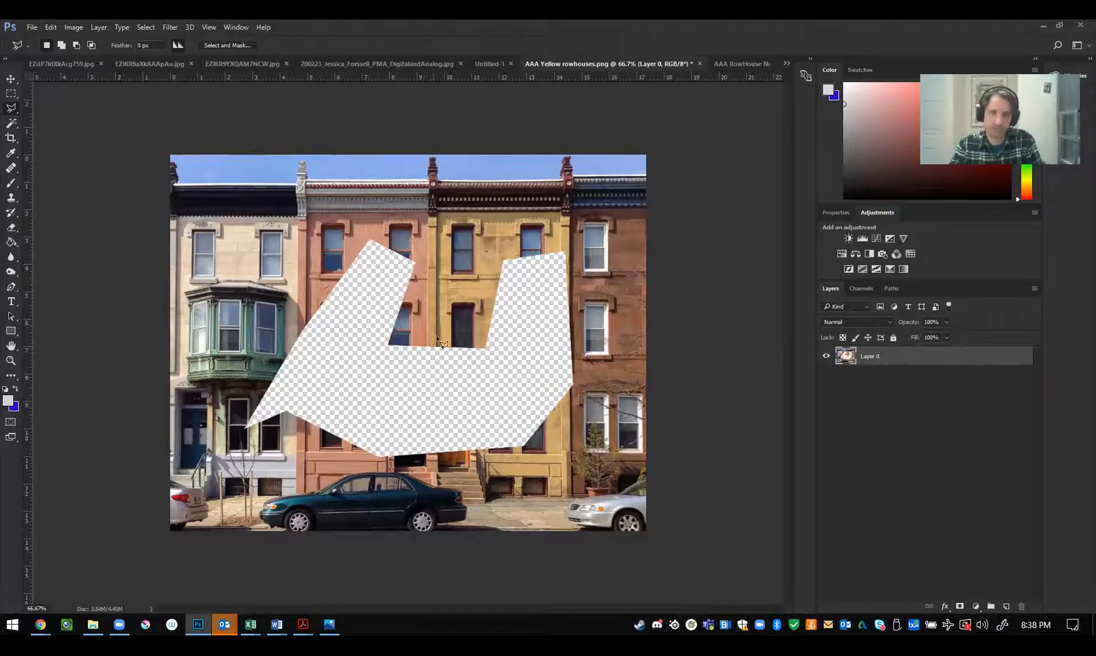
key("ctrl+z")
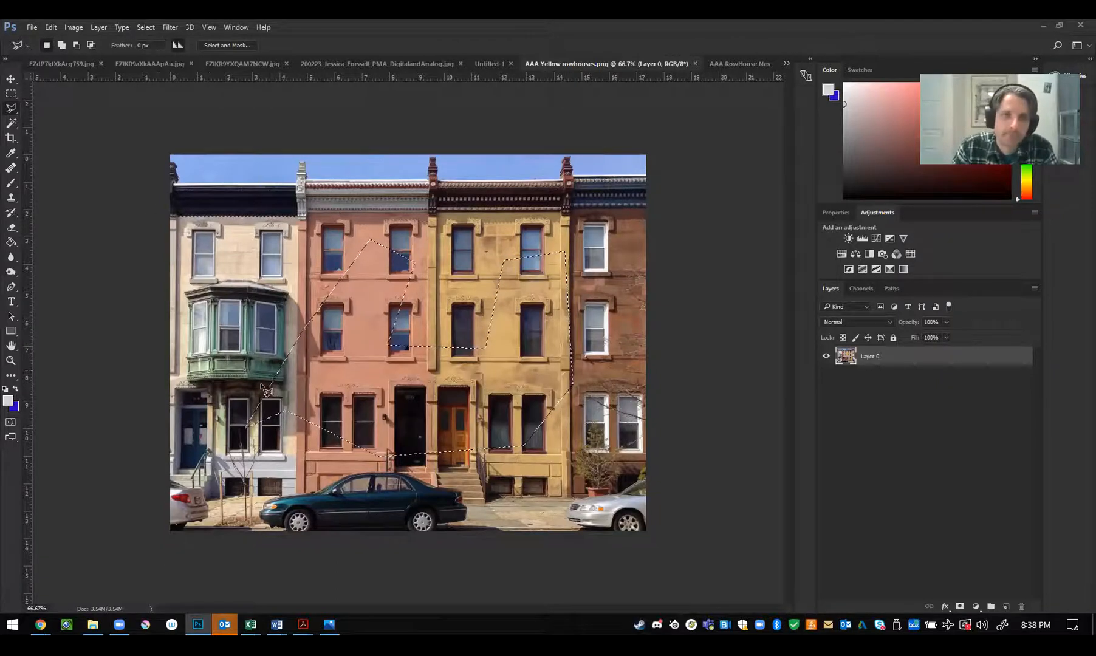
Draw a rounded freehand Lasso selection across the middle of the pink and yellow facades, delete its contents, and undo the deletion
right_click(15, 112)
left_click(43, 110)
mouse_move(416, 254)
left_mouse_down()
mouse_move(468, 240)
mouse_move(322, 375)
mouse_move(587, 340)
mouse_move(554, 229)
mouse_move(576, 260)
left_mouse_up()
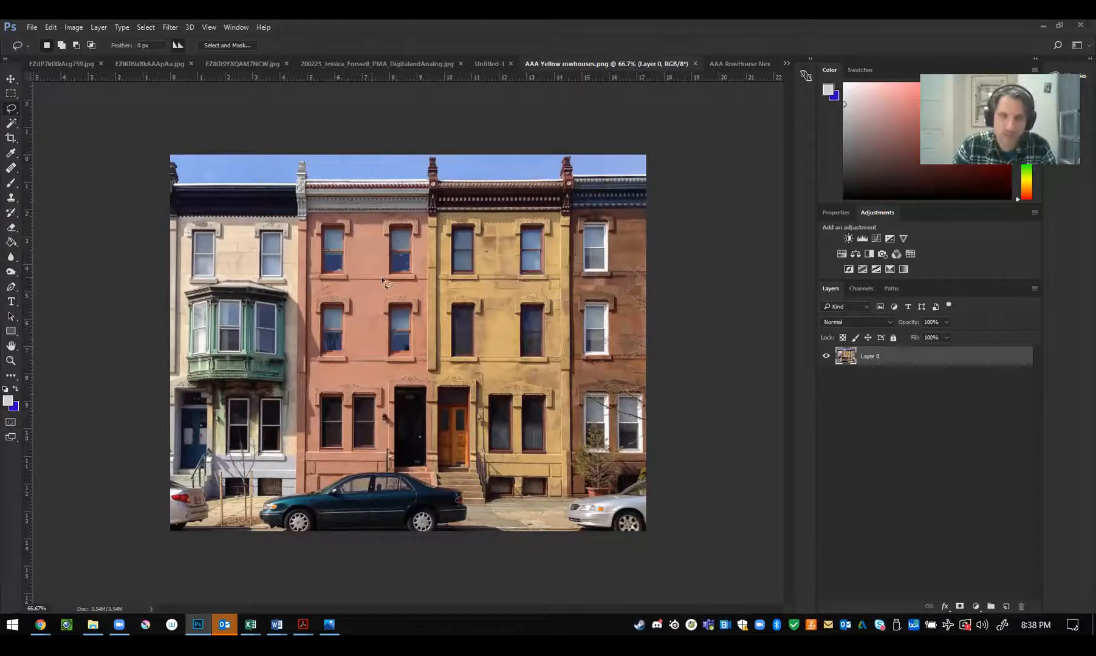
key("Delete")
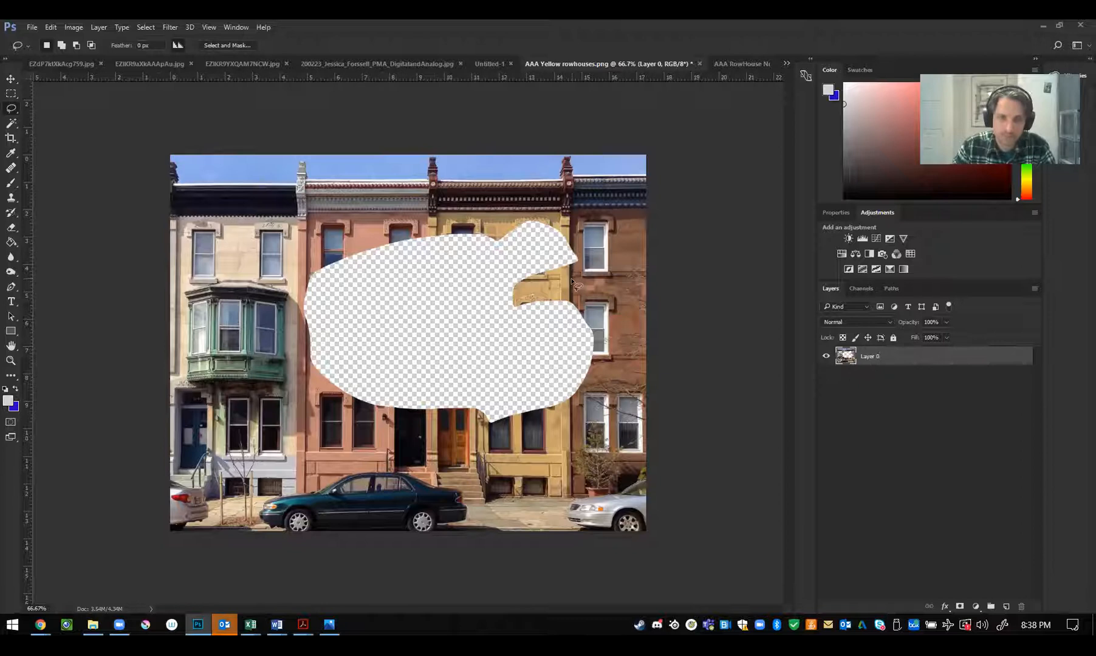
key("ctrl+z")
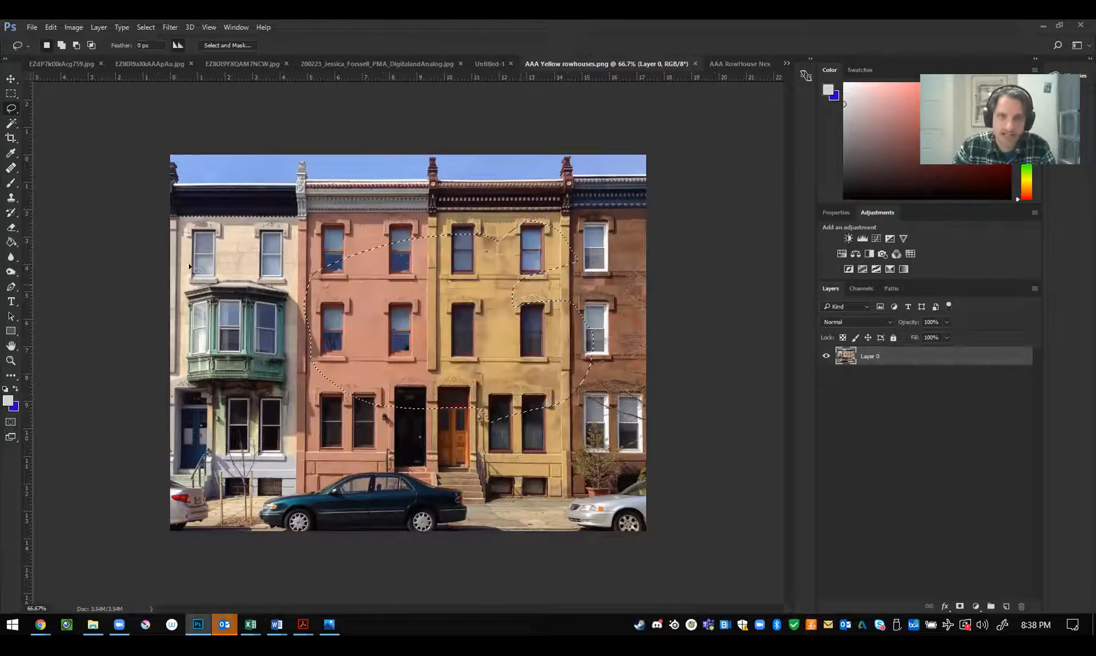
Trace the roofline and upper-floor facades with the Magnetic Lasso, delete the selected area to inspect its edges, and undo the deletion
right_click(15, 112)
left_click(43, 116)
right_click(12, 114)
left_click(67, 130)
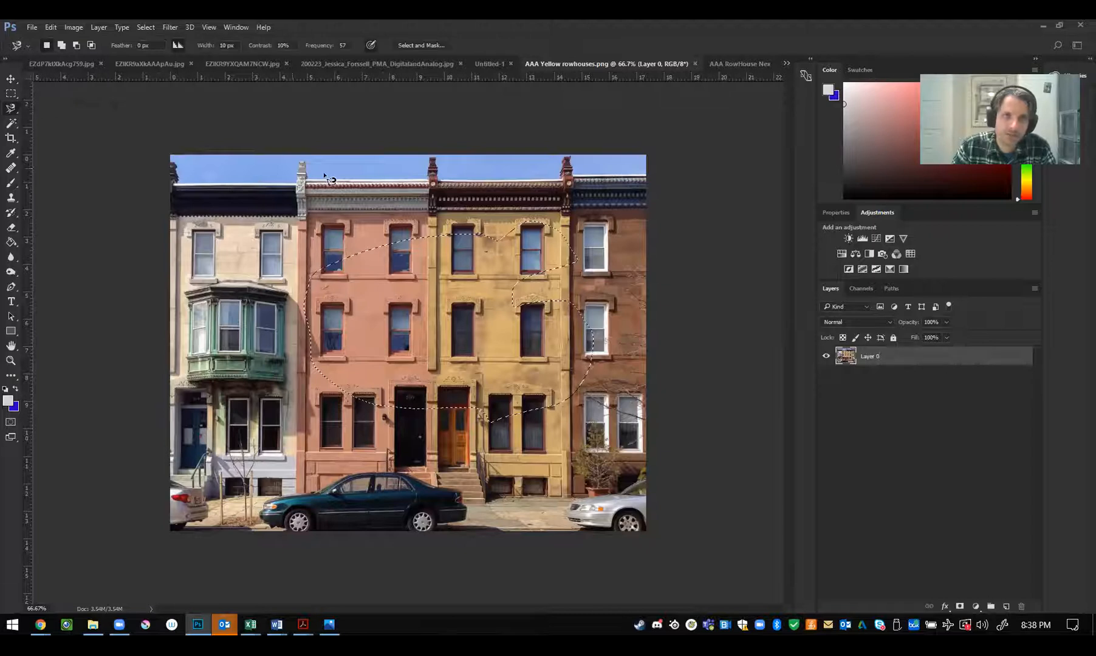
left_click(311, 179)
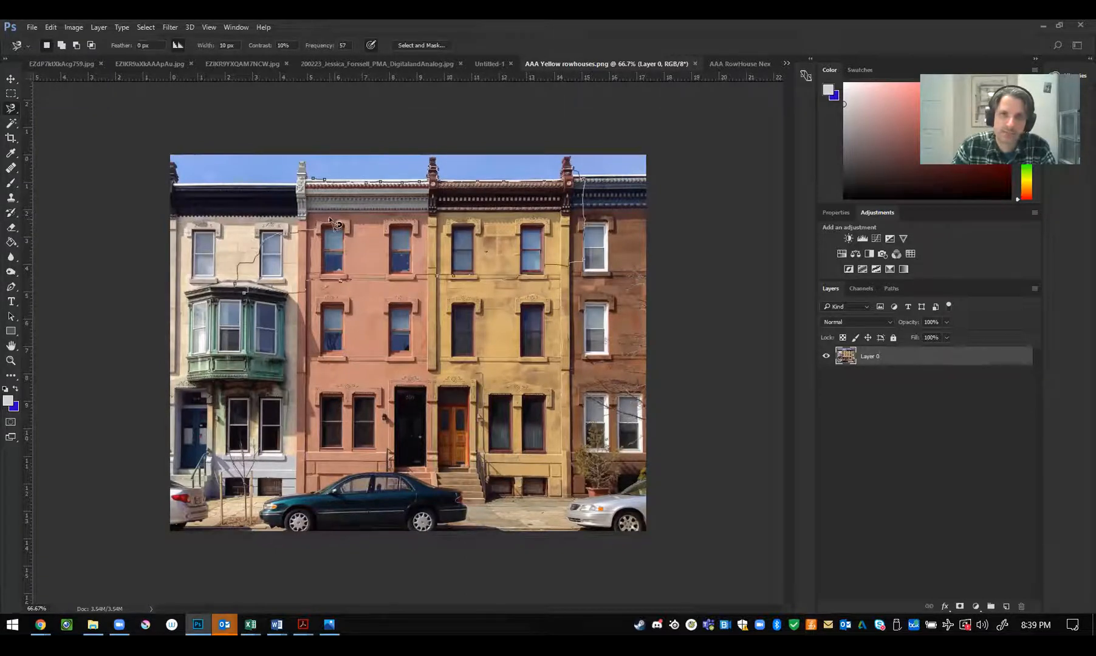
left_click(321, 194)
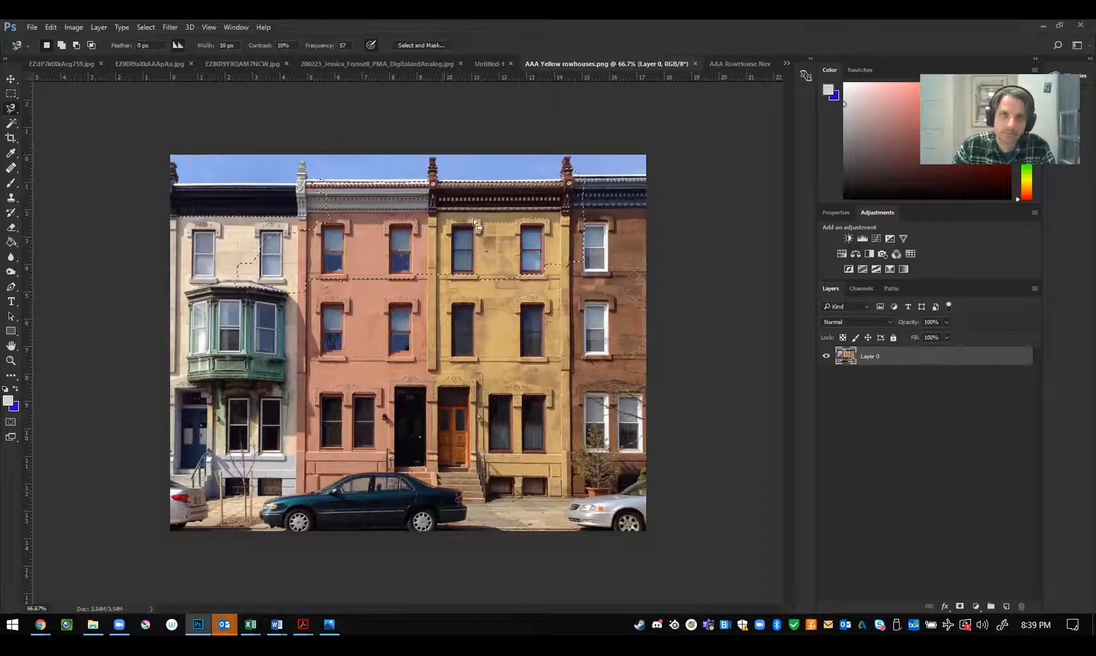
key("Delete")
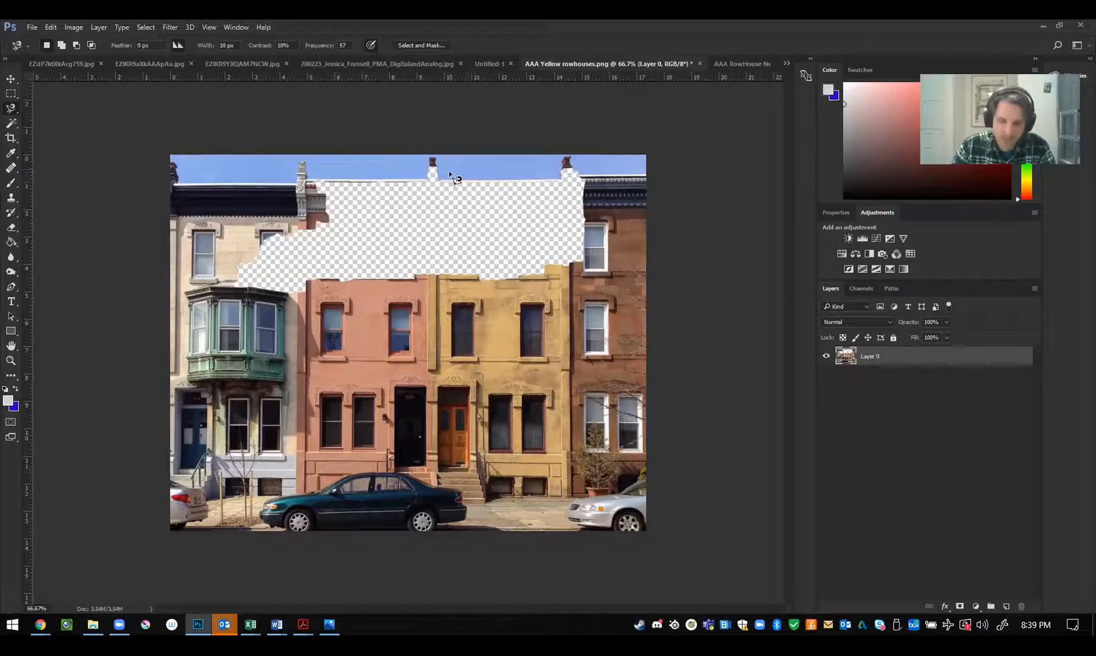
scroll(446, 175, "up", 8)
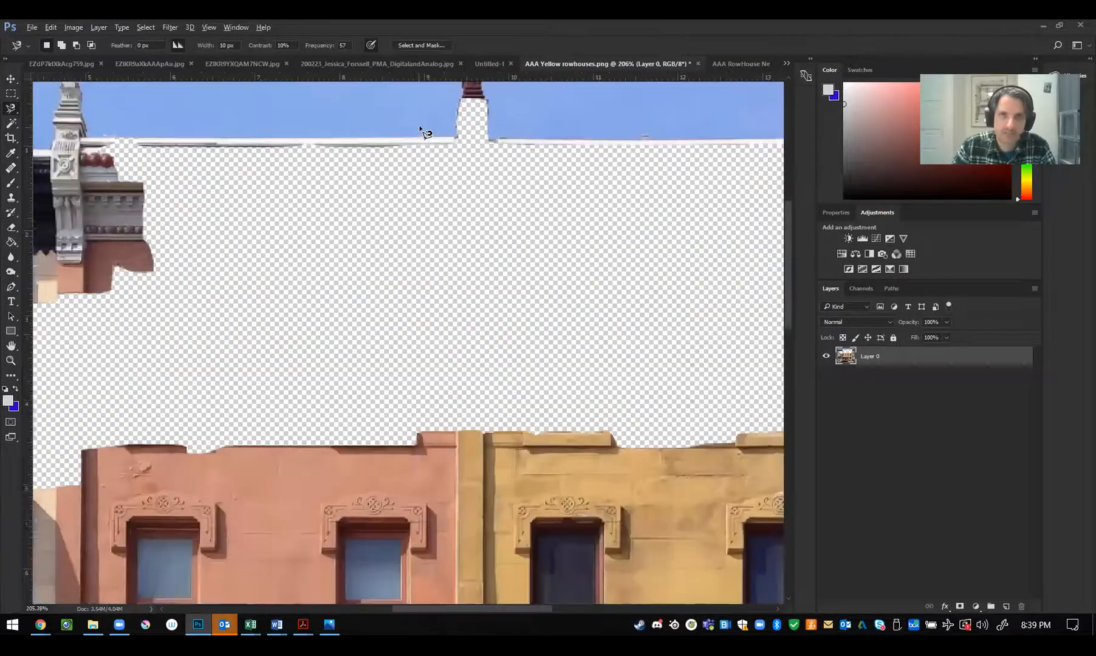
scroll(457, 203, "down", 6)
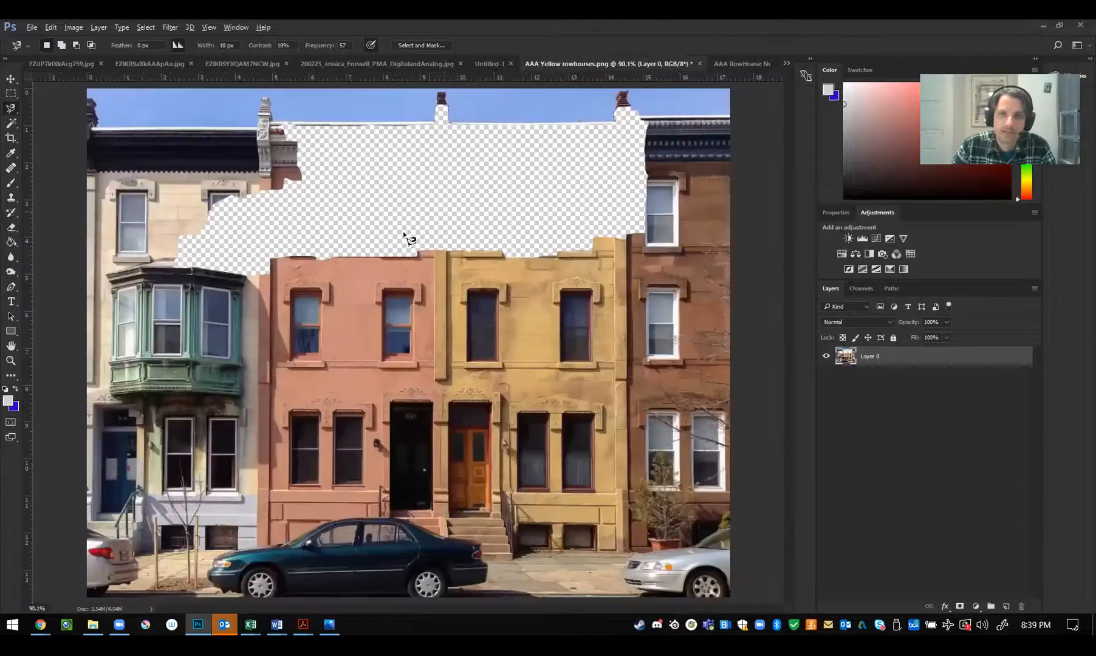
scroll(396, 249, "down", 1)
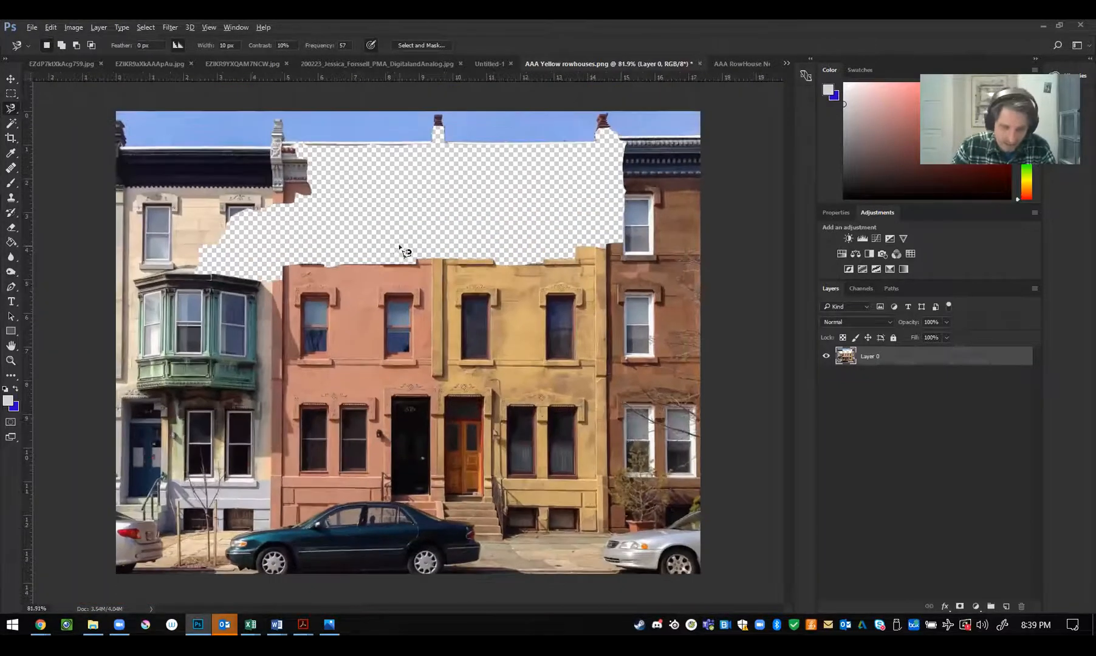
key("ctrl+z")
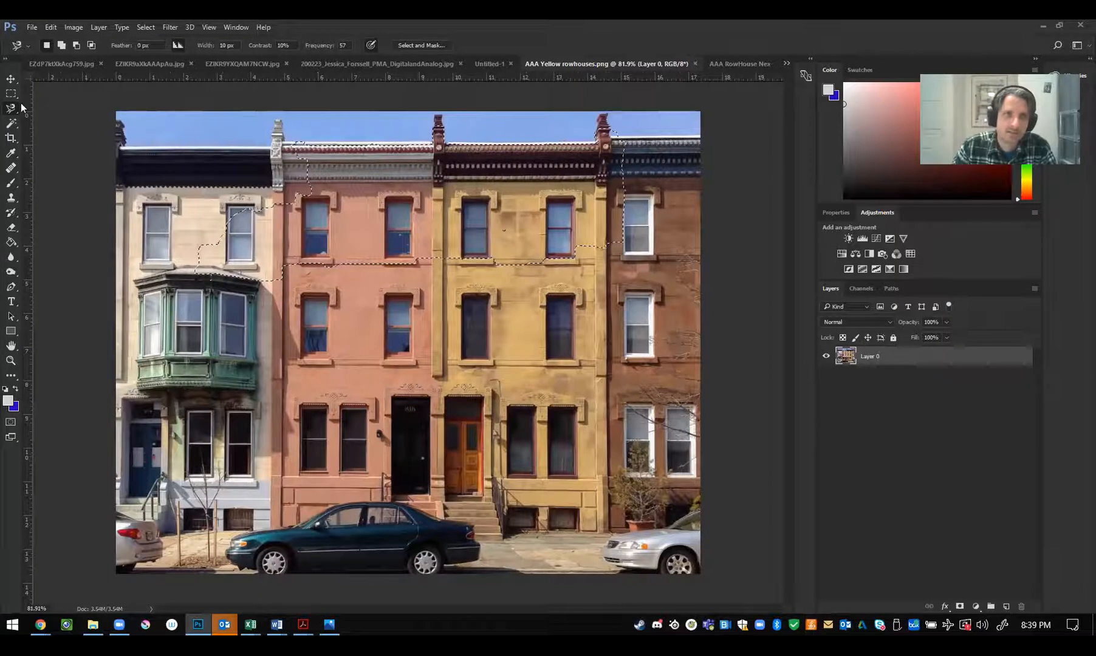
Select the whole yellow rowhouse from sky to sidewalk with the Rectangular Marquee and cut it from the photo
key("m")
left_click(371, 236)
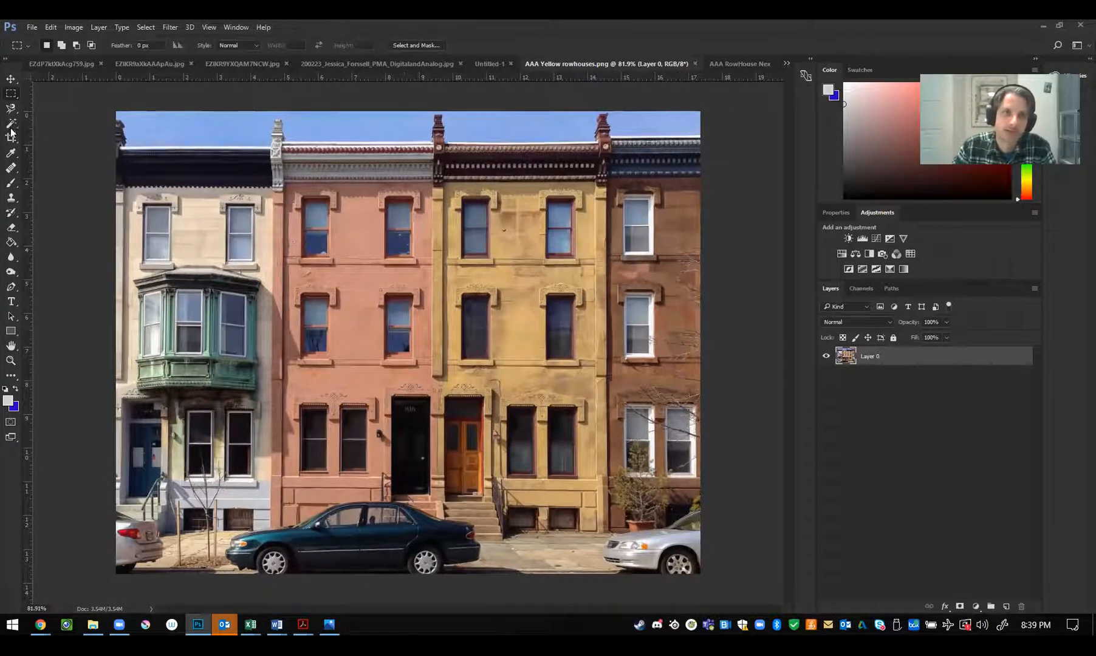
left_click_drag(13, 108, 61, 117)
key("m")
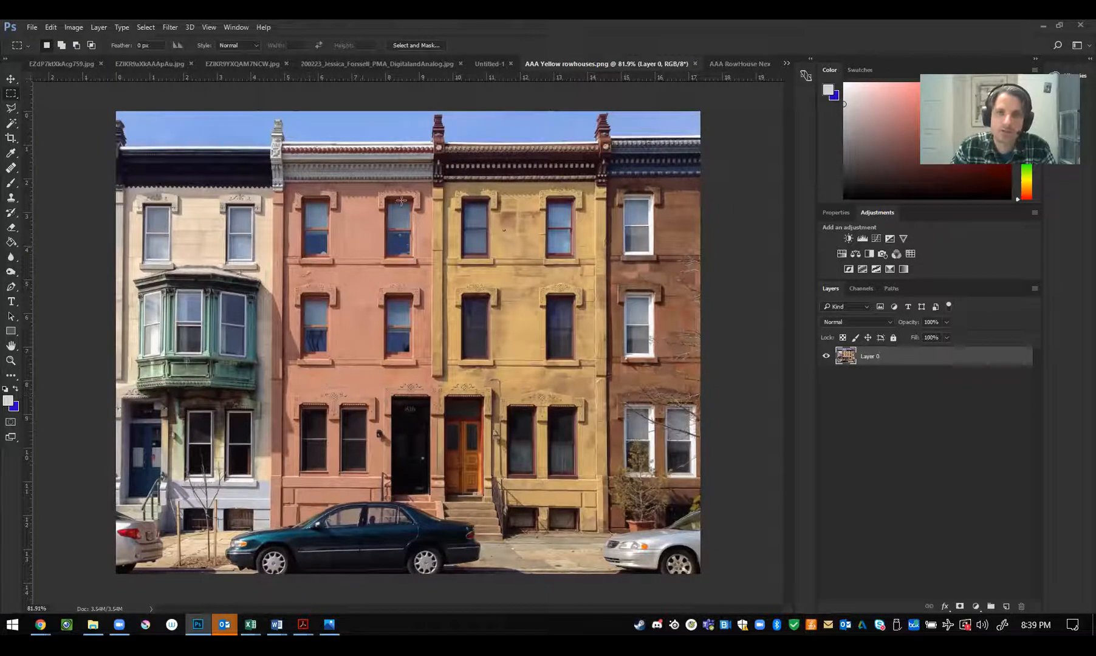
left_click_drag(430, 111, 613, 544)
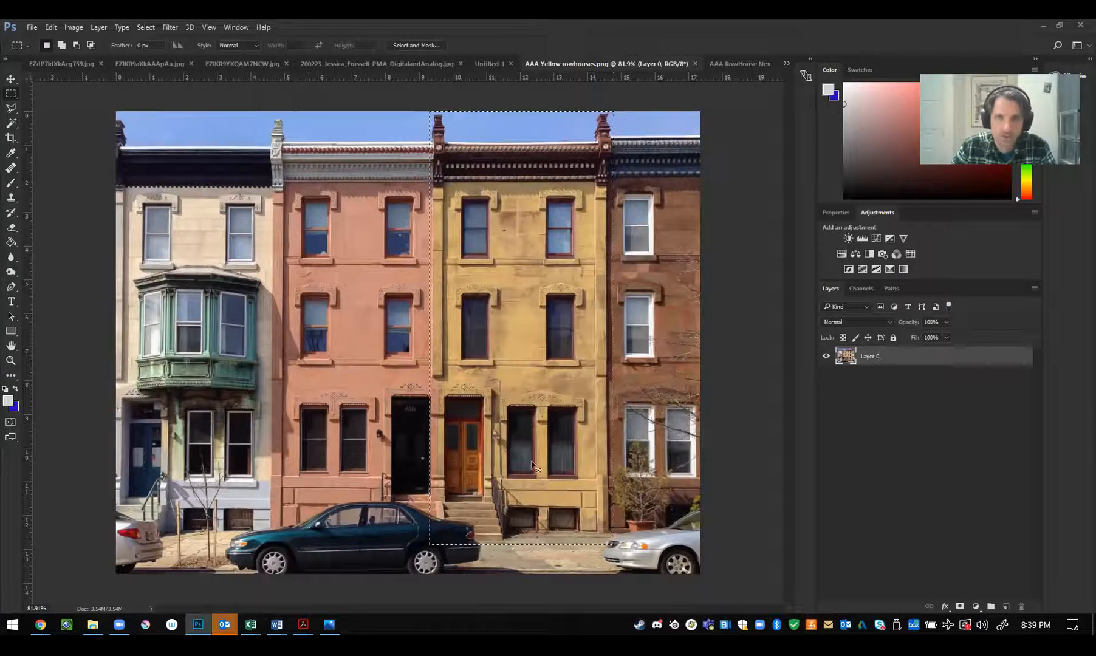
key("ctrl+x")
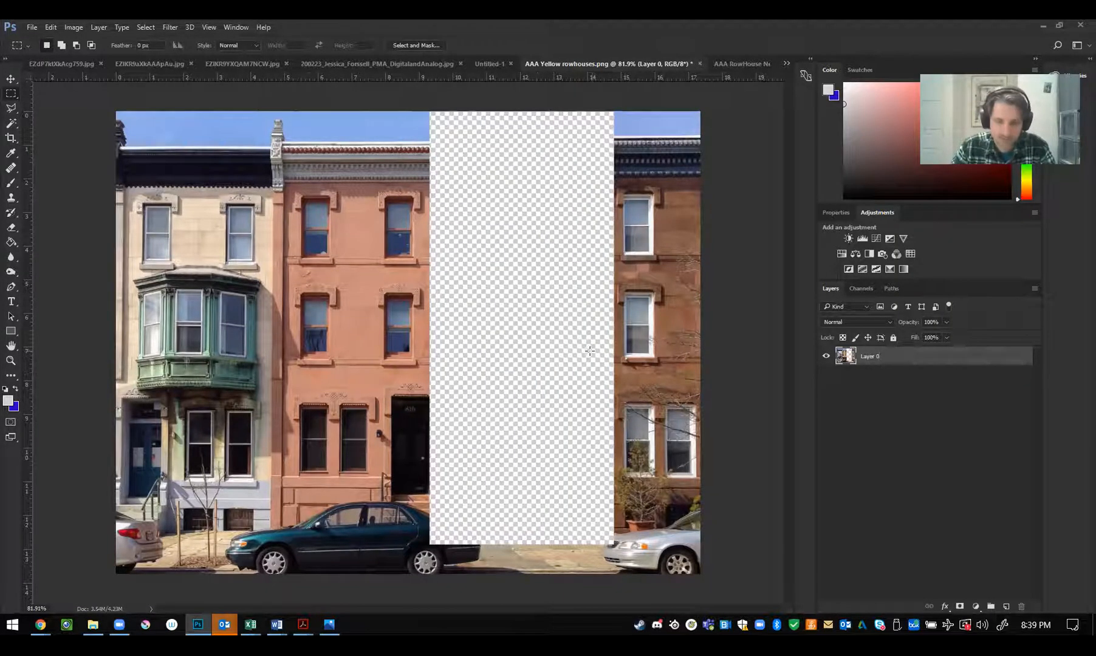
key("ctrl+z")
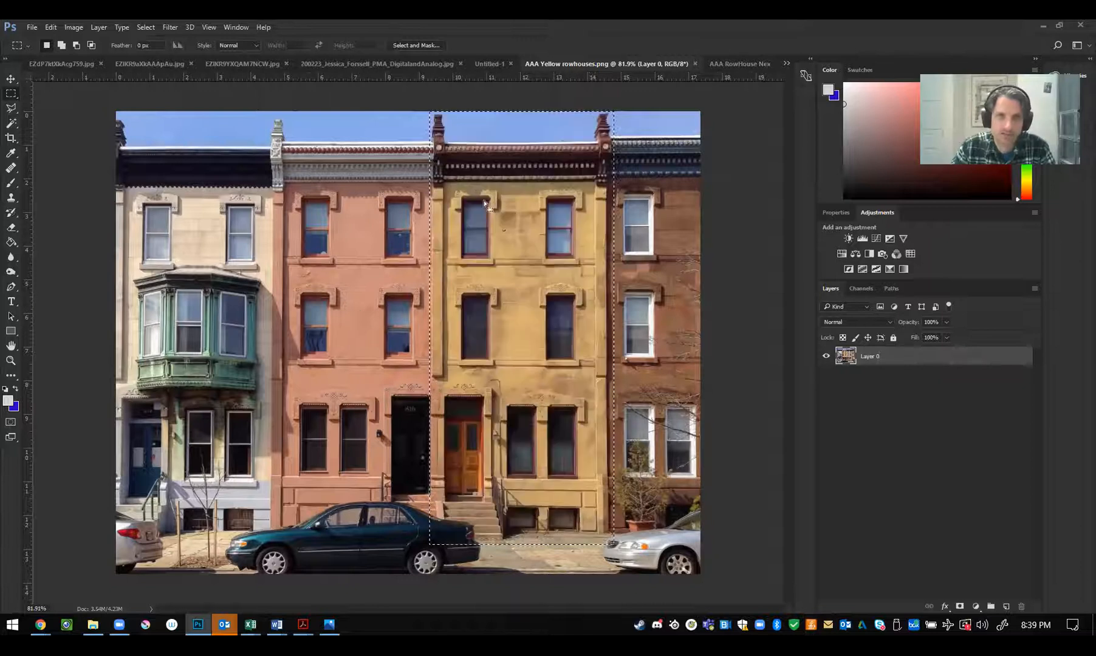
left_click(50, 27)
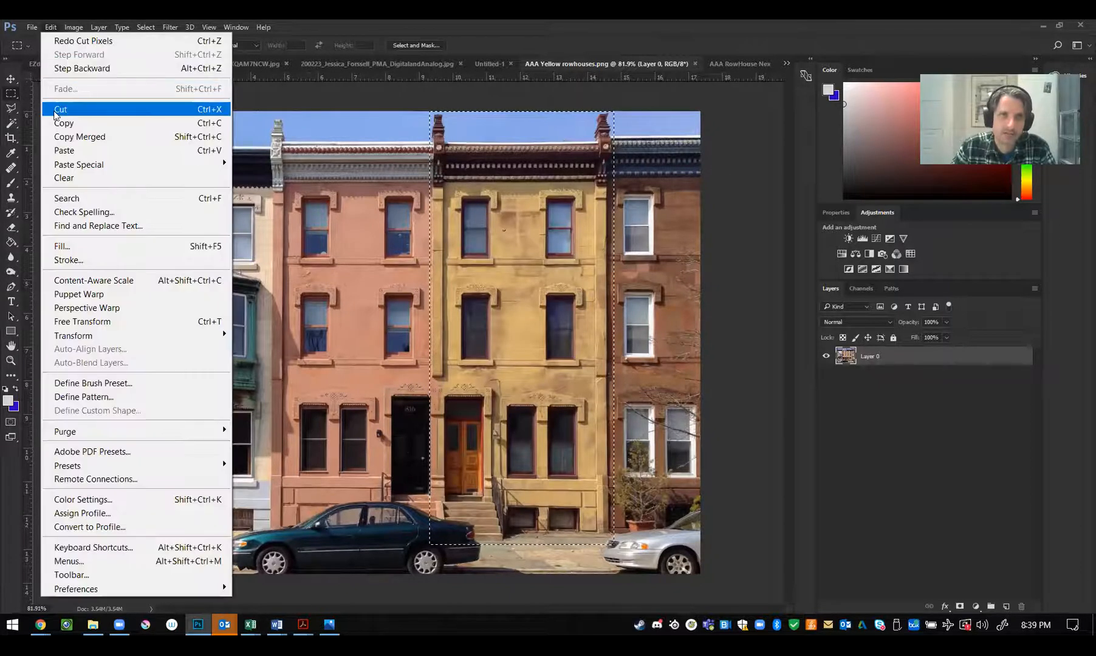
left_click(60, 109)
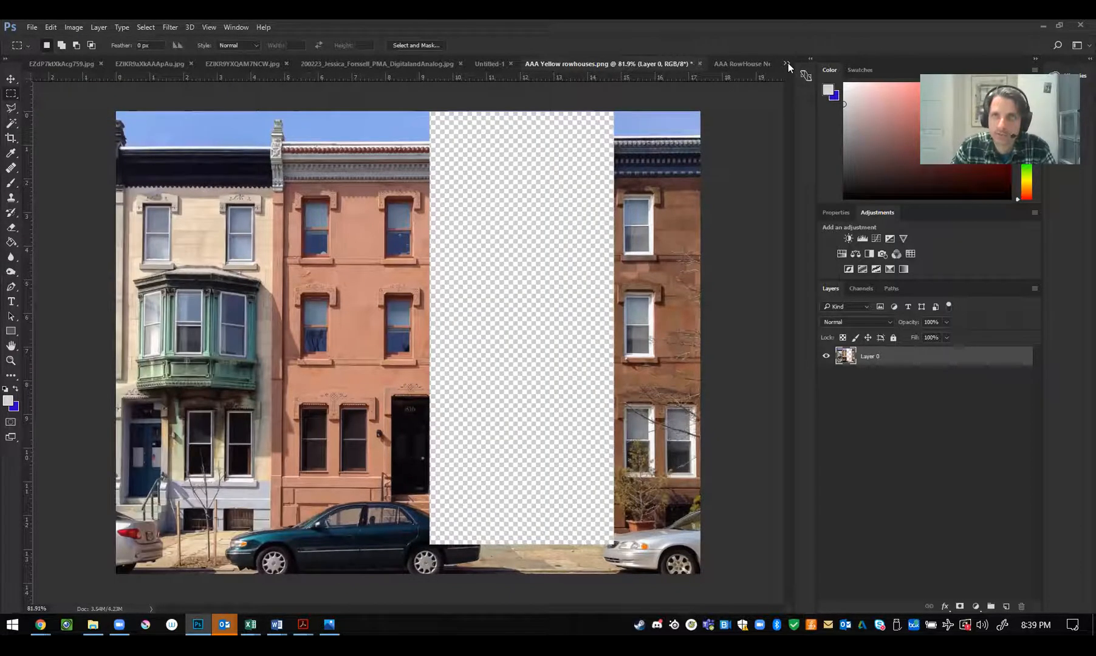
Paste the cut yellow rowhouse into the blank Untitled-1 document
left_click(786, 63)
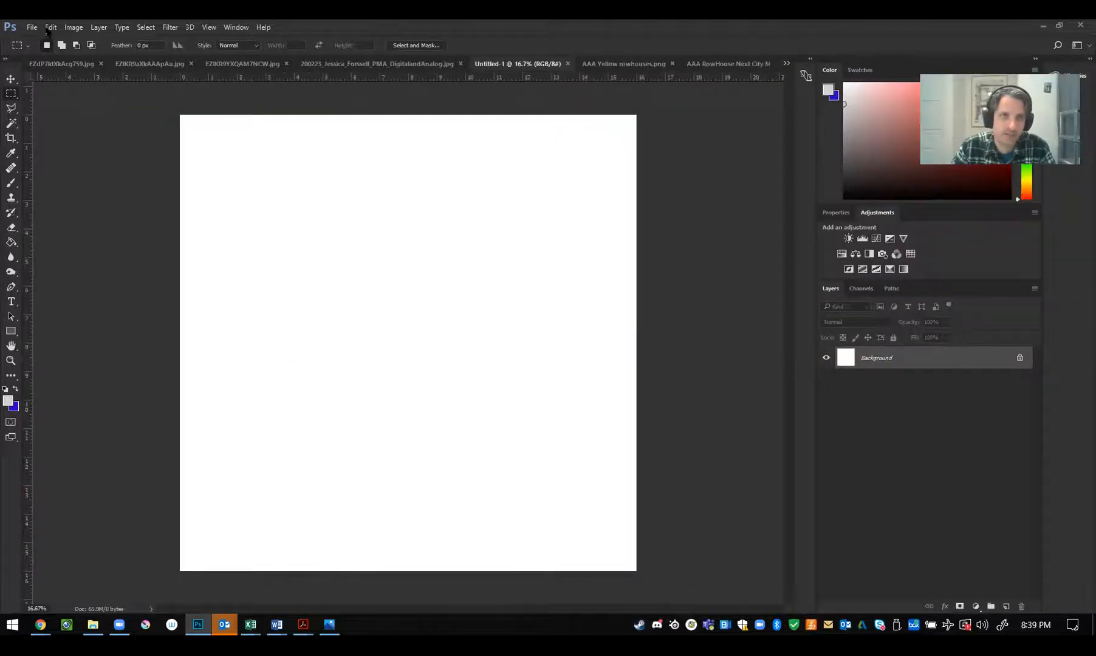
left_click(49, 28)
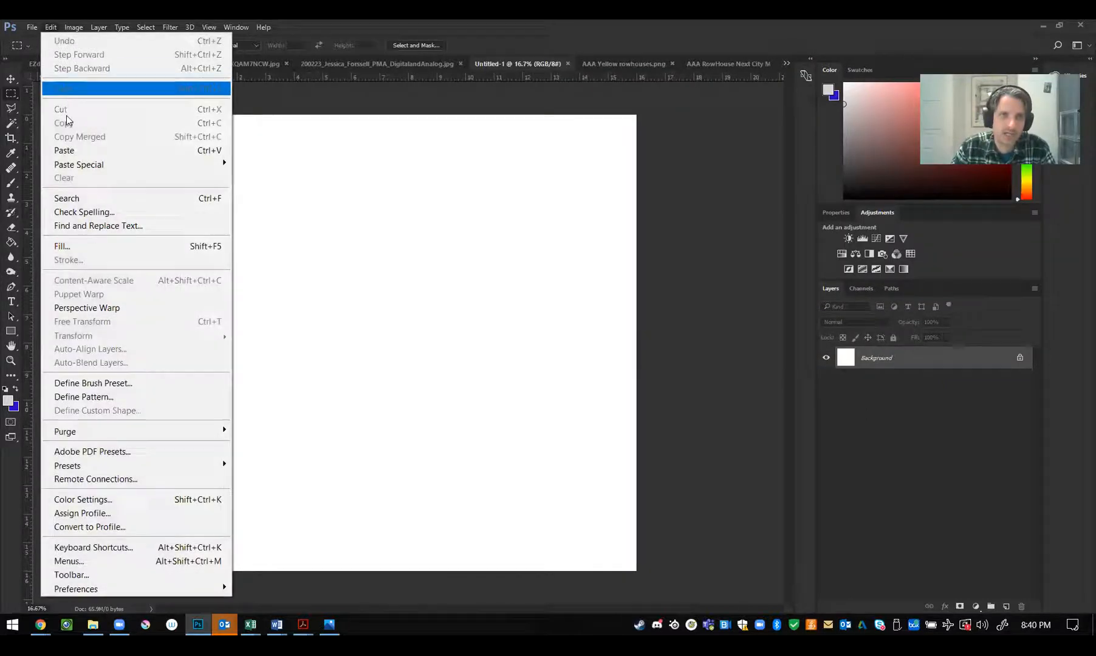
left_click(100, 152)
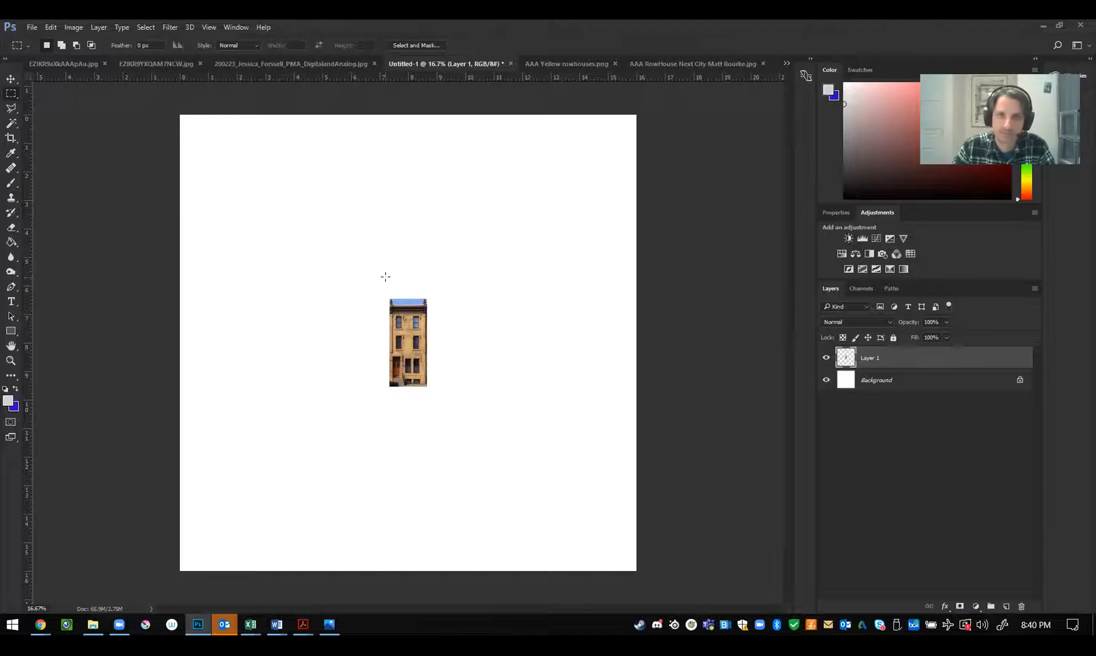
Rename the pasted layer Yellow Rowhouse and move the facade to the right of the canvas center
left_click(11, 79)
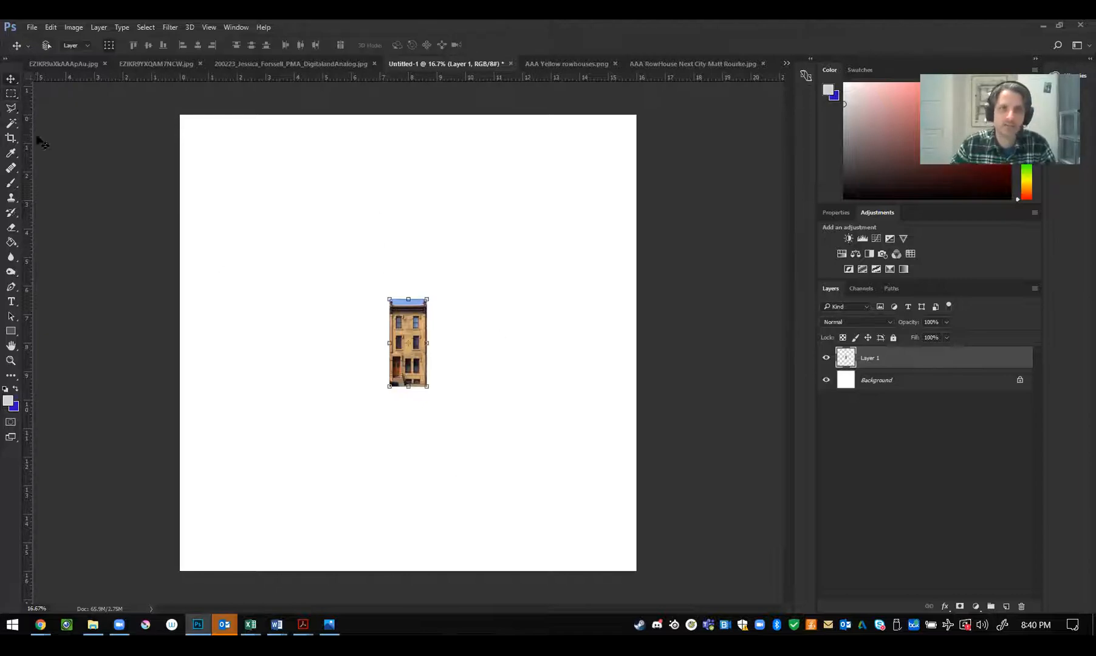
double_click(869, 358)
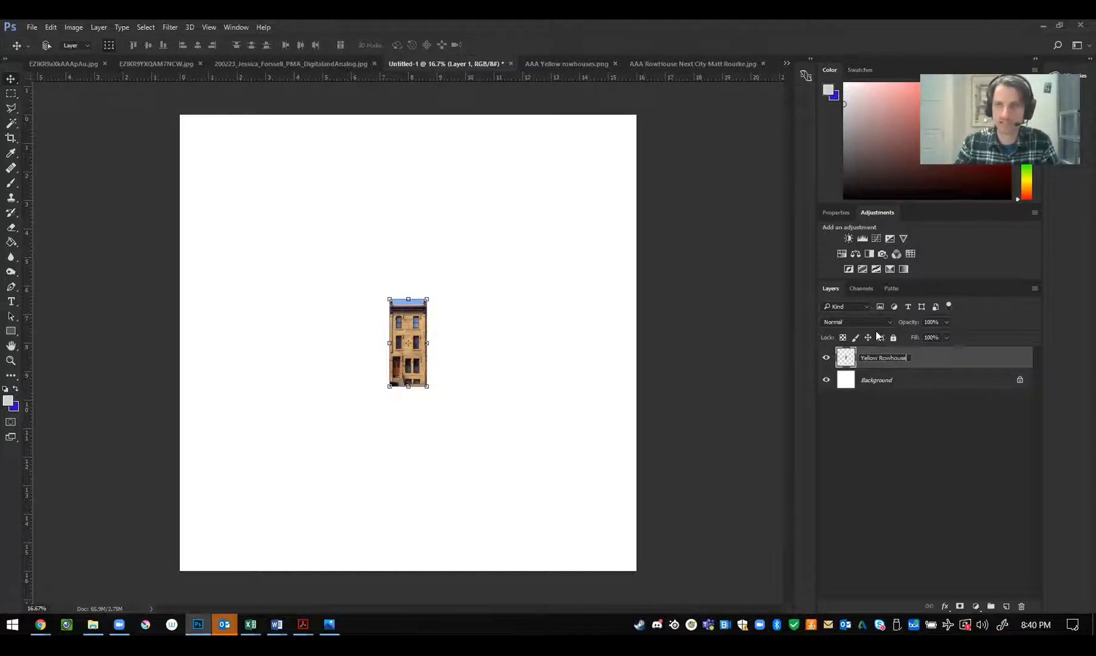
key("Return")
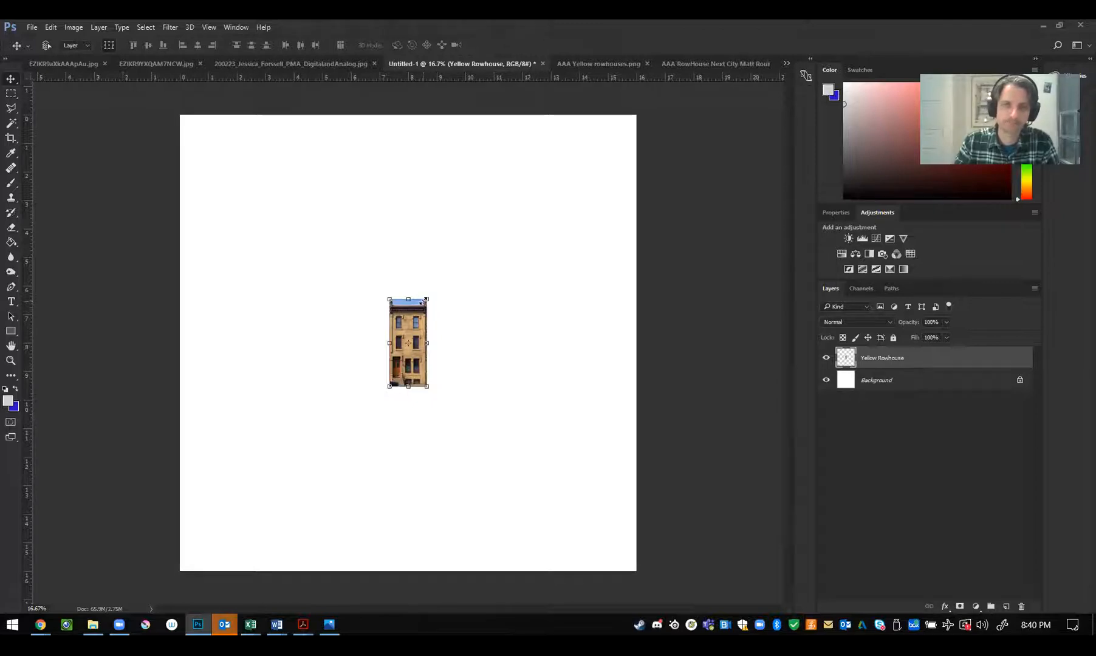
left_click_drag(406, 327, 484, 326)
Select the red rowhouses' ground floor down to the photo's bottom edge with the Rectangular Marquee in AAA RowHouse Next City Matt Rourke.jpg
left_click(13, 94)
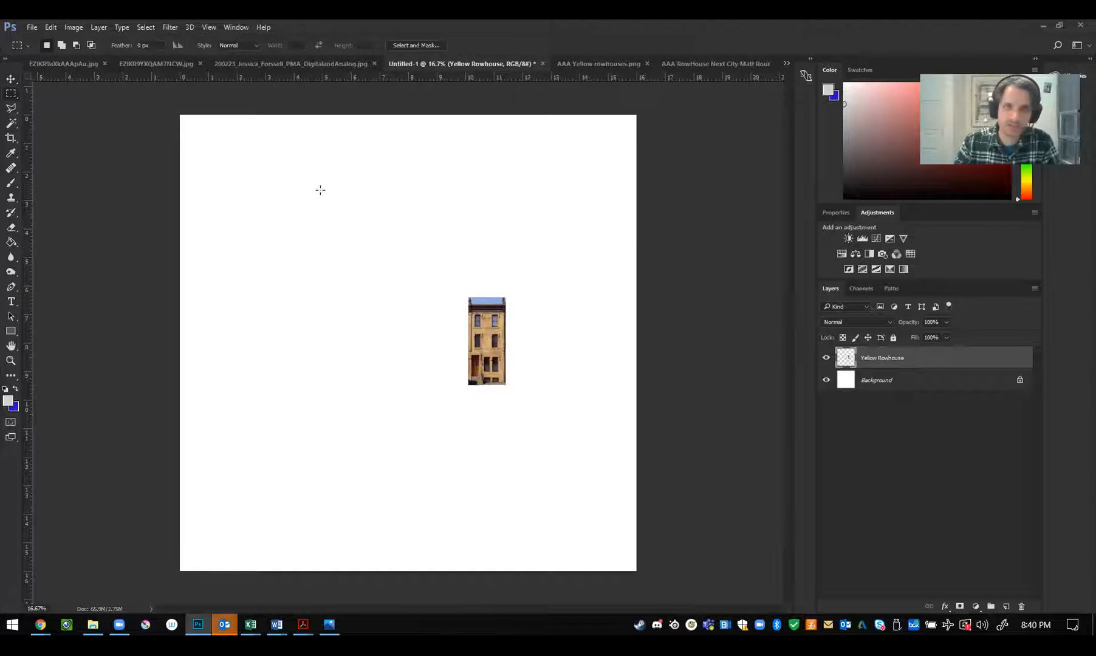
left_click(747, 62)
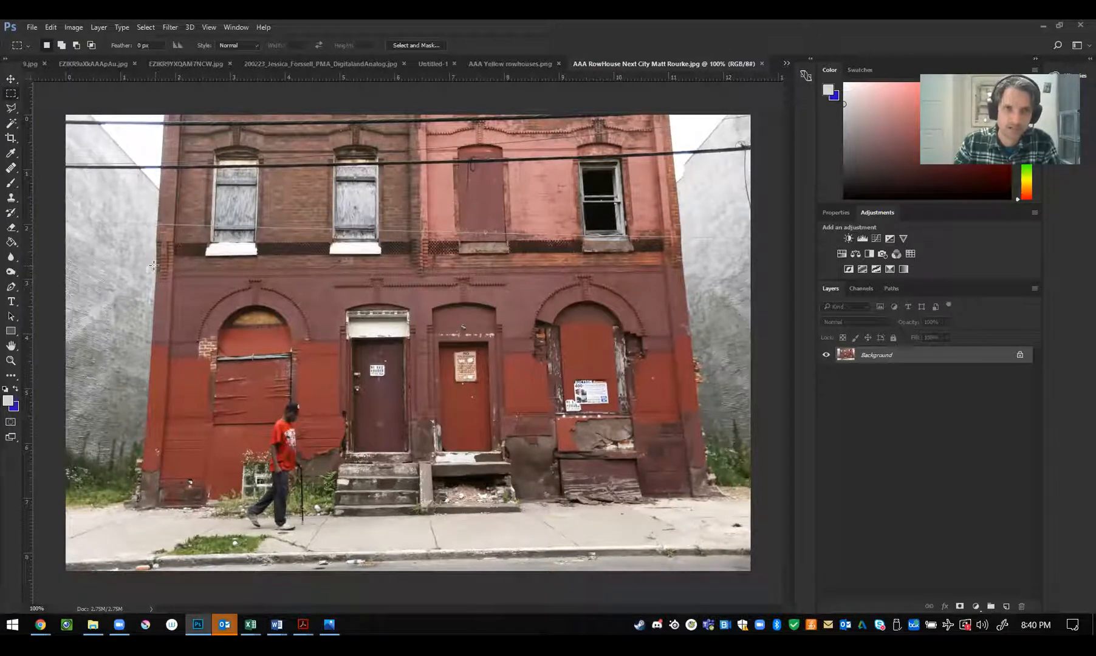
left_click_drag(153, 265, 212, 331)
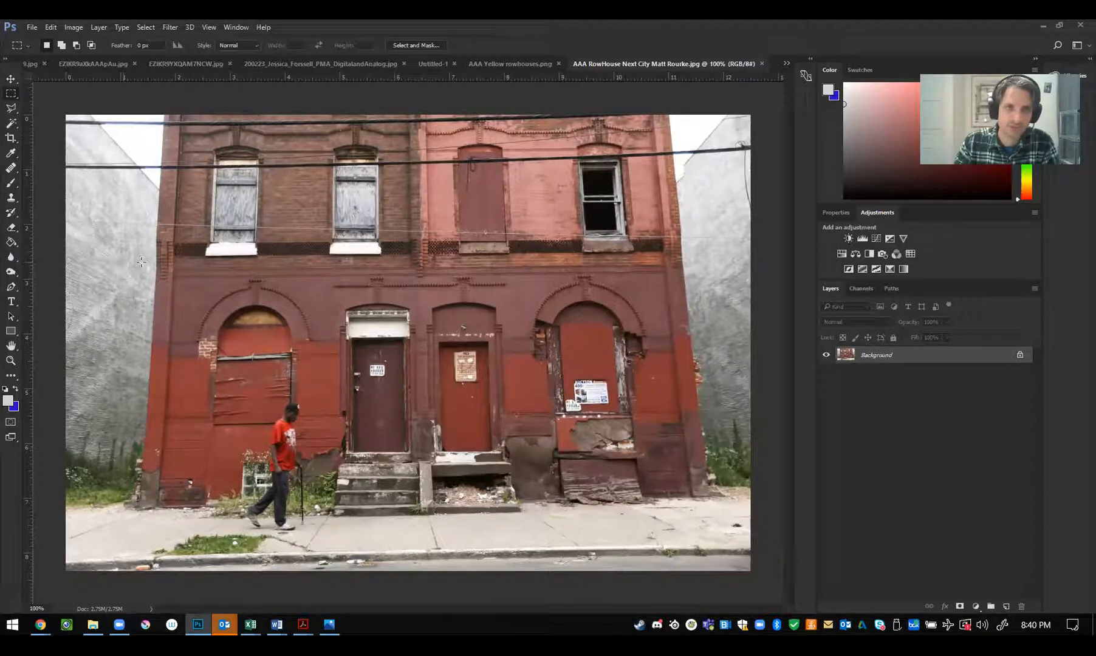
left_click_drag(133, 261, 713, 538)
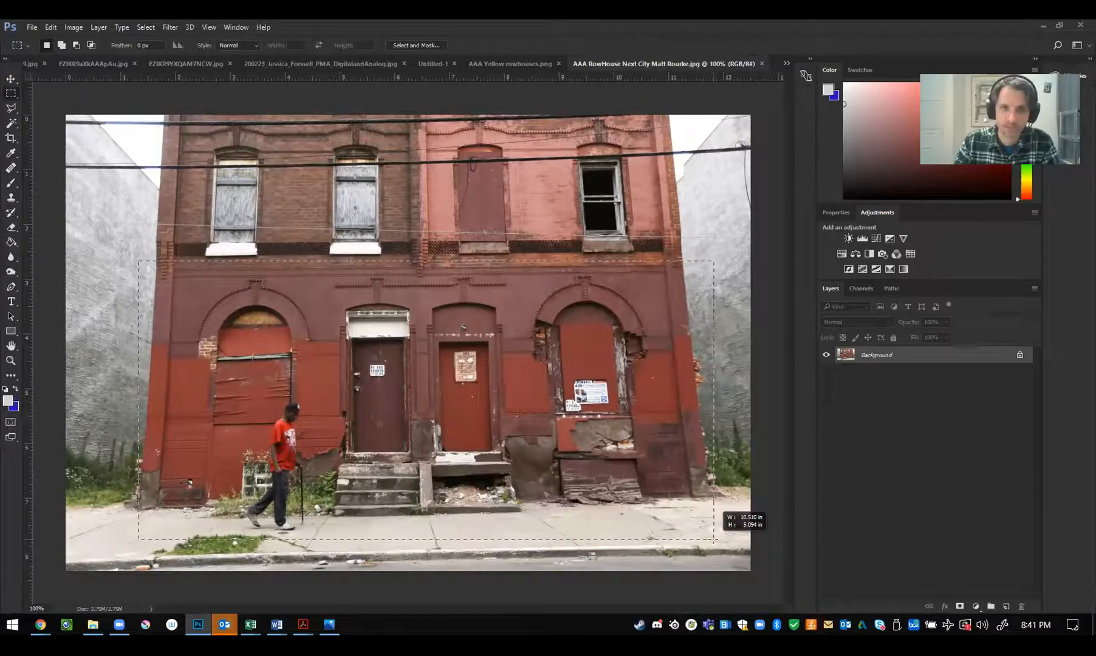
left_click_drag(713, 539, 711, 570)
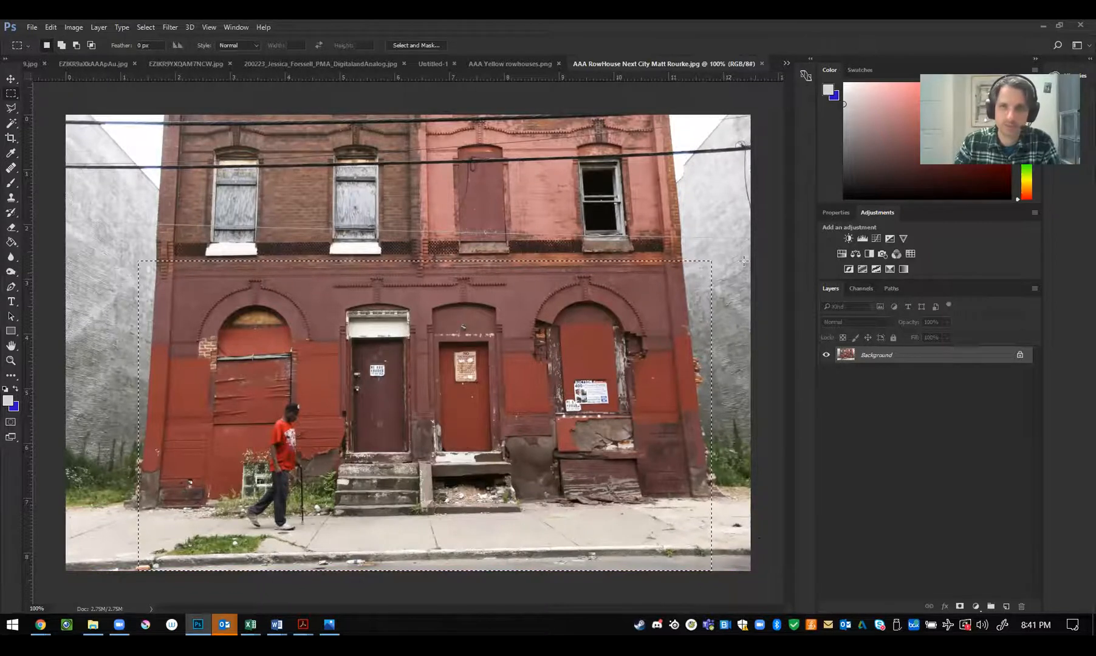
left_click_drag(126, 259, 723, 596)
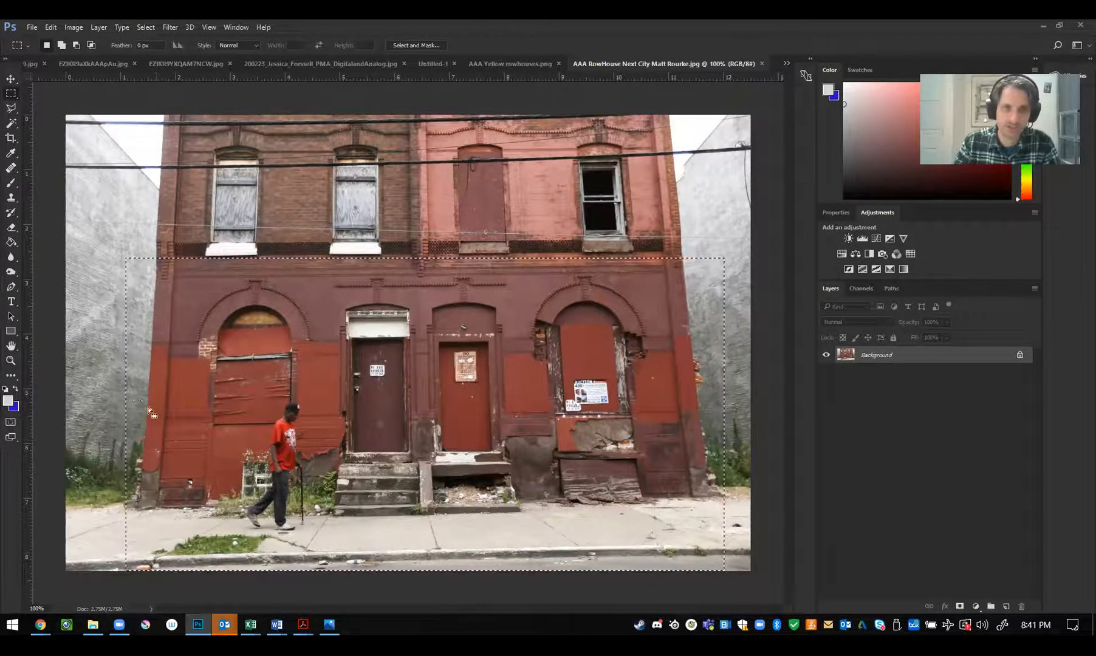
Refine the marquee by adding a patch at the lower left and subtracting both upper corners, and cut the selected facade
mouse_move(155, 451)
left_mouse_down()
mouse_move(122, 480)
mouse_move(109, 517)
left_mouse_up()
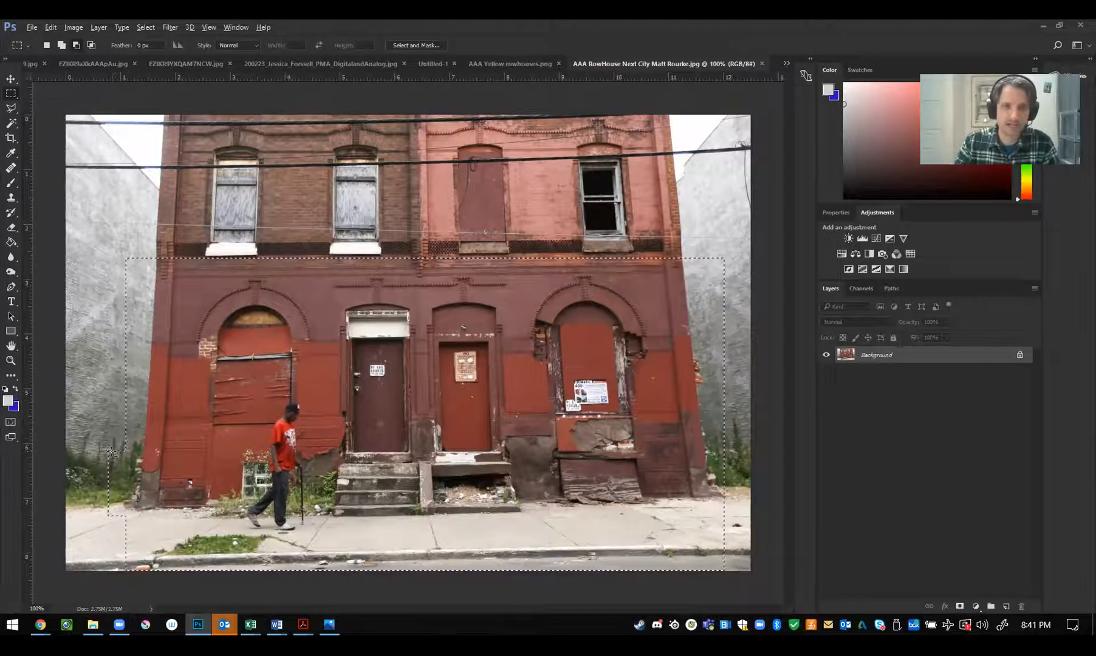
left_click_drag(102, 243, 143, 365)
left_click_drag(730, 240, 703, 322)
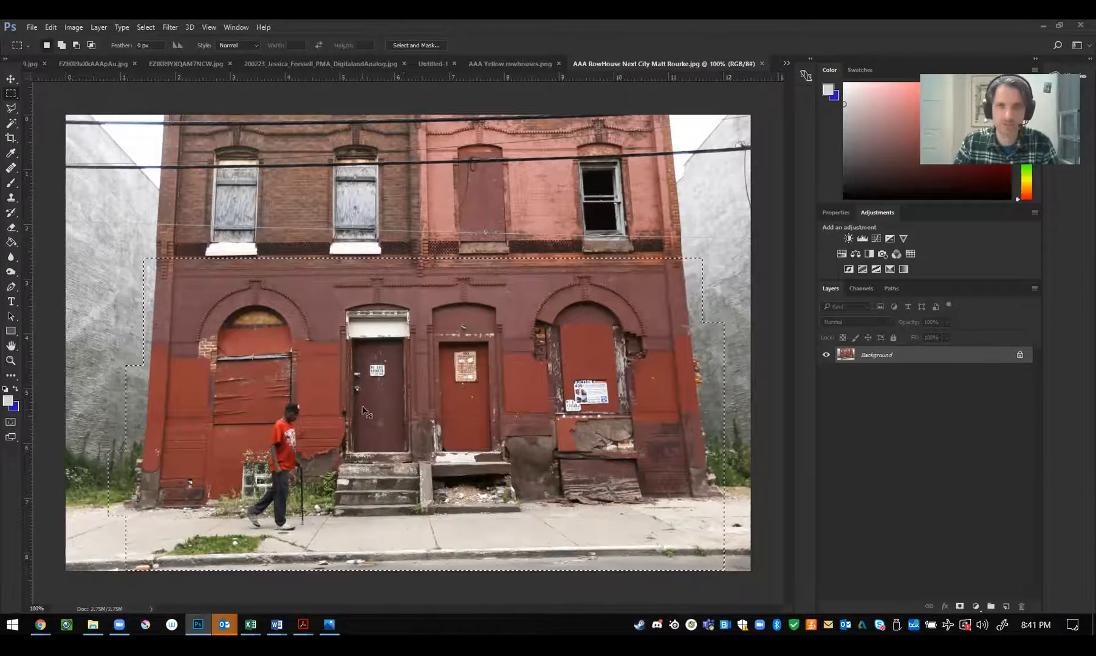
key("ctrl+BackSpace")
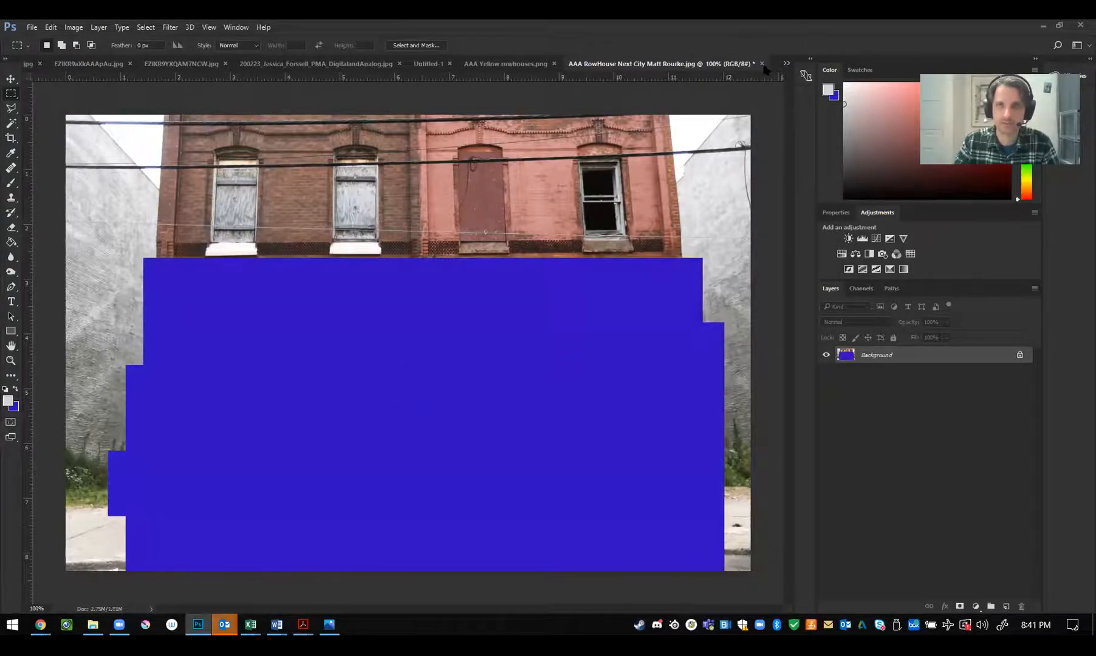
Paste the cut red ground-floor facade into Untitled-1 and move it down beside the yellow rowhouse's base
left_click(786, 64)
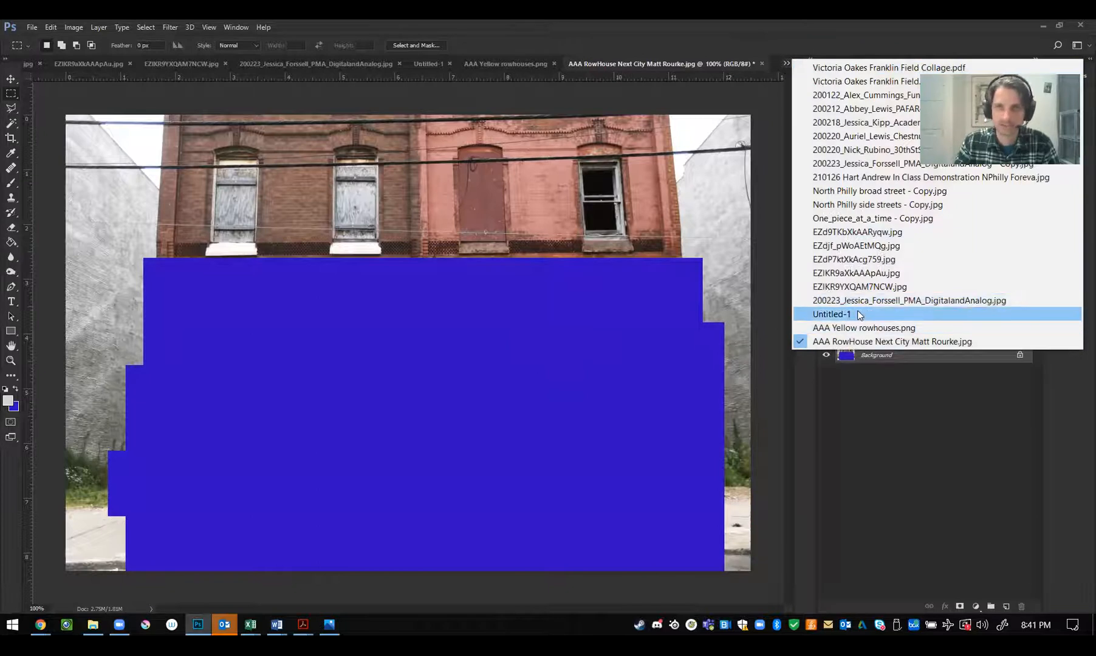
left_click(845, 313)
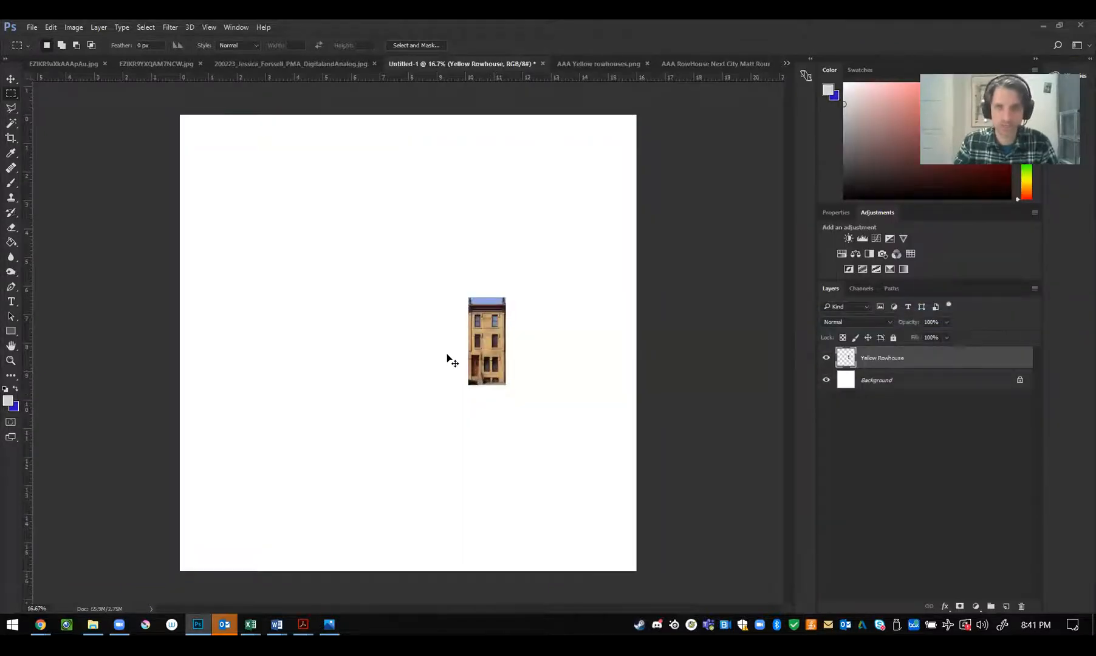
key("ctrl+v")
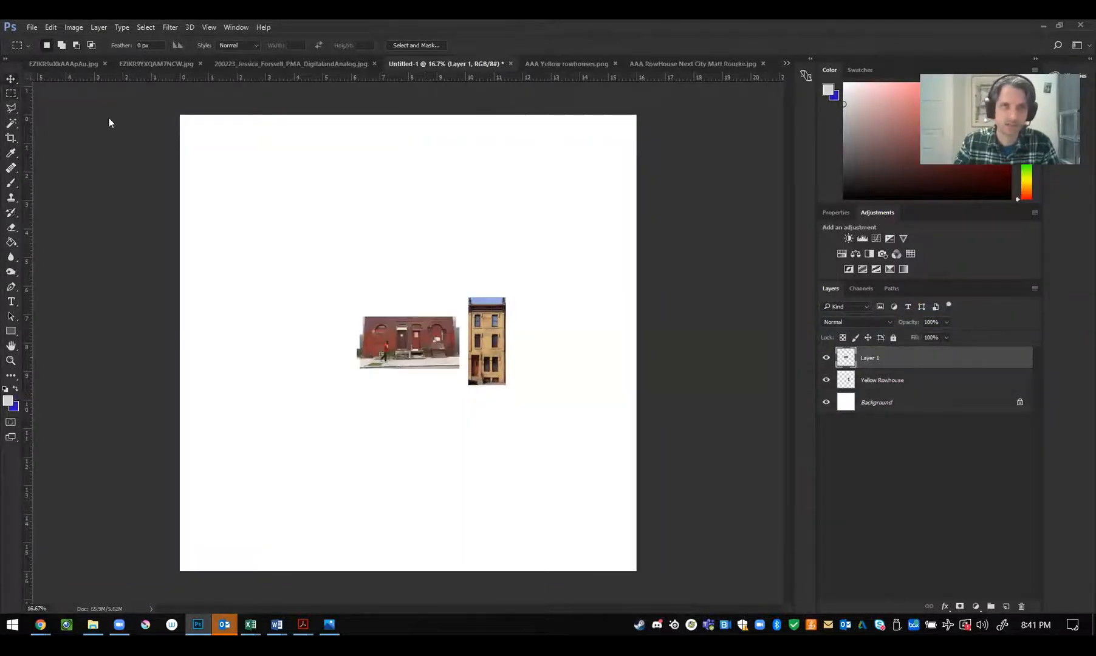
key("v")
left_click_drag(438, 336, 443, 365)
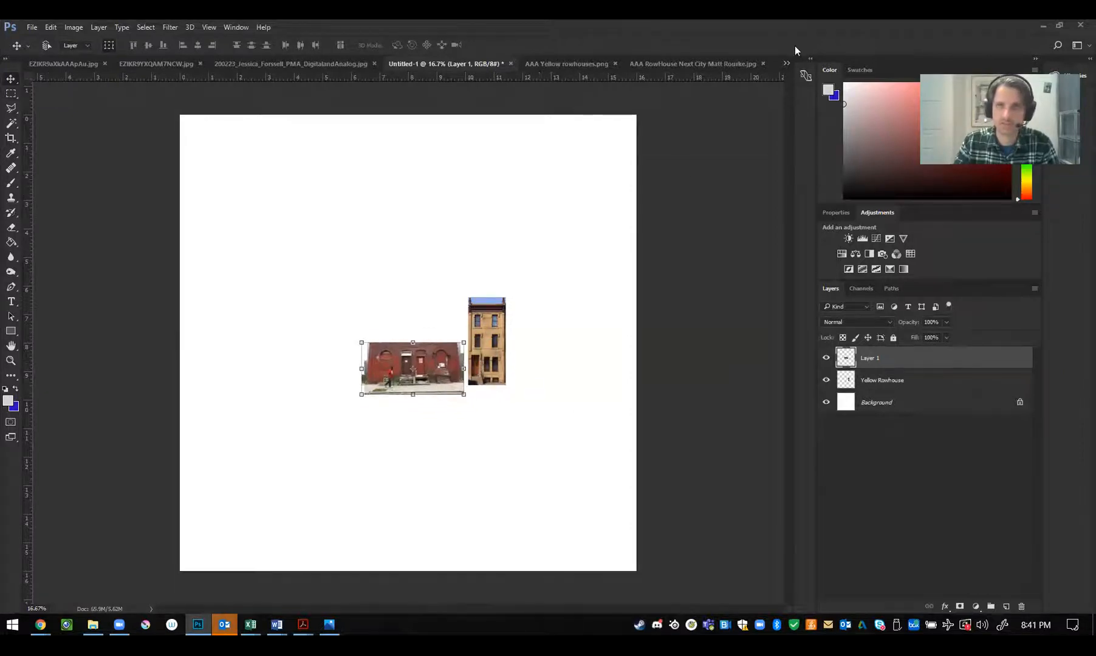
left_click(735, 61)
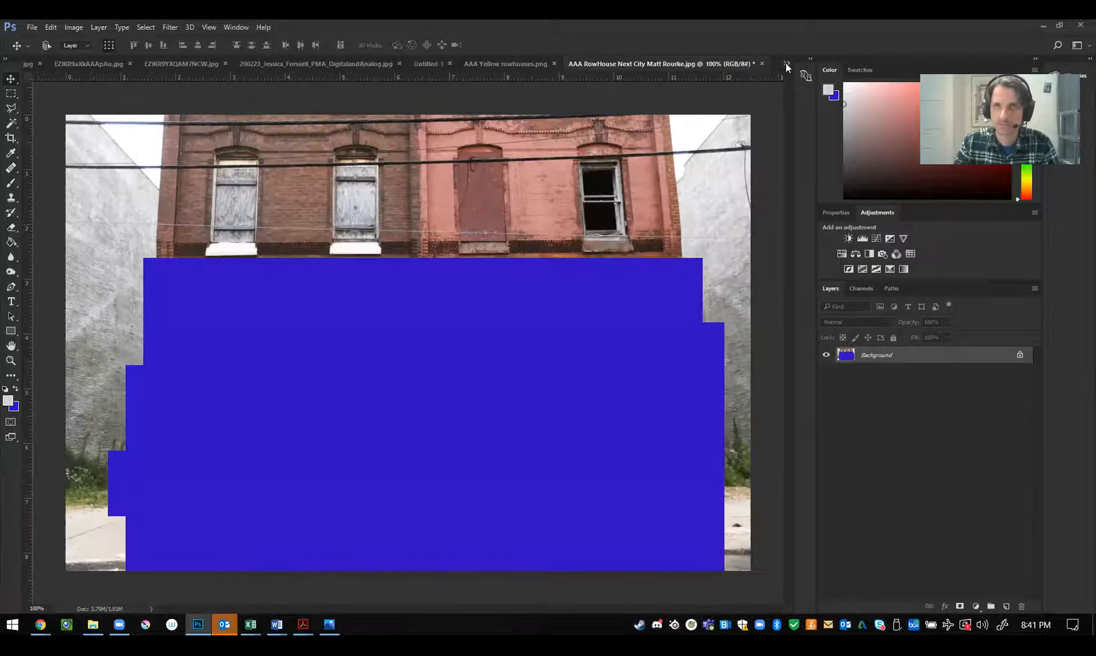
left_click(784, 63)
left_click(844, 327)
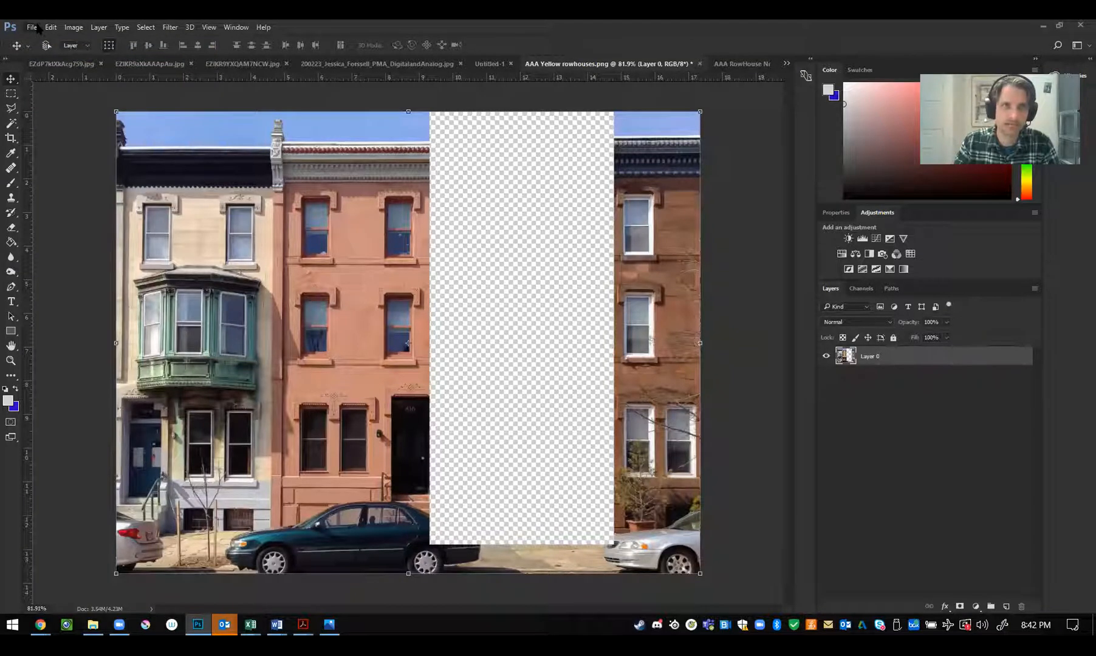
Start opening another image and search the Desktop for aaa, eife and finally tower
key("ctrl+o")
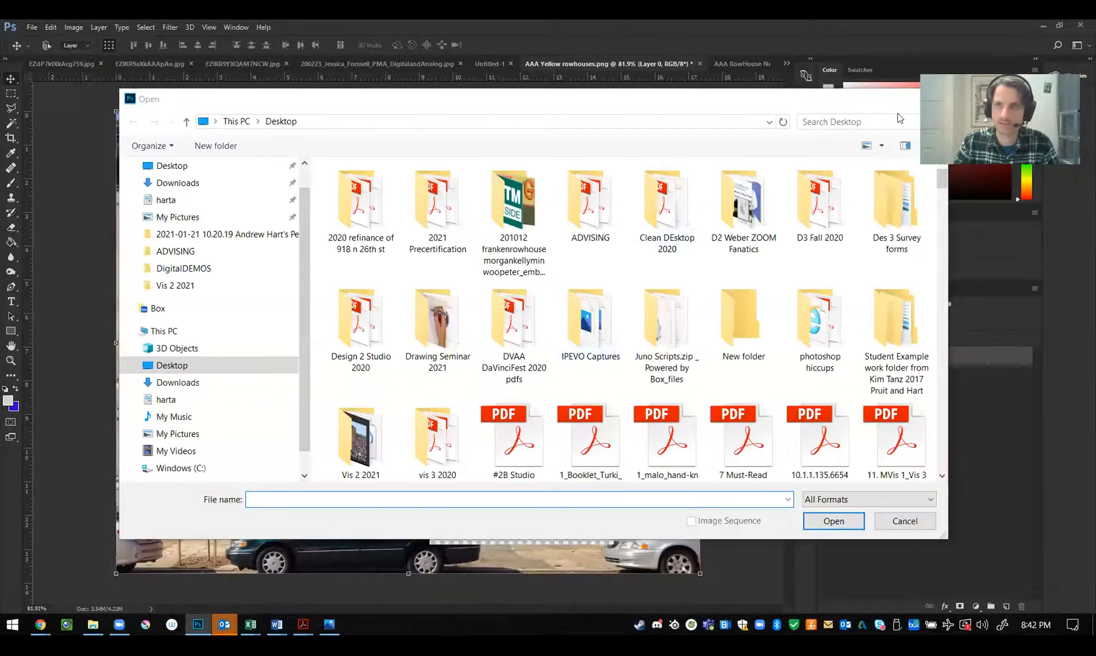
left_click(883, 122)
type("aaa")
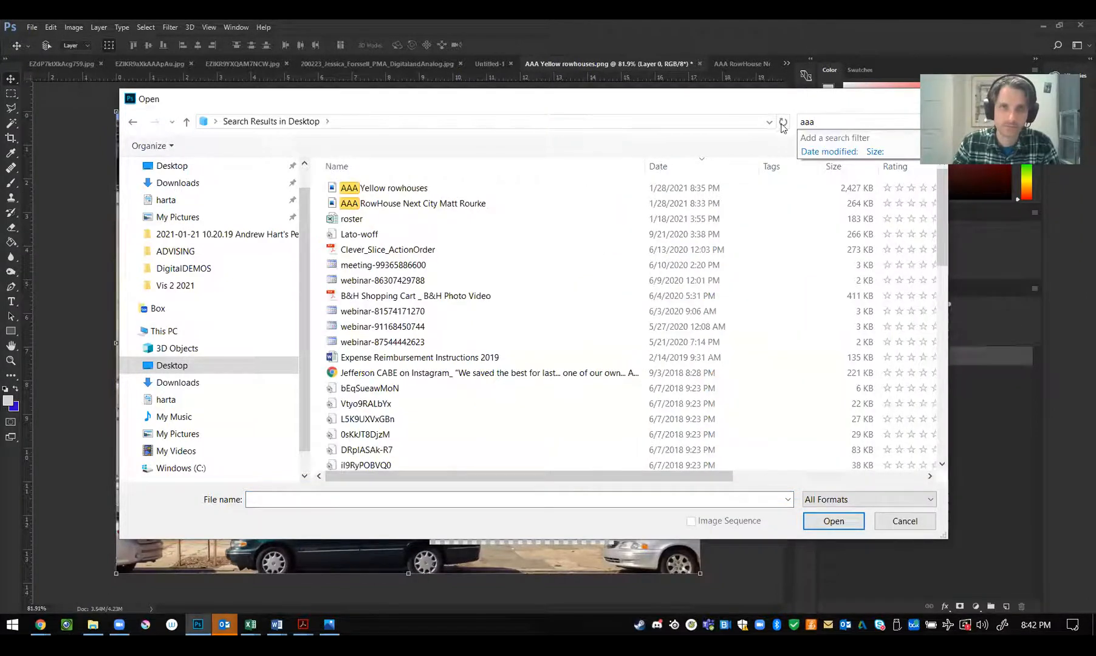
left_click_drag(830, 122, 763, 123)
type("eife")
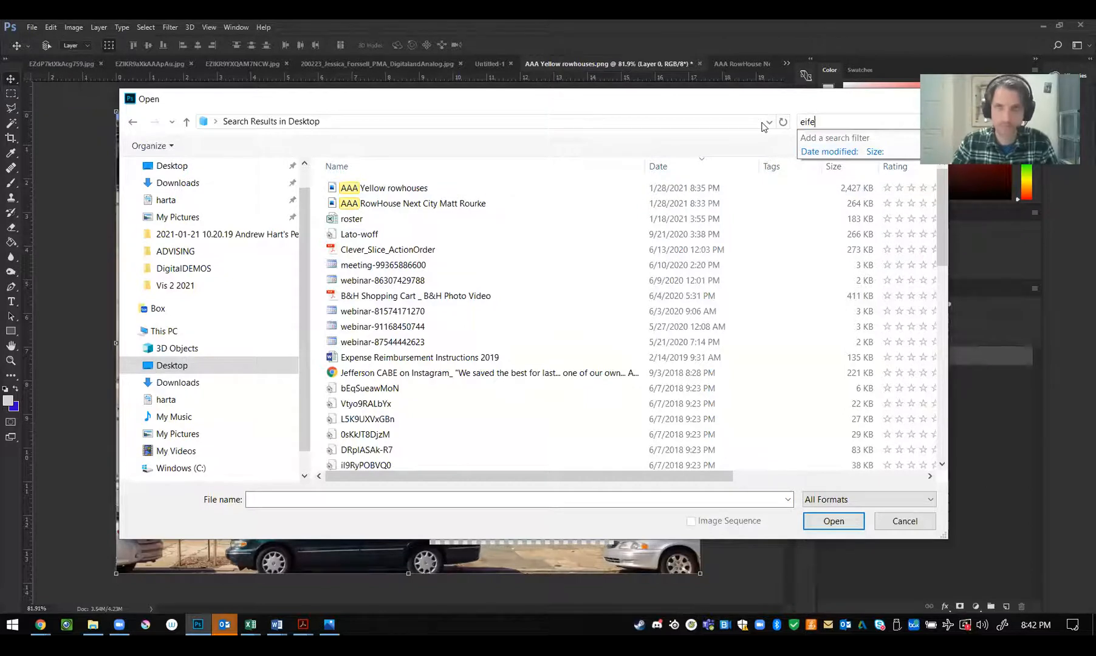
type("l")
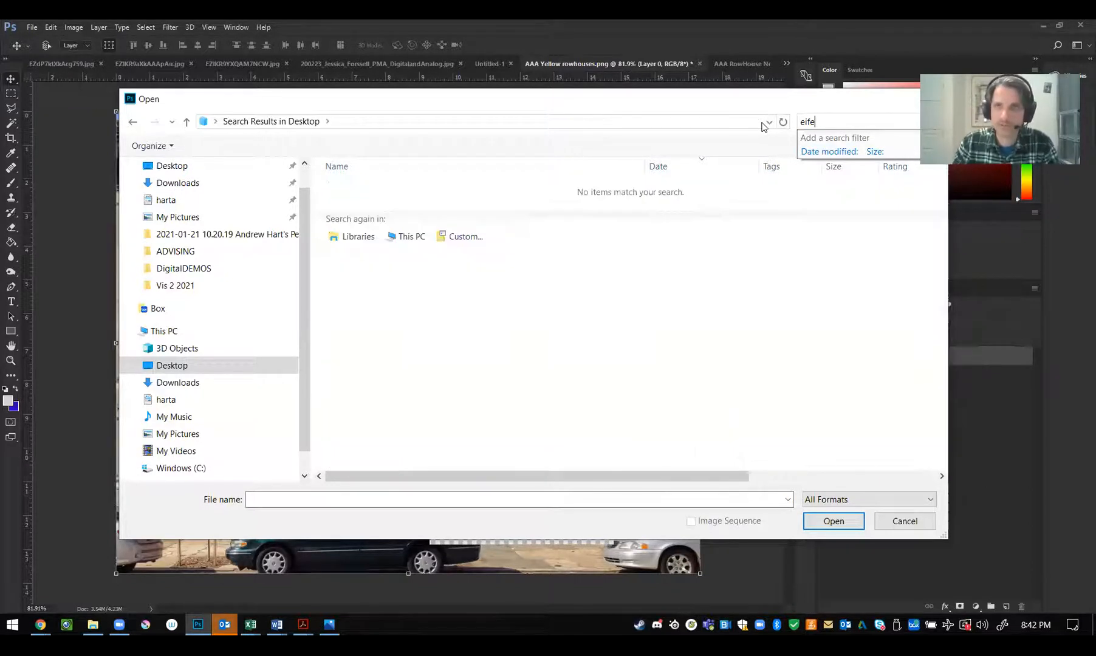
type("f")
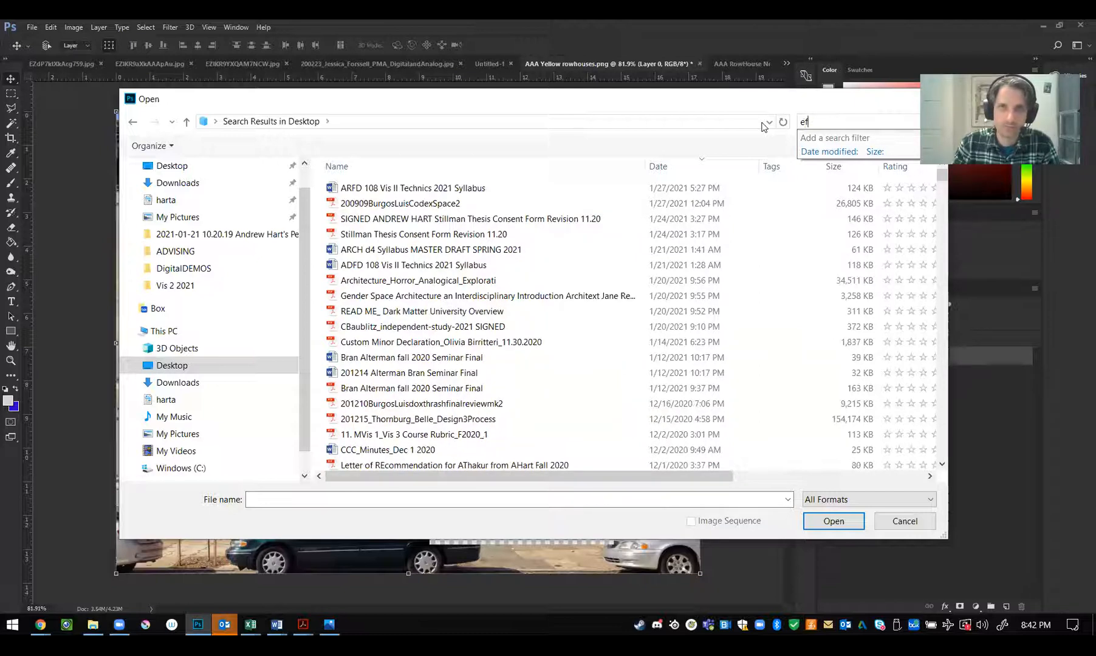
key("BackSpace")
key("BackSpace")
type("tower")
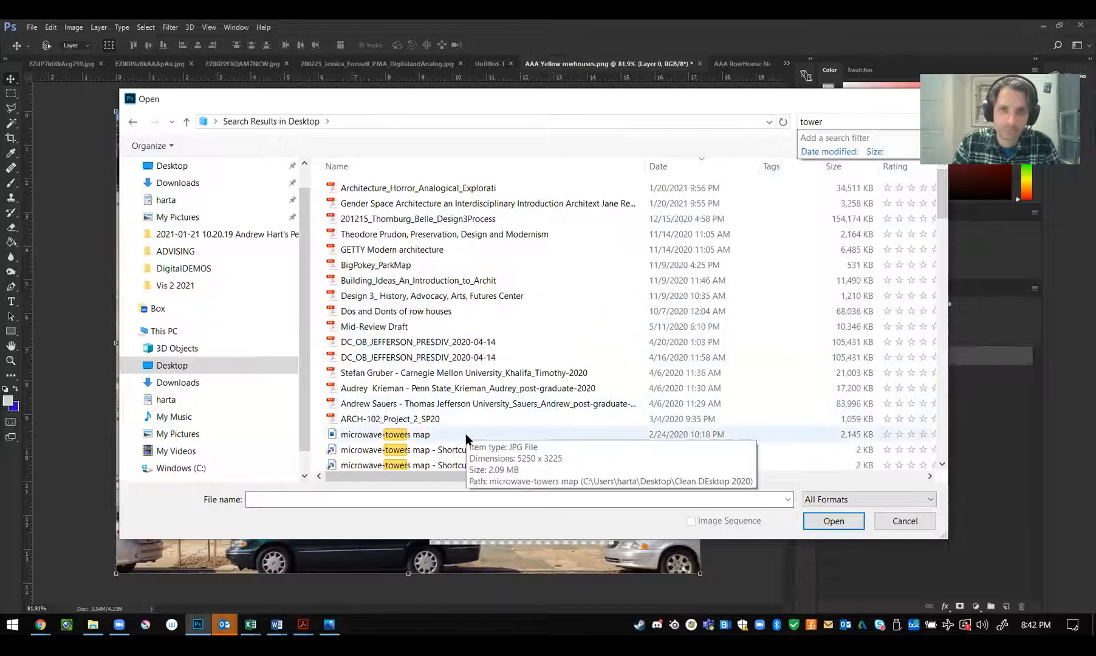
Find the eiffel-tower image among the search results and open it as a document
scroll(466, 434, "down", 7)
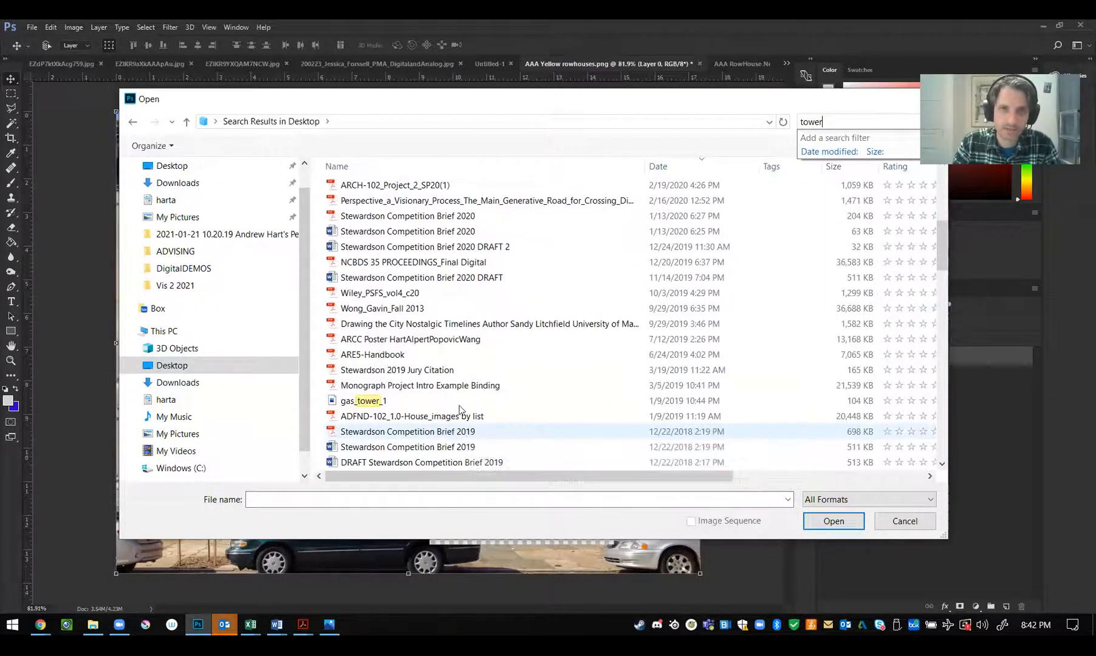
scroll(465, 398, "down", 7)
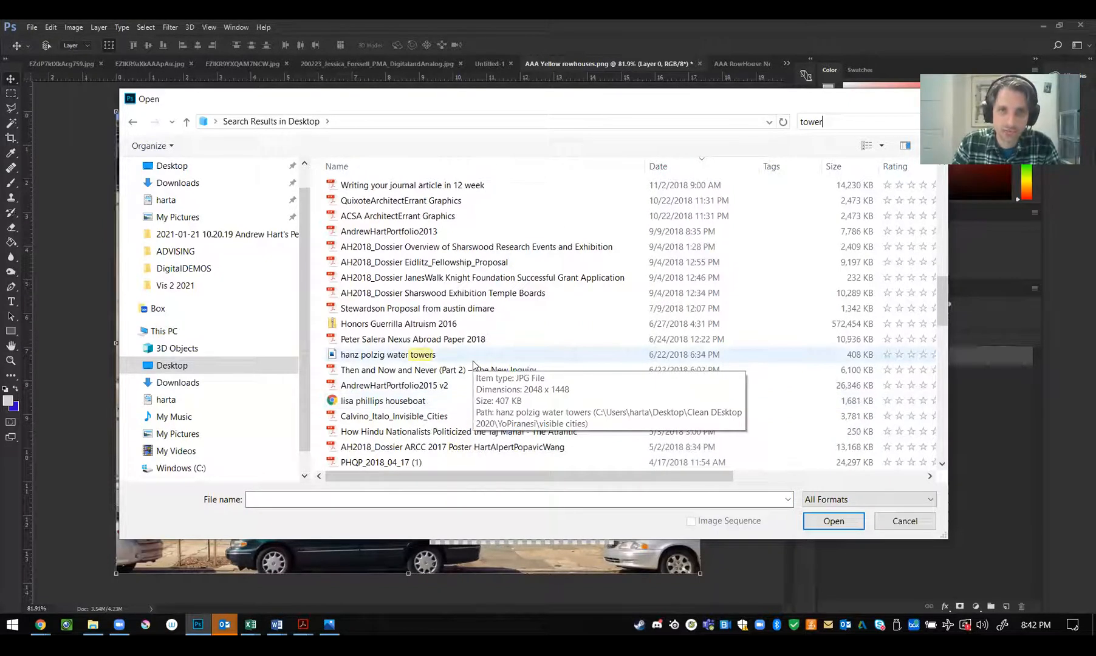
scroll(473, 365, "down", 5)
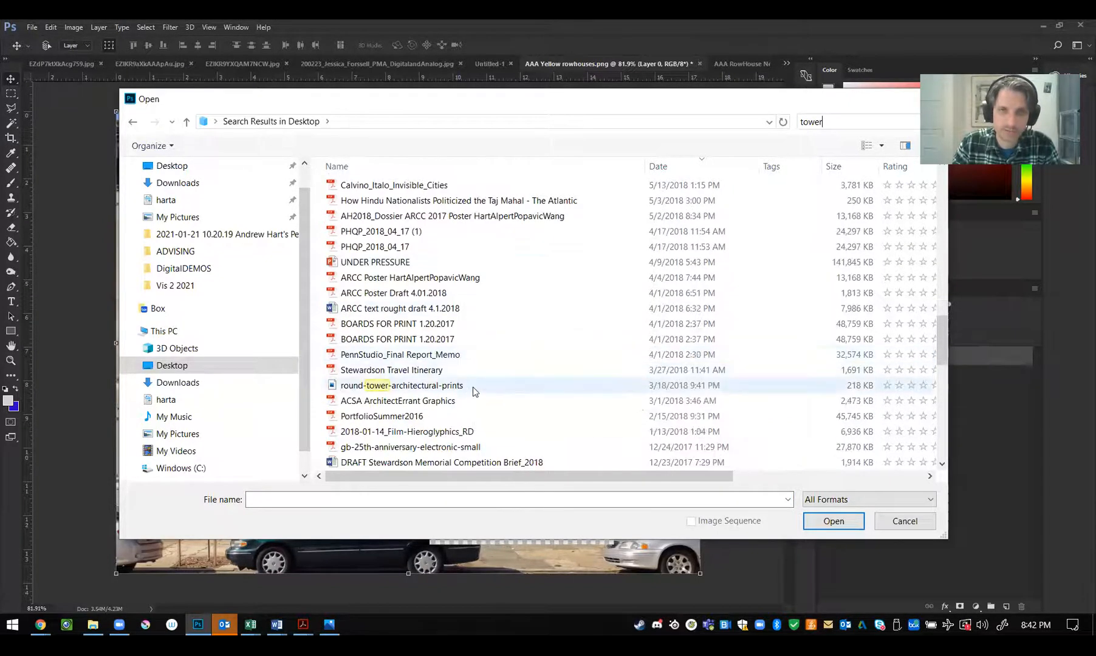
scroll(476, 389, "down", 6)
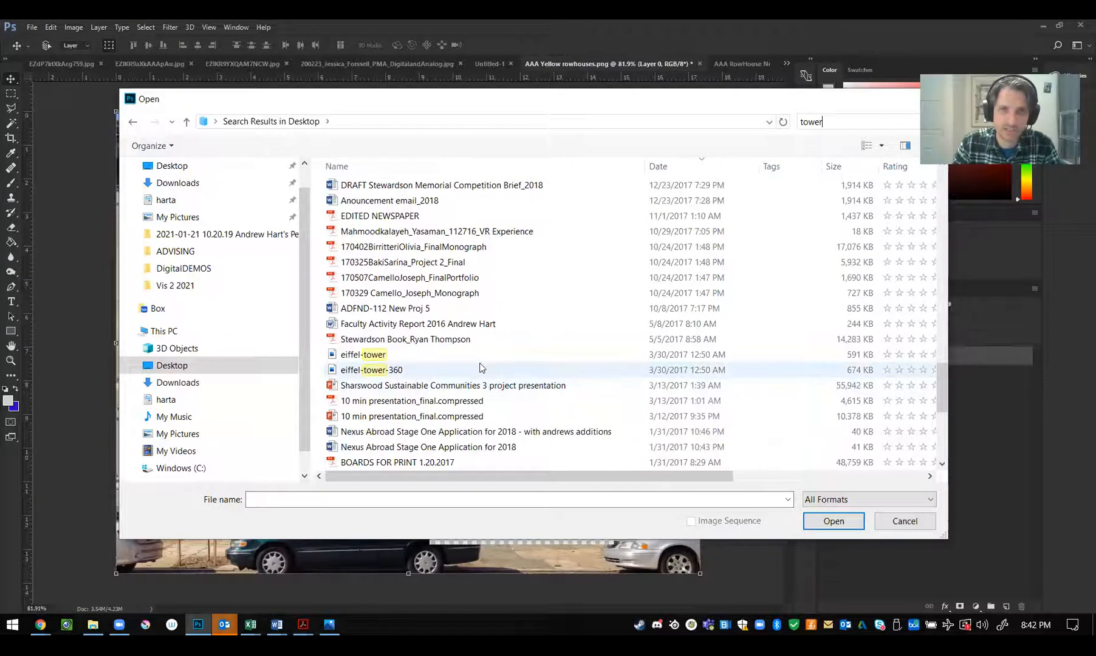
left_click(426, 354)
key("Return")
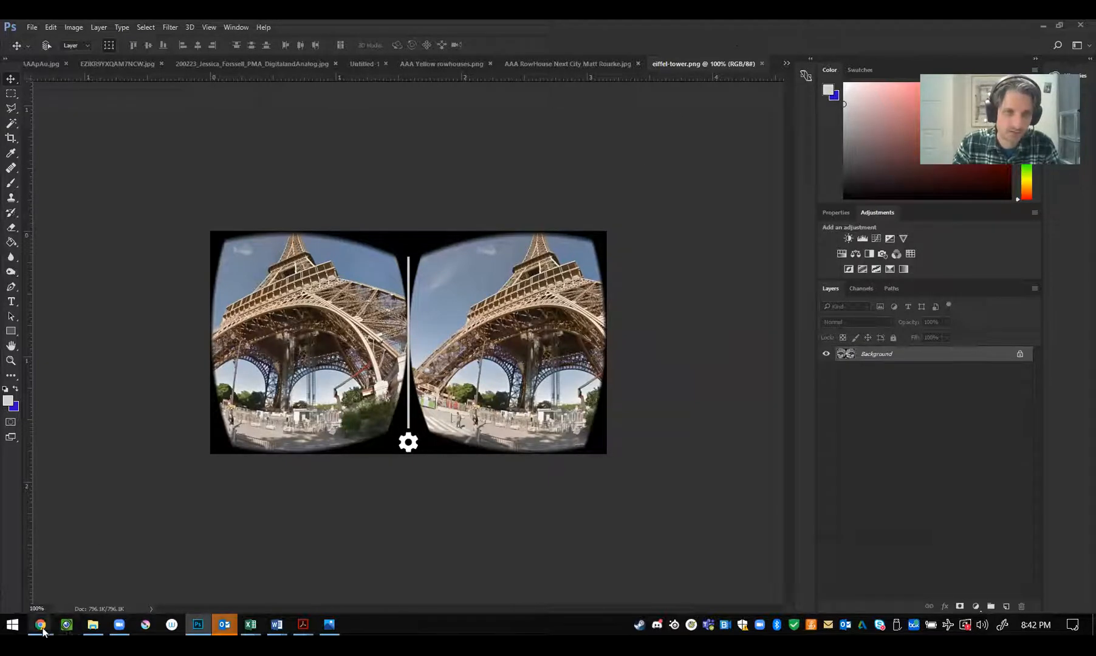
Switch to Chrome and search Google Images for "eiffel tower close up" in a new tab
mouse_move(40, 626)
left_click(677, 584)
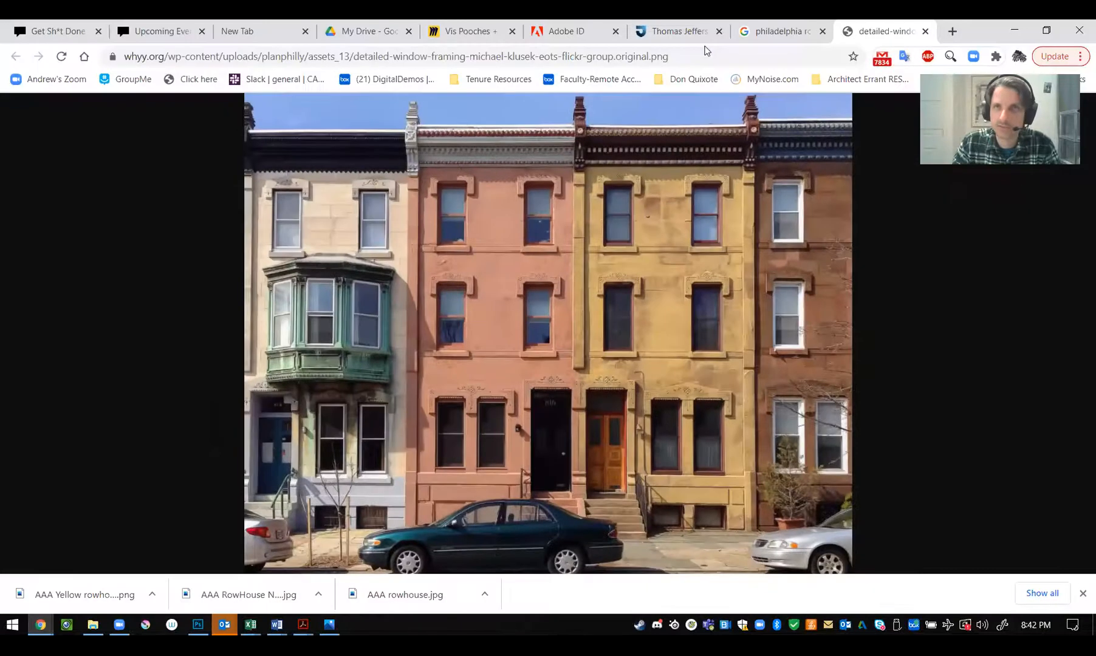
key("ctrl+shift+Tab")
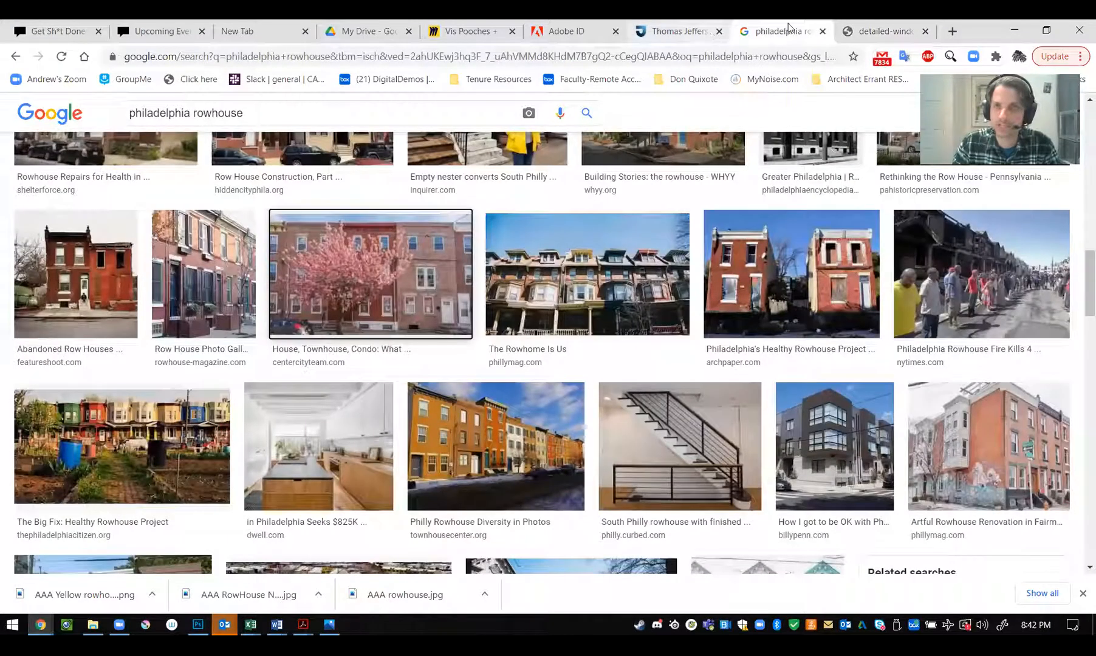
left_click(952, 31)
left_click(461, 319)
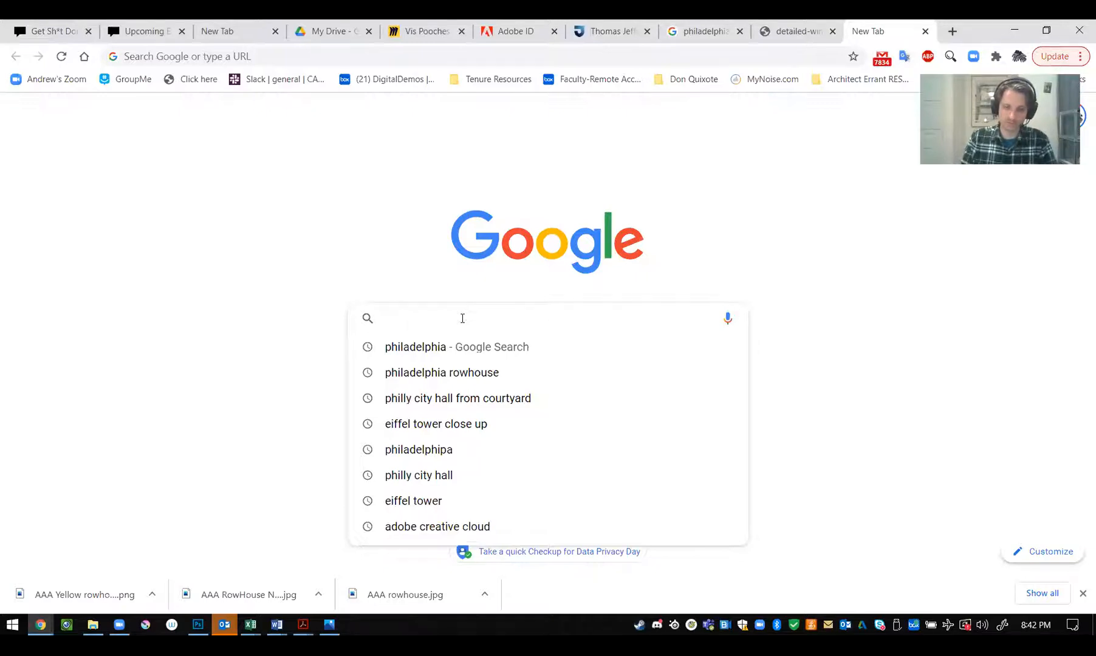
type("eiffel tower close up")
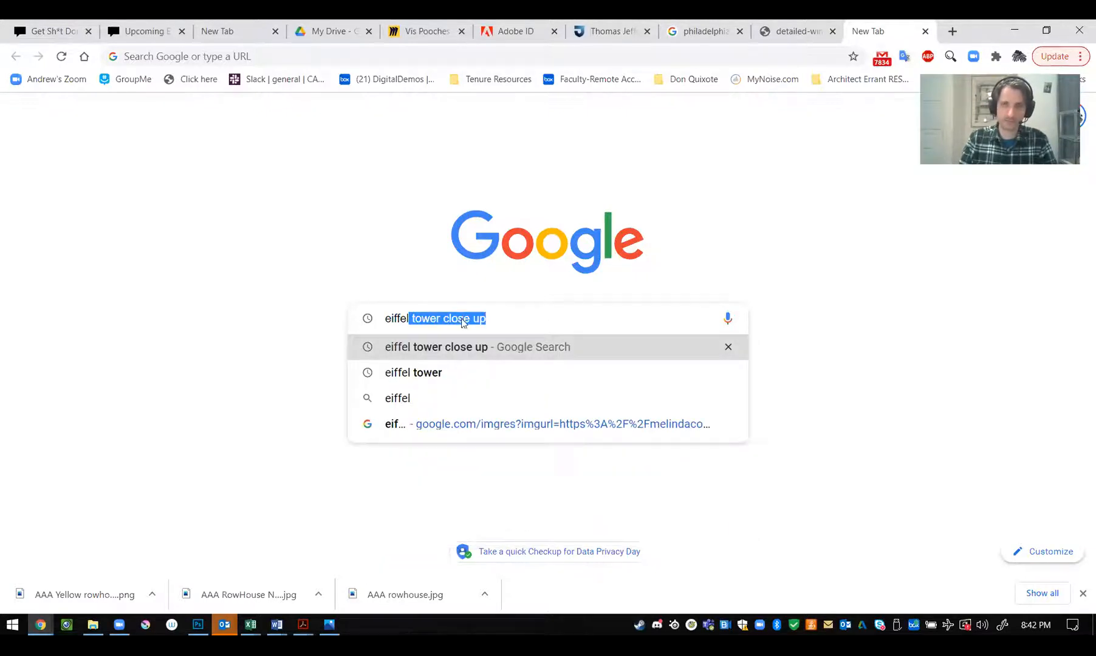
key("Return")
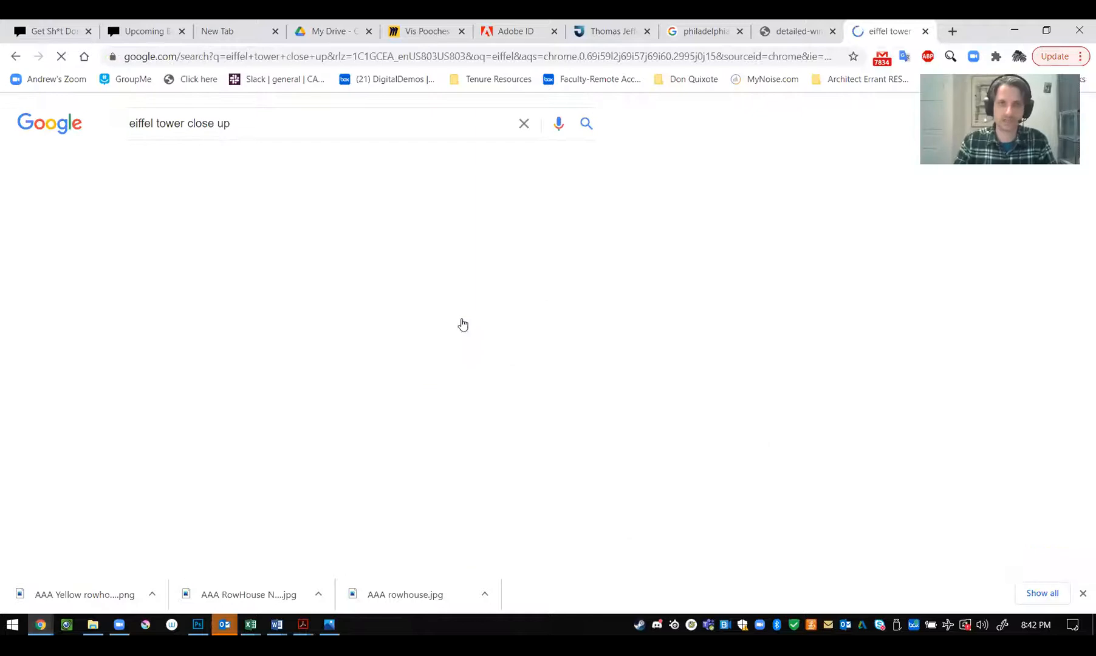
left_click(207, 165)
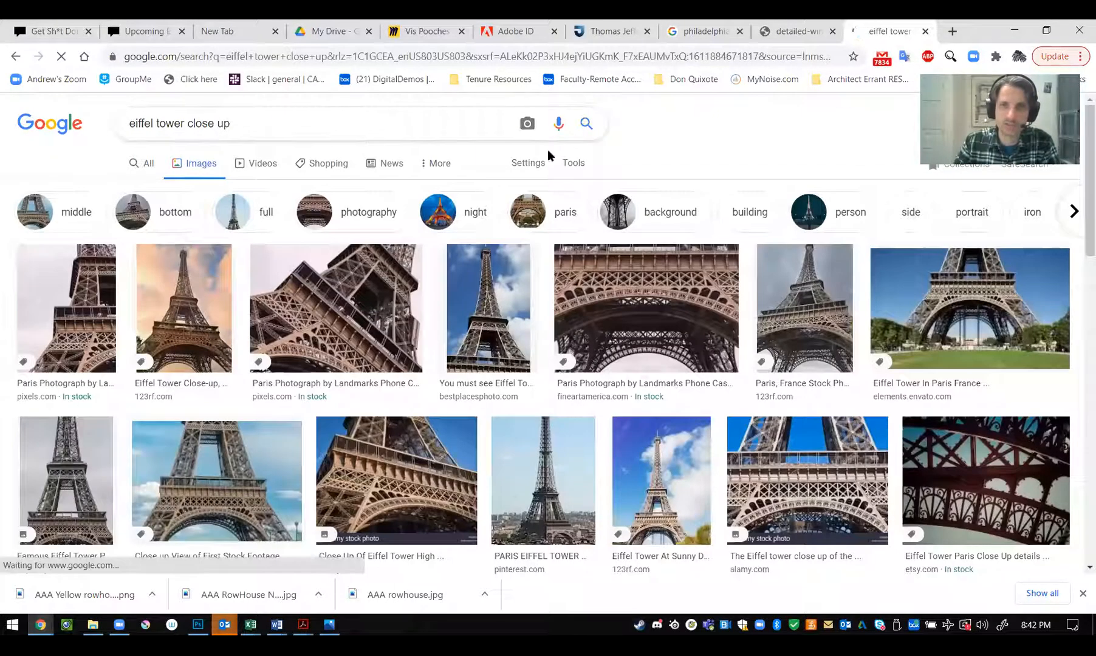
Filter the Eiffel Tower image results to Large size and Creative Commons licenses
left_click(573, 163)
left_click(143, 190)
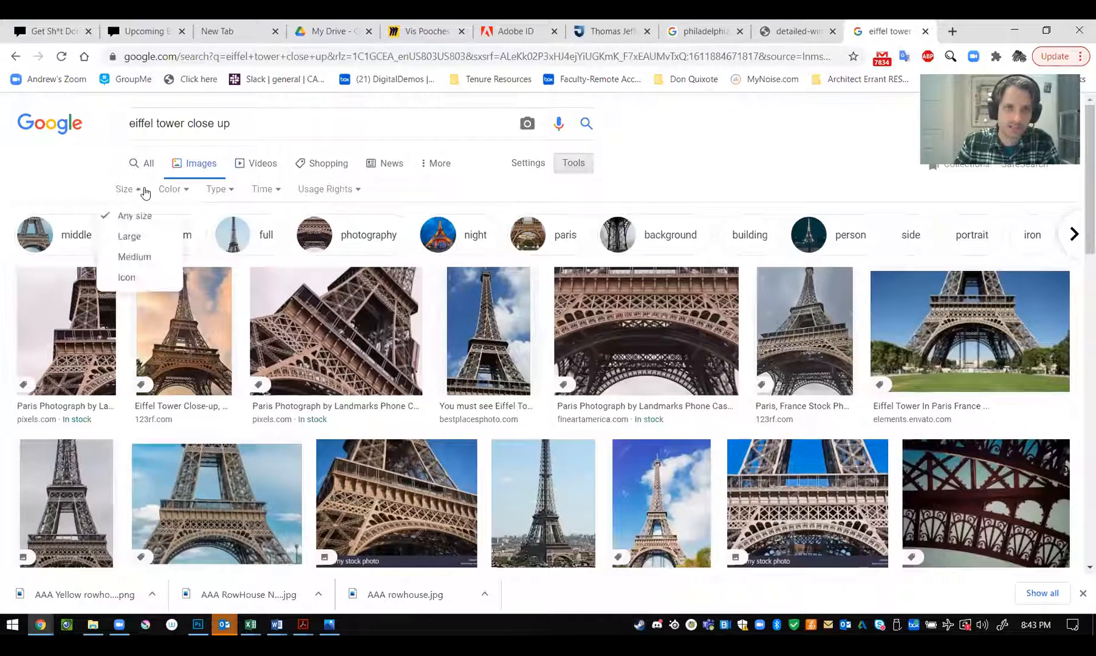
left_click(149, 236)
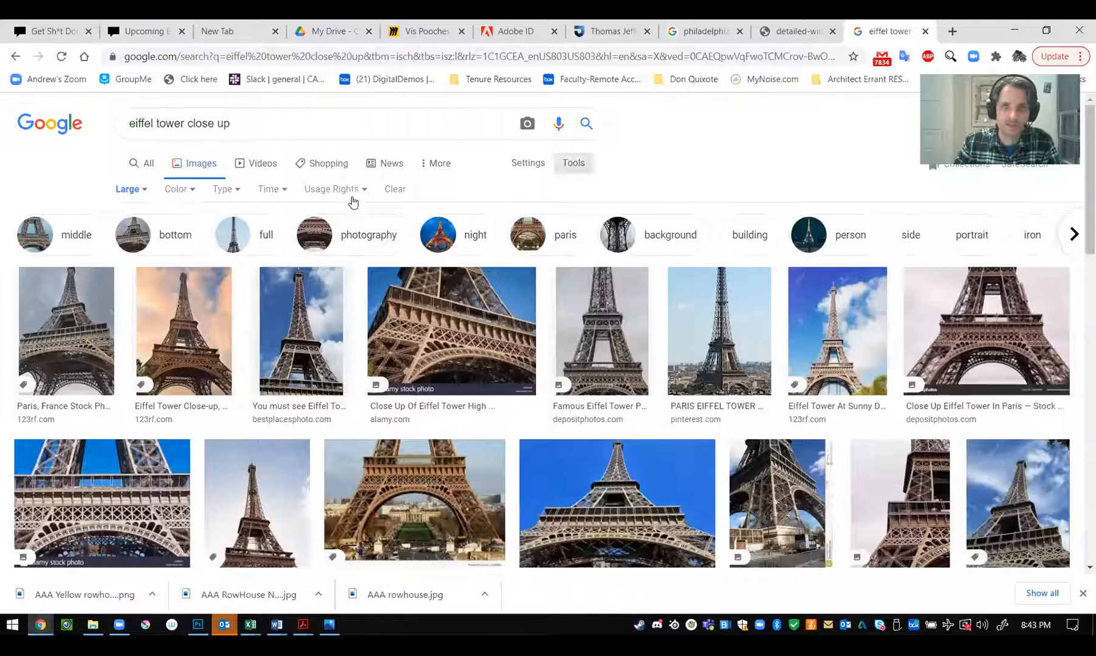
left_click(352, 196)
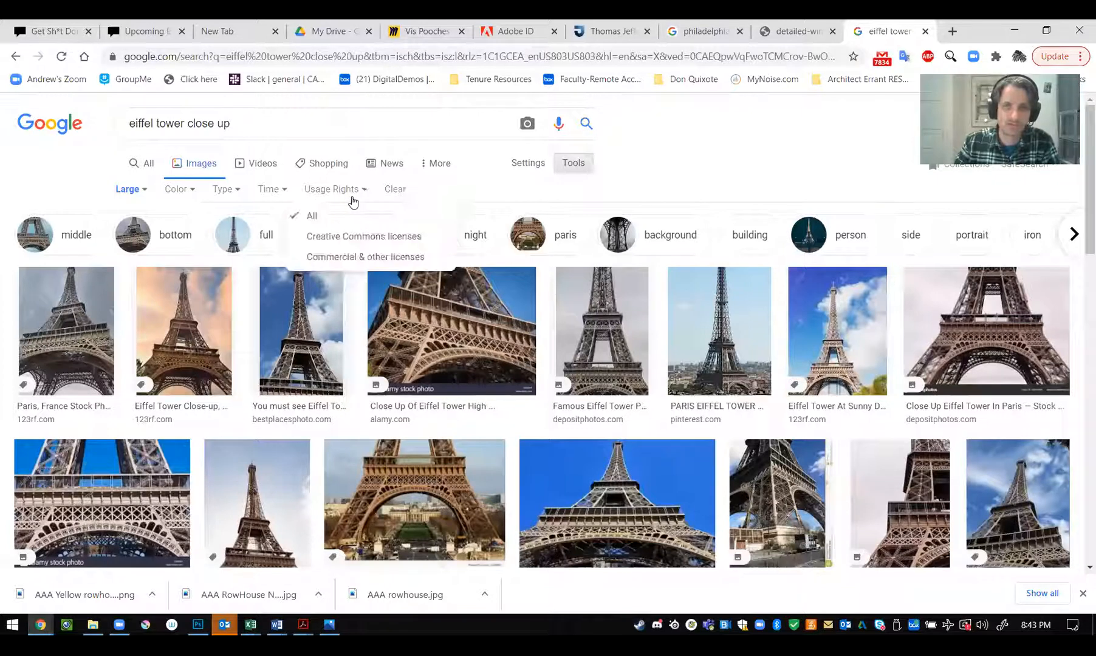
left_click(363, 241)
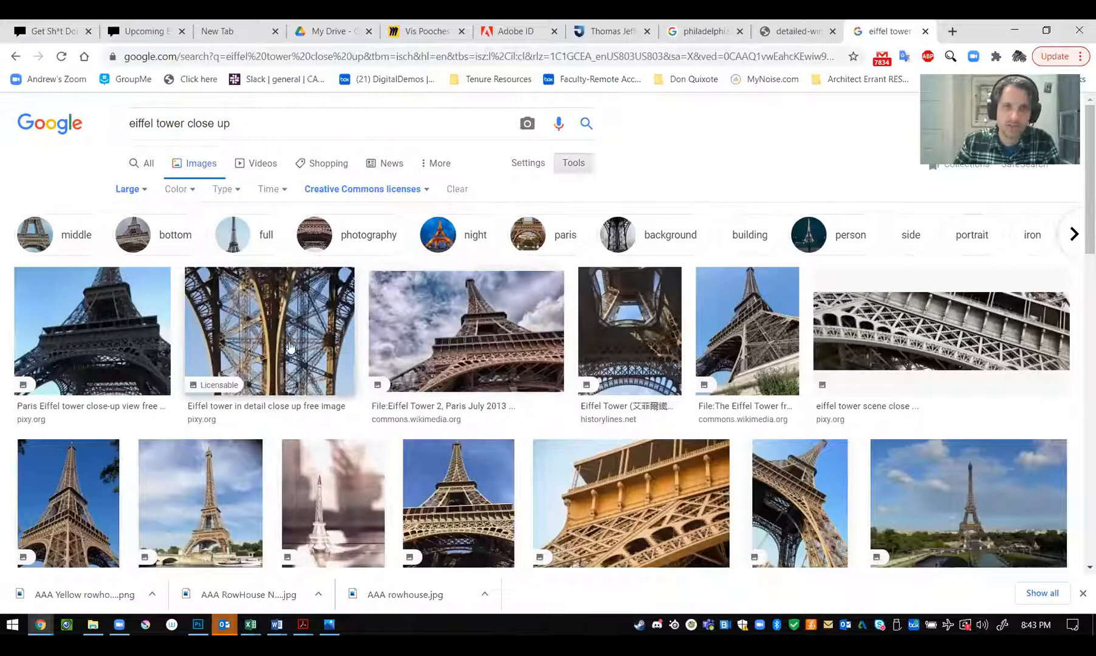
Open the pixy.org detail close-up and the Wikimedia upward view of the tower in separate new tabs
right_click(289, 348)
left_click(317, 354)
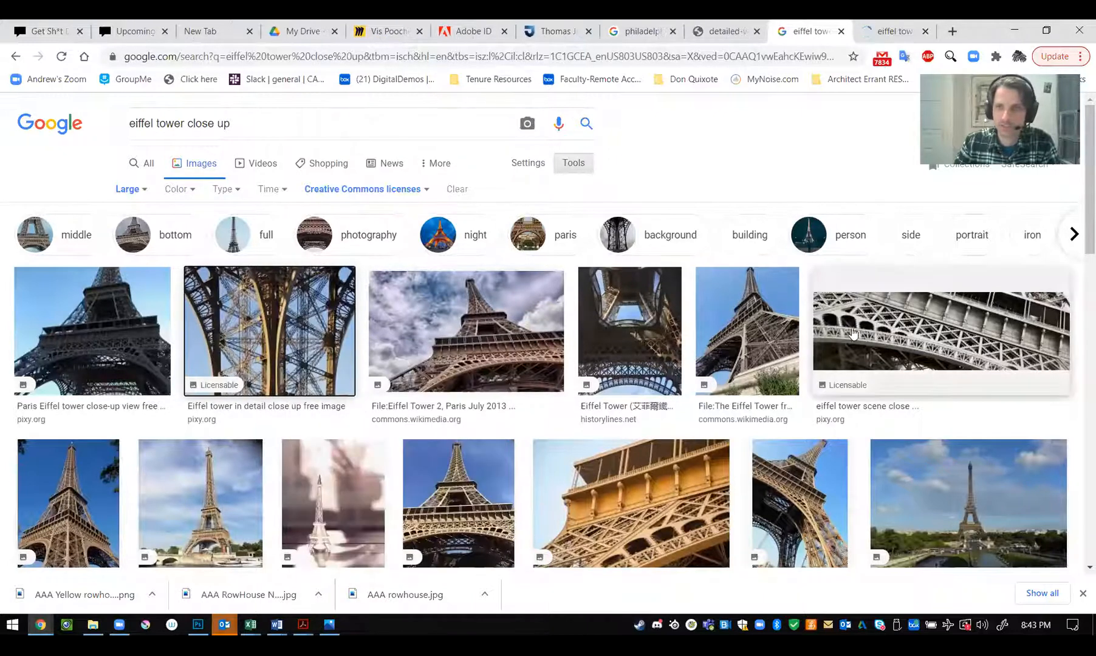
scroll(317, 349, "down", 5)
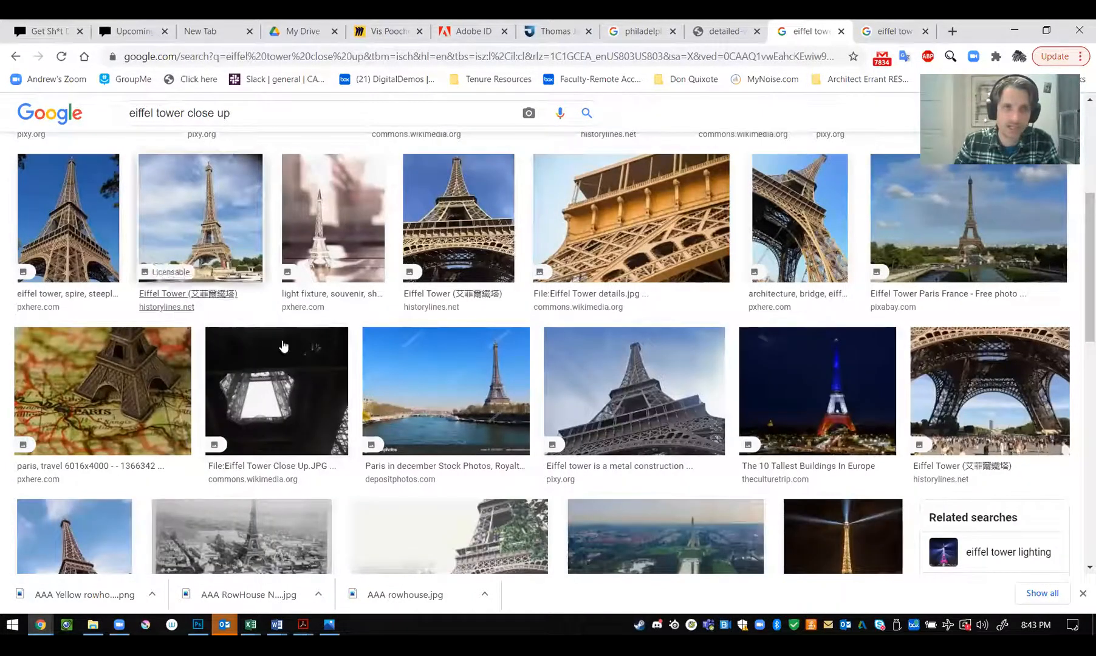
scroll(425, 392, "down", 1)
scroll(275, 316, "up", 1)
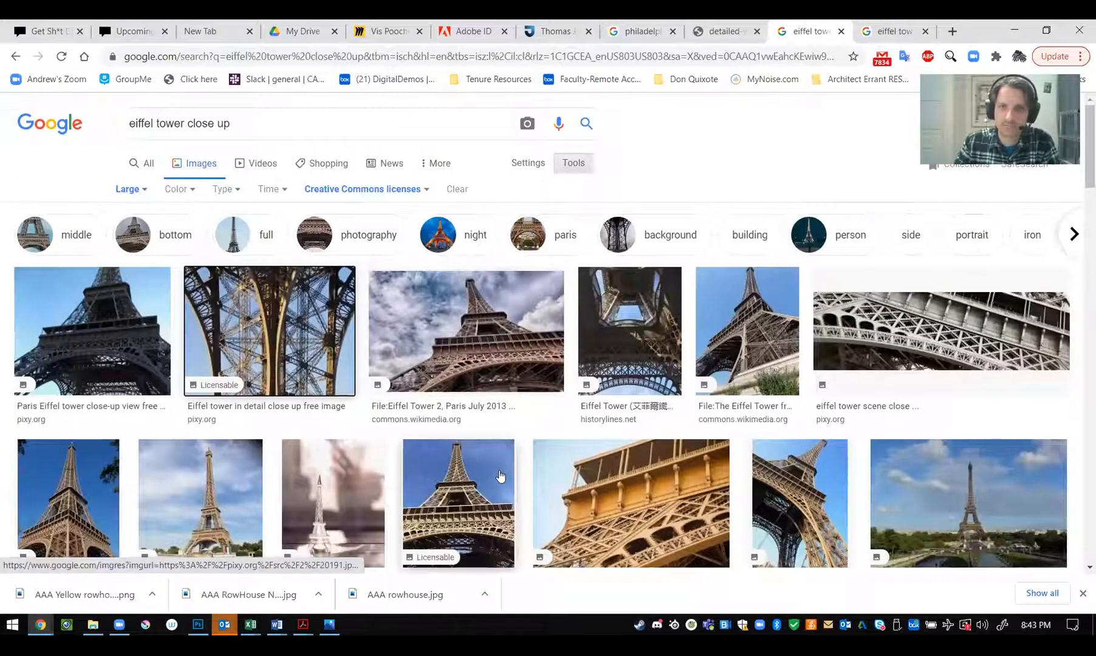
right_click(749, 311)
left_click(814, 321)
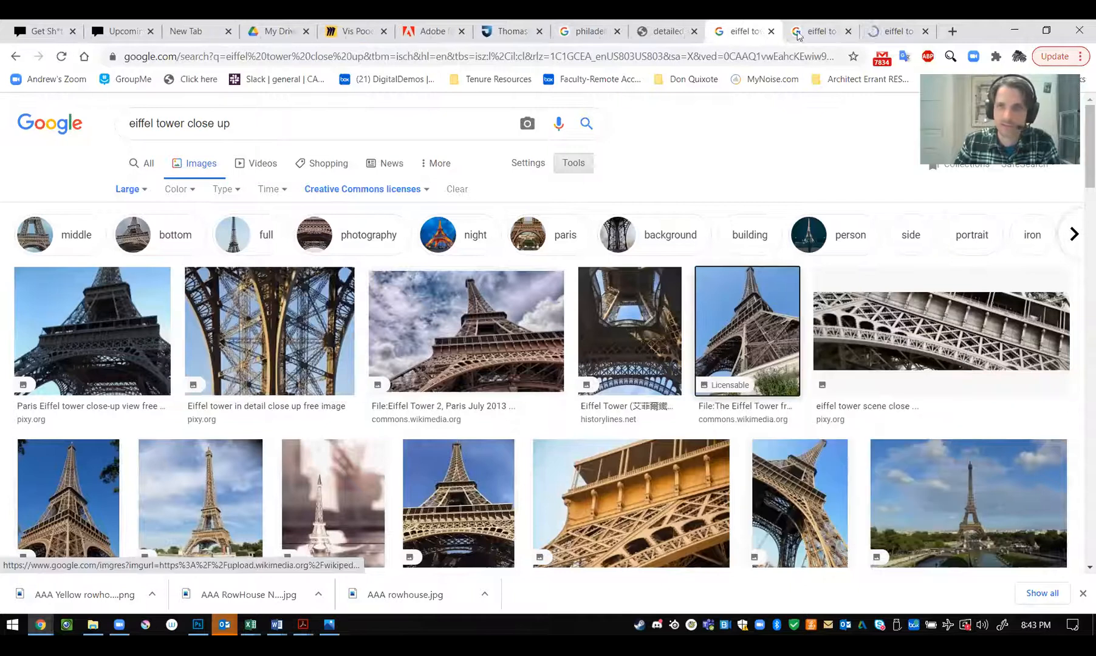
Open the pixy.org Eiffel Tower detail close-up at full size in its own tab and view it
key("ctrl+Tab")
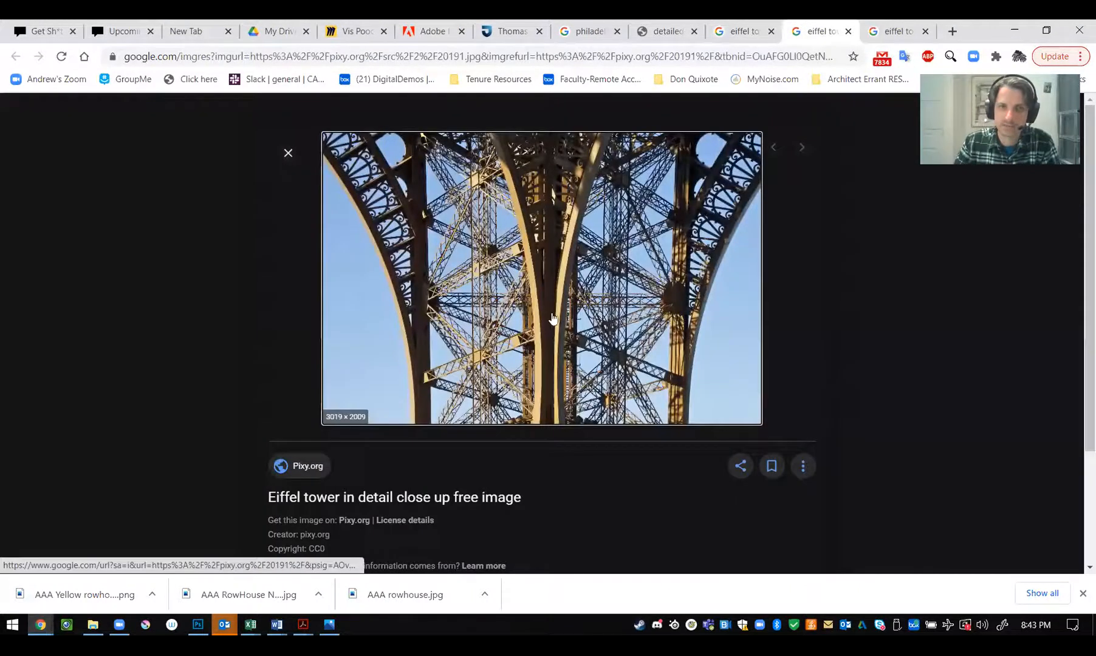
right_click(508, 339)
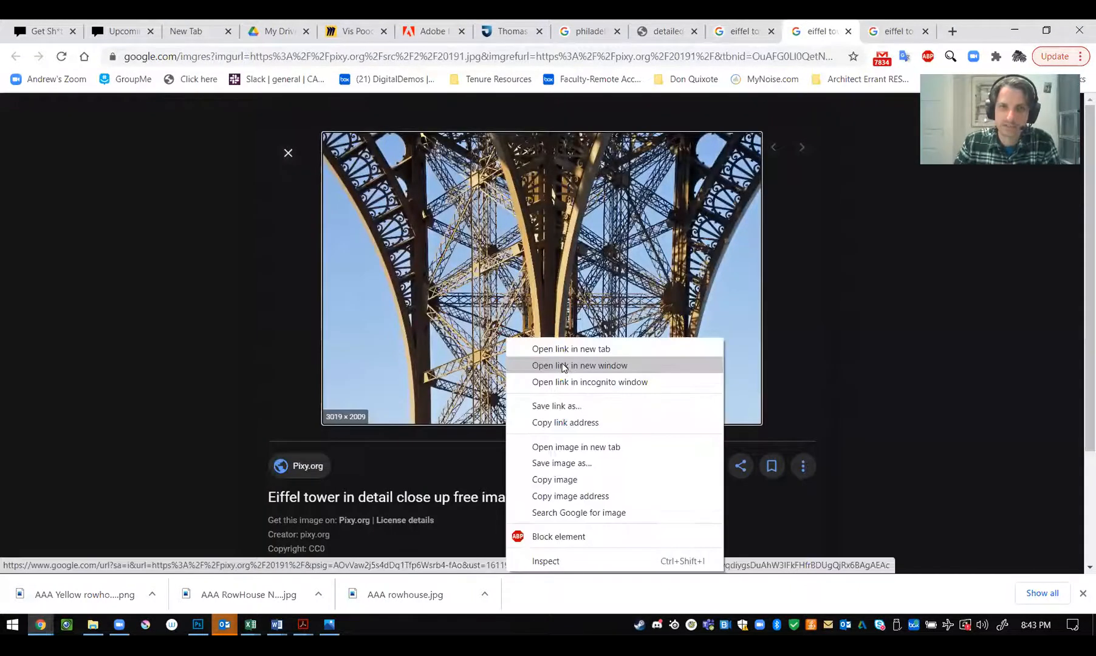
left_click(578, 447)
key("ctrl+Tab")
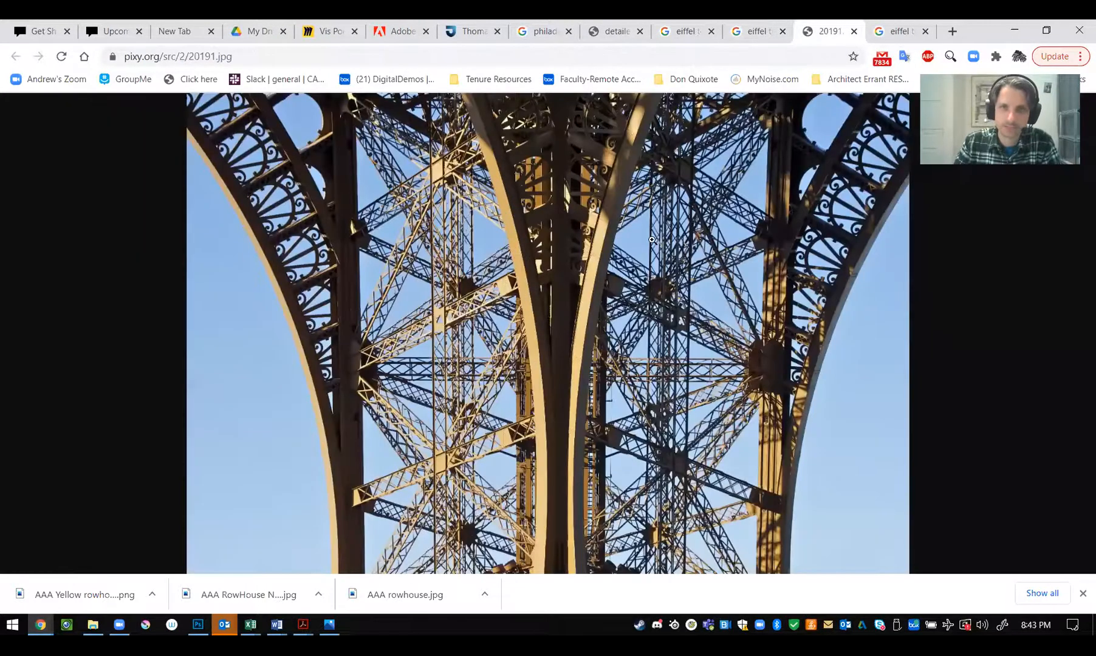
Save the full-size Eiffel Tower image to the Desktop as "aaa effiel tower 2" in JPEG format
right_click(541, 259)
left_click(599, 282)
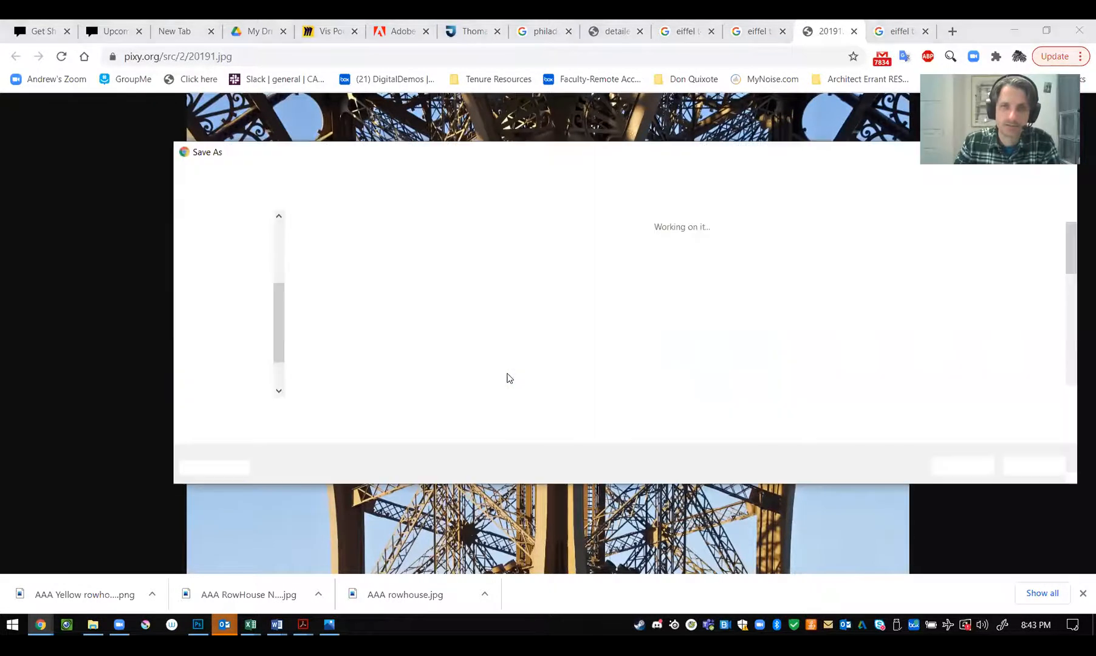
type("aaa")
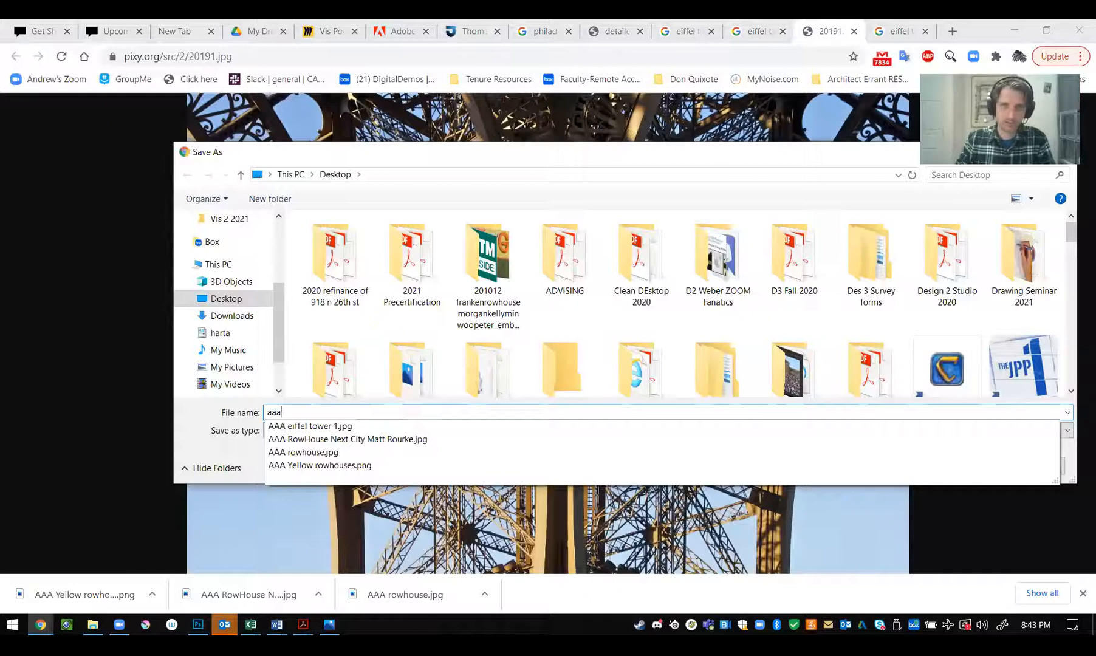
type(" ef")
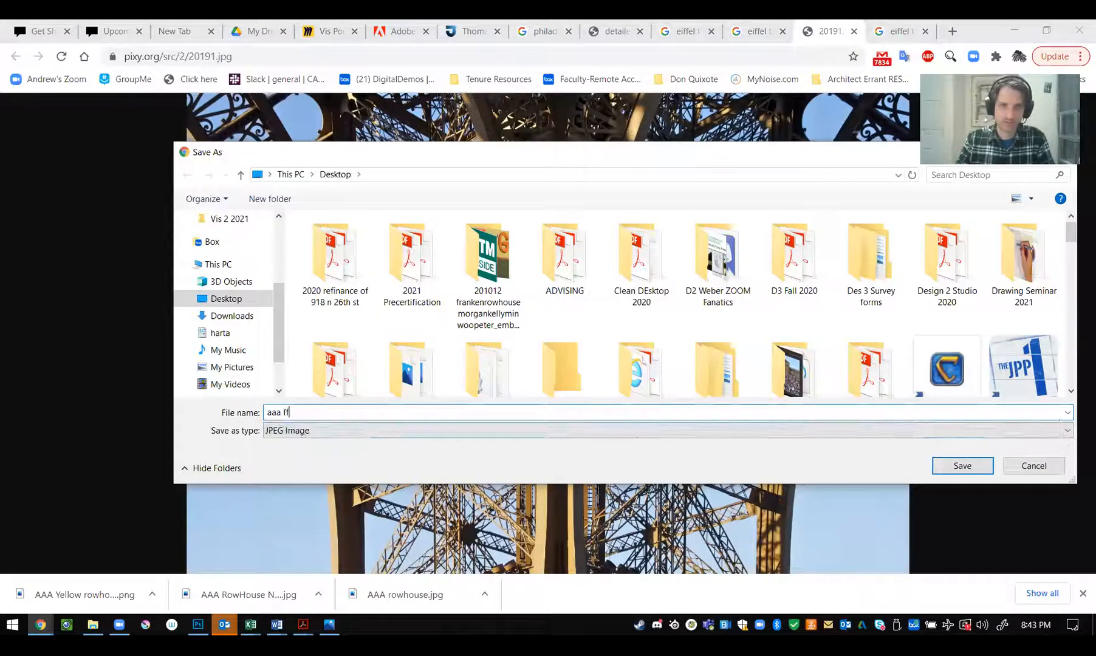
type("fiel tower 2")
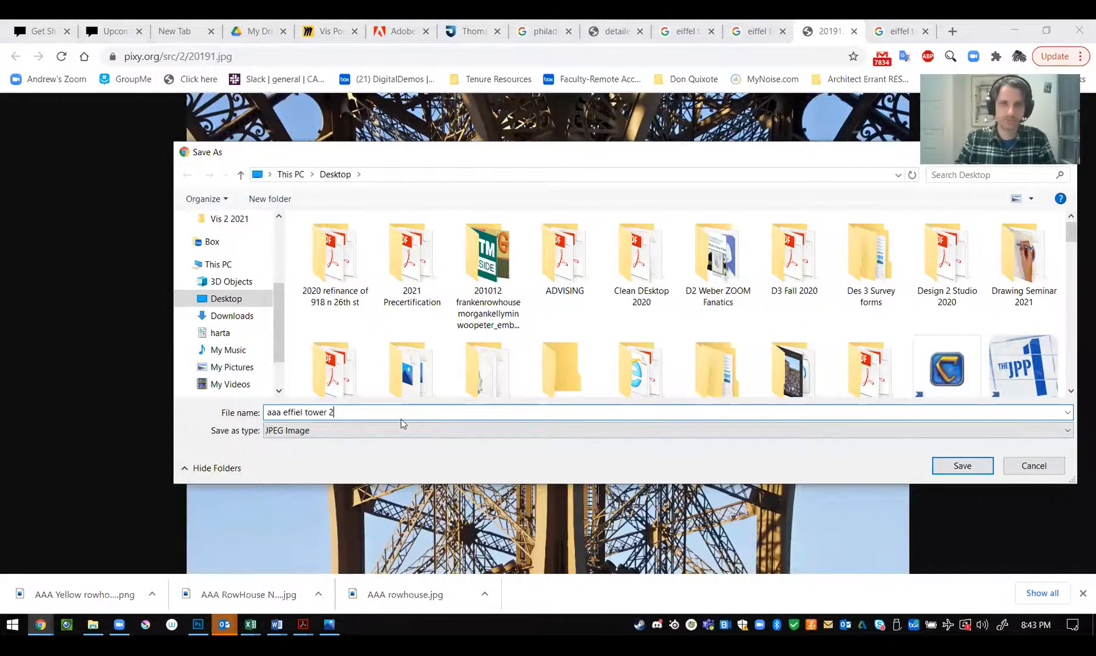
key("Return")
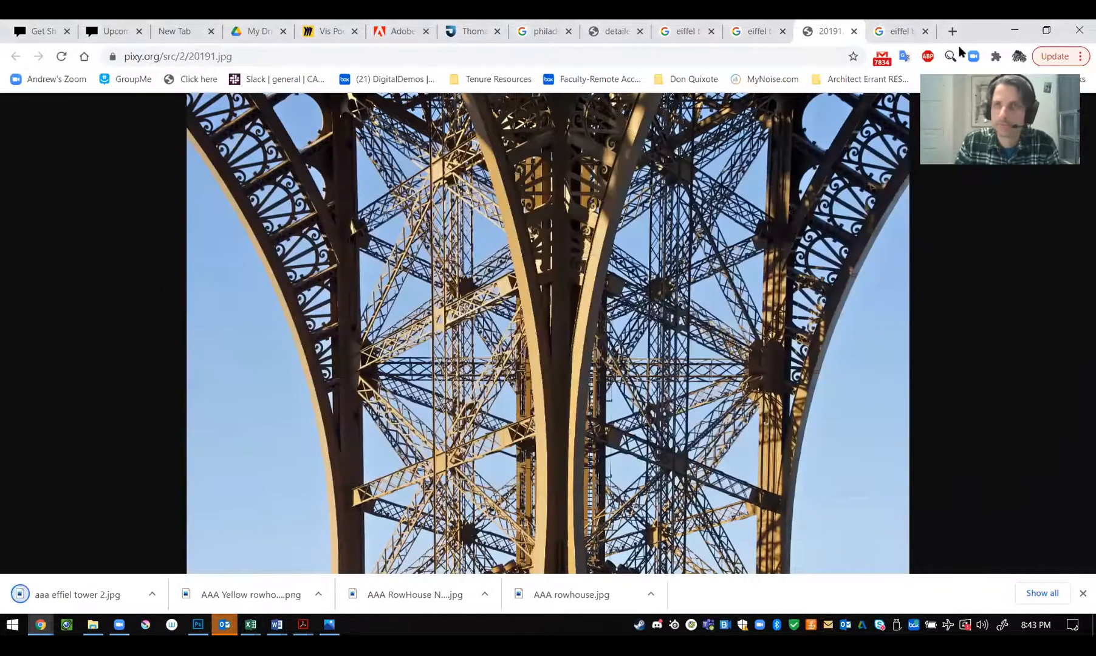
Switch to Photoshop, start opening an image and search the current folder for aaa
left_click(1013, 29)
left_click(32, 27)
left_click(338, 286)
key("ctrl+o")
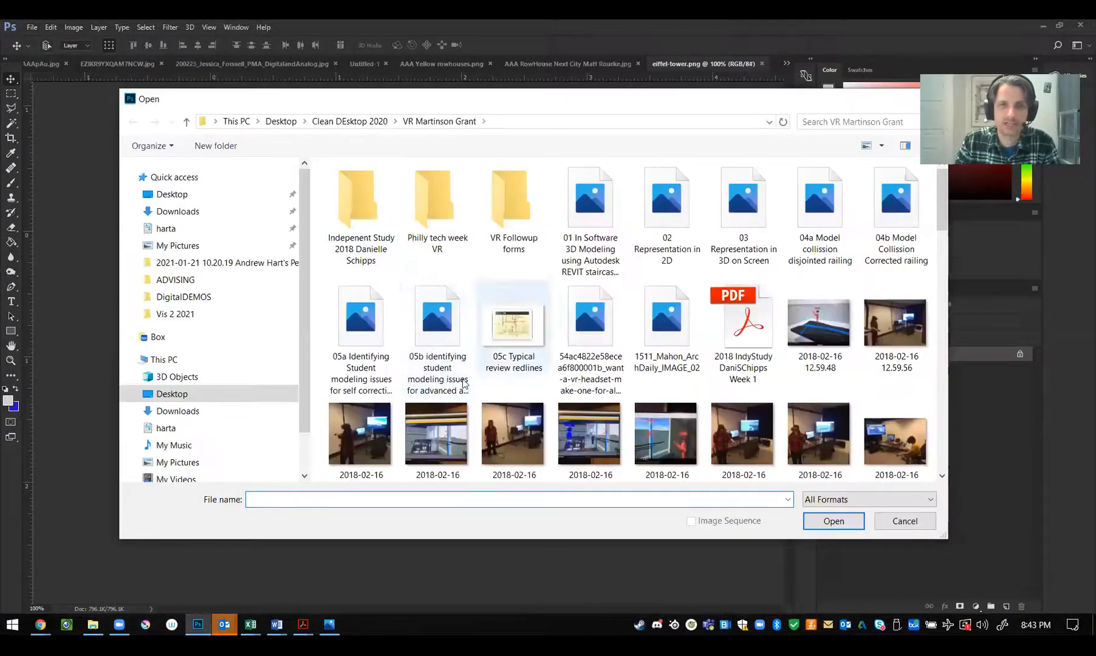
left_click(844, 121)
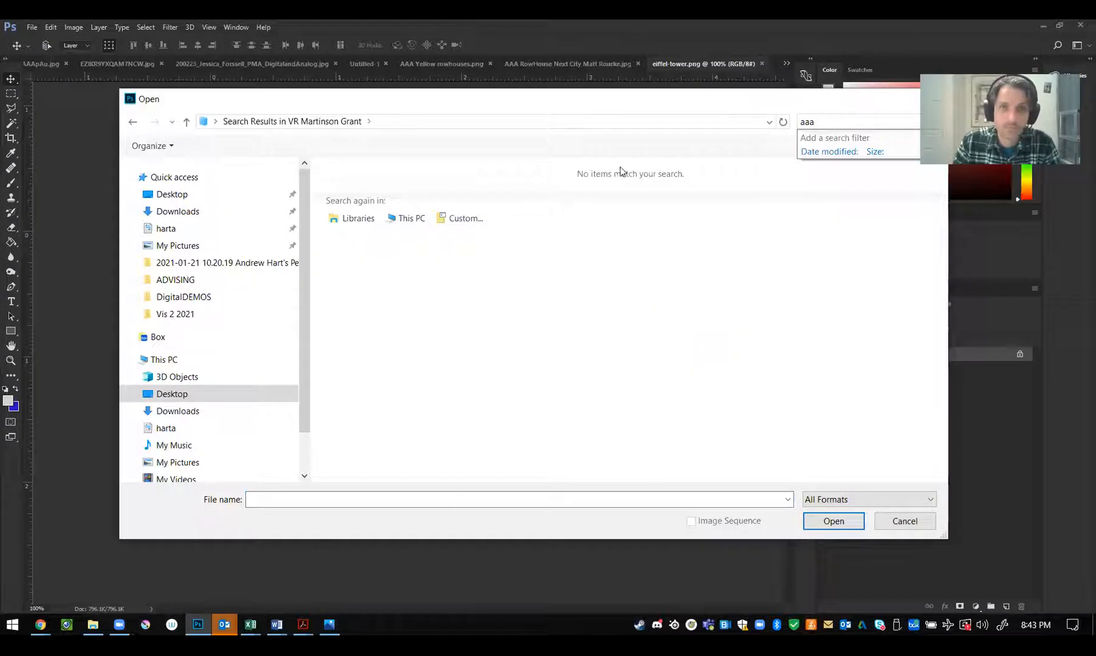
left_click(826, 500)
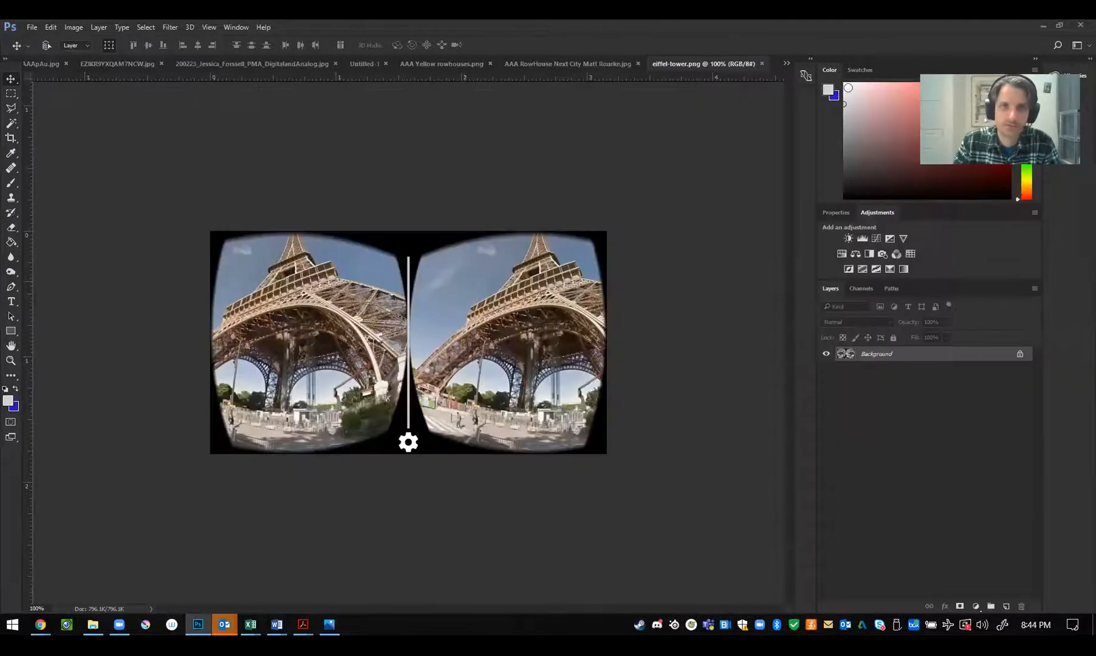
Start opening an image again and search the current folder and Downloads for tower
left_click(31, 28)
left_click(506, 257)
key("ctrl+o")
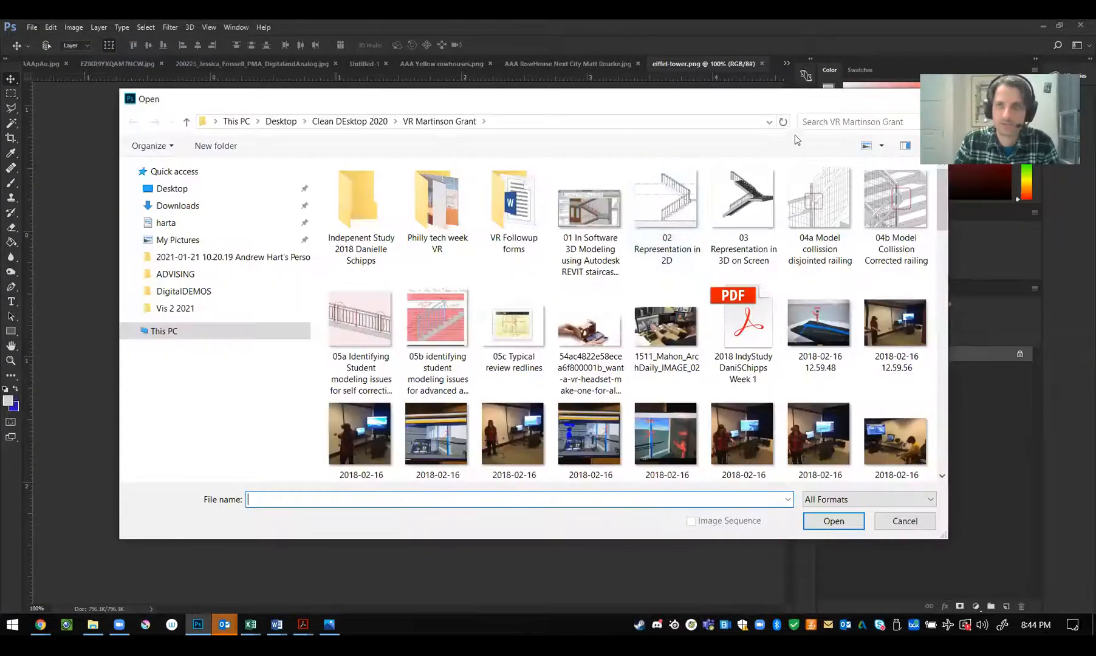
left_click(814, 119)
type("tower")
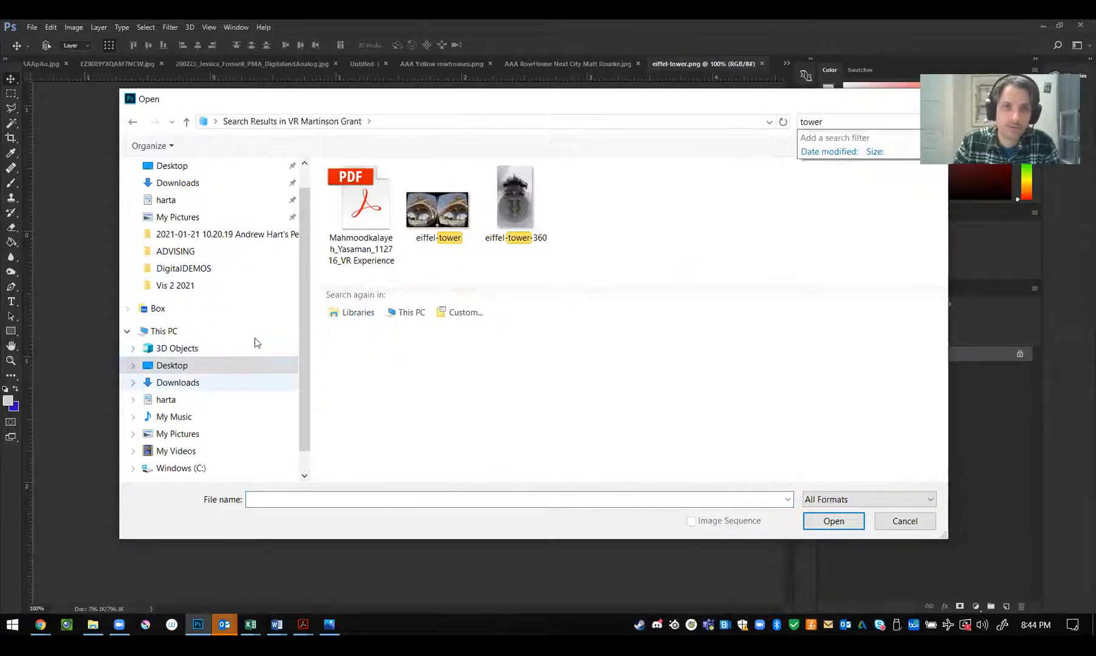
left_click(212, 386)
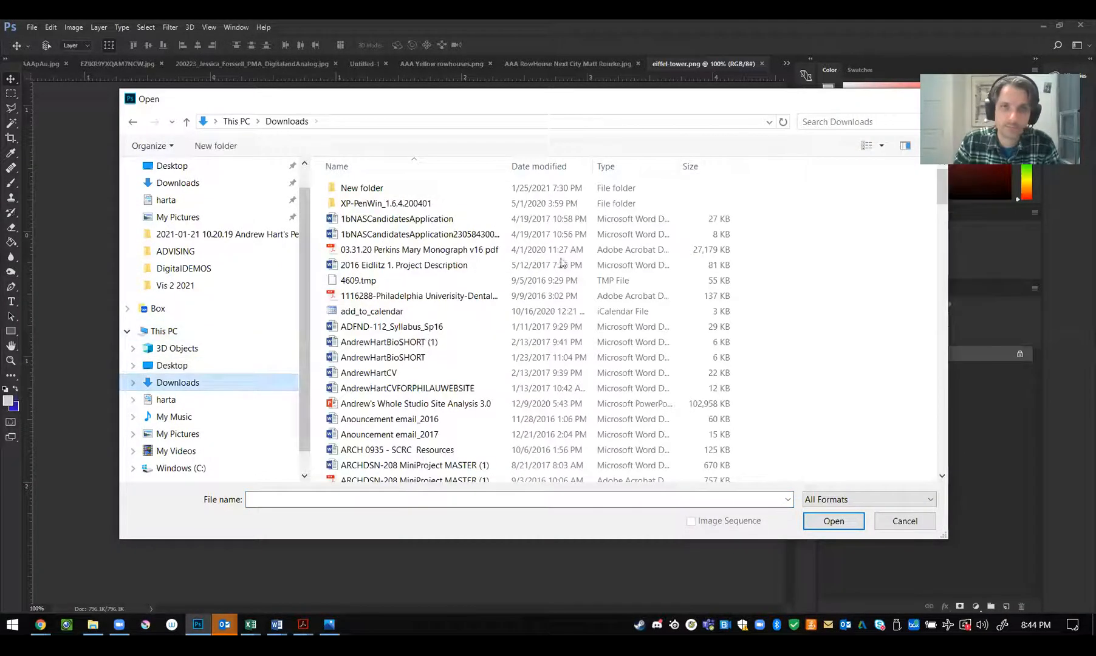
left_click(848, 122)
type("tower")
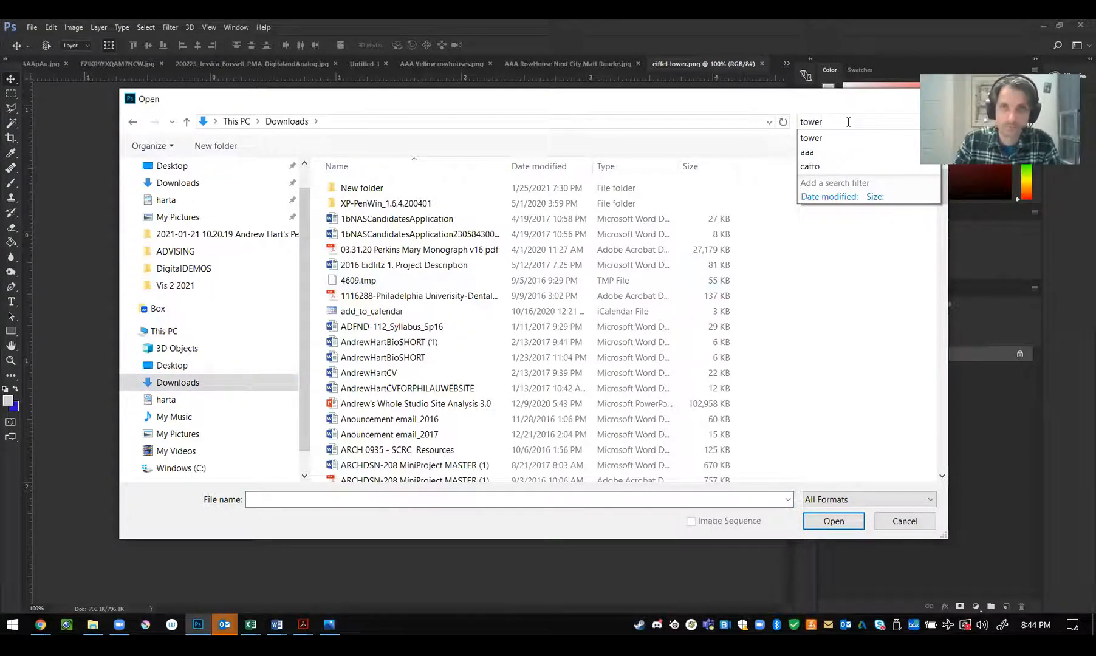
left_click(920, 522)
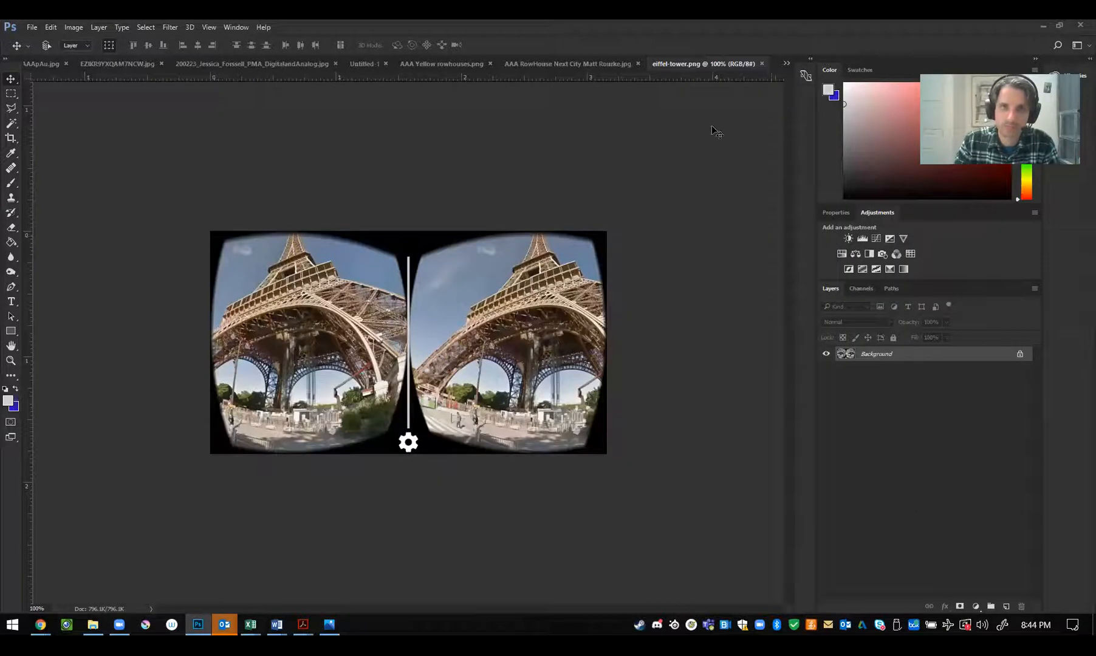
Close the eiffel-tower.png document
left_click(762, 63)
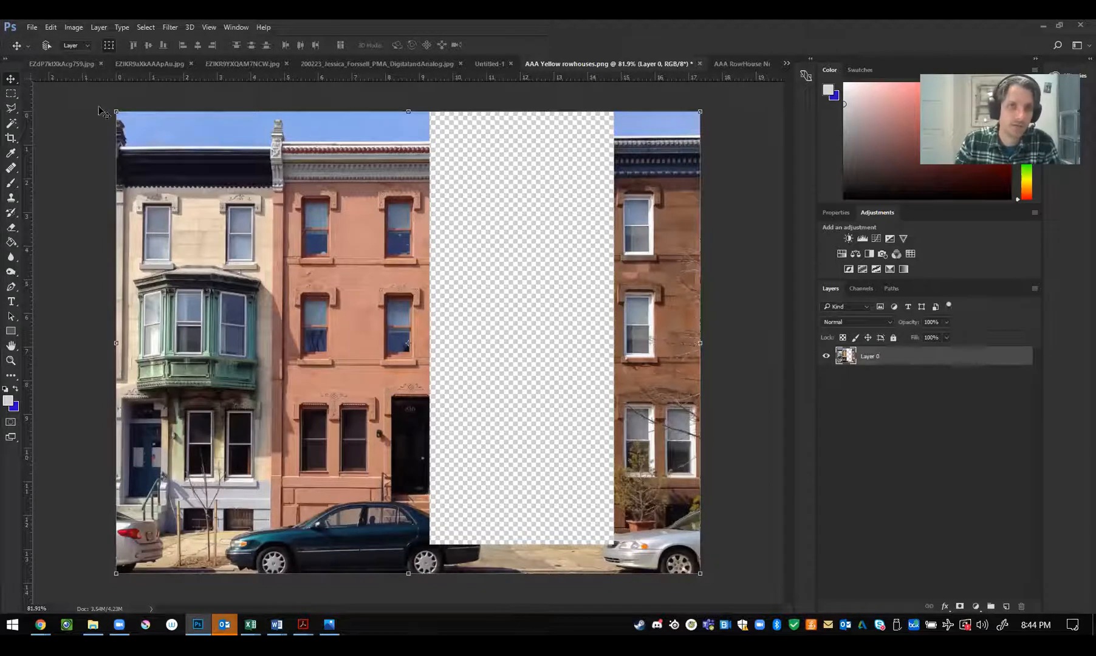
left_click(11, 94)
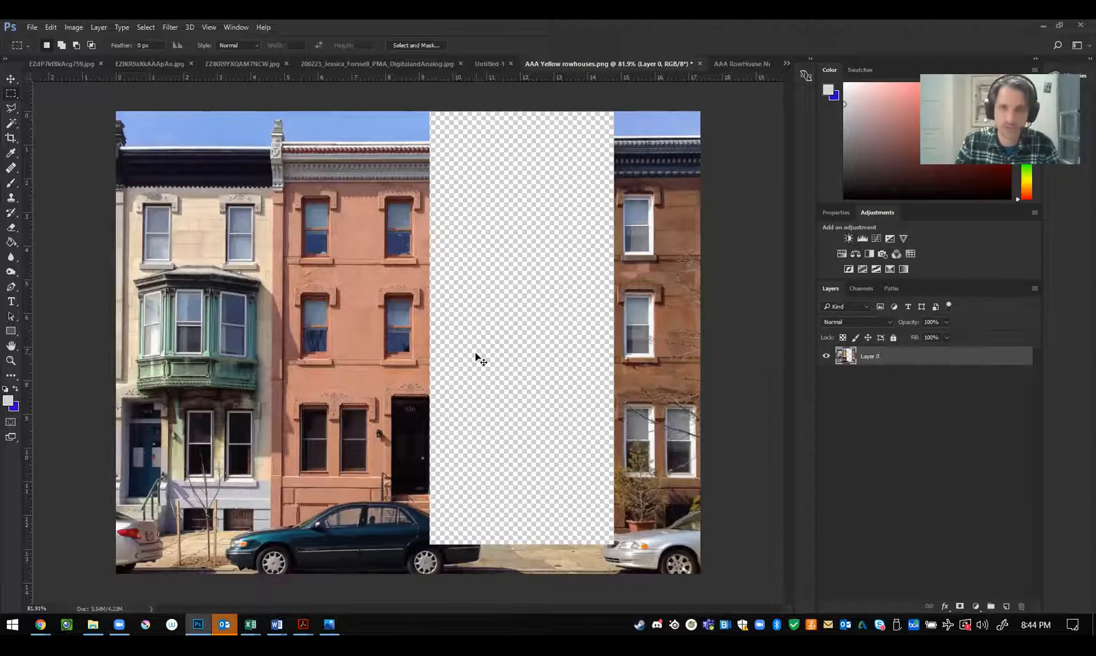
left_click(11, 79)
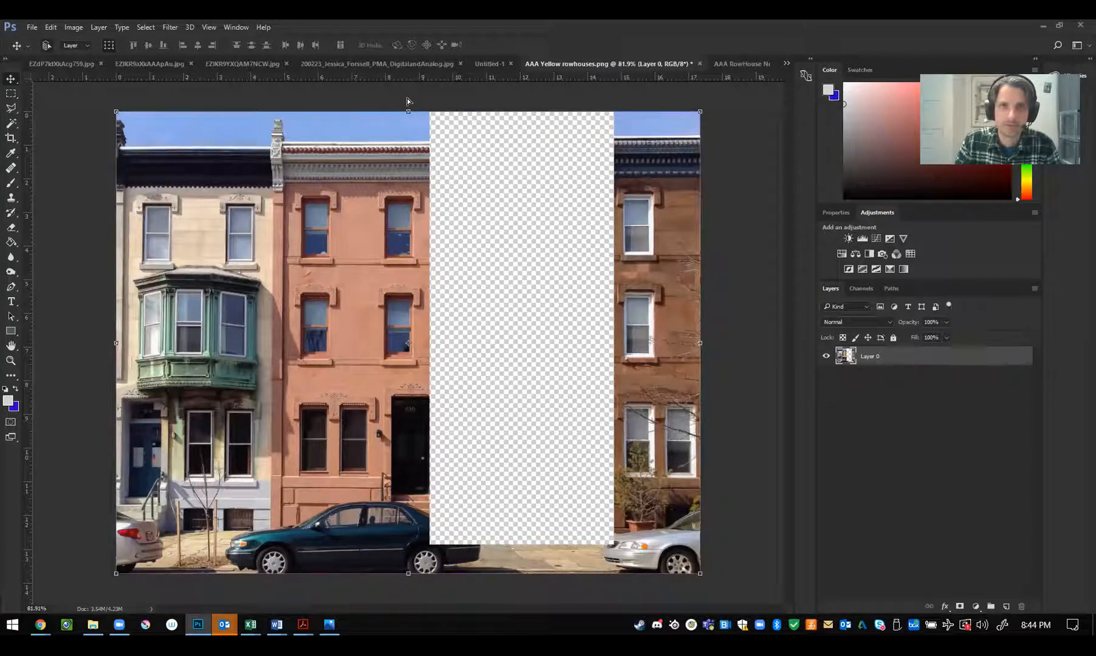
Use the document history to return AAA Yellow rowhouses.png to the state before the yellow facade was cut, and clear the selection
left_click(235, 27)
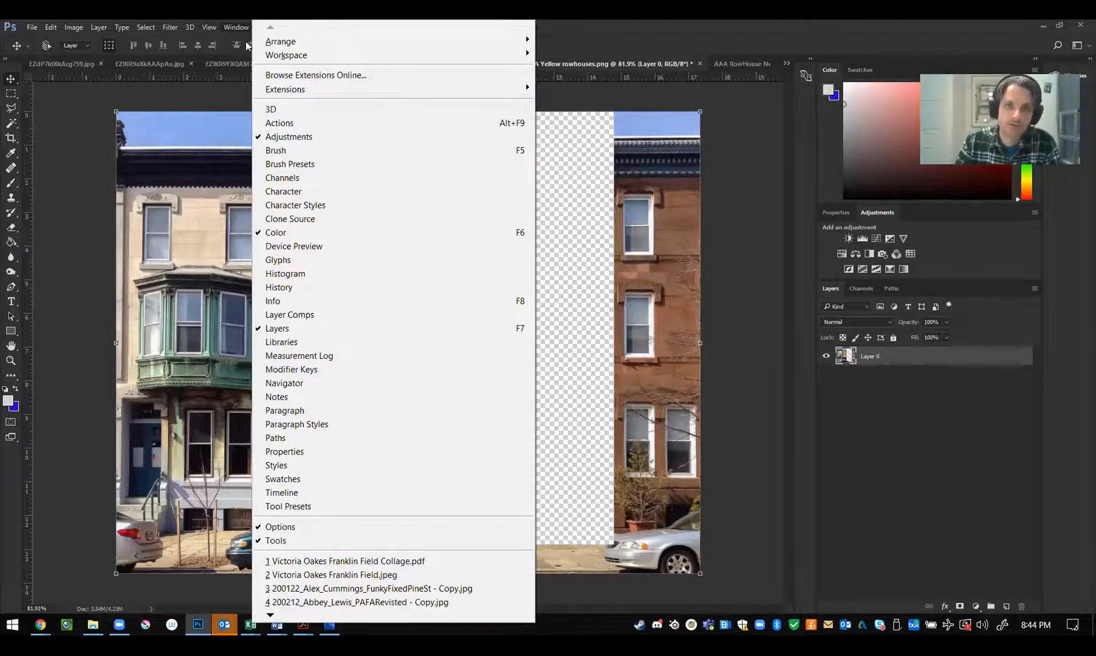
left_click(280, 287)
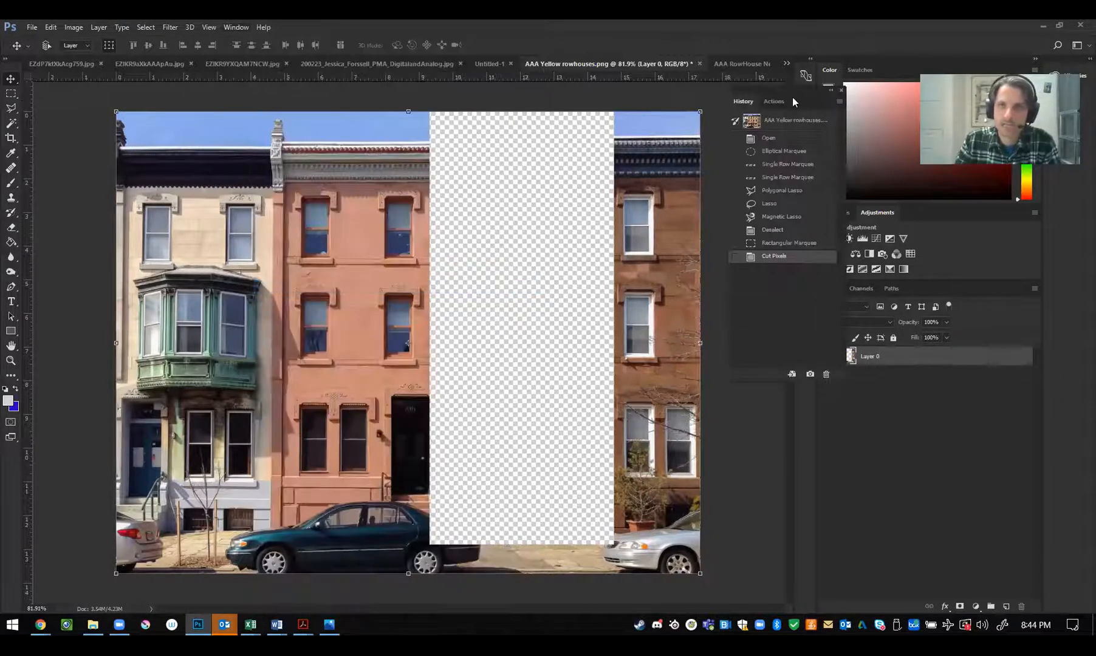
left_click_drag(792, 98, 754, 96)
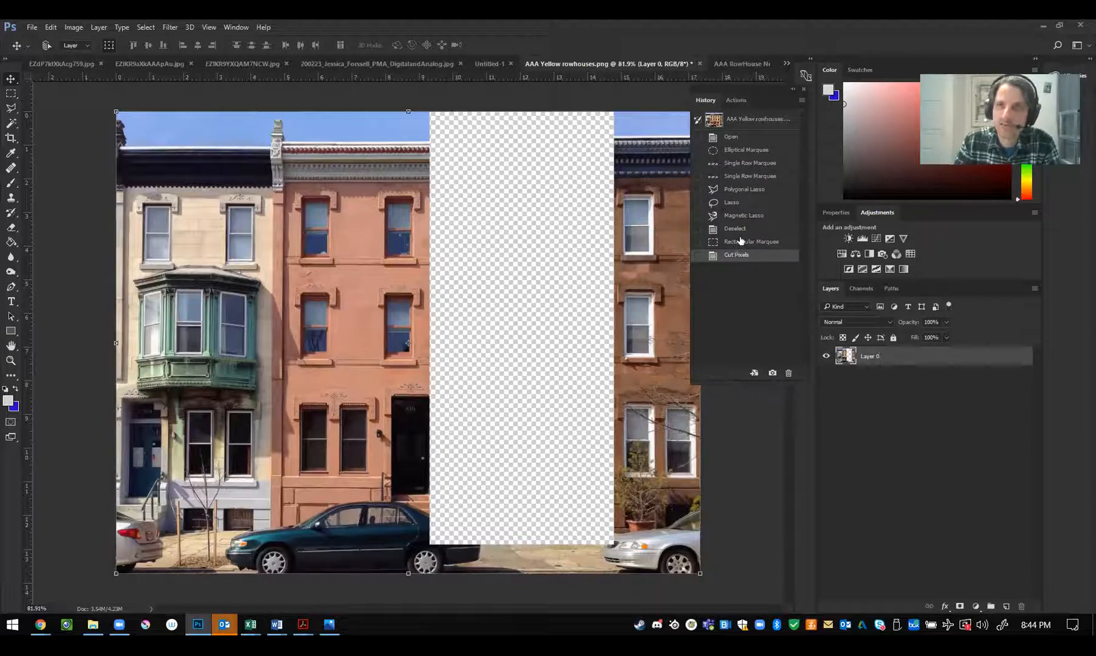
left_click(763, 242)
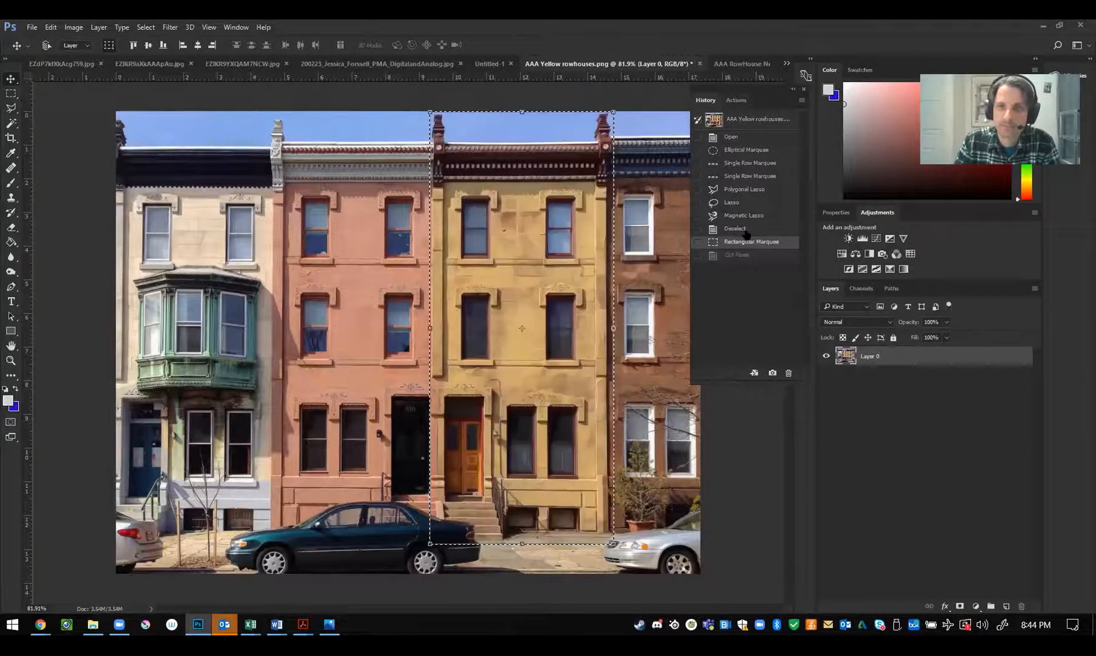
left_click(11, 94)
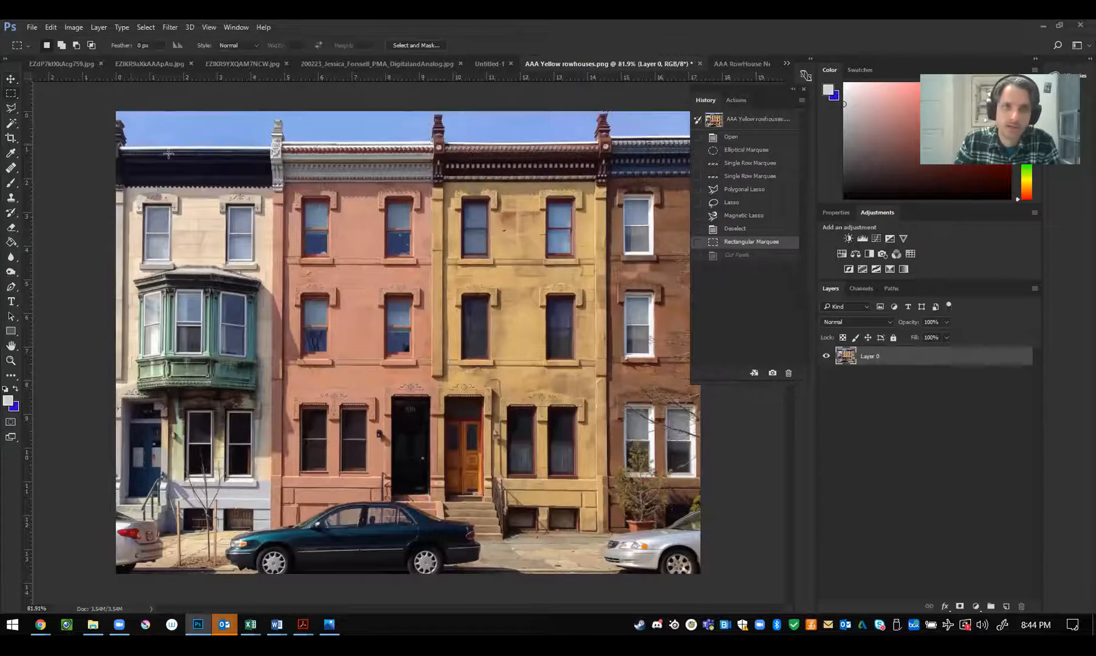
left_click(480, 283)
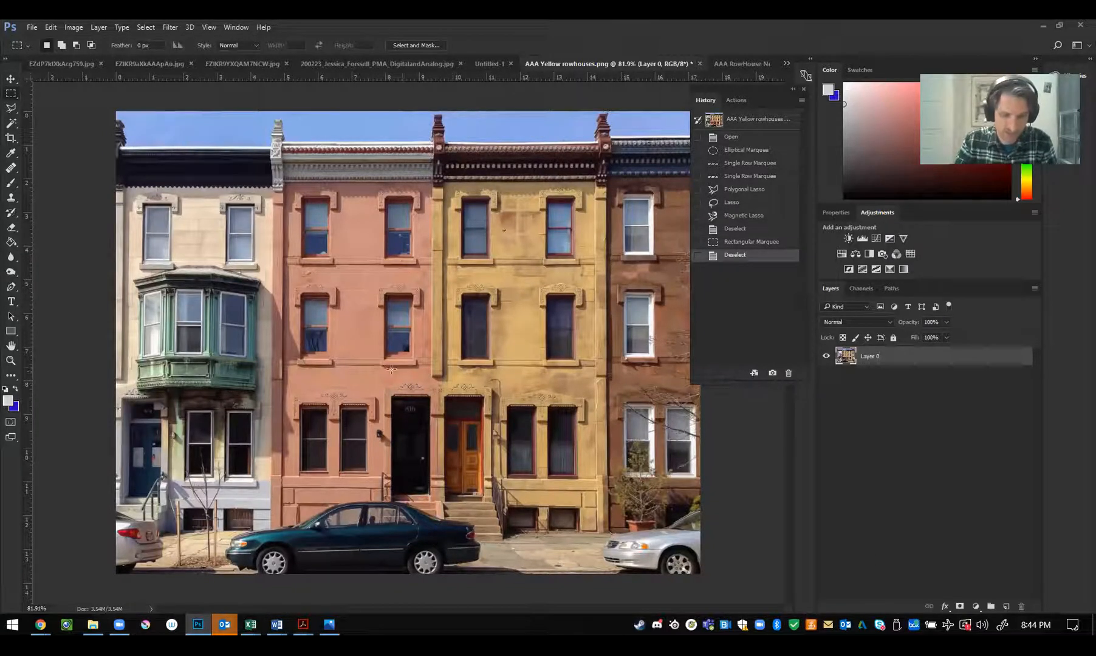
Select the full height of the pink rowhouse with a rectangular marquee and cut it from AAA Yellow rowhouses.png
scroll(390, 368, "down", 1)
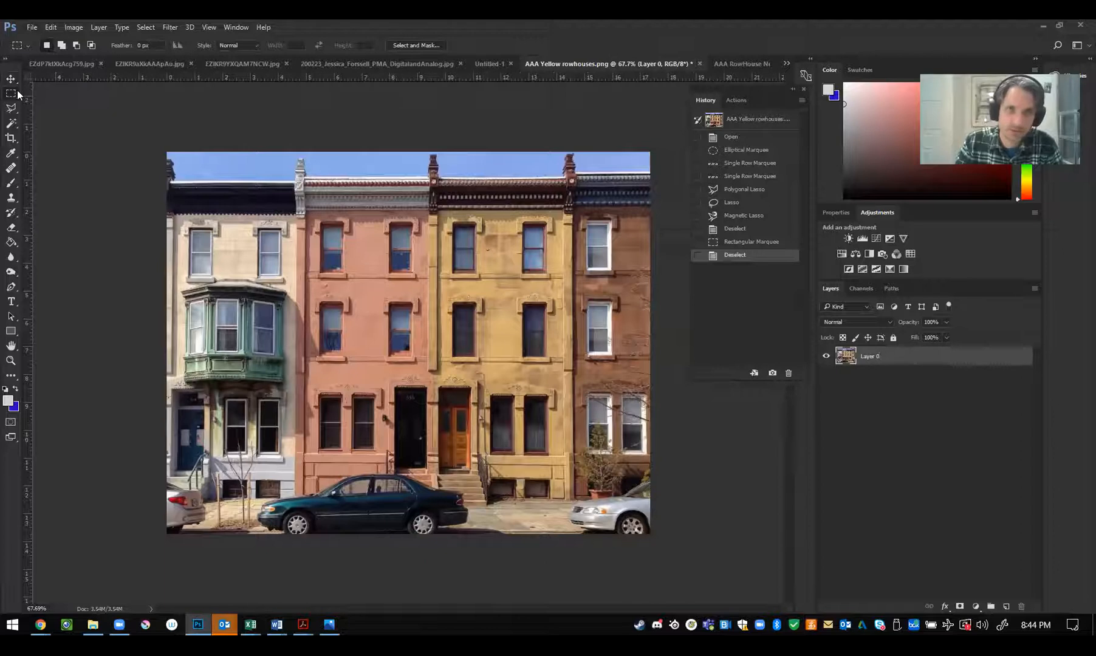
left_click_drag(442, 149, 288, 541)
key("ctrl+x")
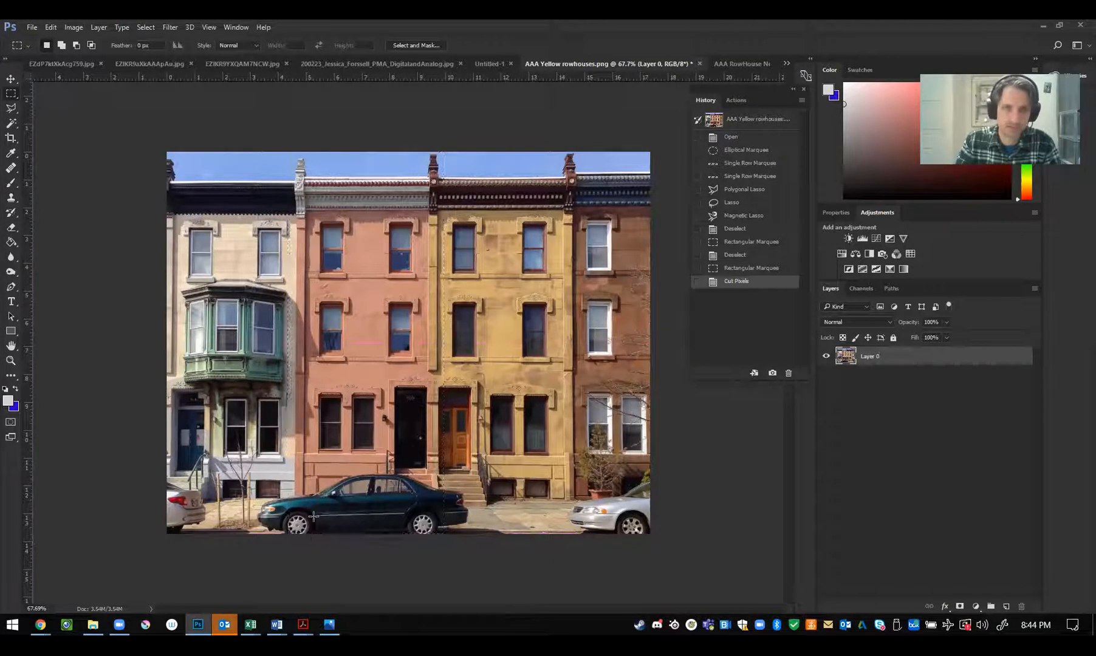
Paste the cut pink rowhouse into Untitled-1 and move it just left of the red rowhouse
left_click(497, 63)
key("ctrl+v")
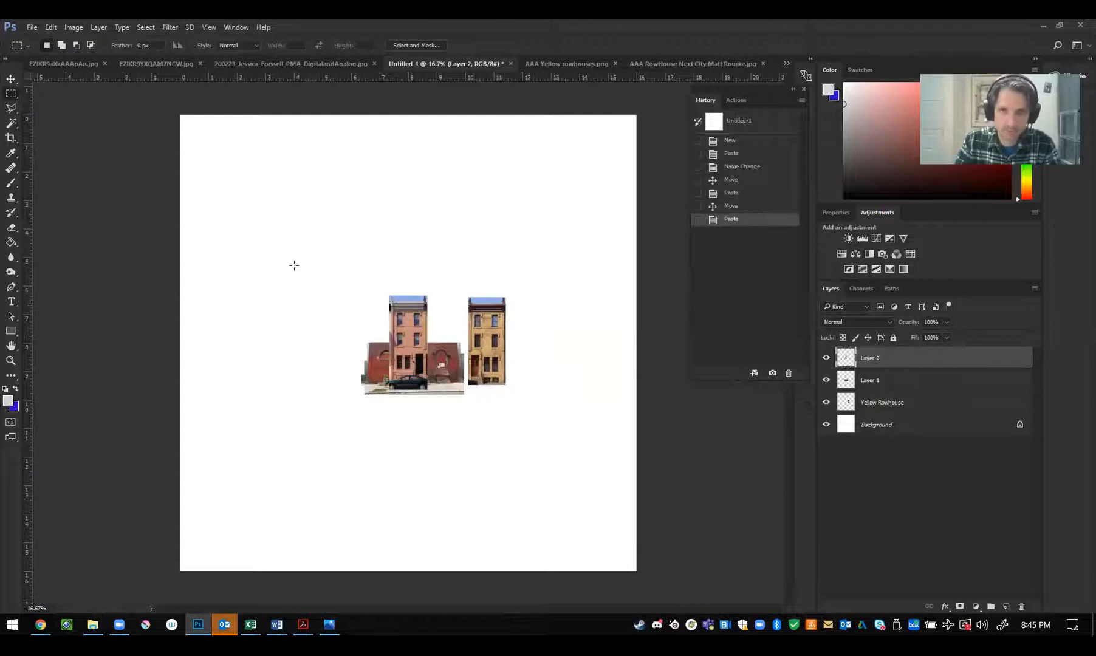
left_click(11, 80)
left_click_drag(414, 332, 348, 334)
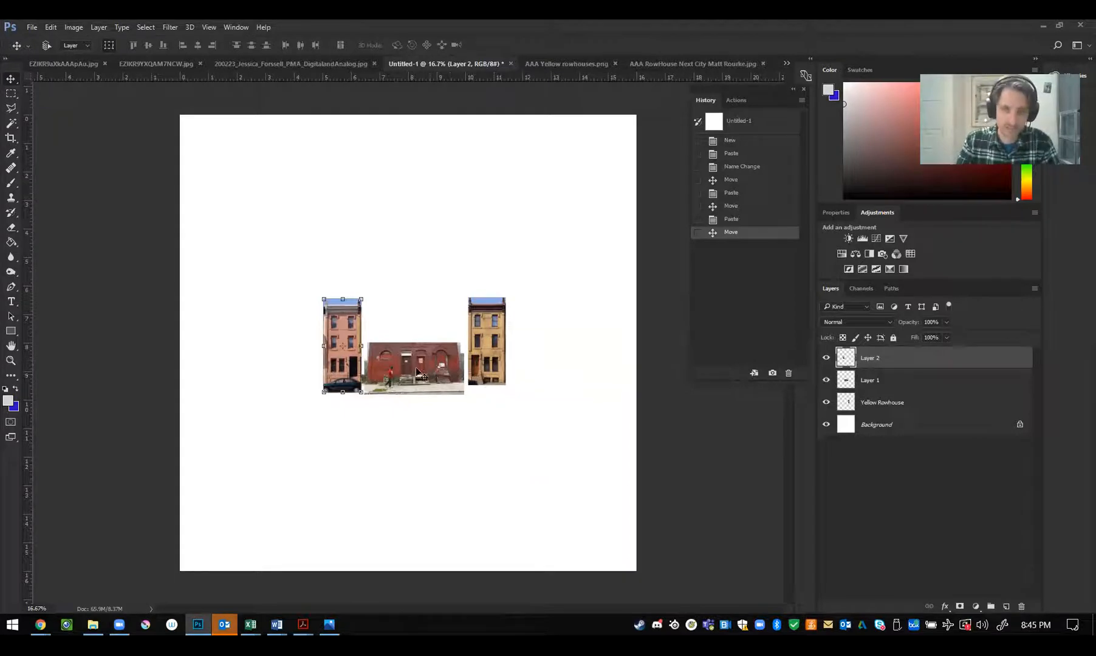
Outline the grey background and a sliver of sidewalk along the red rowhouse's left edge with the Polygonal Lasso and cut it from Layer 1
scroll(424, 379, "up", 3)
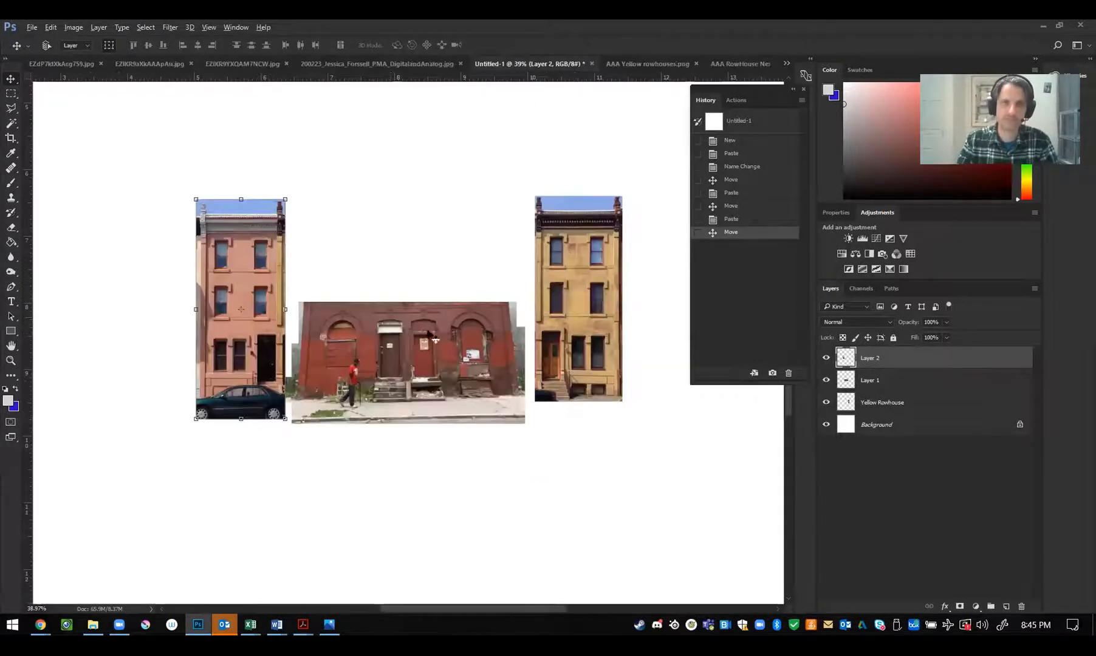
scroll(386, 279, "up", 2)
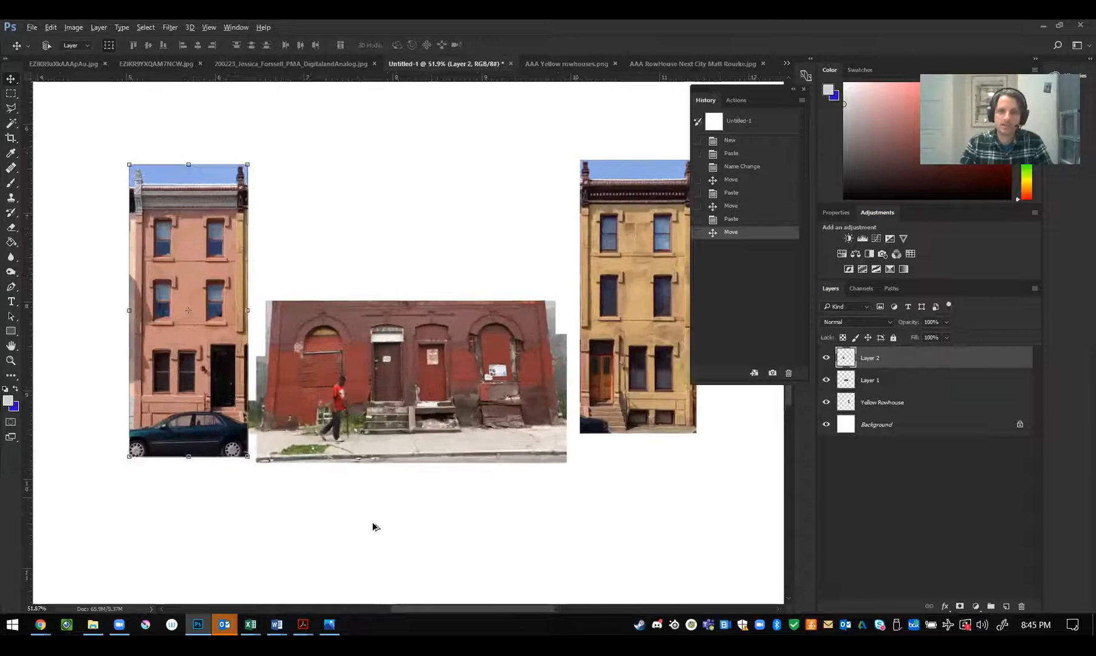
scroll(383, 501, "down", 1)
scroll(467, 267, "up", 1)
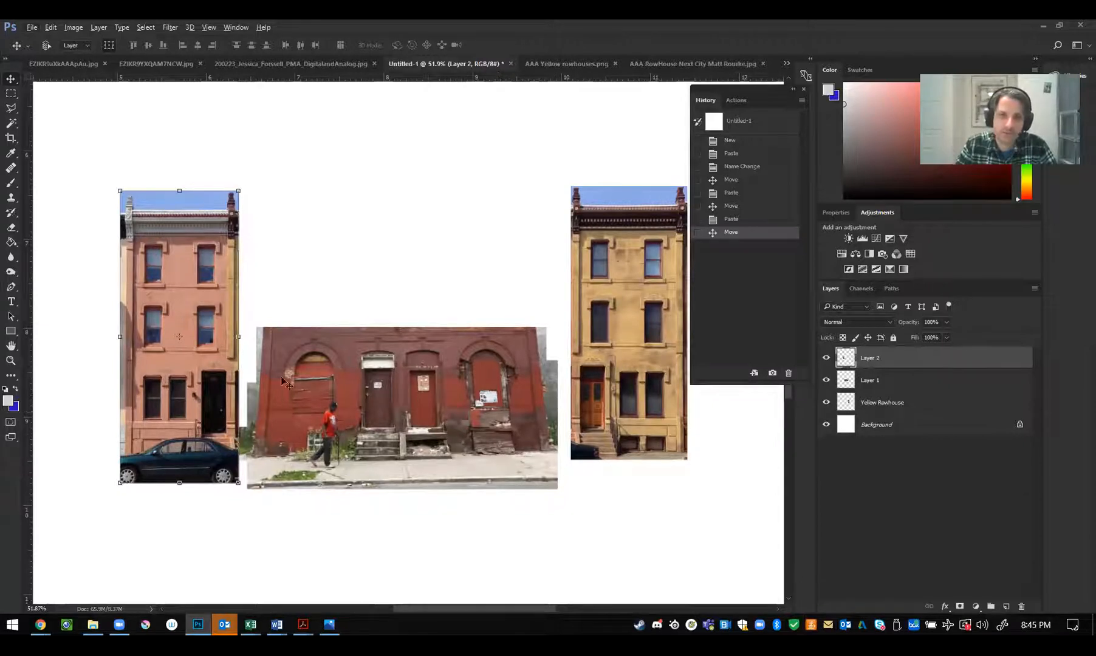
scroll(243, 421, "up", 3)
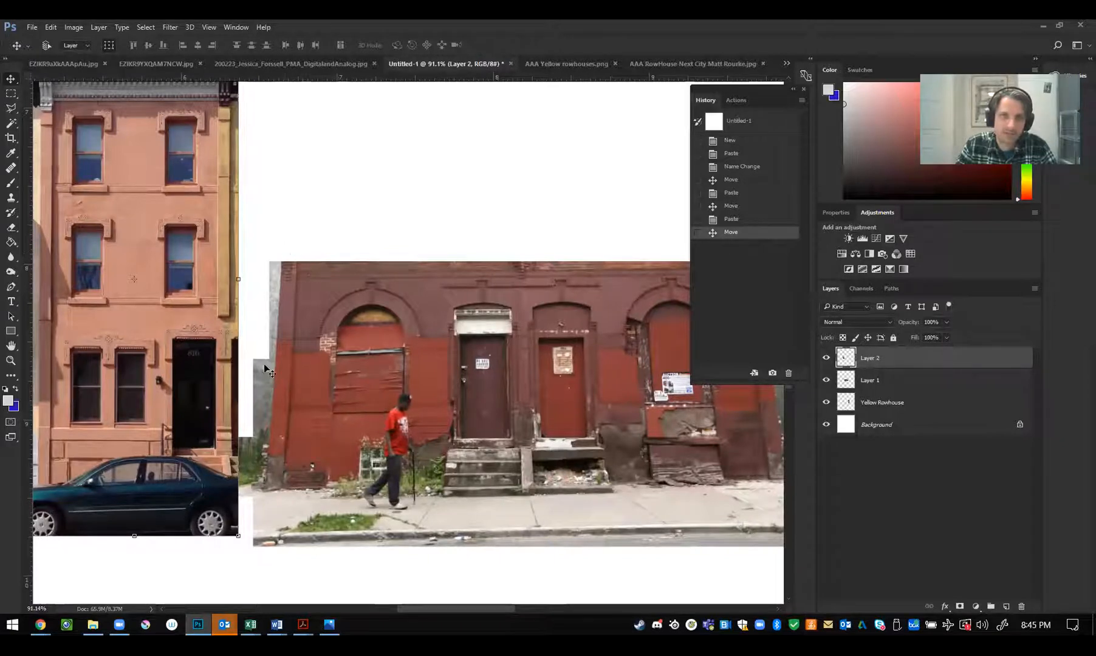
left_click(12, 109)
left_click(279, 256)
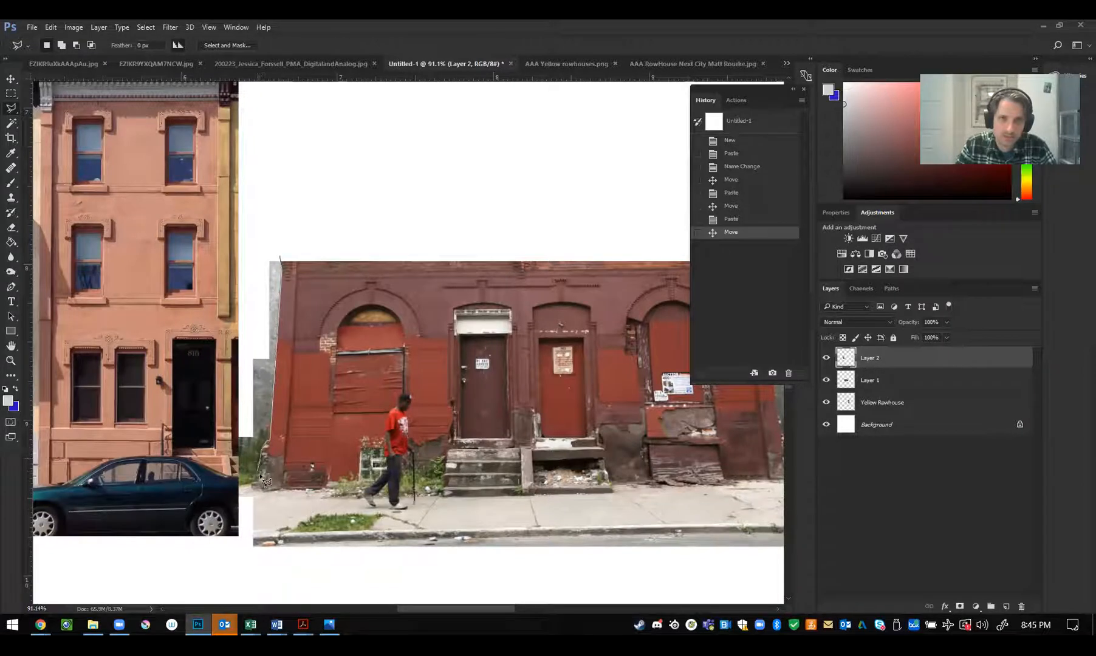
left_click(241, 496)
left_click(340, 498)
left_click(317, 515)
left_click(249, 519)
left_click(230, 520)
left_click(230, 365)
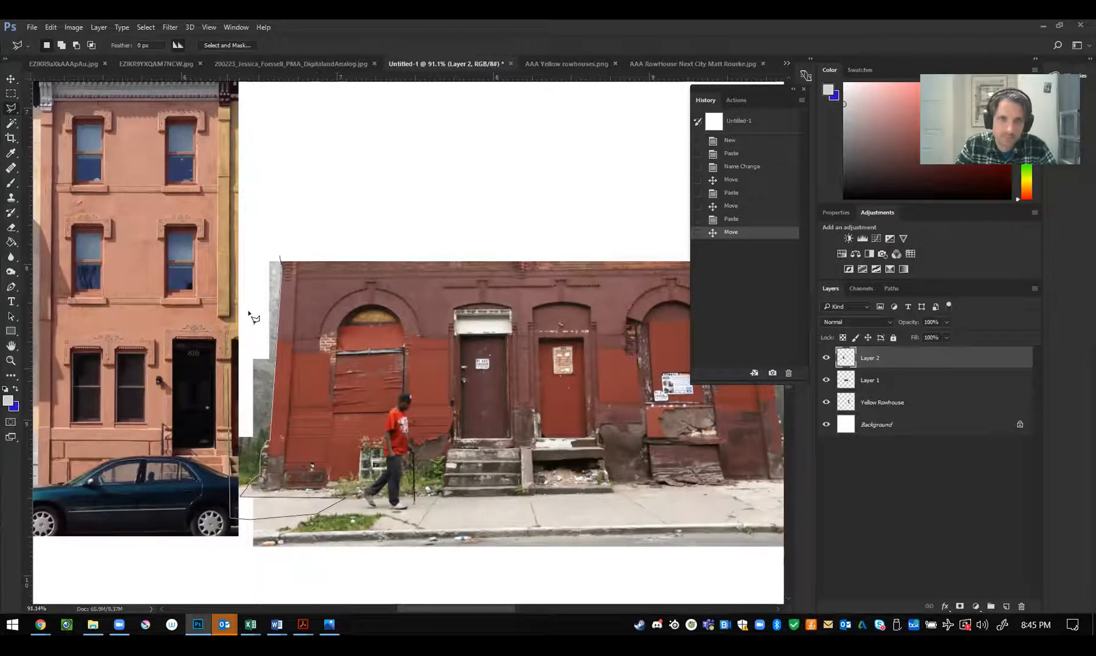
double_click(262, 208)
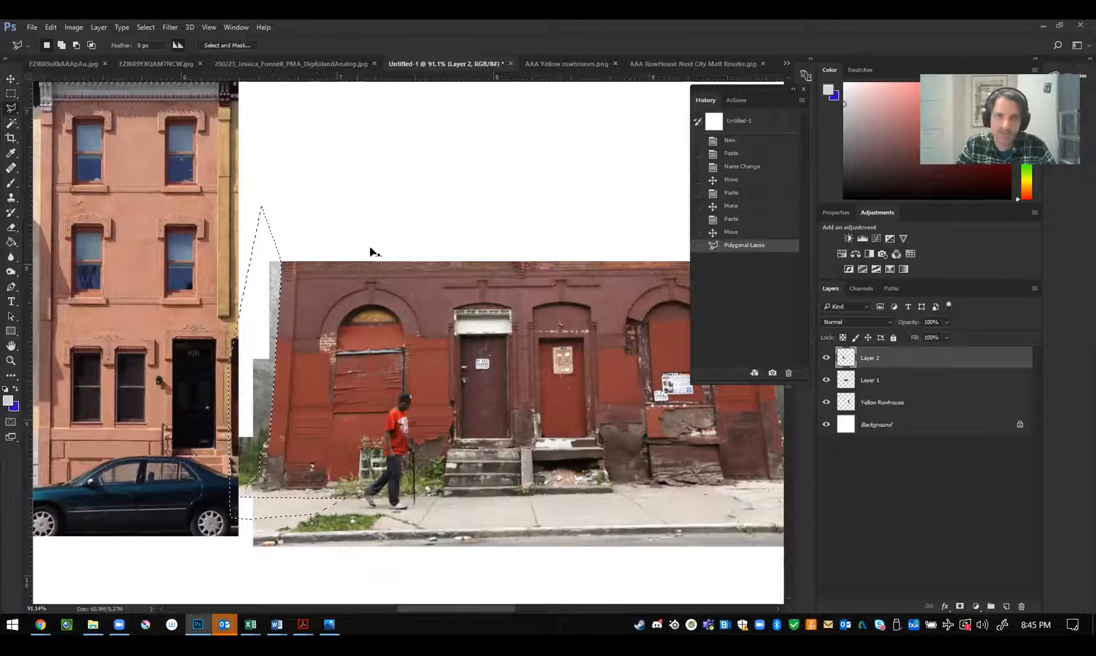
key("ctrl+x")
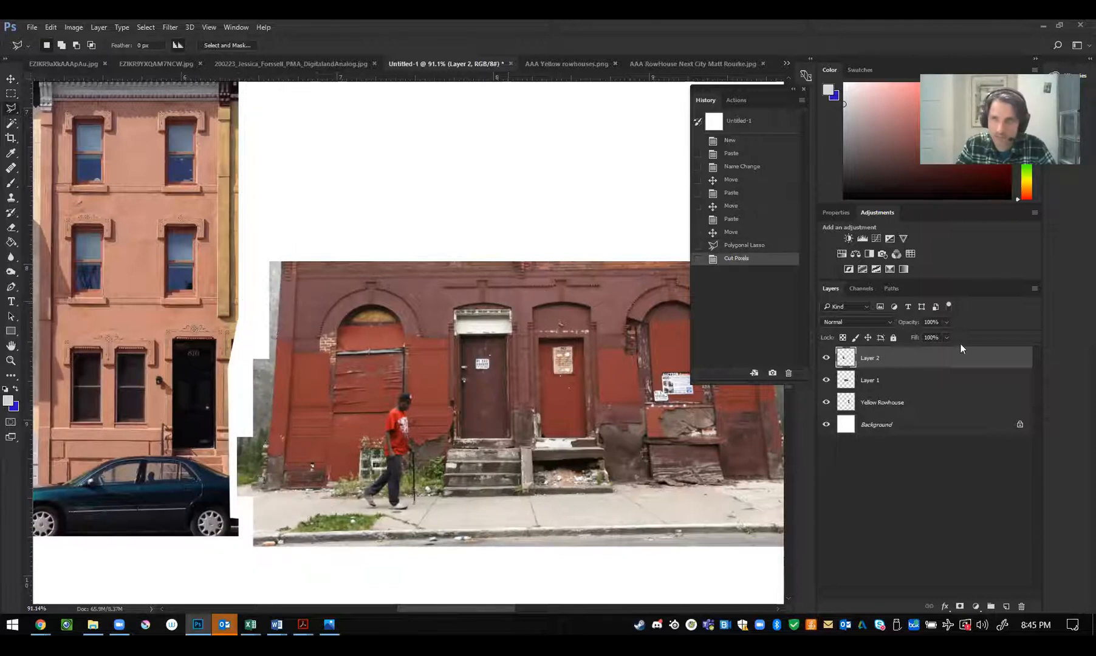
key("ctrl+z")
left_click(916, 381)
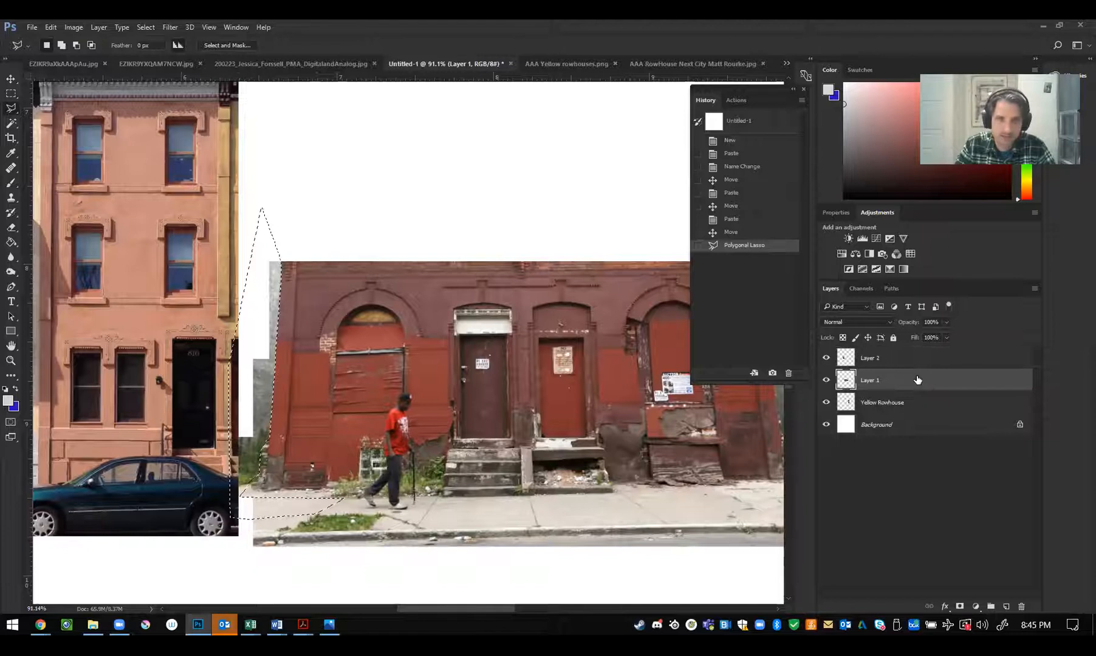
key("ctrl+x")
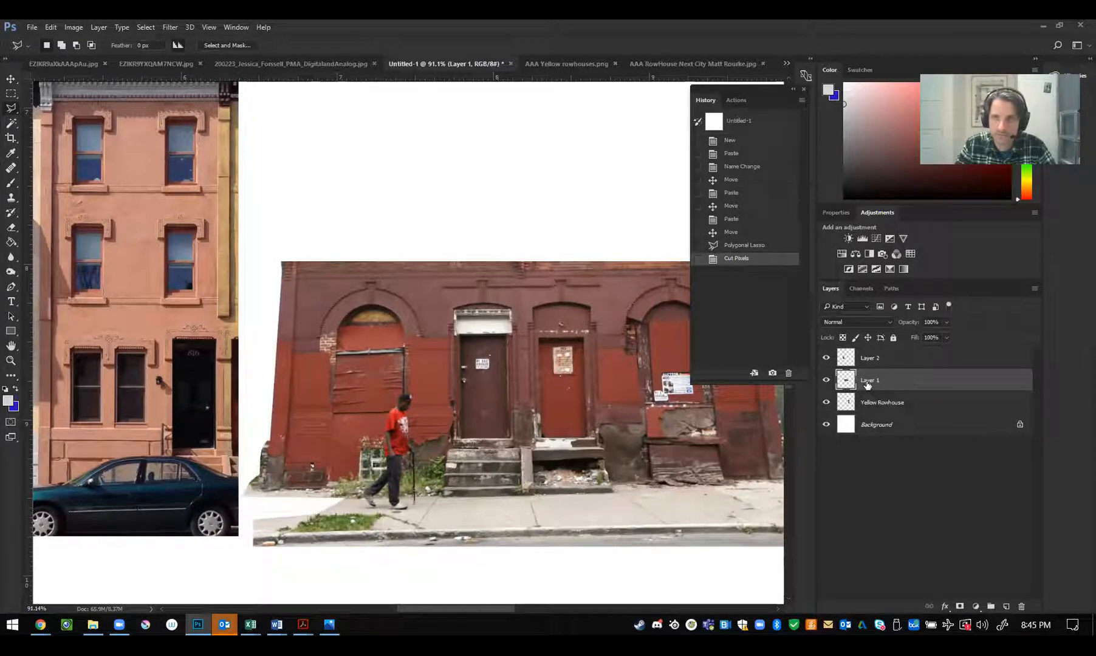
Rename the pink rowhouse's layer as pink house
left_click(727, 170)
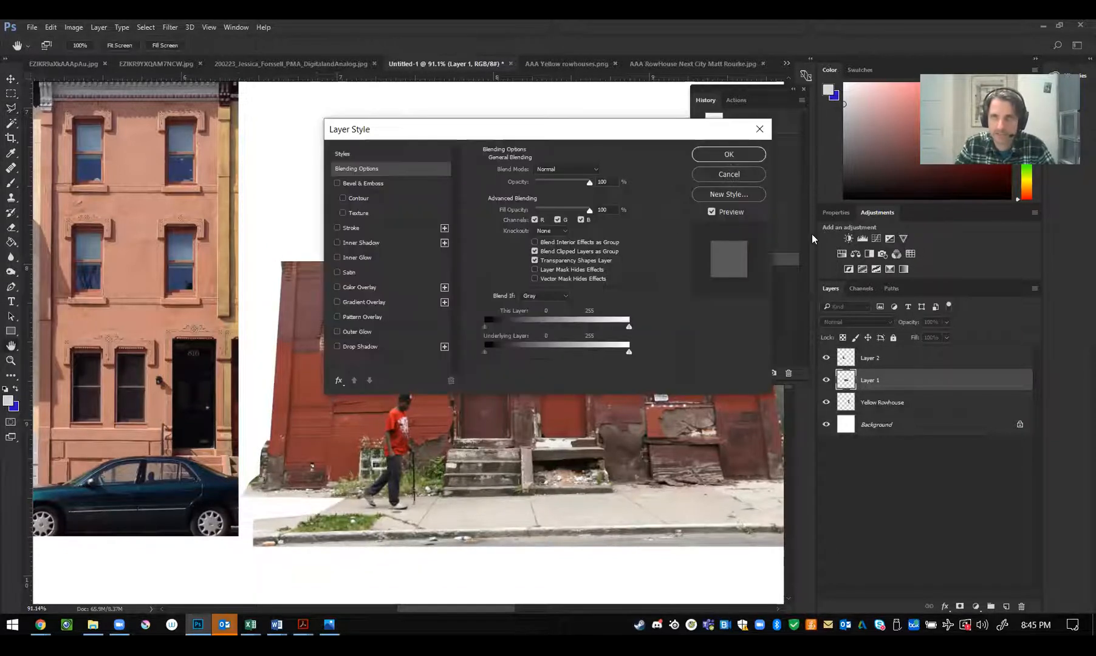
double_click(874, 359)
type("pink house")
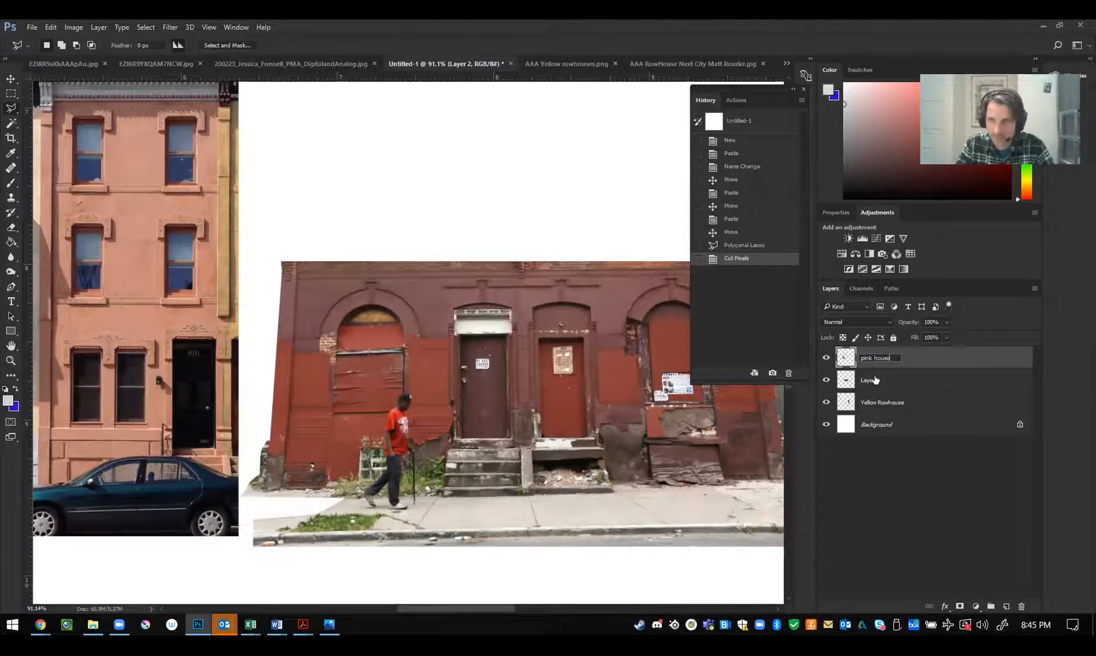
Rename the red rowhouse's layer as row house man in red tshirt
double_click(874, 377)
type("row house red man")
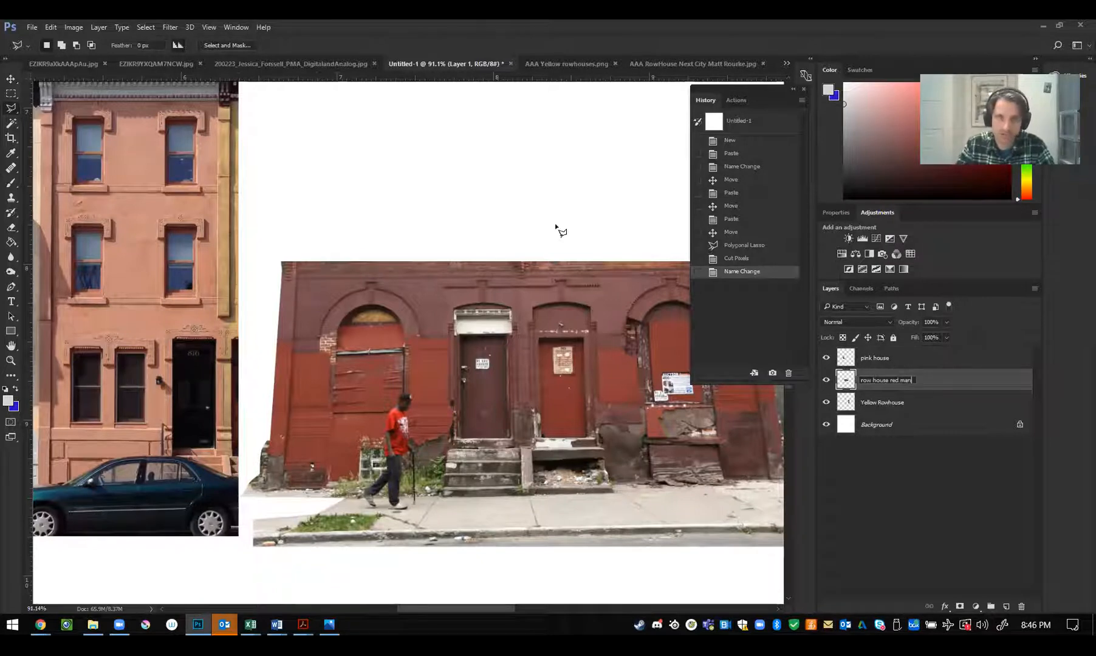
type(" in ")
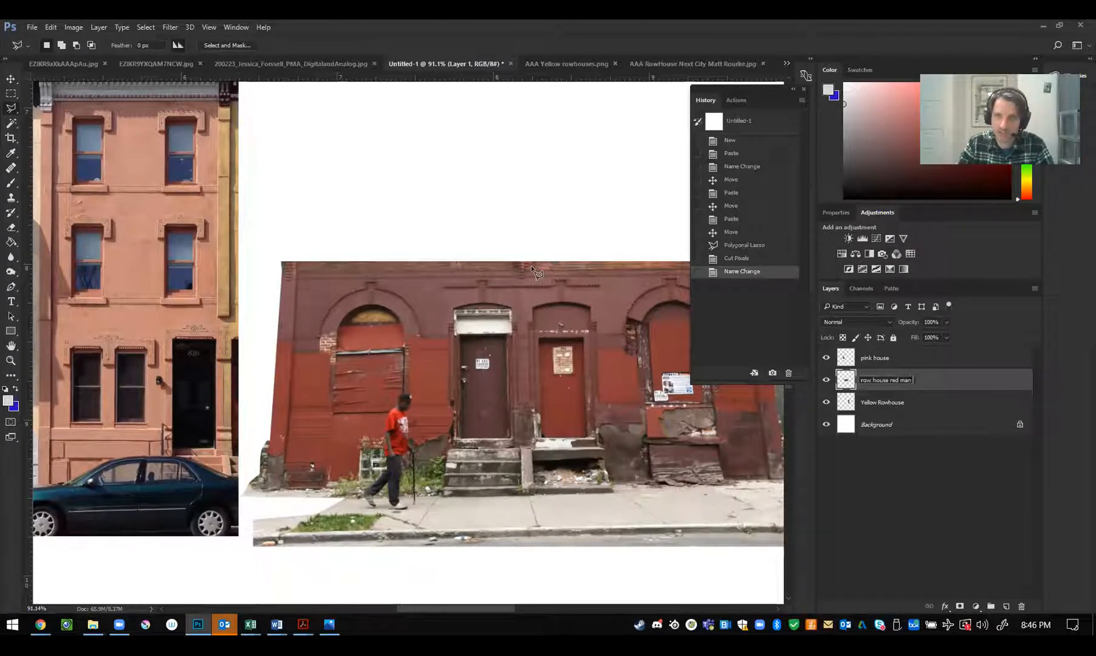
type("red tshirt")
left_click(495, 194)
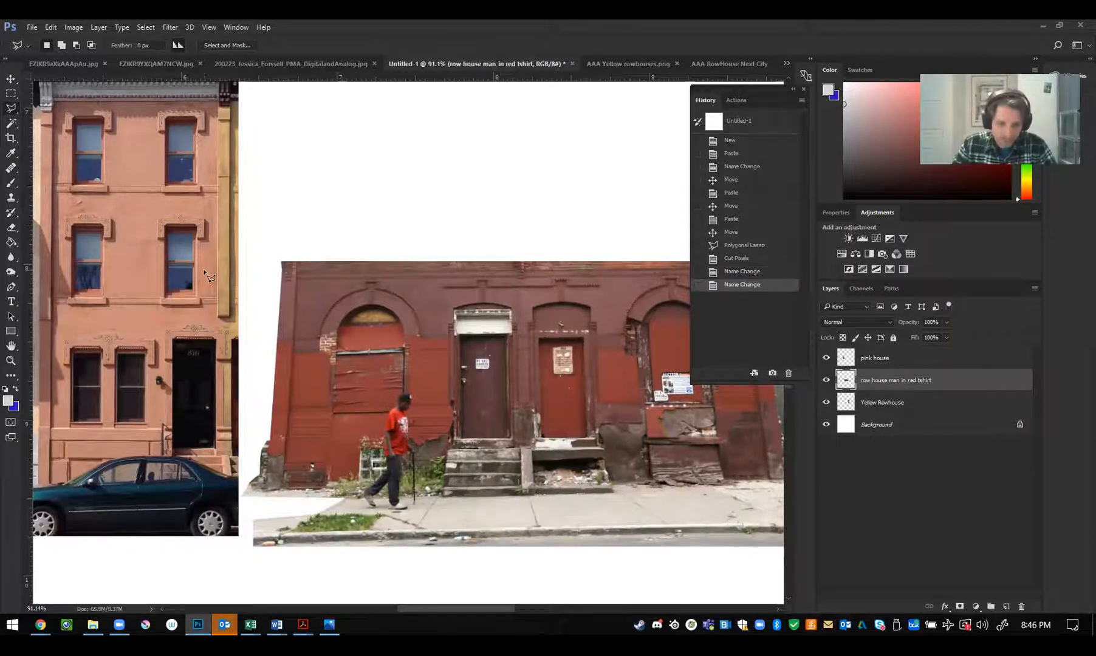
Outline the brick strip along the right half of the red rowhouse's roofline with the Polygonal Lasso and cut it away
scroll(172, 277, "down", 3)
scroll(137, 265, "up", 3)
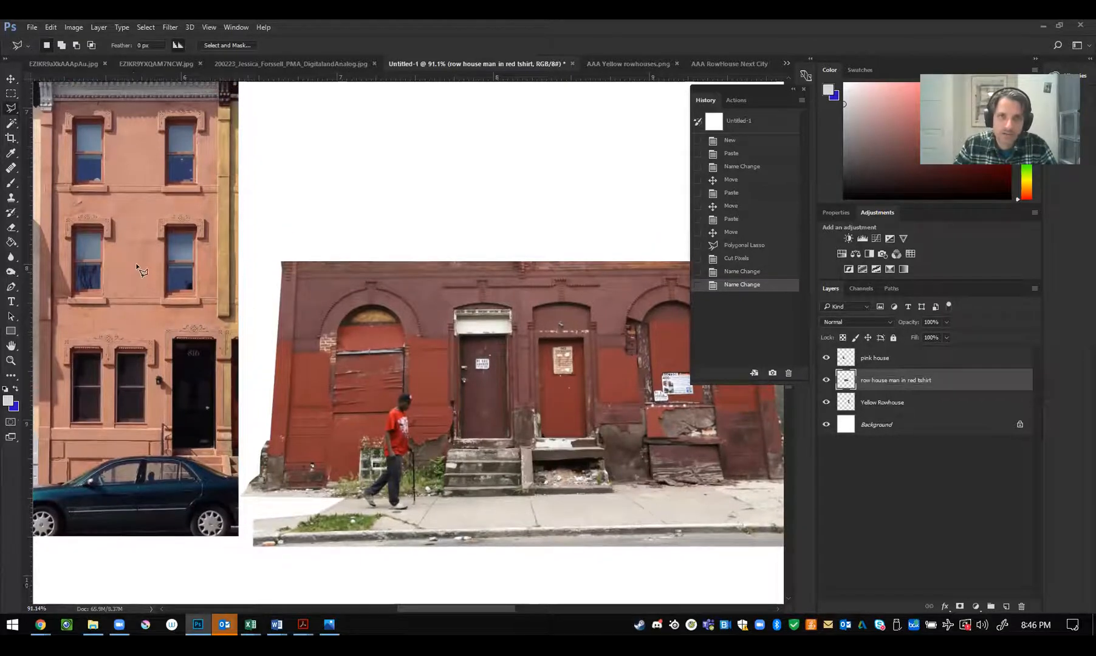
scroll(137, 266, "down", 2)
key("super")
key("super")
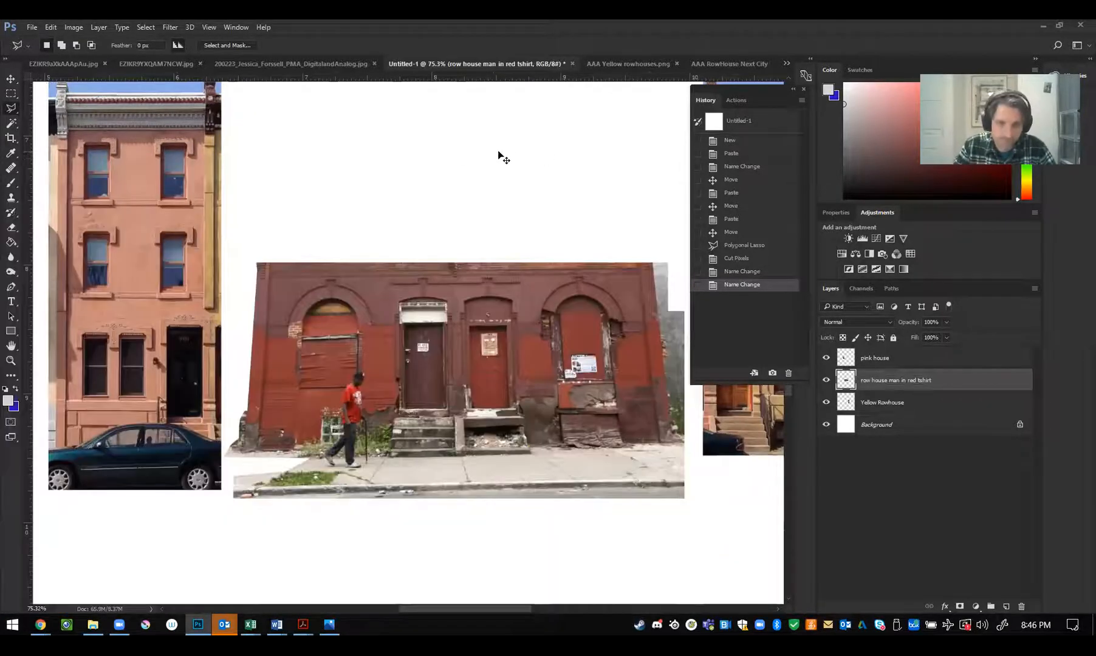
scroll(455, 232, "right", 3)
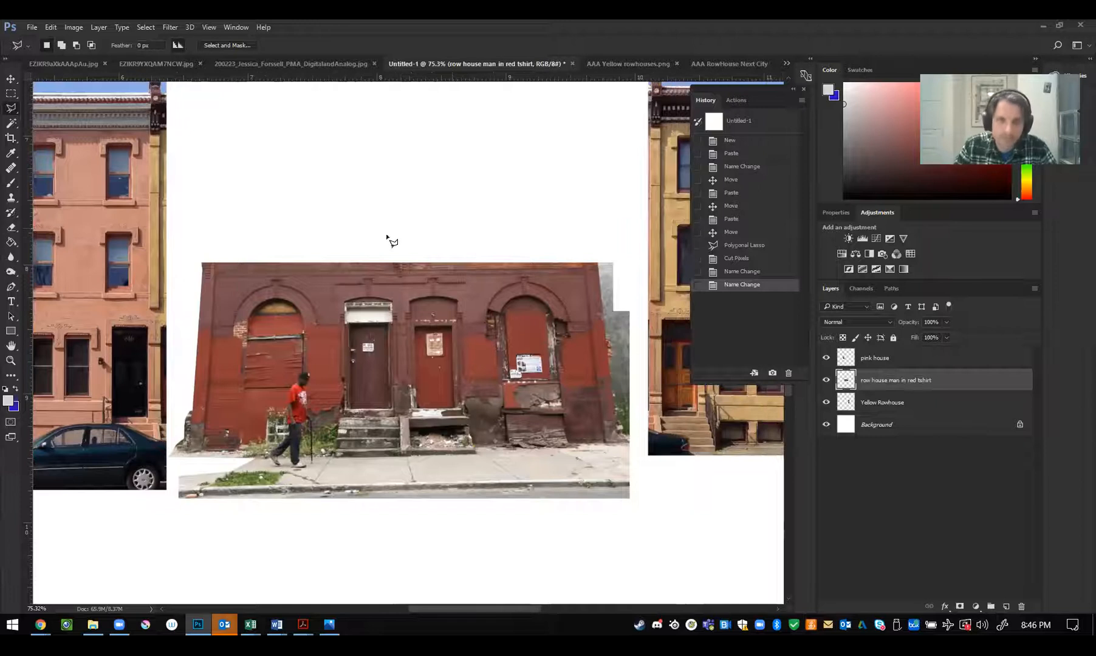
scroll(534, 261, "up", 1)
left_click(546, 256)
left_click(547, 270)
left_click(284, 297)
key("BackSpace")
left_click(336, 271)
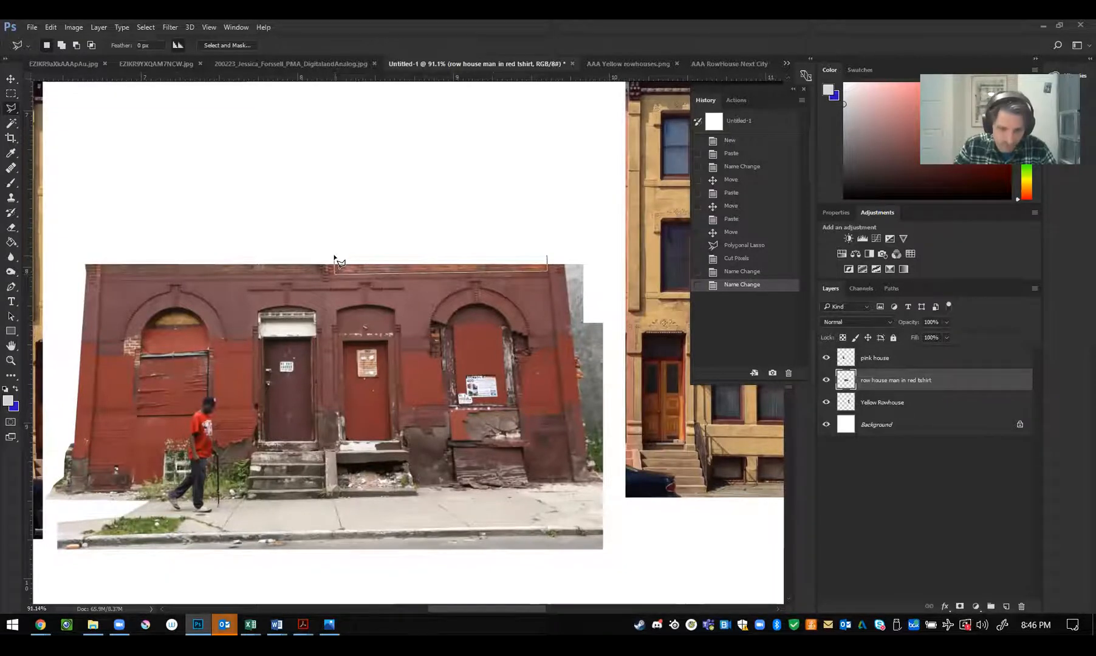
double_click(335, 256)
key("ctrl+x")
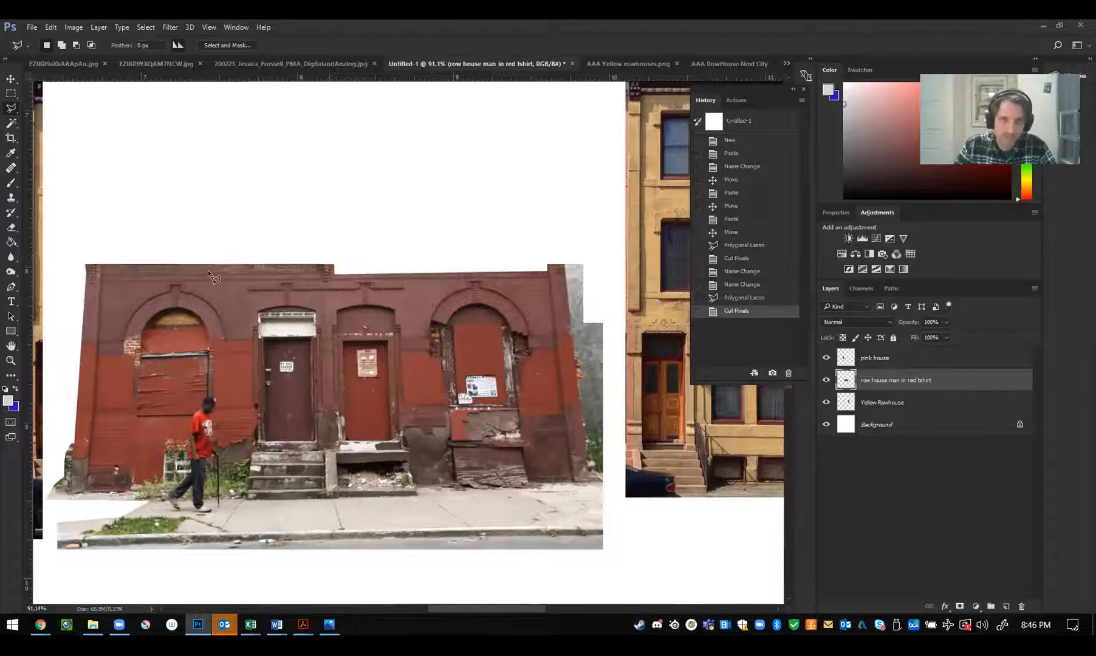
Outline the brick strip between the left and middle piers of the red rowhouse's roofline and cut it away
scroll(139, 249, "up", 1)
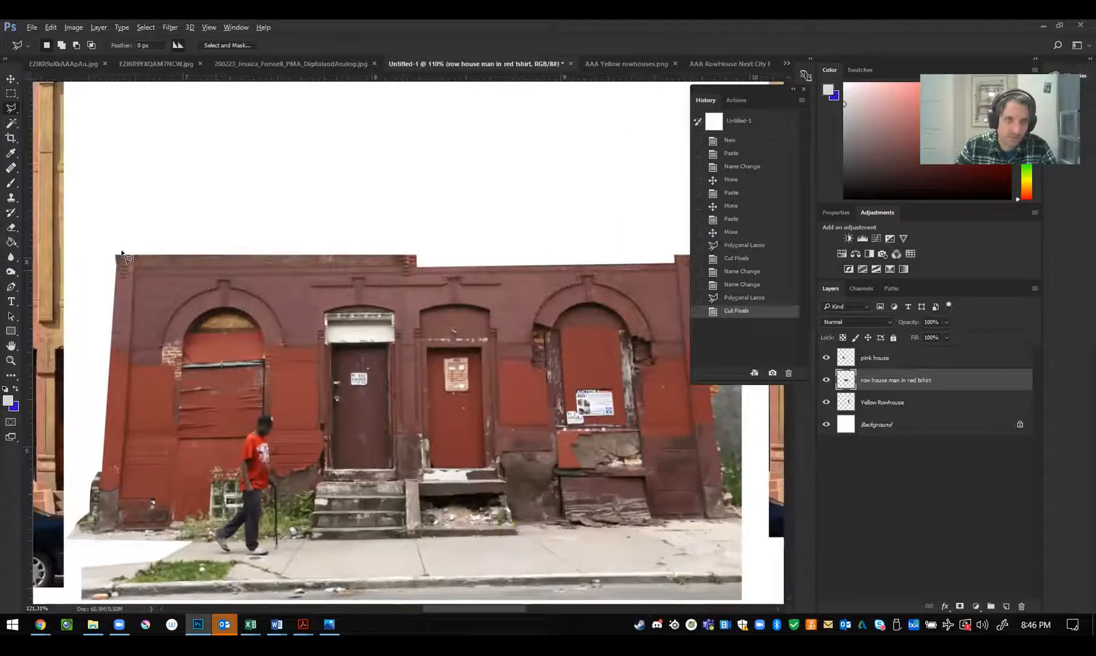
scroll(121, 249, "up", 5)
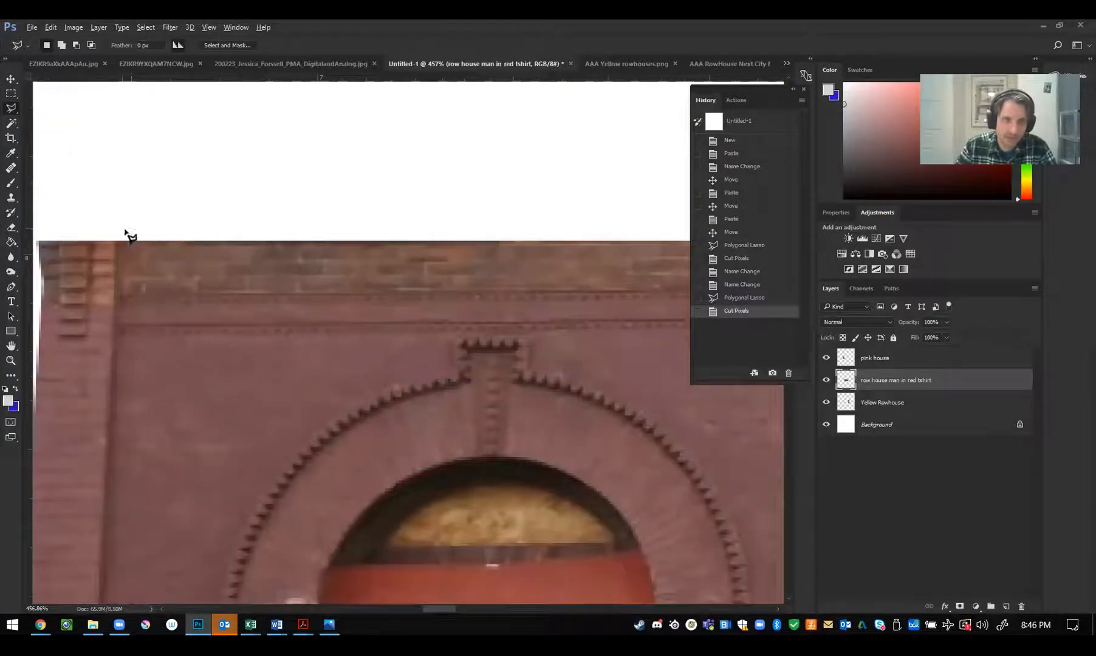
left_click(123, 298)
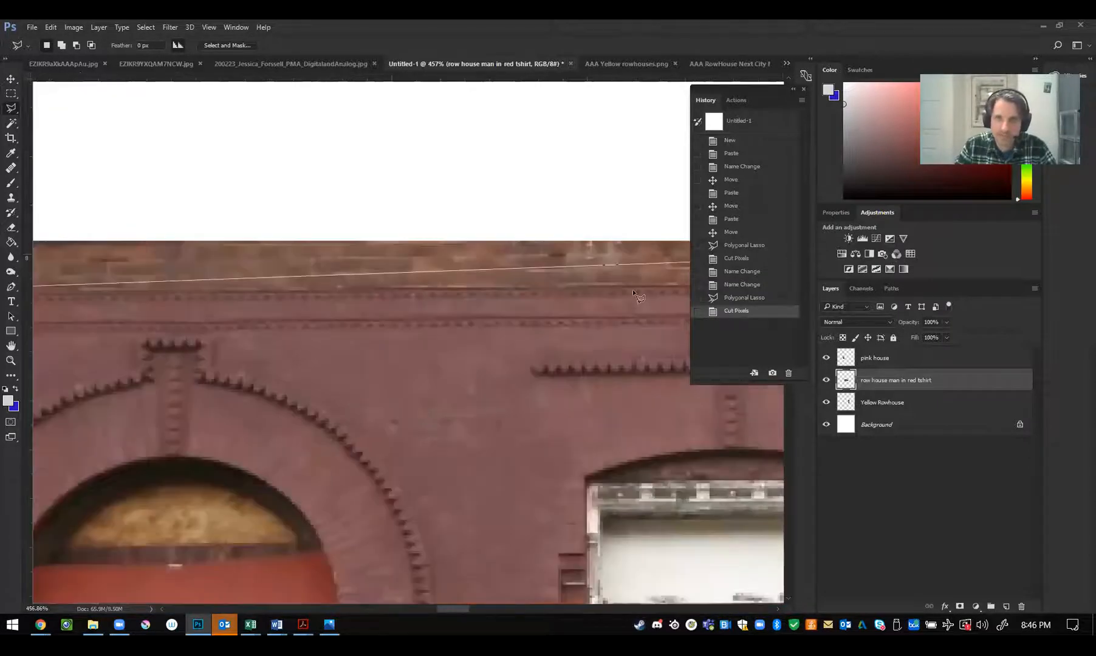
left_click(538, 280)
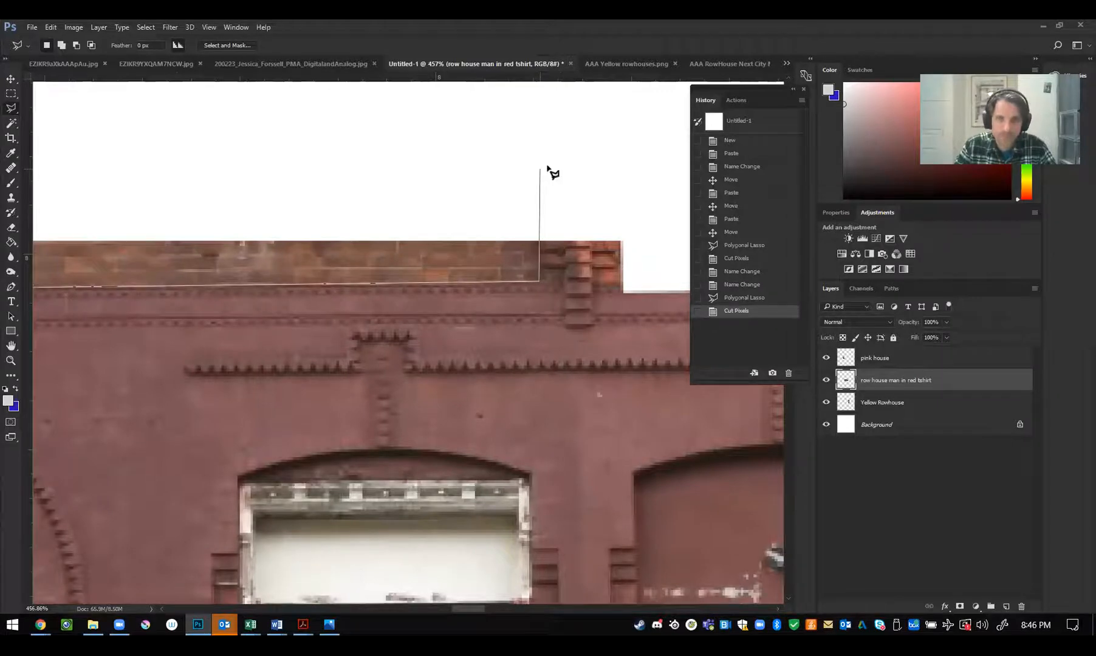
double_click(496, 229)
key("ctrl+x")
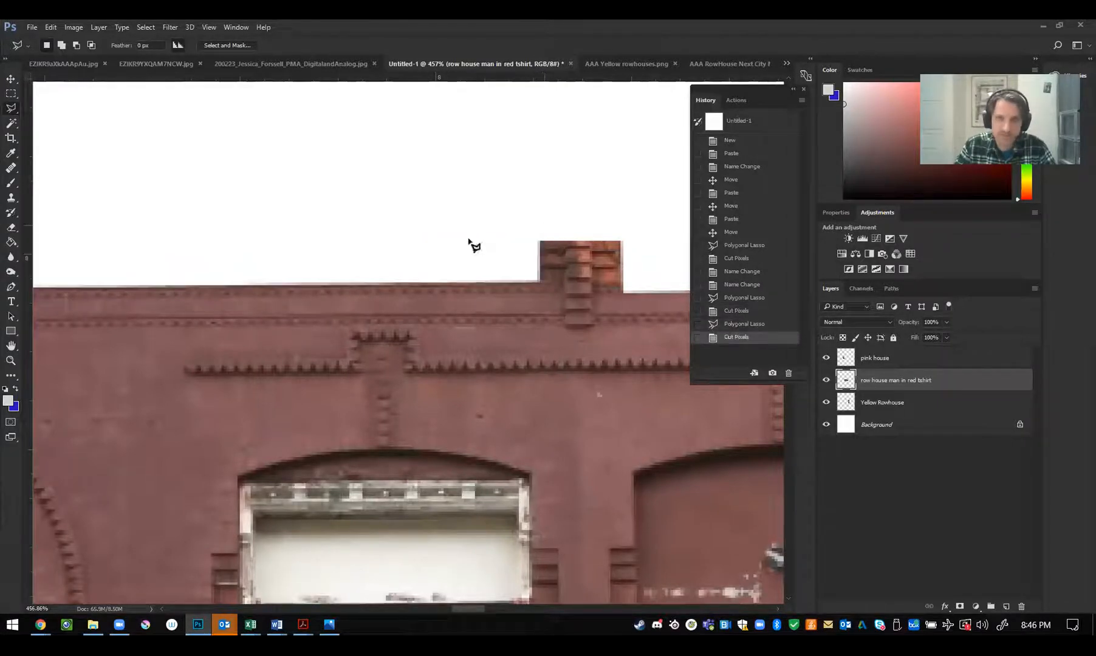
Outline the grey wall and greenery along the red rowhouse's right side with the Polygonal Lasso, following the broken brick edge, and cut it away
scroll(472, 243, "down", 3)
scroll(340, 276, "down", 3)
left_click_drag(676, 313, 425, 309)
scroll(419, 301, "up", 1)
scroll(570, 443, "down", 2)
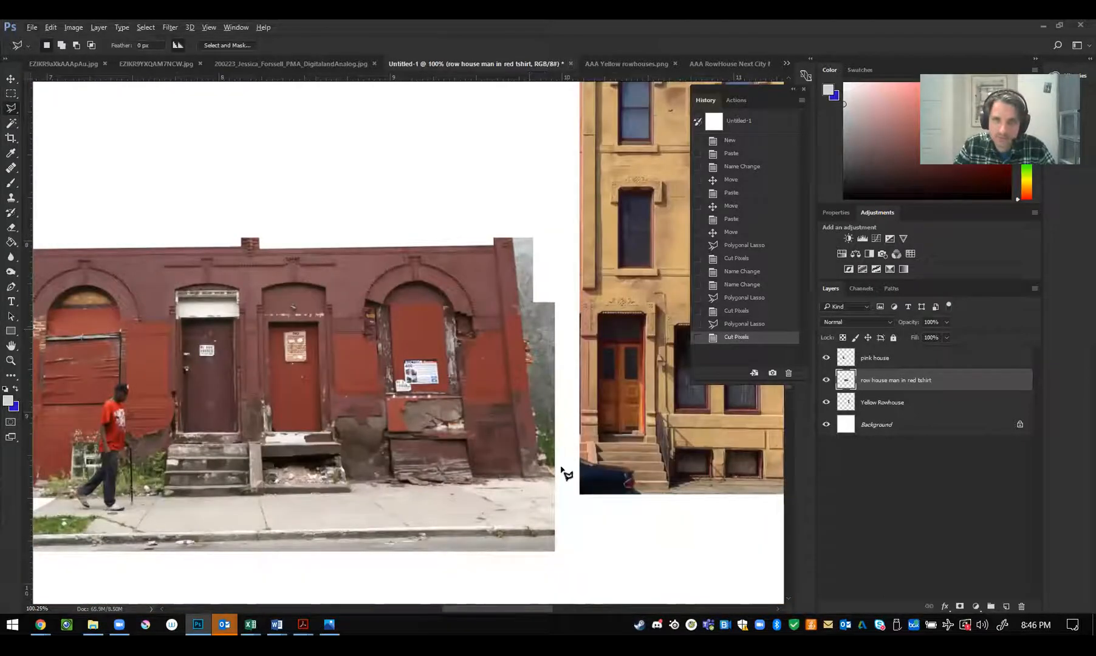
scroll(558, 510, "up", 3)
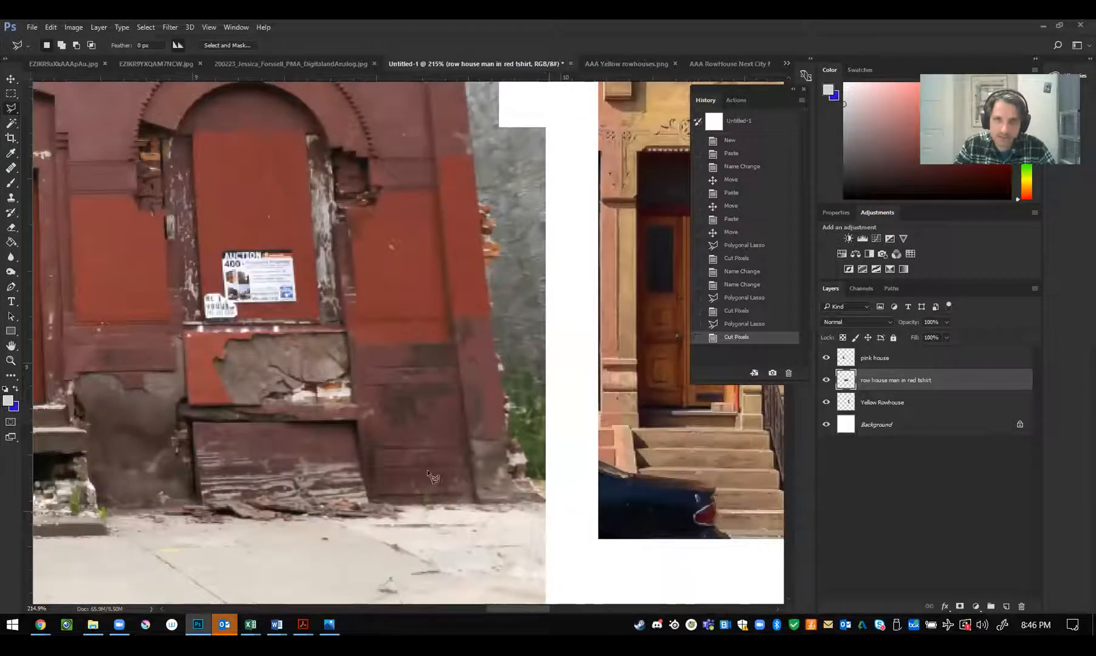
scroll(496, 475, "down", 1)
scroll(526, 502, "down", 2)
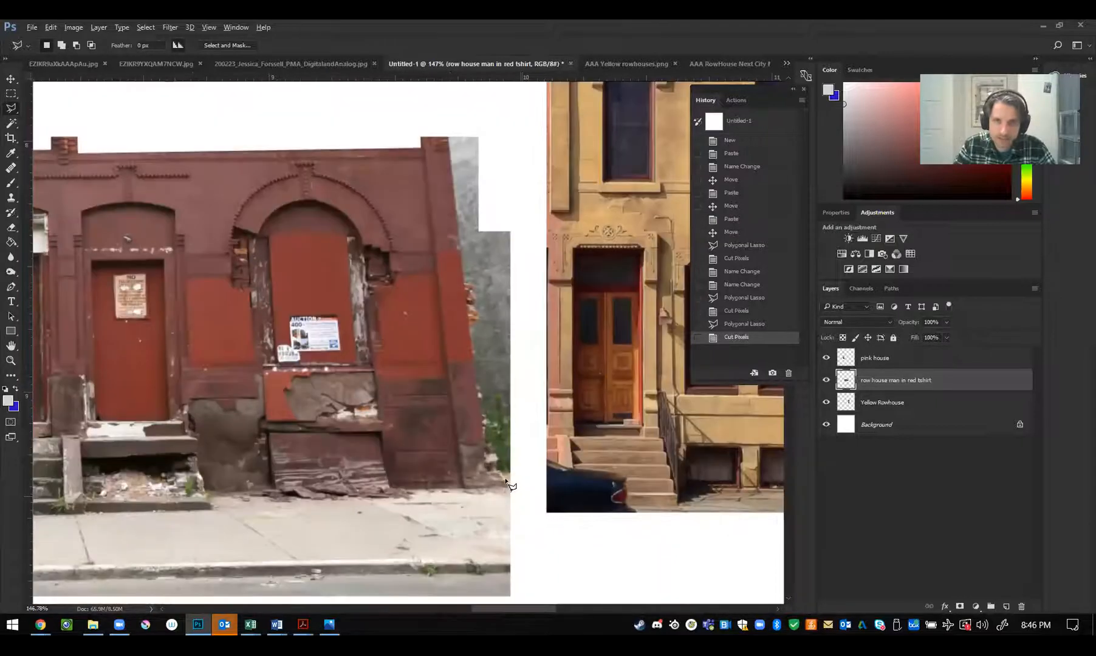
left_click(500, 467)
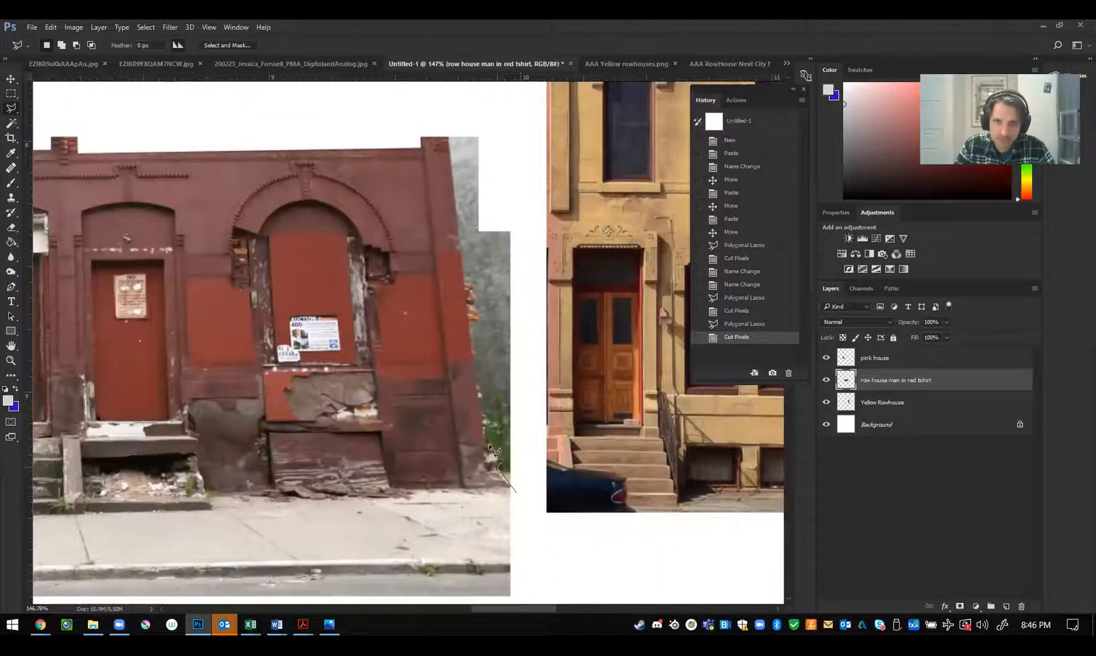
left_click(491, 418)
left_click(480, 399)
left_click(472, 329)
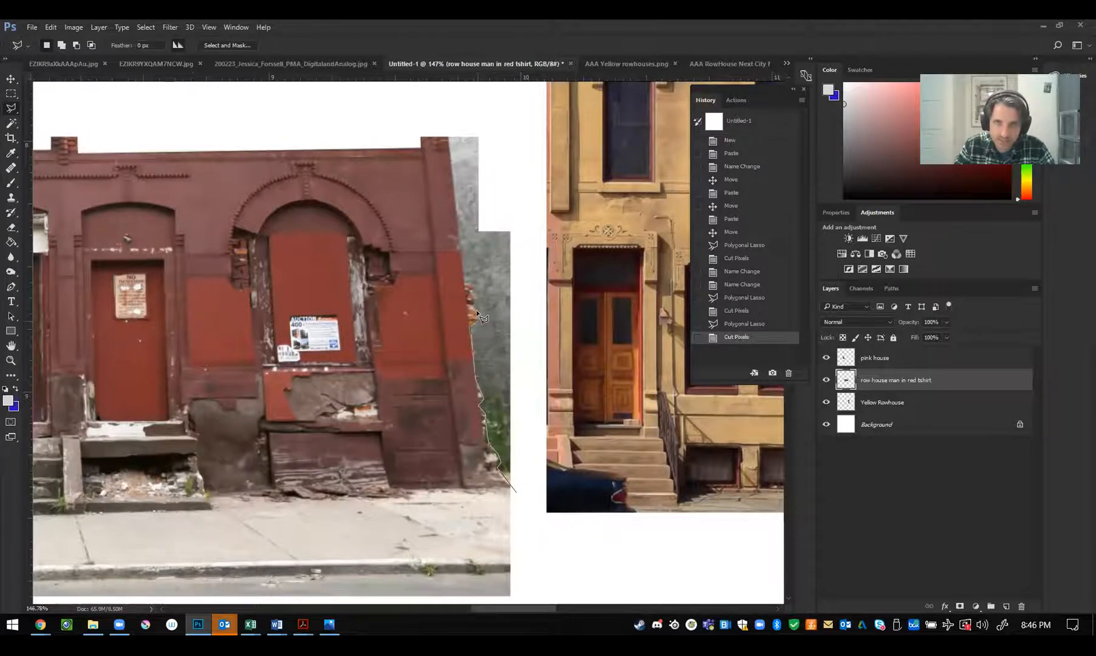
left_click(474, 283)
left_click(464, 281)
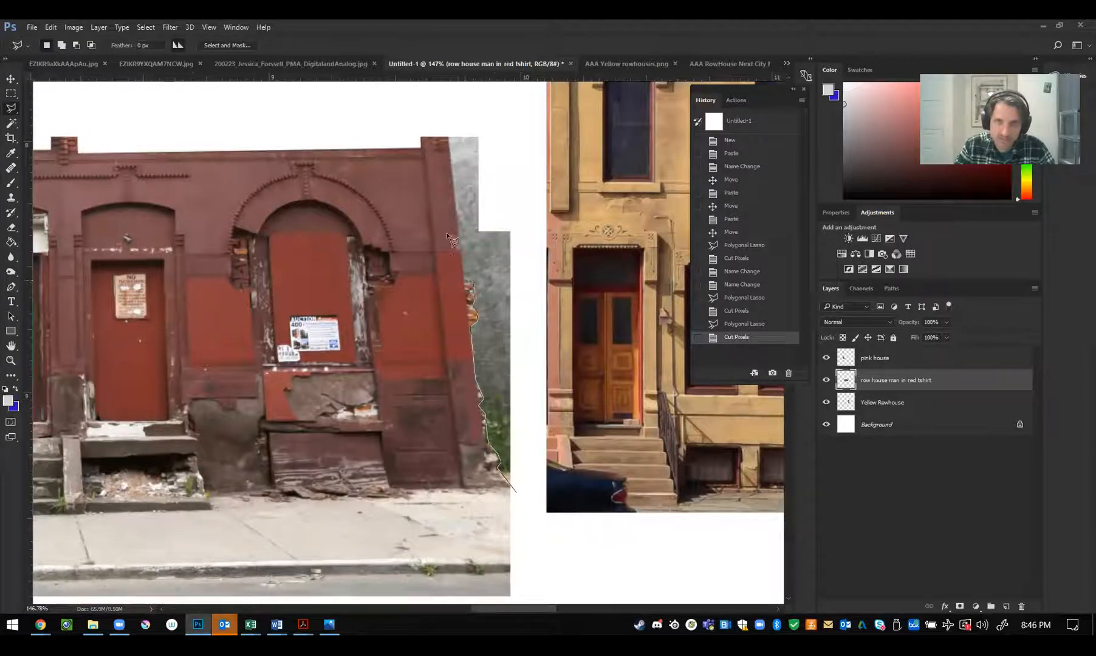
scroll(448, 235, "up", 3)
left_click(446, 215)
left_click(490, 198)
left_click(509, 286)
left_click(519, 380)
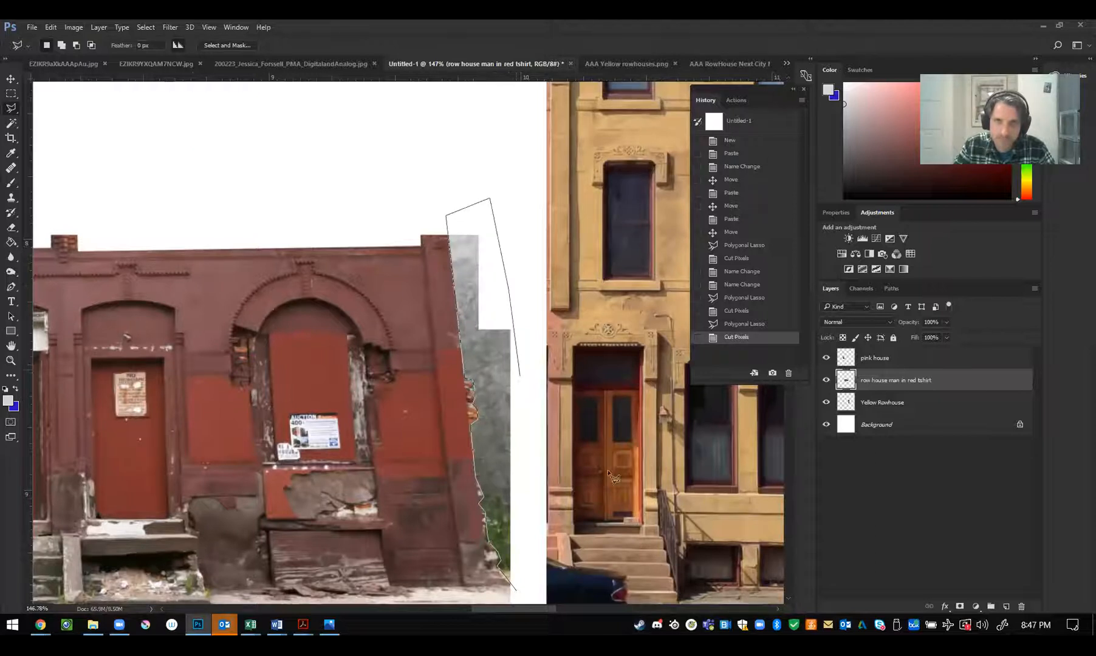
scroll(534, 529, "down", 2)
double_click(563, 535)
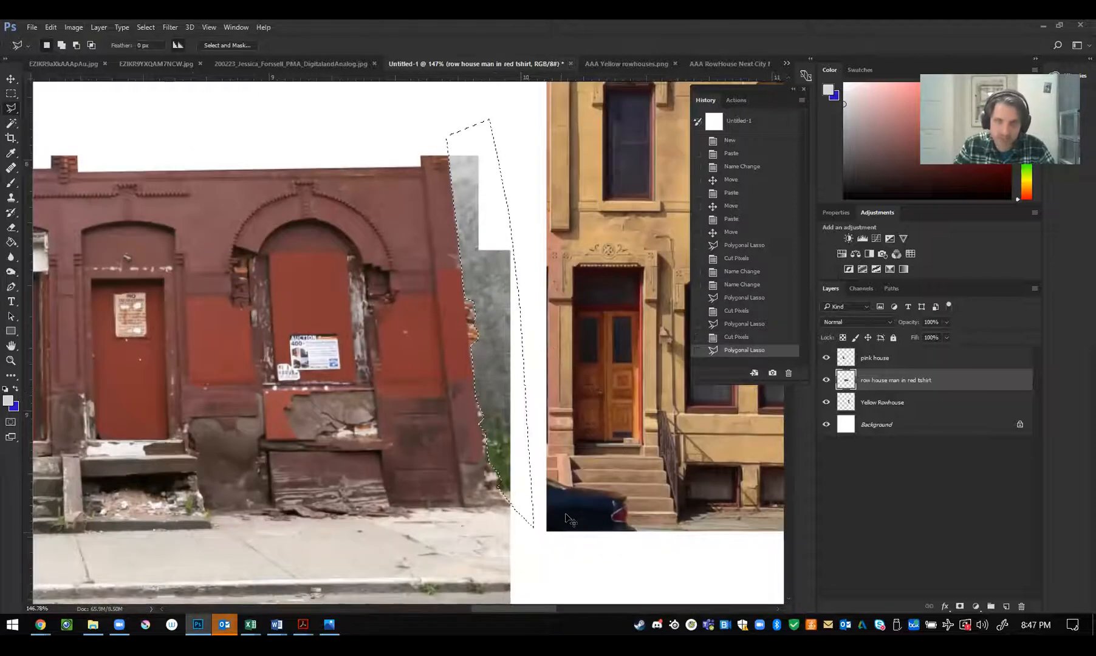
key("ctrl+x")
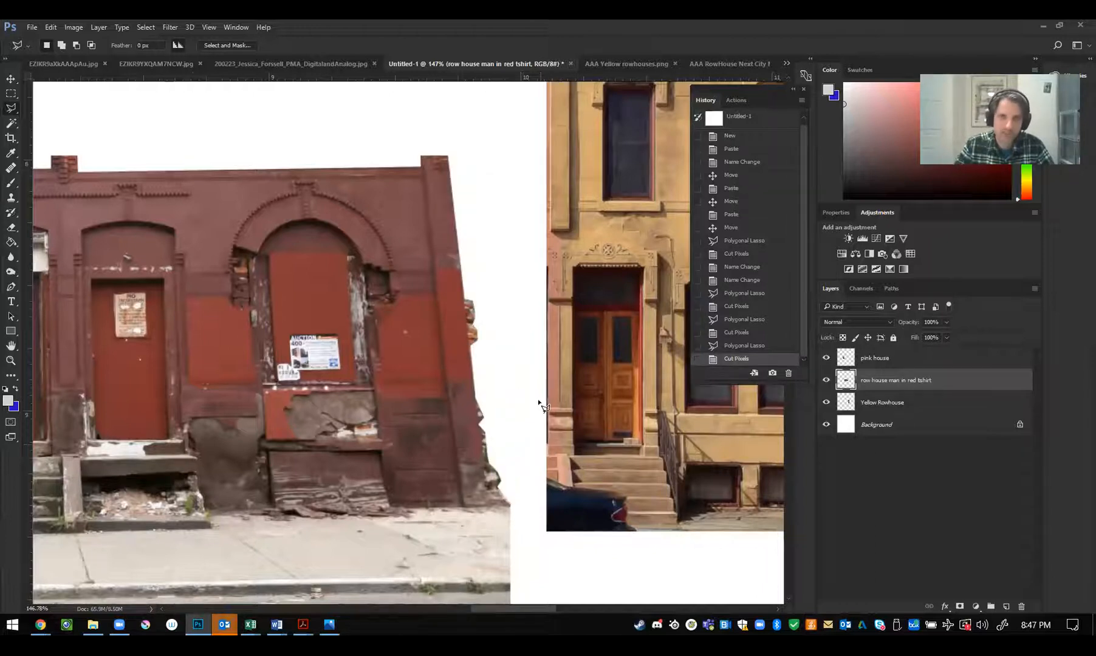
Outline the wedge of pavement at the right end of the red rowhouse's sidewalk and cut it away
scroll(538, 419, "down", 3)
scroll(513, 526, "up", 3)
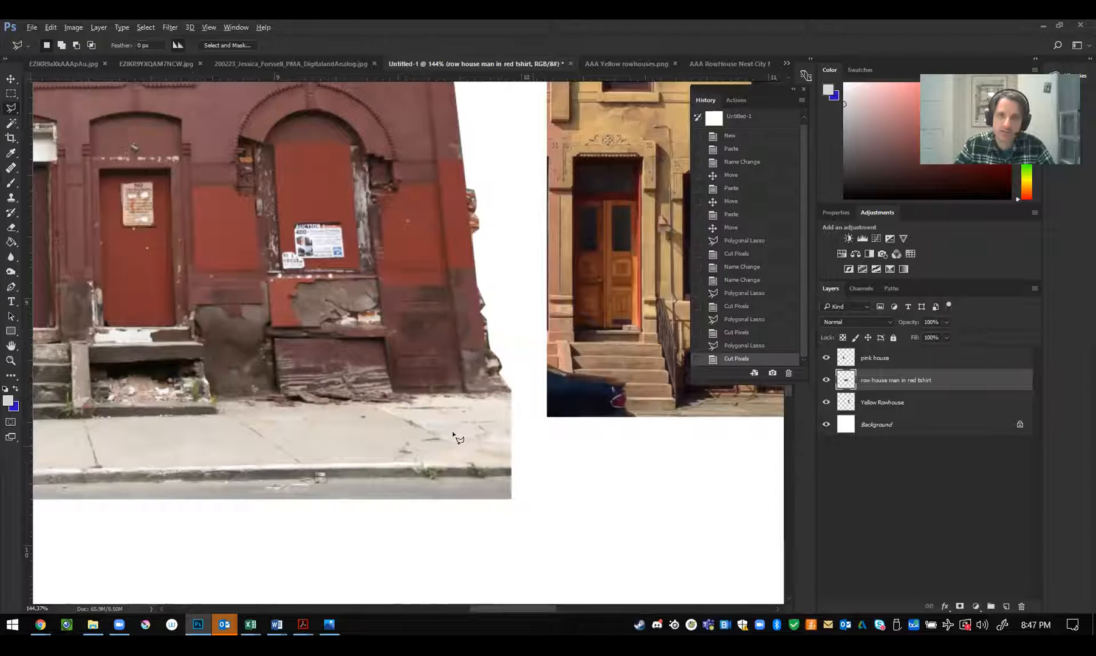
left_click(514, 404)
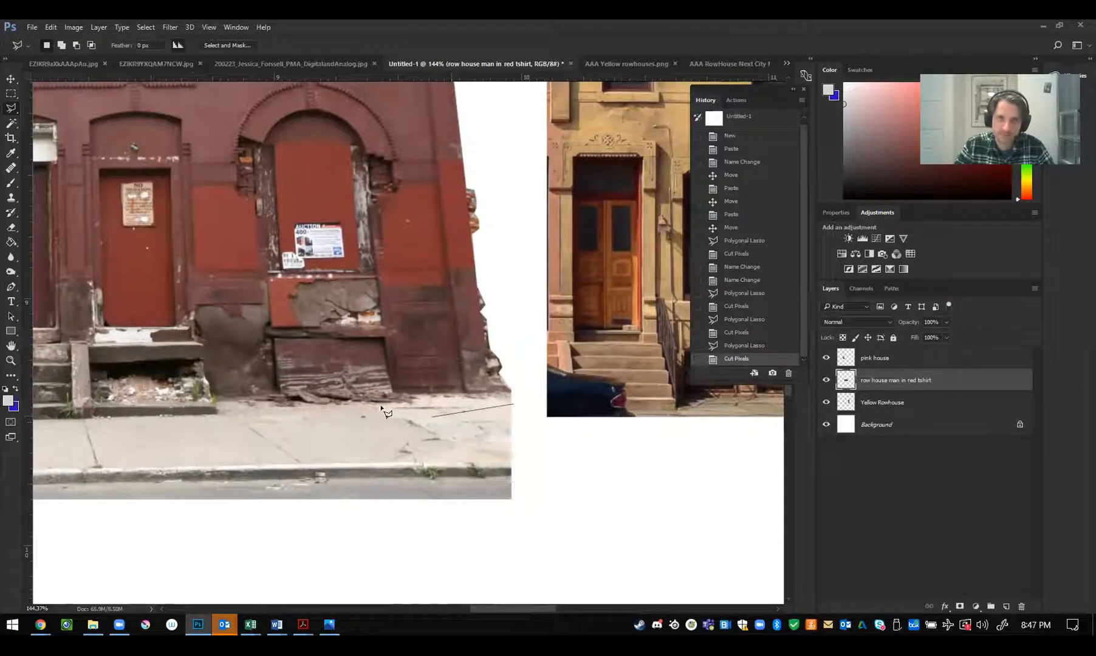
left_click(489, 395)
left_click(515, 407)
left_click(377, 408)
left_click(440, 438)
left_click(512, 444)
left_click(513, 458)
left_click(552, 471)
left_click(573, 421)
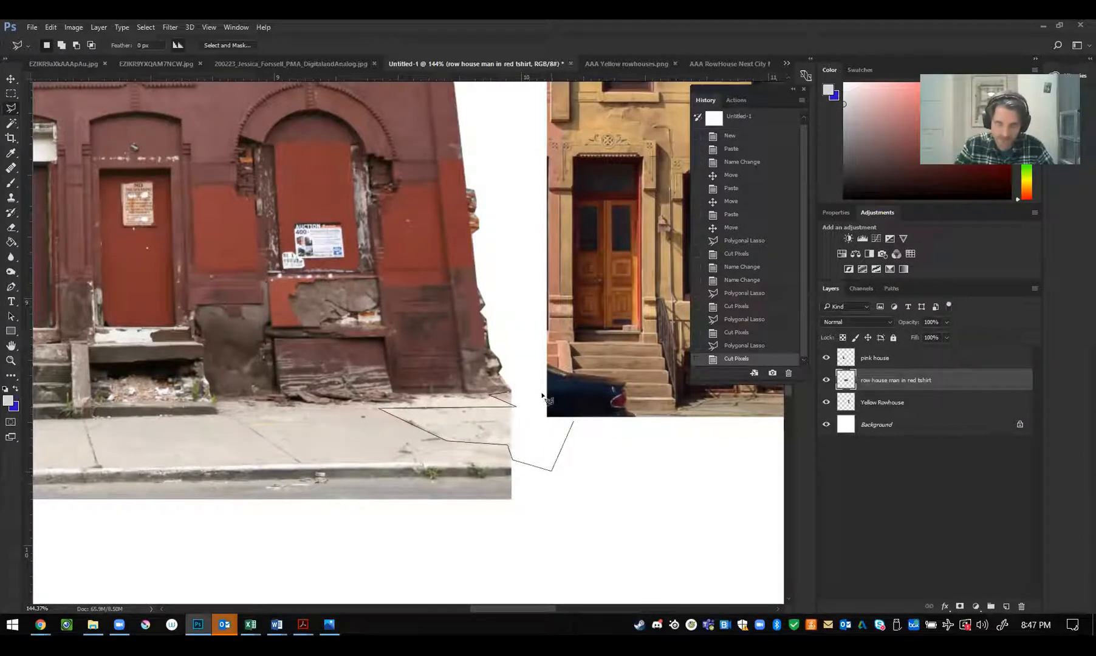
left_click(491, 395)
key("ctrl+x")
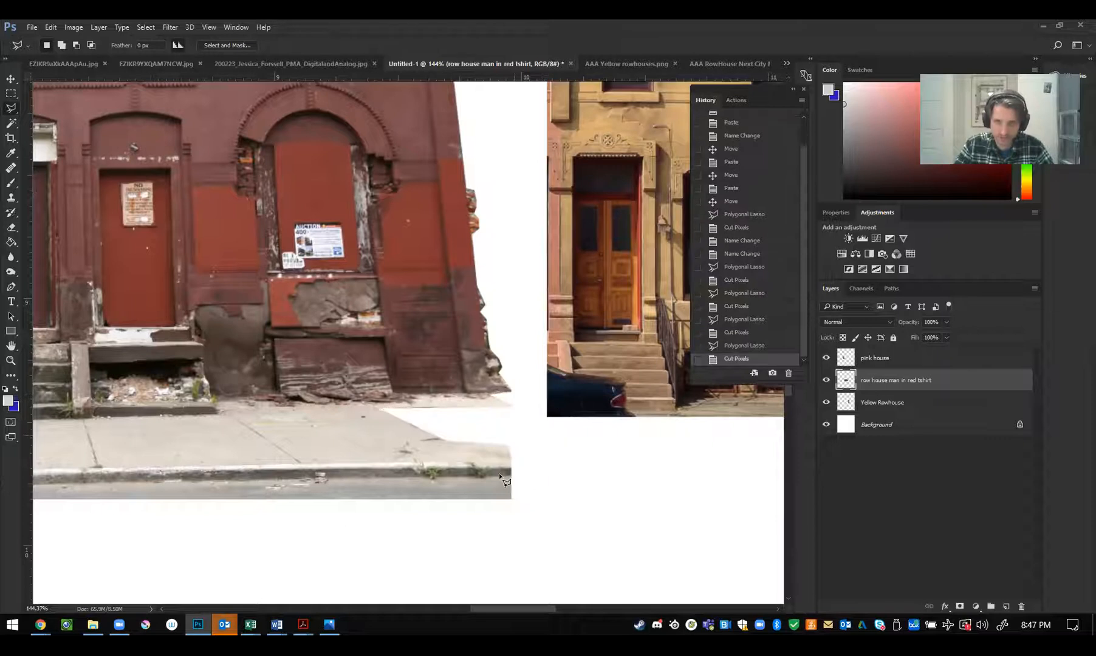
Outline the street strip below the curb along the red rowhouse's full width, including the left sidewalk corner, and cut it away
left_click(463, 476)
left_click(431, 480)
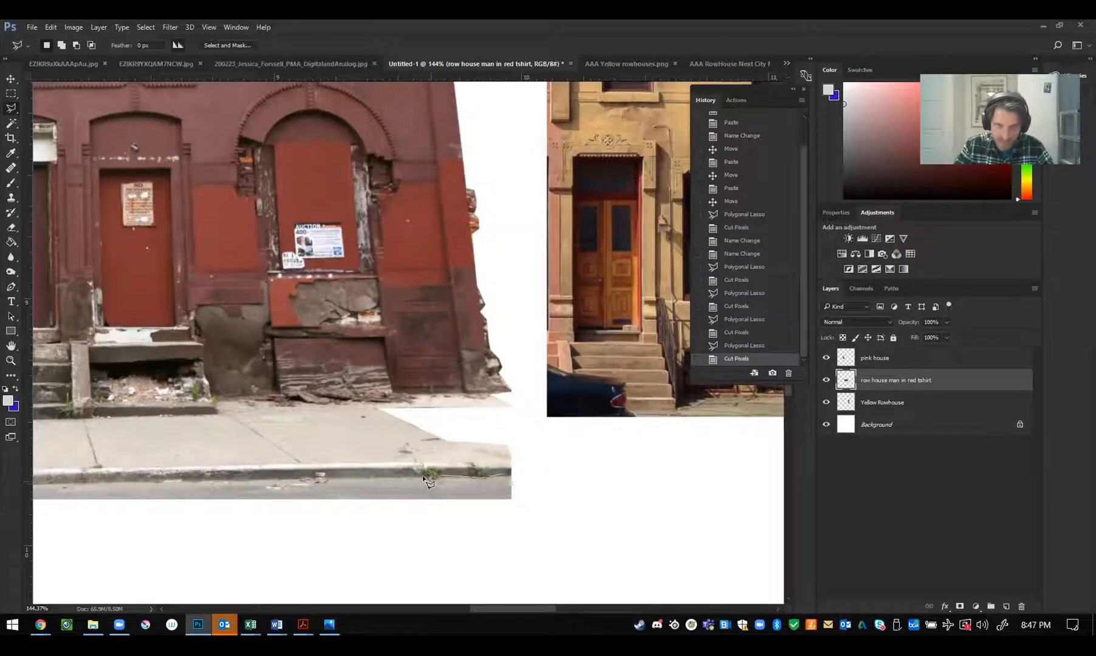
left_click(293, 480)
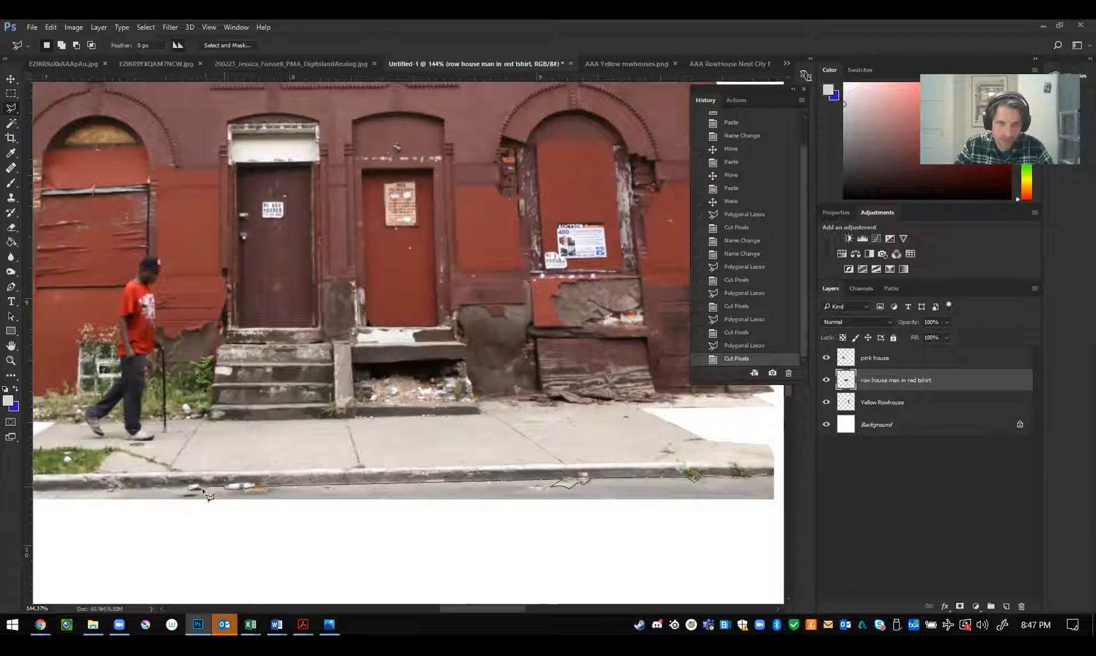
left_click(176, 488)
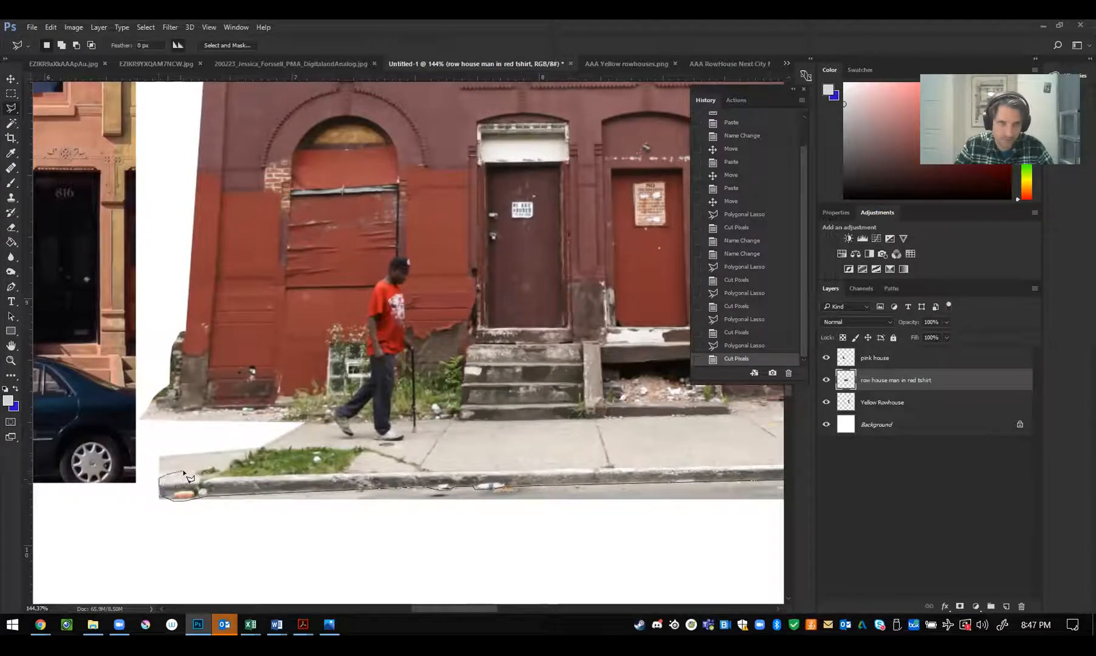
left_click(215, 446)
left_click(152, 448)
left_click(119, 547)
left_click(436, 553)
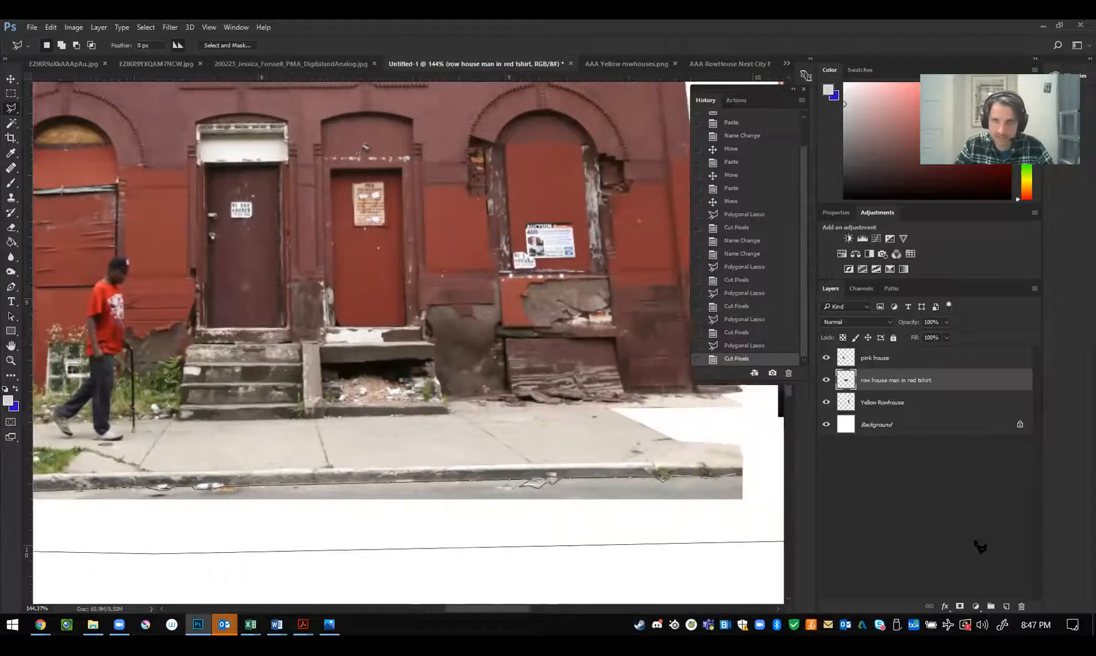
left_click(703, 535)
double_click(691, 470)
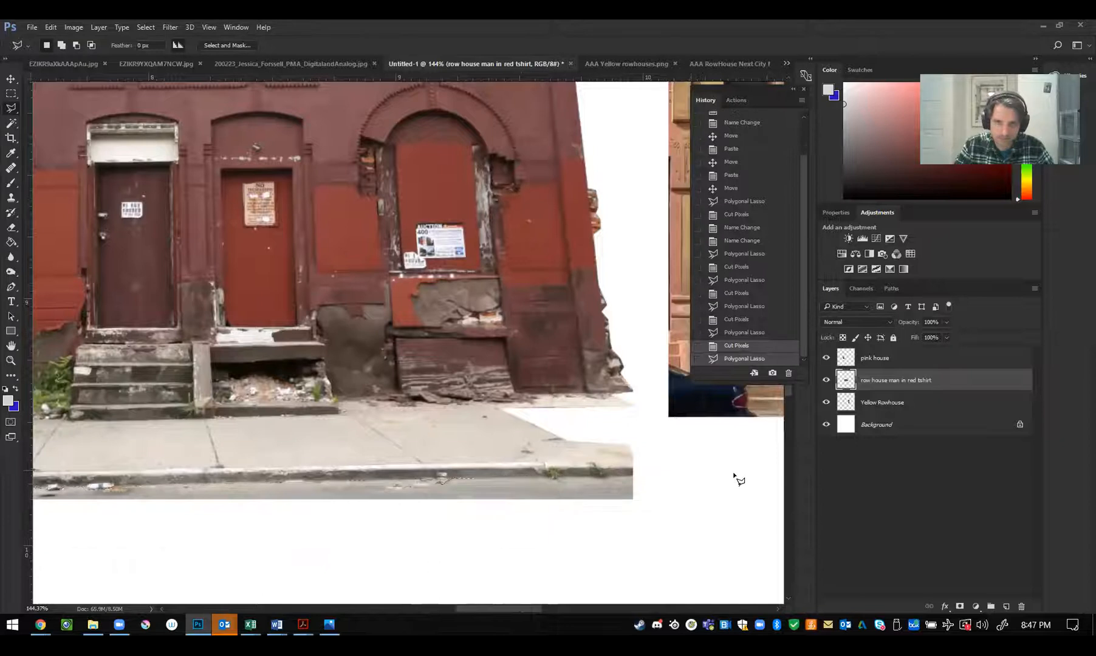
scroll(729, 492, "down", 4)
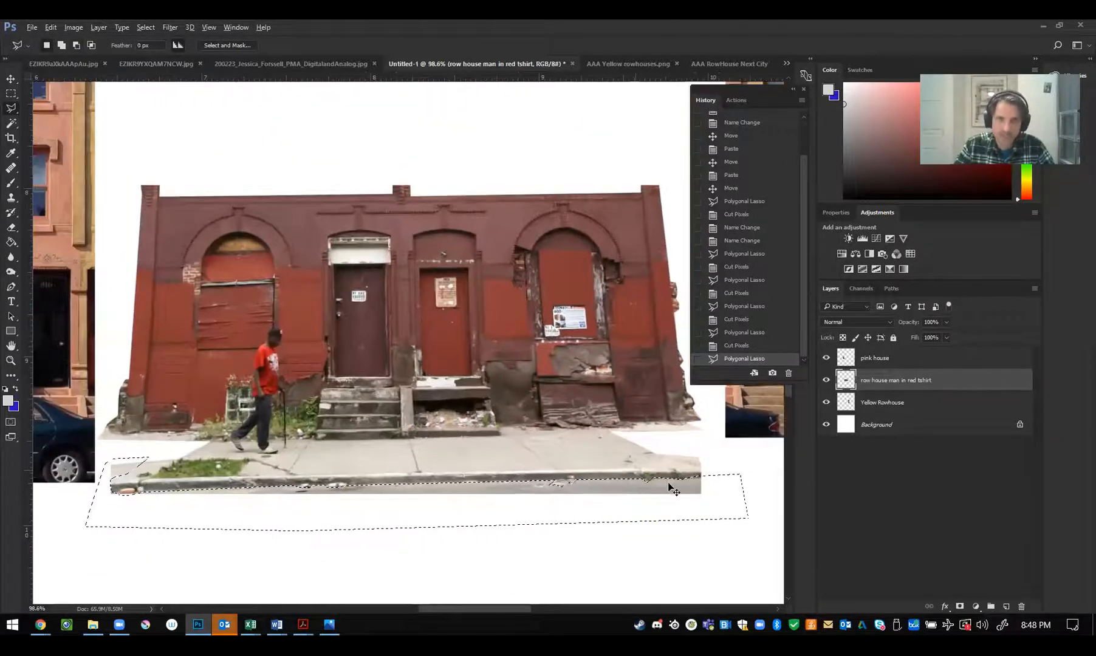
key("ctrl+x")
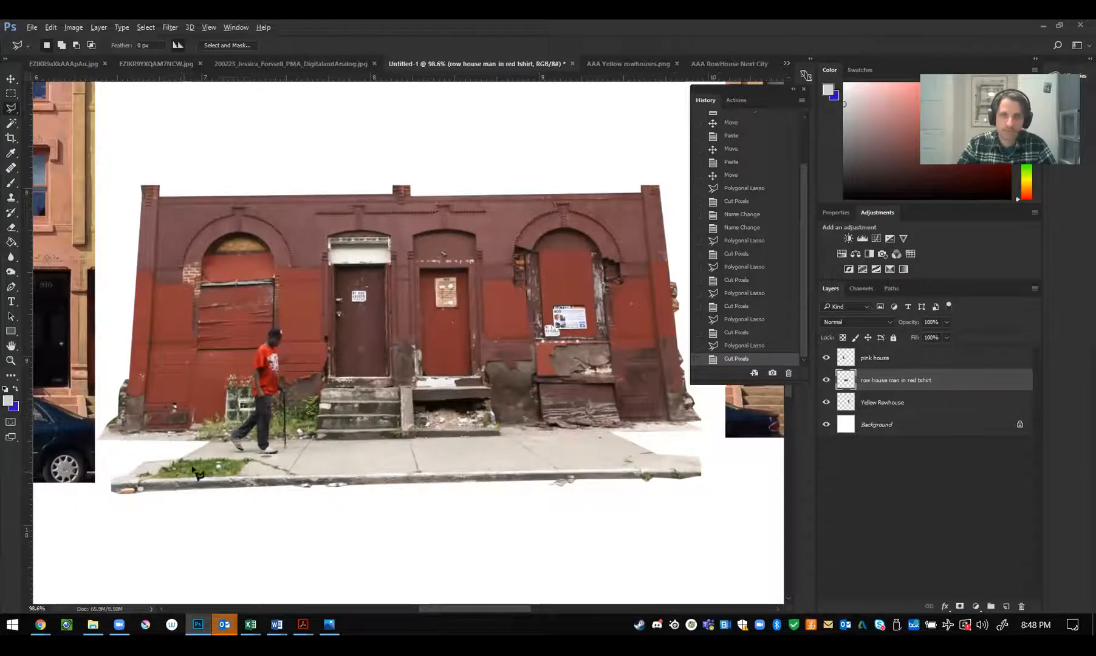
Examine the trimmed red rowhouse alongside the untrimmed pink and yellow rowhouses
scroll(492, 355, "down", 3)
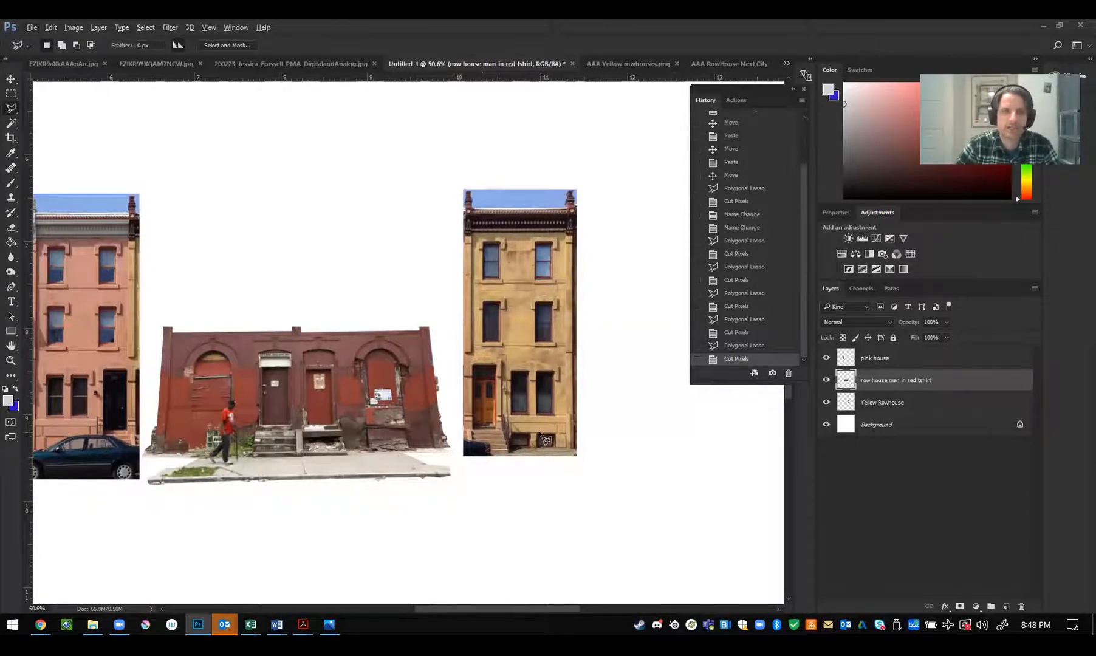
scroll(540, 313, "up", 3)
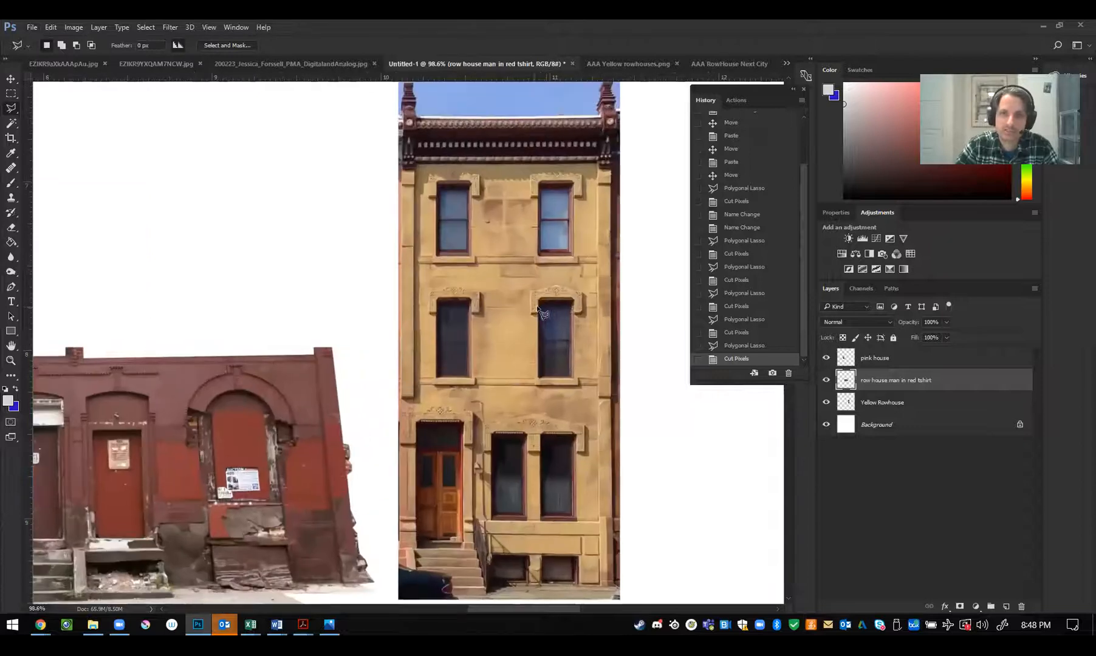
scroll(517, 345, "down", 2)
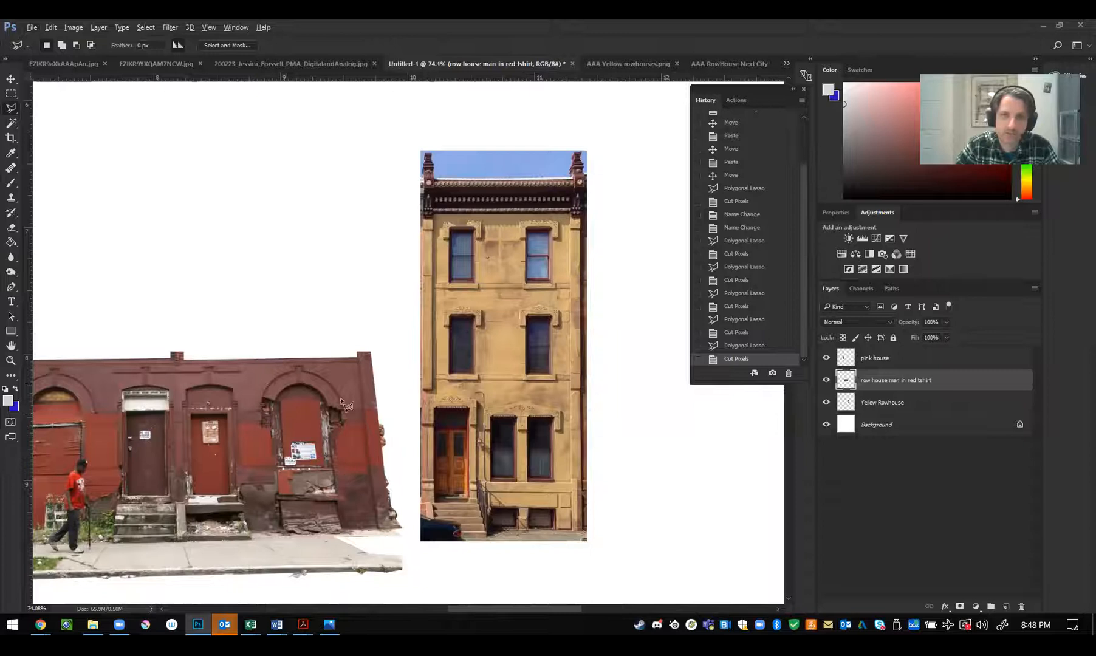
scroll(670, 409, "down", 1)
scroll(664, 402, "down", 3)
scroll(266, 462, "up", 4)
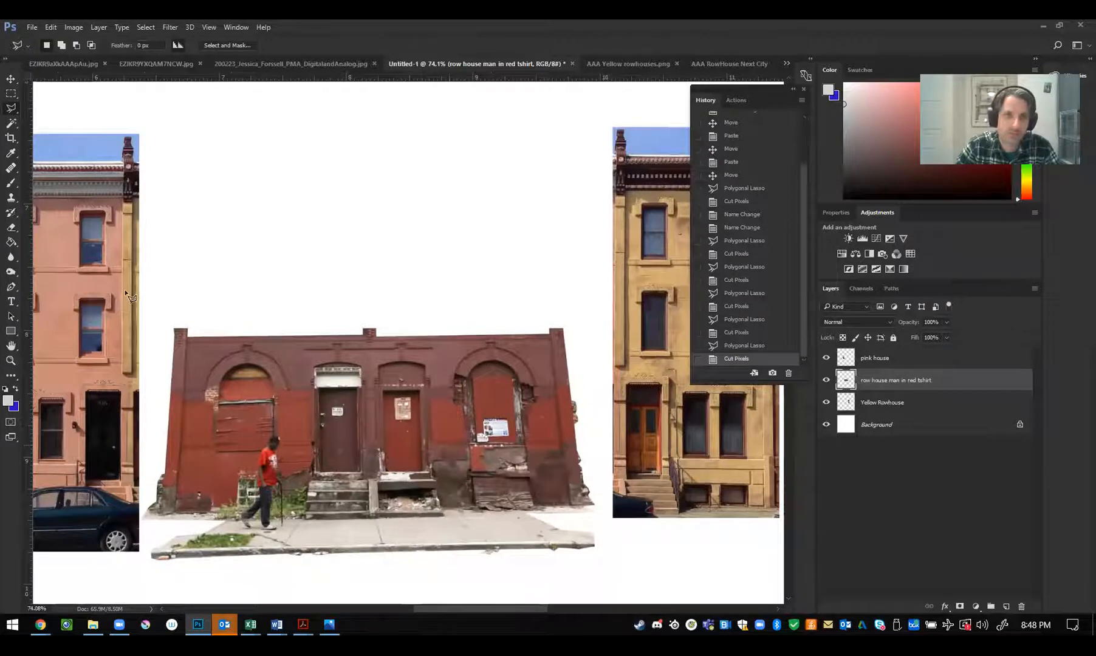
scroll(425, 413, "down", 2)
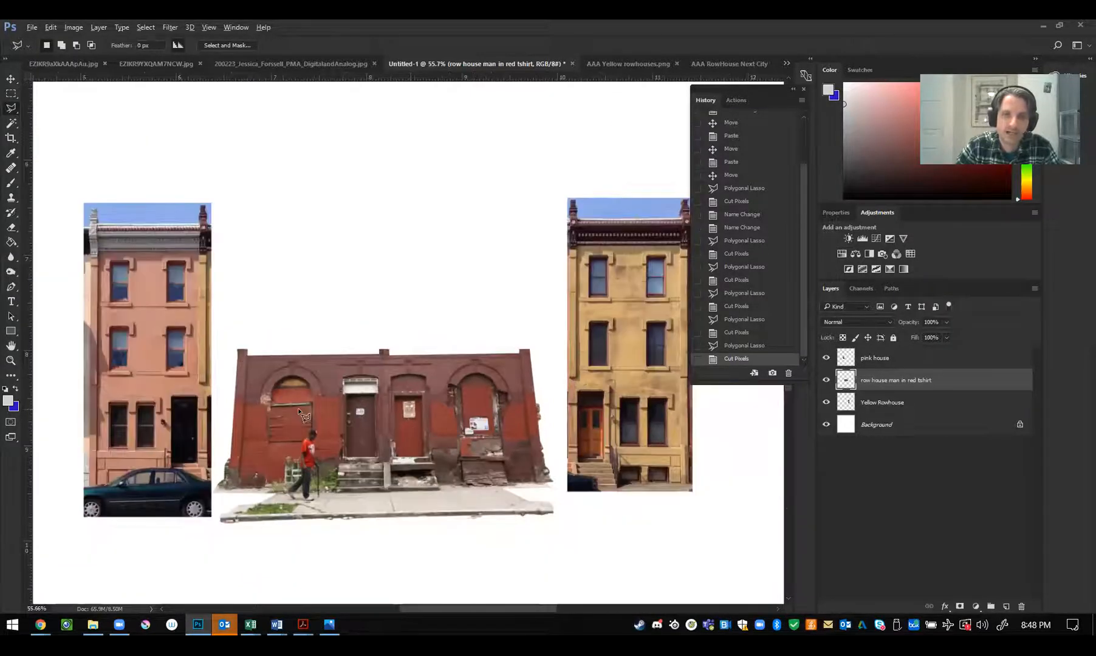
left_click_drag(366, 396, 377, 396)
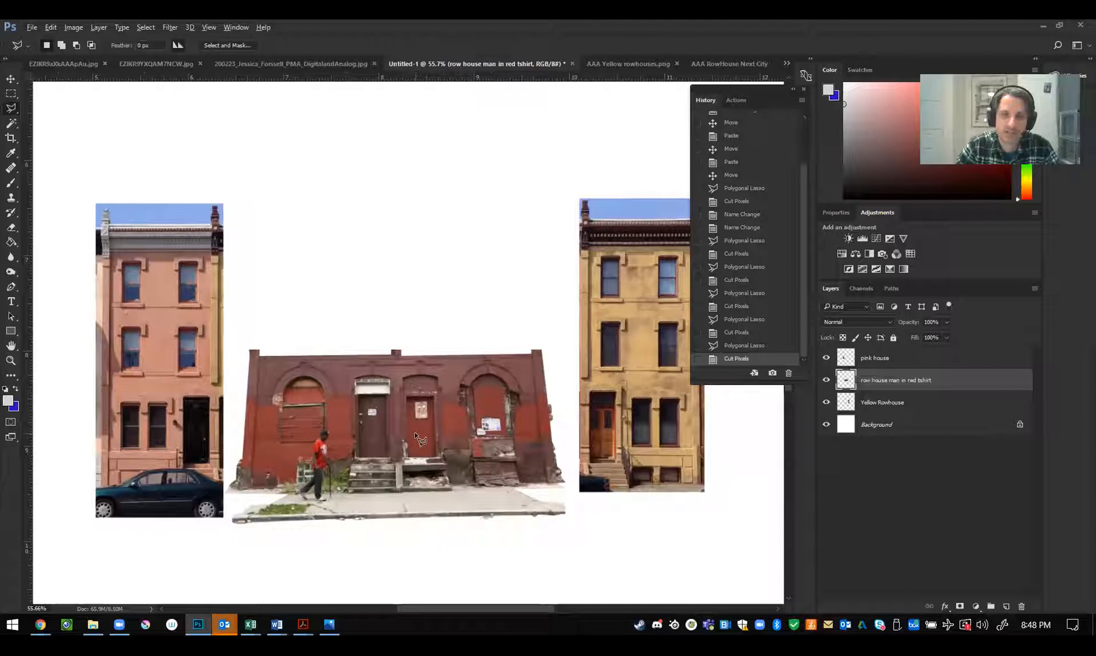
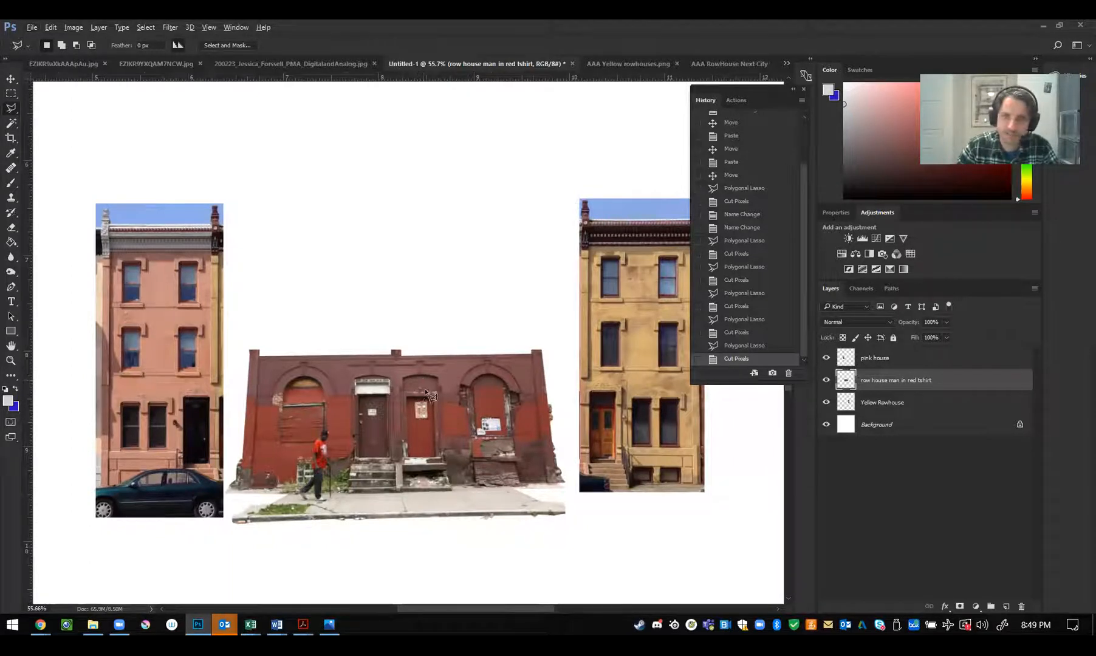
scroll(399, 415, "up", 1)
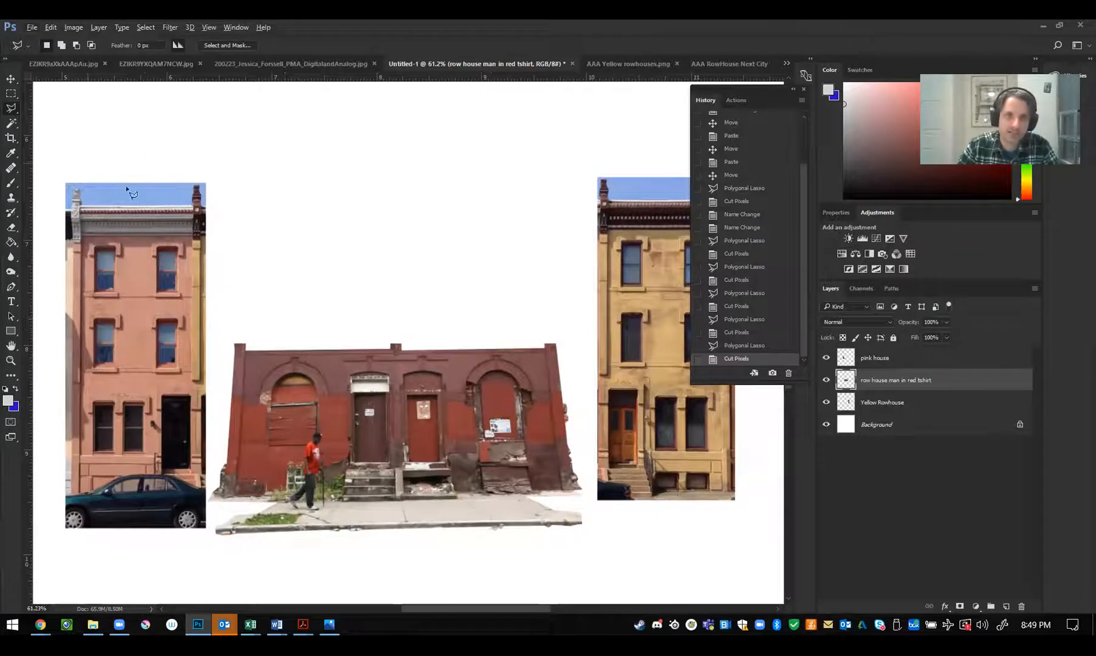
Try rotating the red rowhouse layer by 180° and undo the rotation
left_click(49, 27)
left_click(249, 339)
left_click(51, 26)
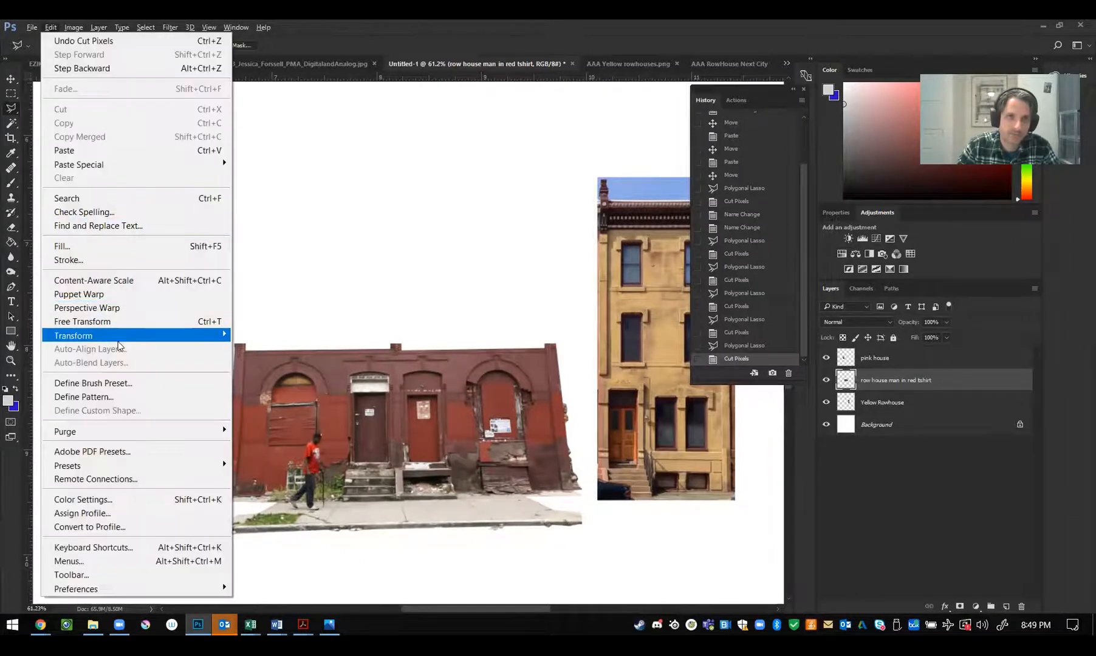
mouse_move(108, 338)
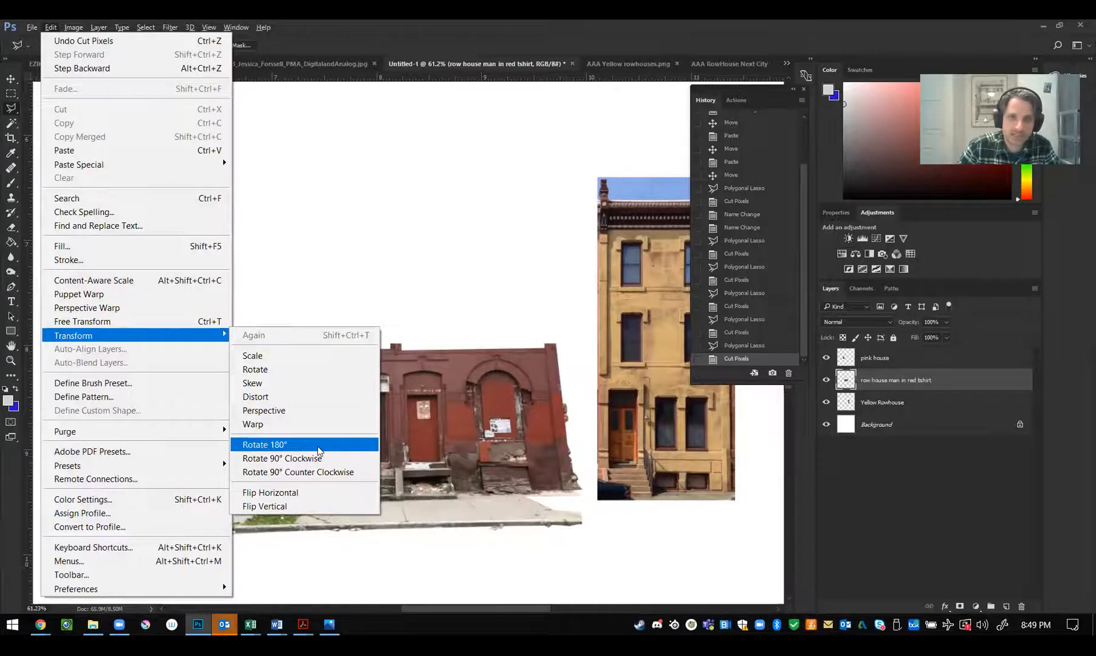
left_click(344, 448)
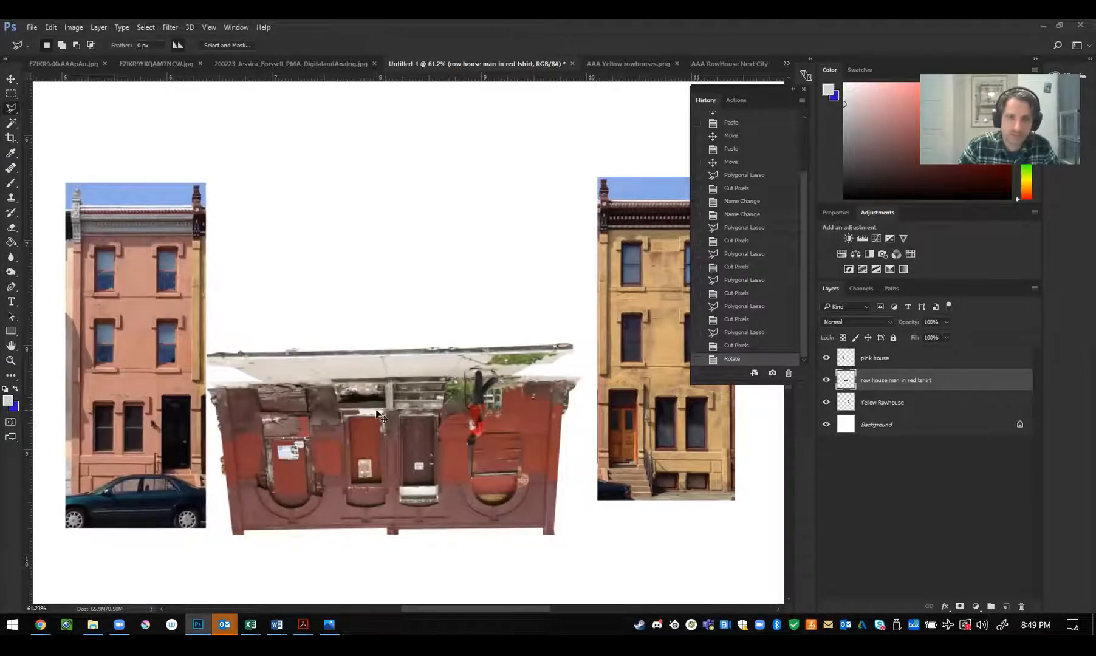
key("ctrl+z")
Try flipping the red rowhouse layer horizontally and undo the flip
left_click(57, 31)
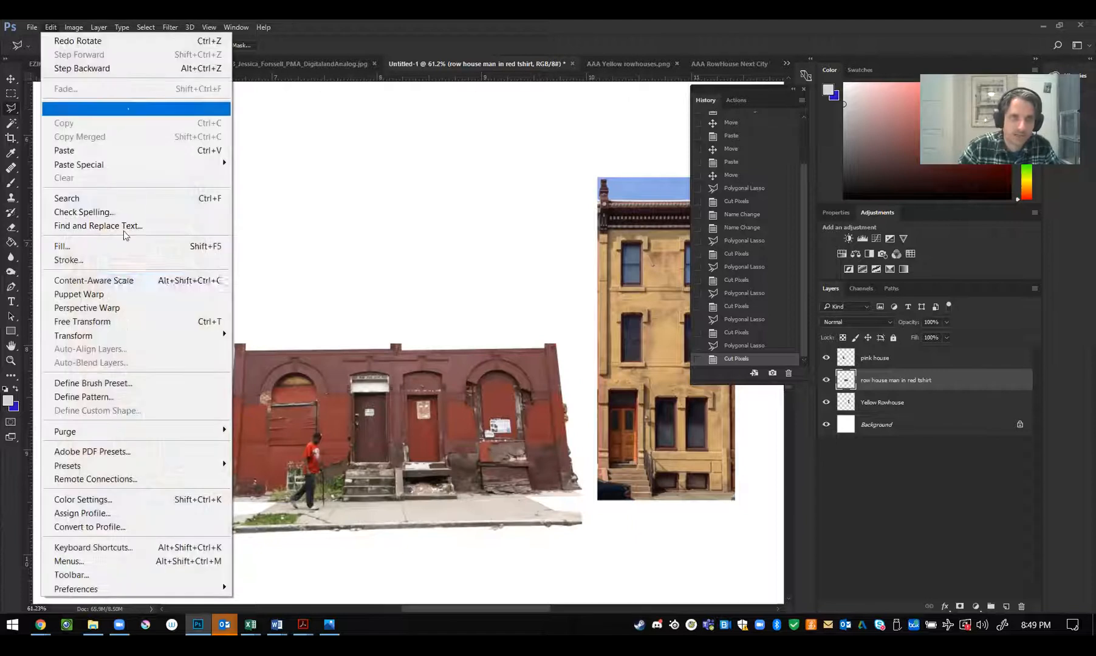
mouse_move(180, 336)
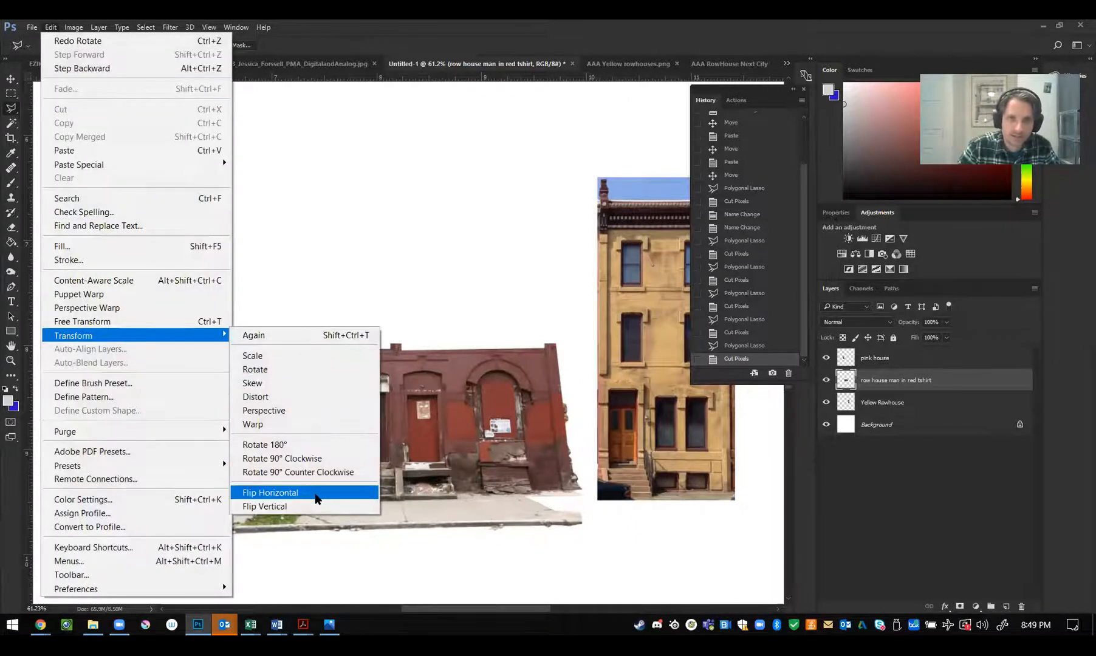
left_click(304, 493)
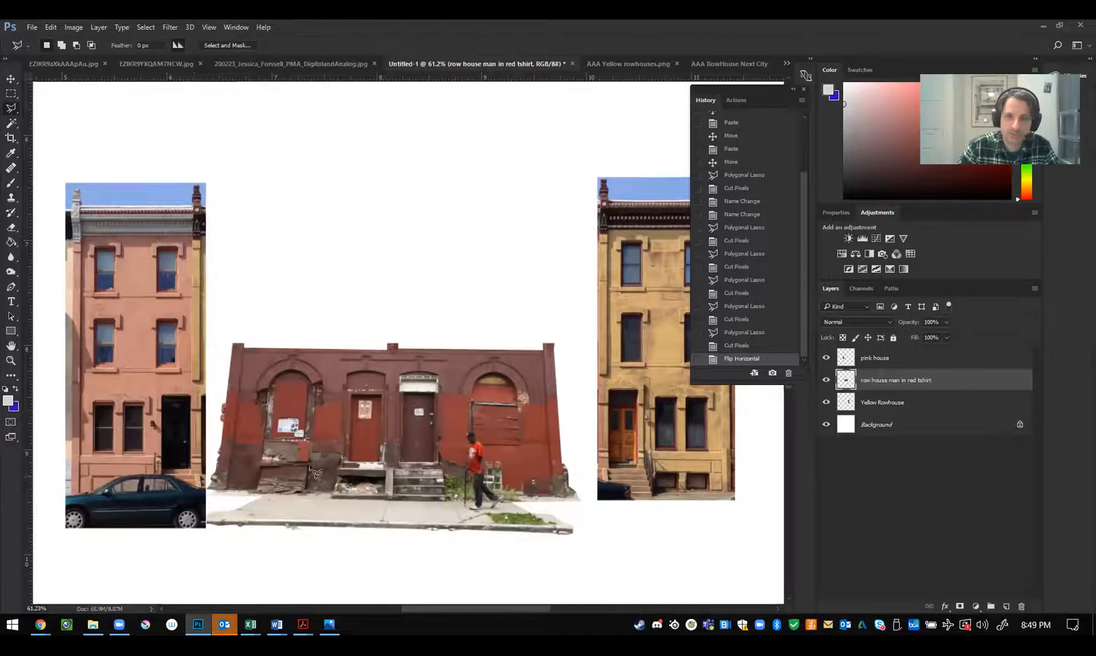
key("ctrl+z")
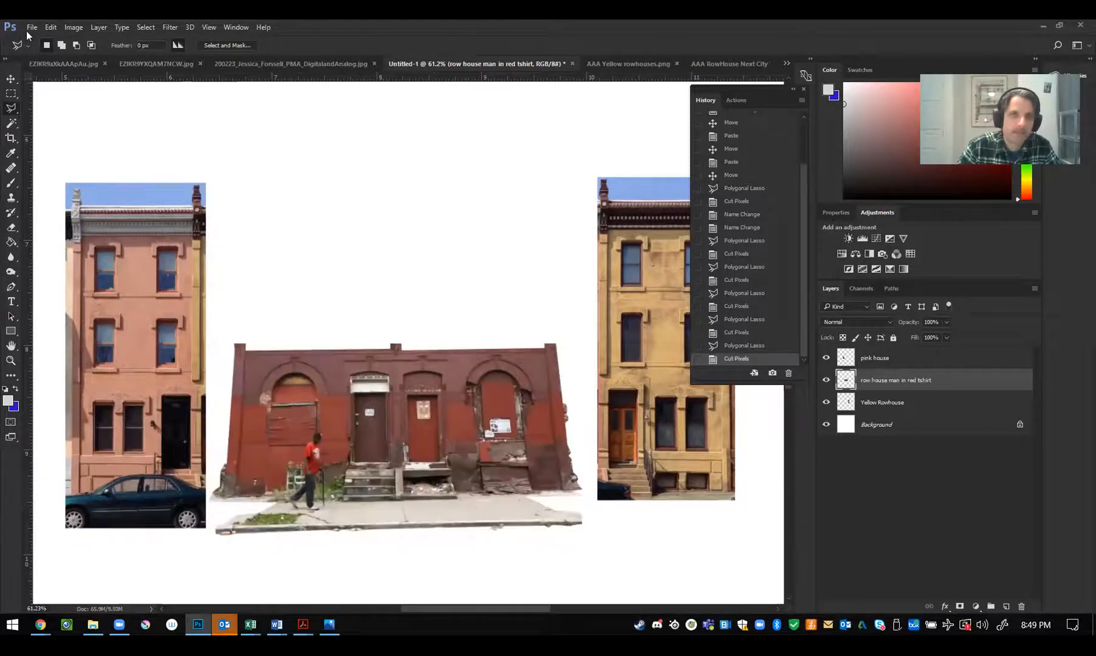
Rotate the red rowhouse layer to 0.61°, levelling its base against a horizontal guide placed there, and apply the rotation
left_click(50, 27)
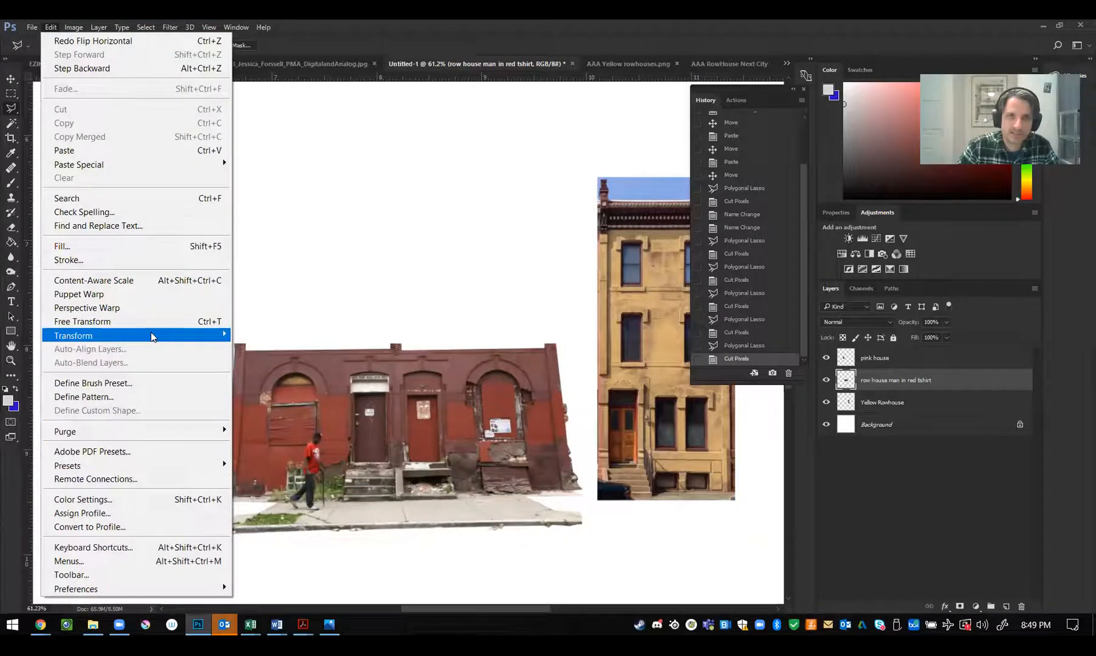
mouse_move(153, 335)
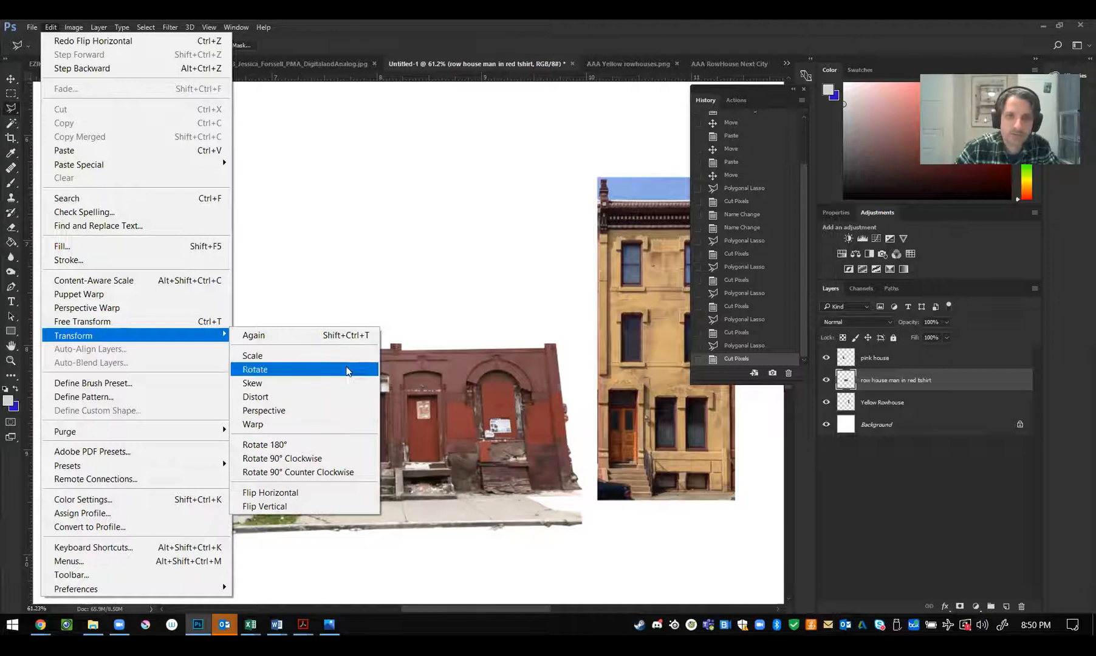
left_click(348, 372)
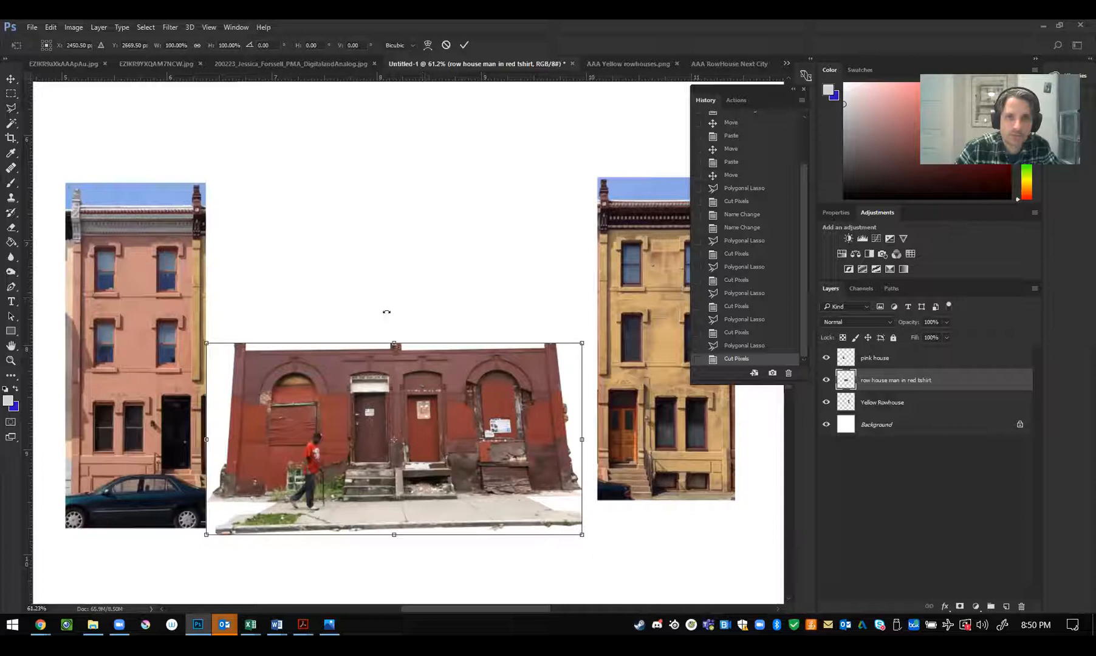
left_click_drag(393, 305, 393, 230)
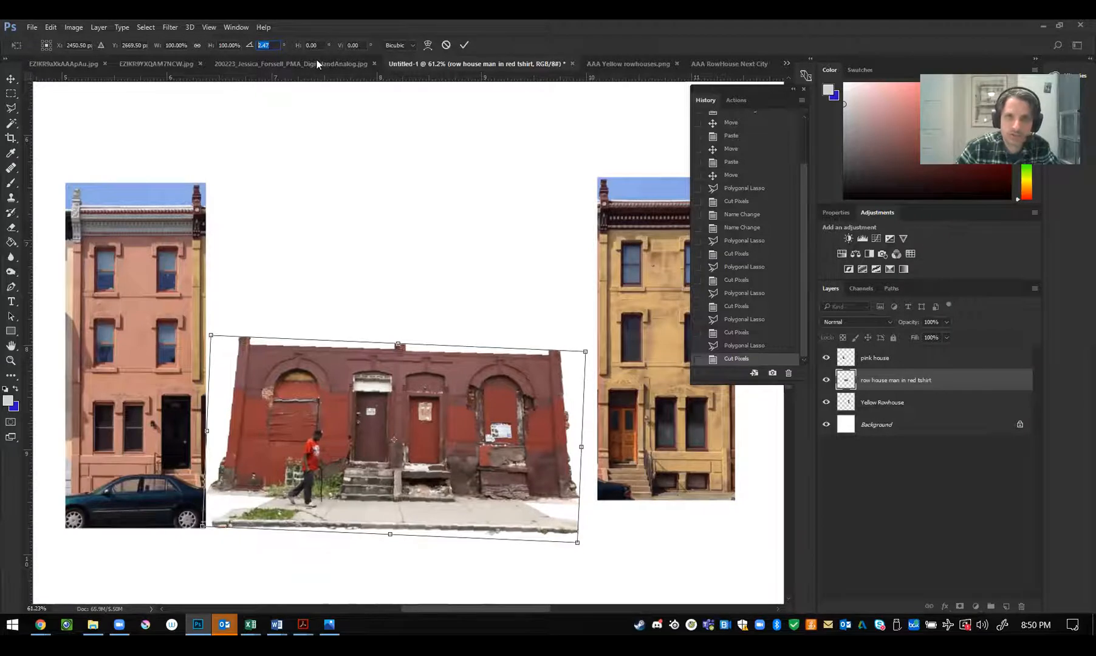
left_click_drag(391, 305, 393, 297)
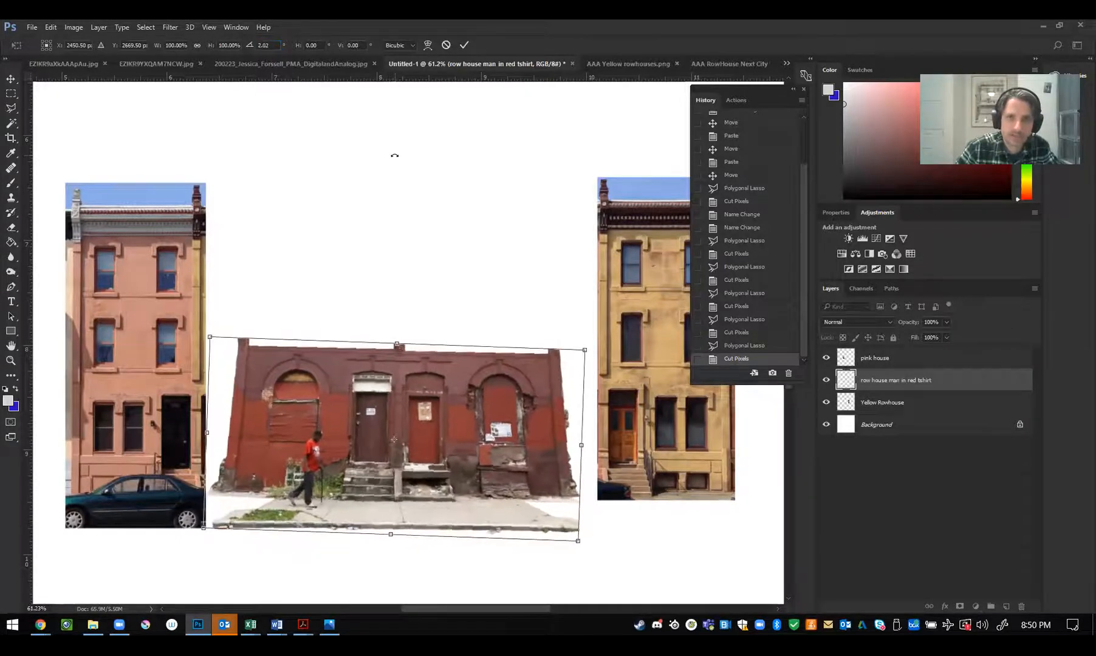
left_click_drag(369, 78, 441, 497)
left_click_drag(427, 325, 427, 317)
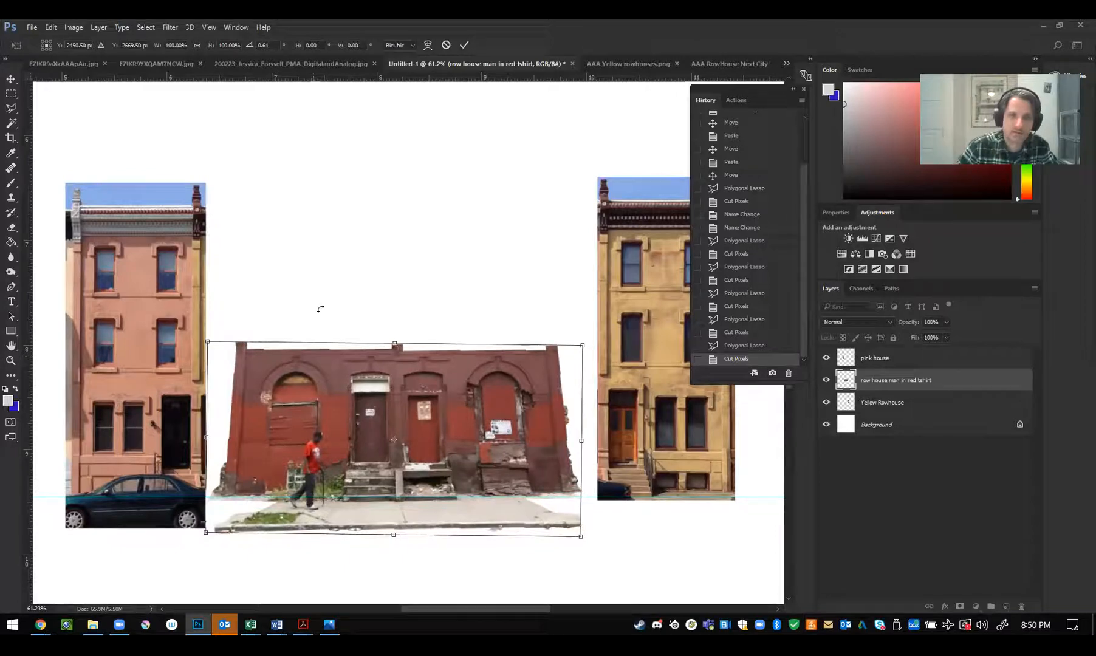
left_click(7, 95)
left_click(500, 252)
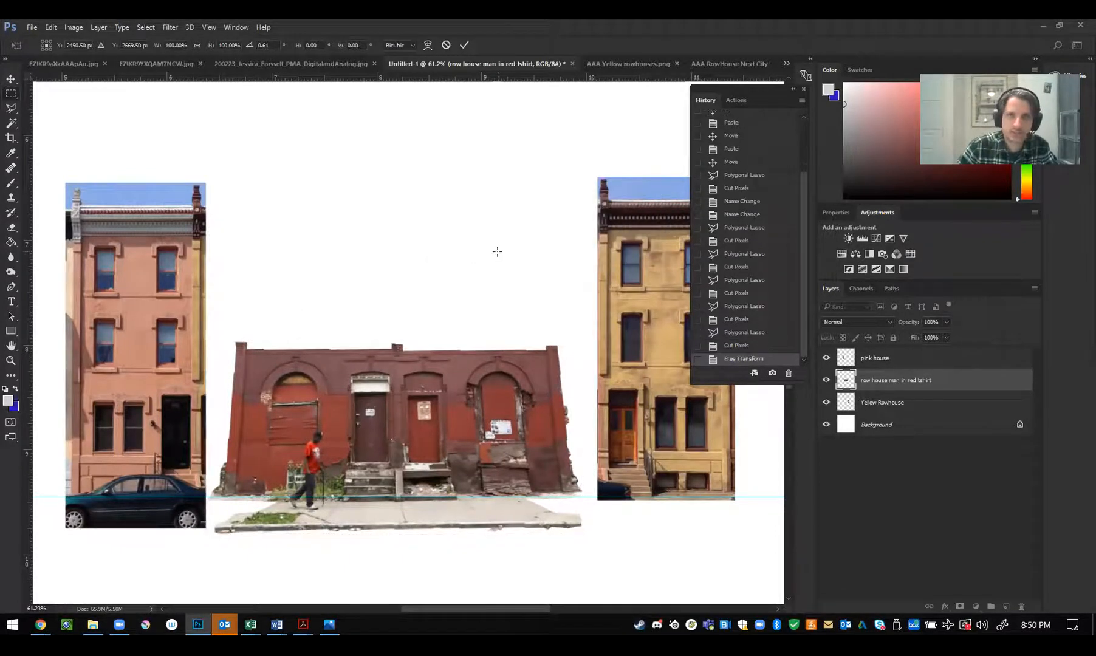
Place vertical guides beside the red rowhouse's two side walls and distort its upper corners outward until the walls stand vertical
left_click_drag(29, 189, 224, 196)
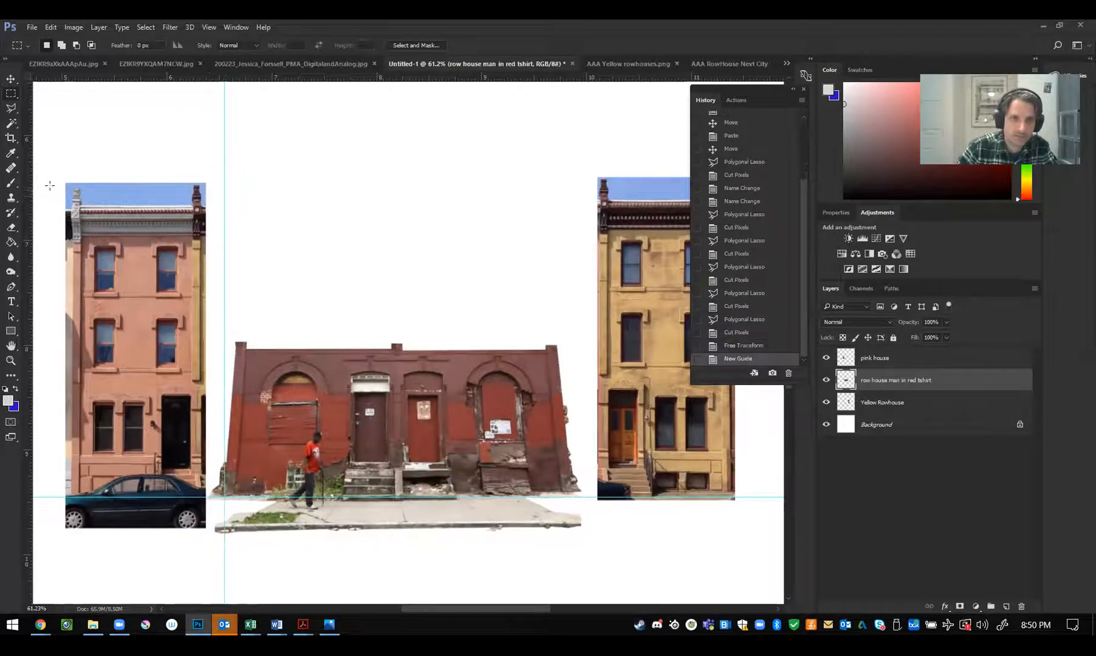
left_click_drag(430, 244, 574, 255)
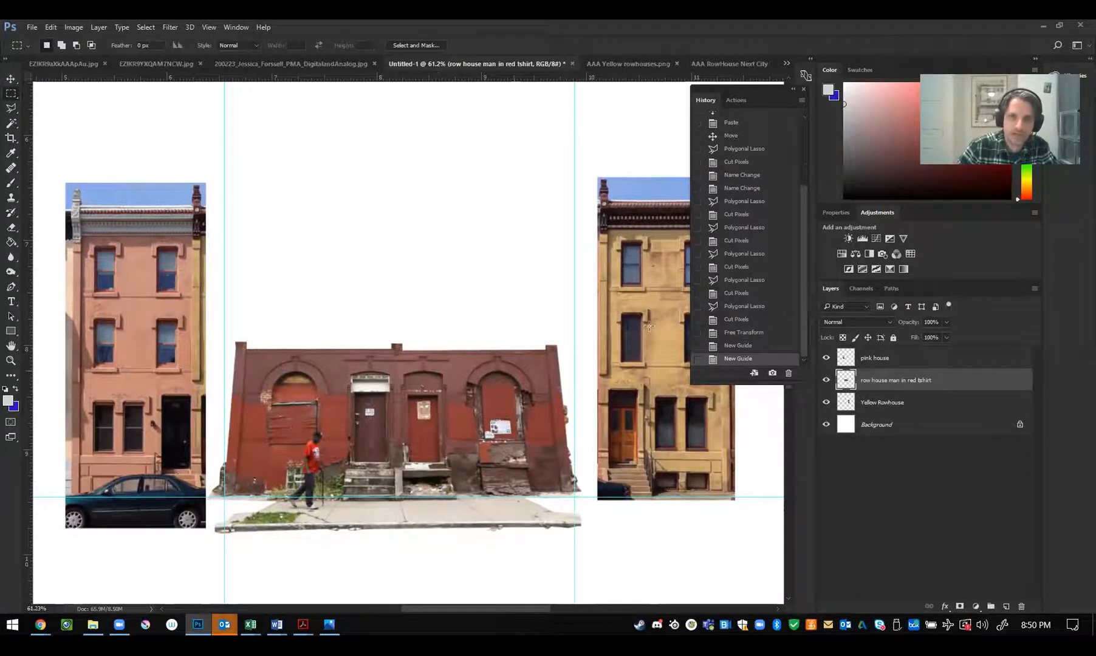
left_click(54, 26)
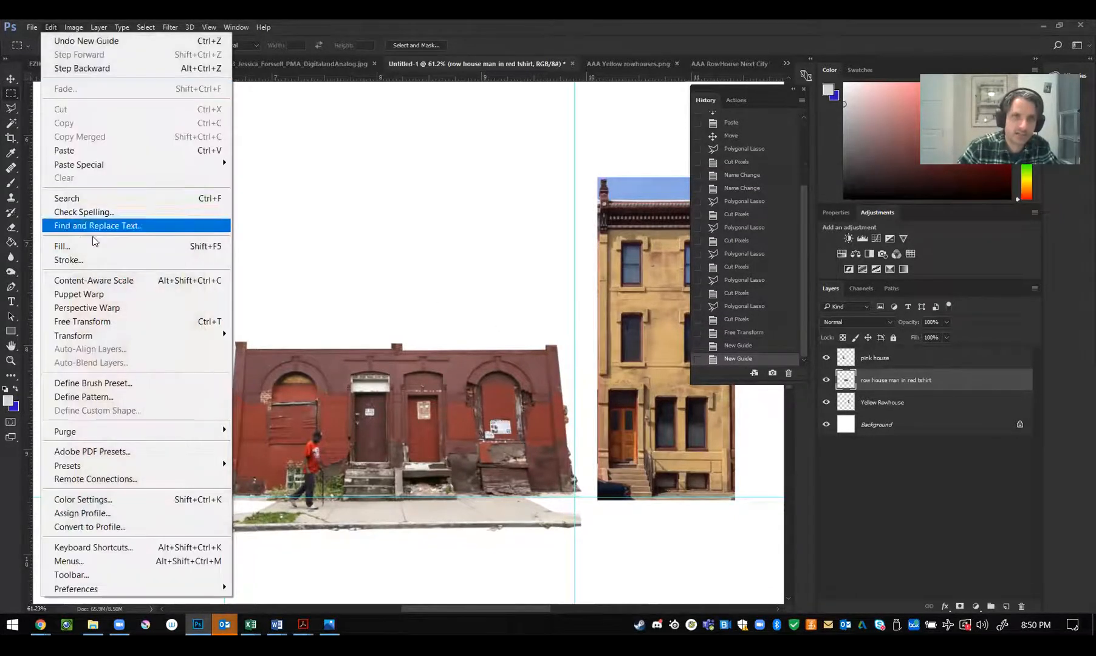
mouse_move(100, 335)
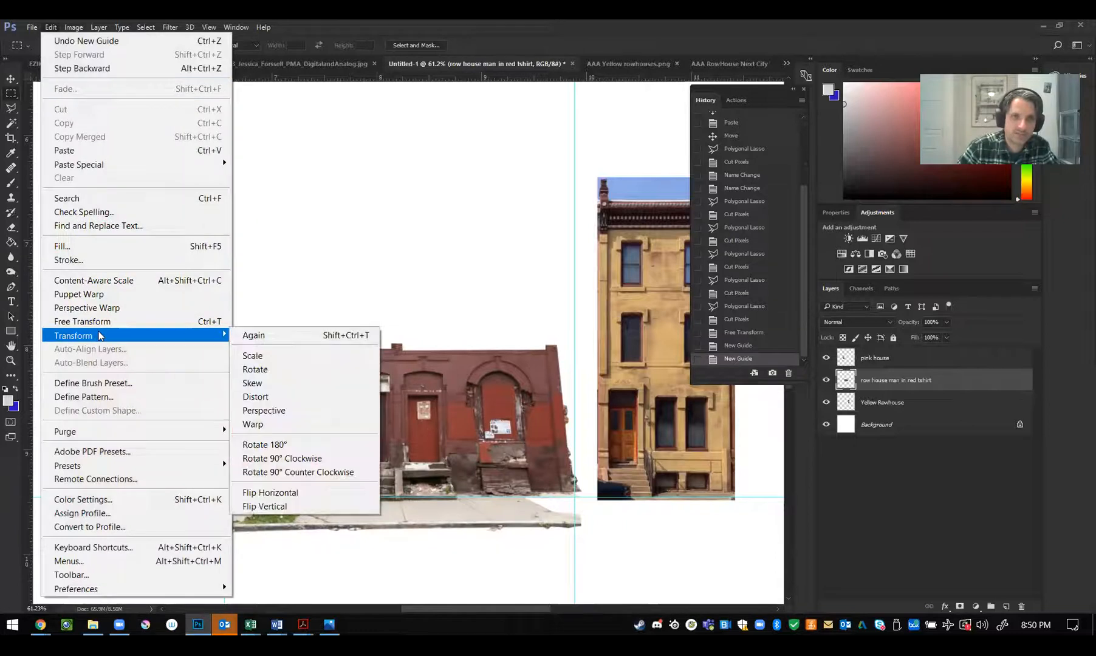
left_click(331, 397)
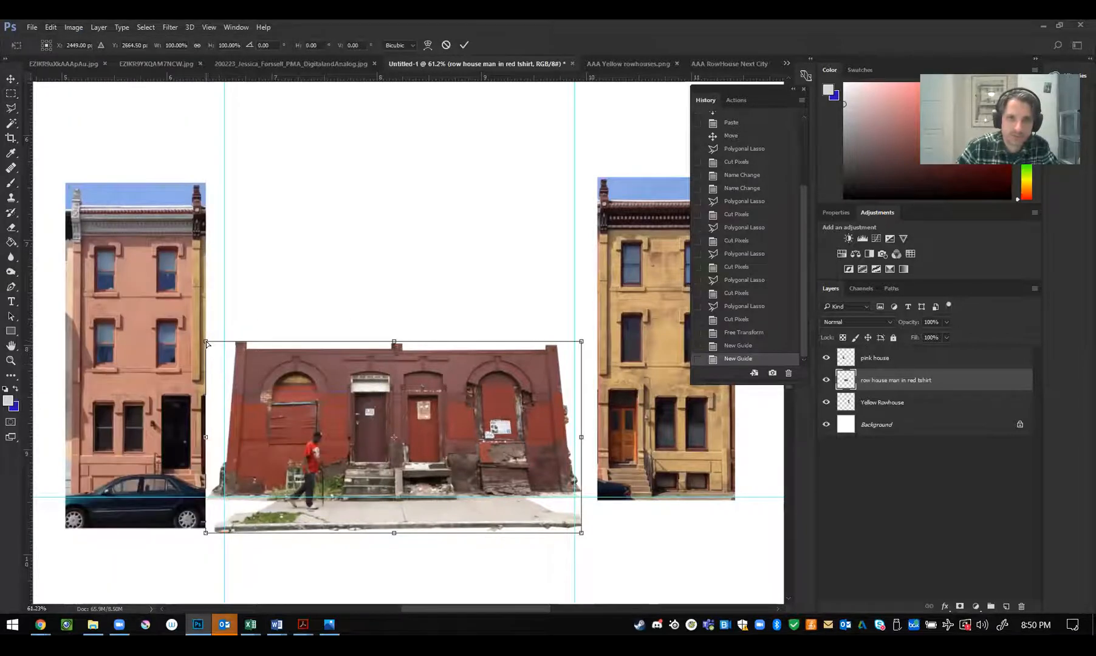
left_click_drag(205, 342, 185, 315)
left_click_drag(582, 342, 606, 321)
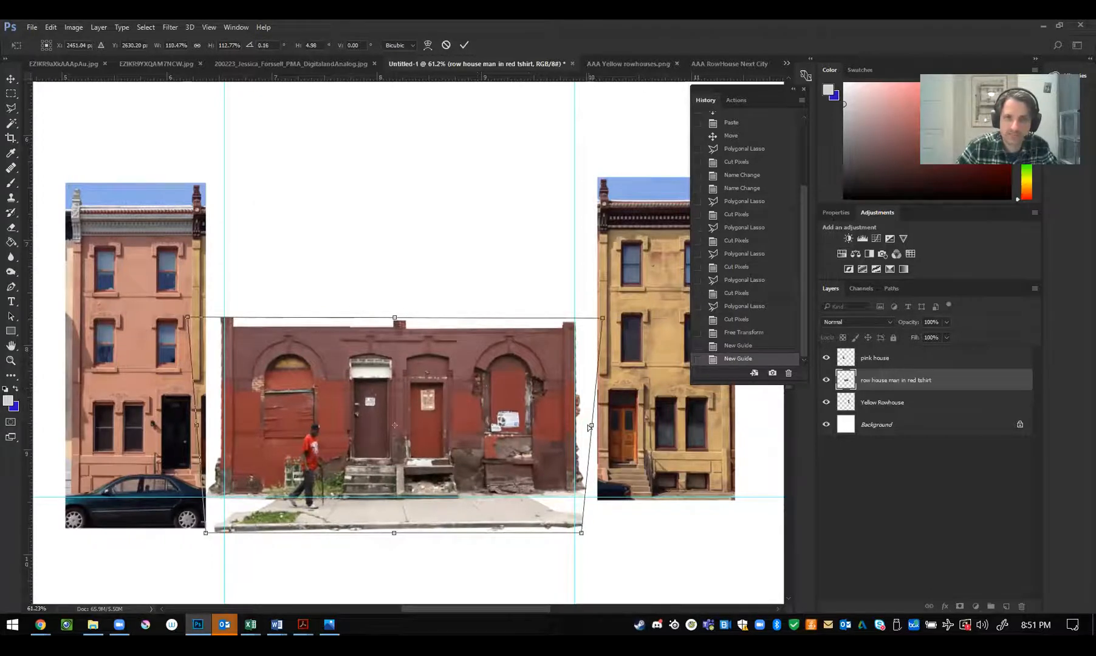
Try distorting the red rowhouse's right side inward and shorter so the facade recedes in perspective
left_click_drag(592, 426, 436, 429)
left_click_drag(456, 320, 445, 374)
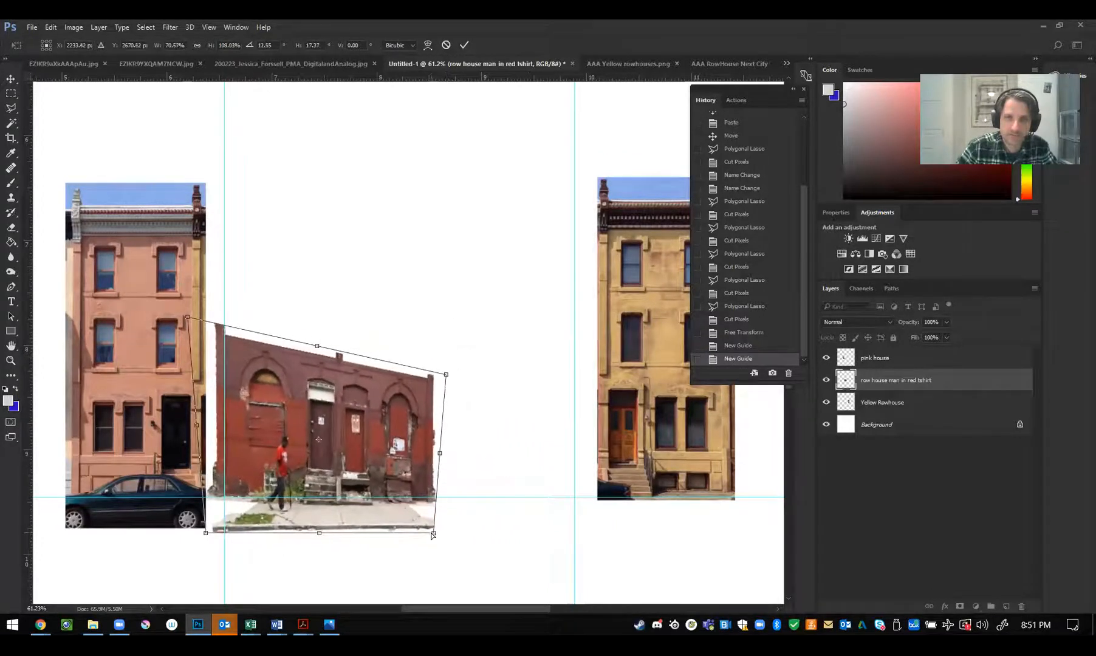
left_click_drag(436, 530, 444, 466)
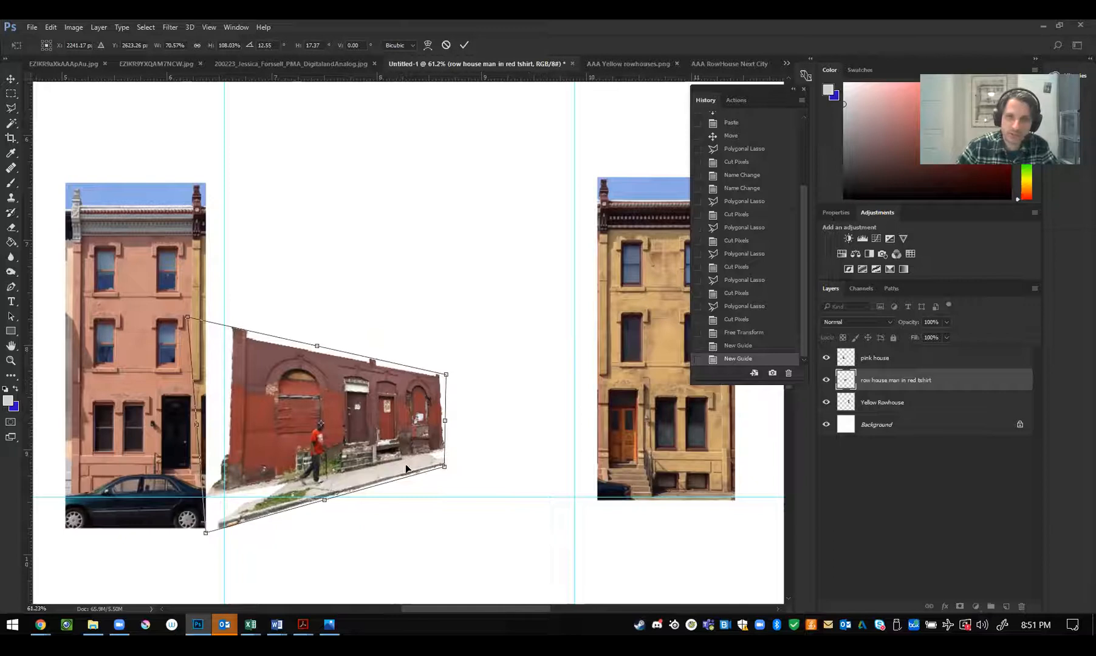
Pull the red rowhouse's right corners back out so its right wall follows the vertical guide, and apply the distortion
left_click_drag(446, 375, 595, 311)
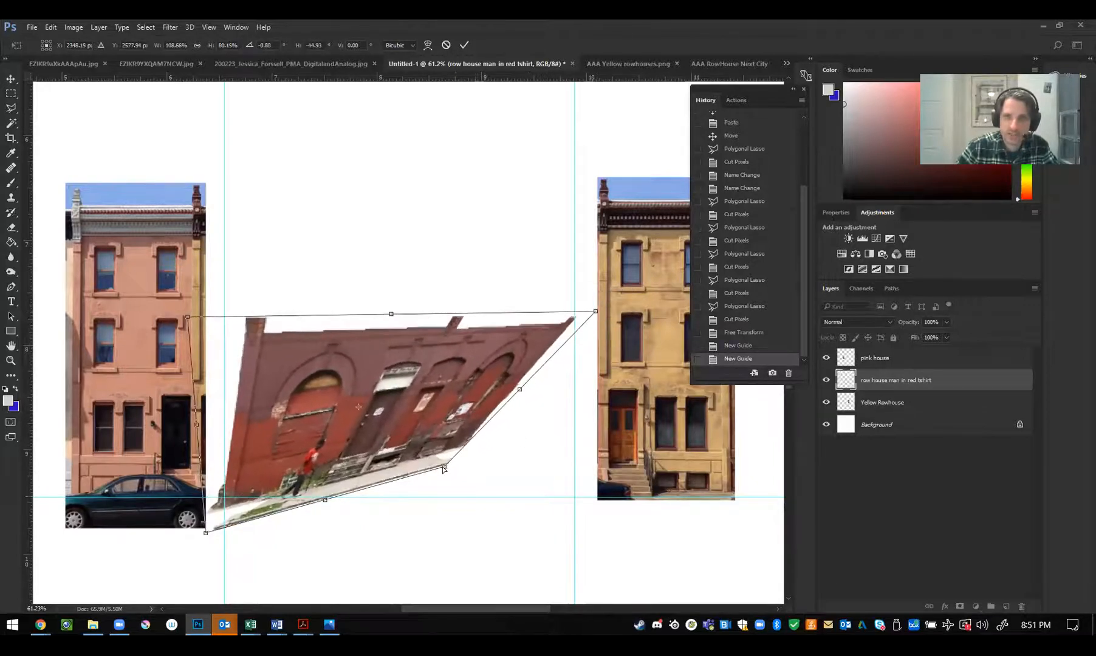
left_click_drag(445, 467, 579, 533)
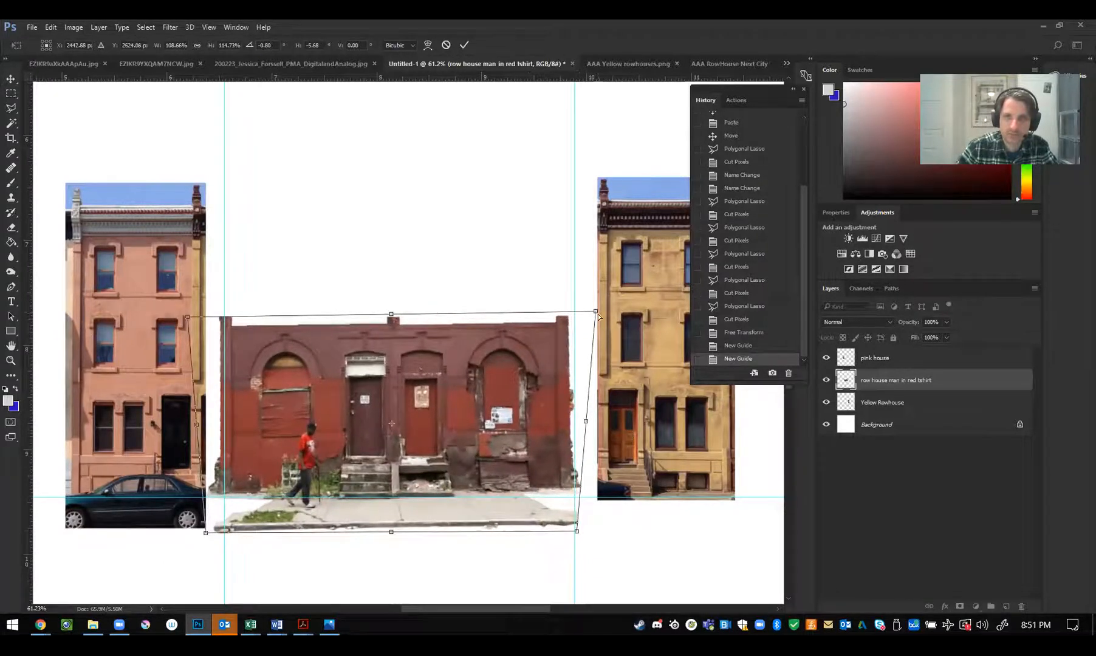
mouse_move(596, 312)
left_mouse_down()
mouse_move(606, 312)
mouse_move(498, 386)
mouse_move(379, 428)
mouse_move(569, 361)
mouse_move(578, 316)
mouse_move(600, 320)
left_mouse_up()
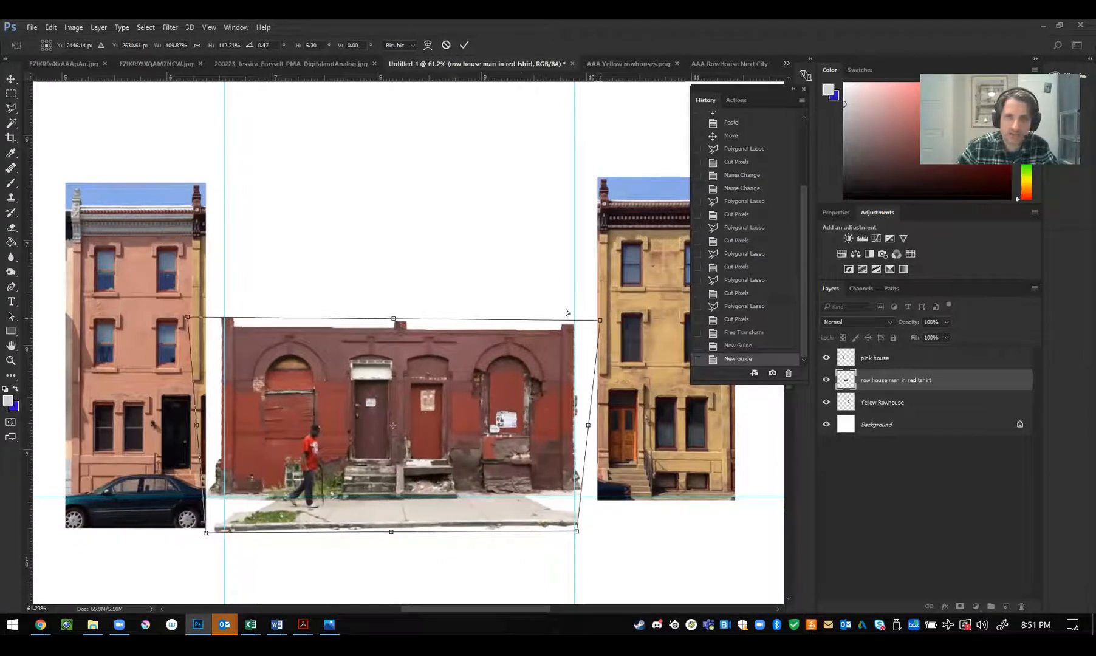
left_click(7, 118)
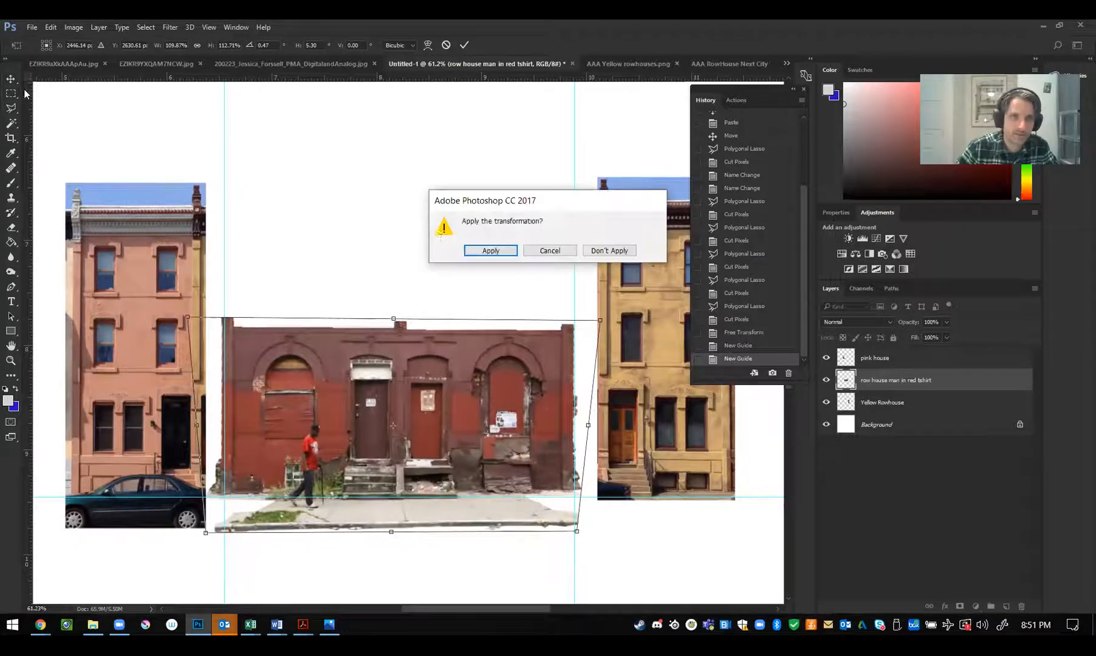
left_click(490, 251)
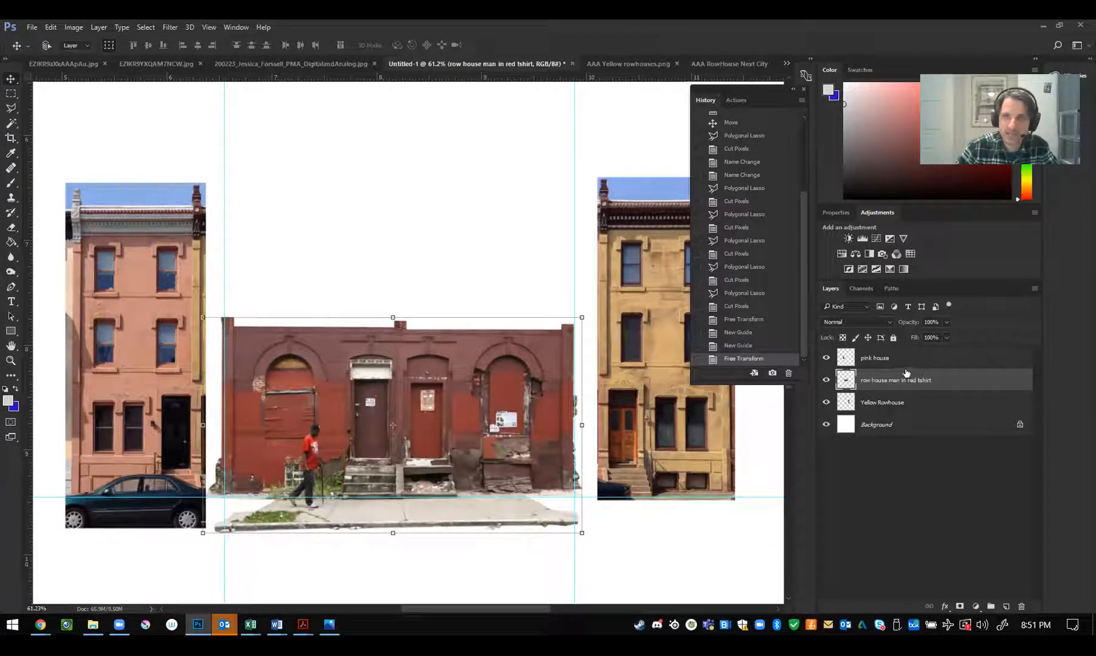
Move the pink house over the red rowhouse's left end and set the yellow rowhouse against its right wall, resting on the horizontal guide
left_click(875, 358)
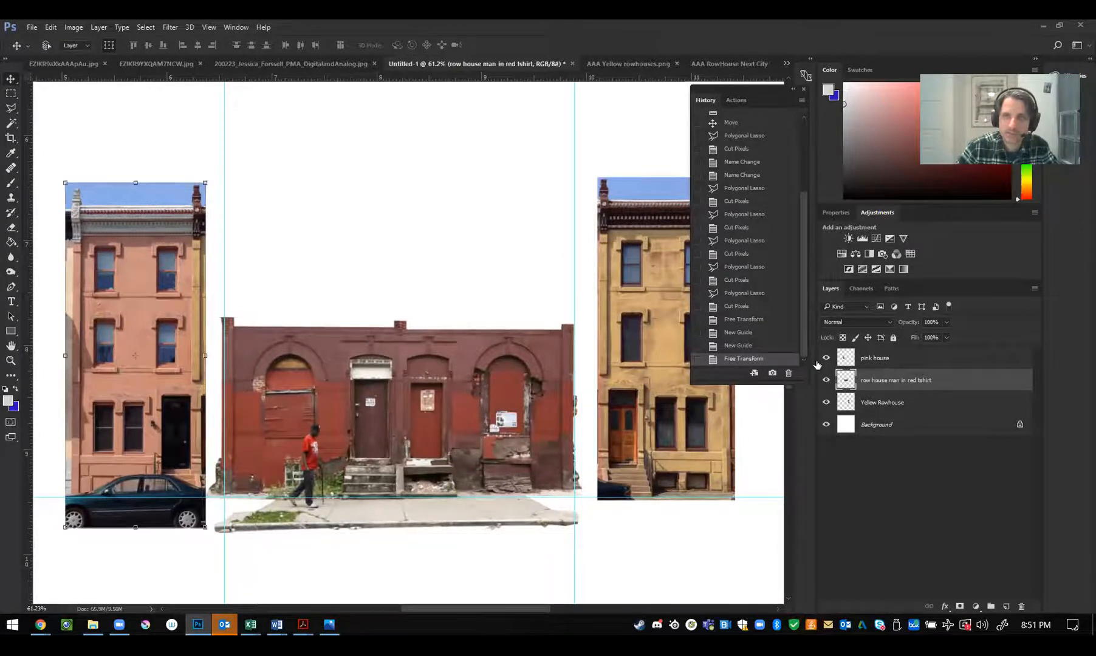
left_click_drag(150, 307, 214, 284)
left_click(931, 408)
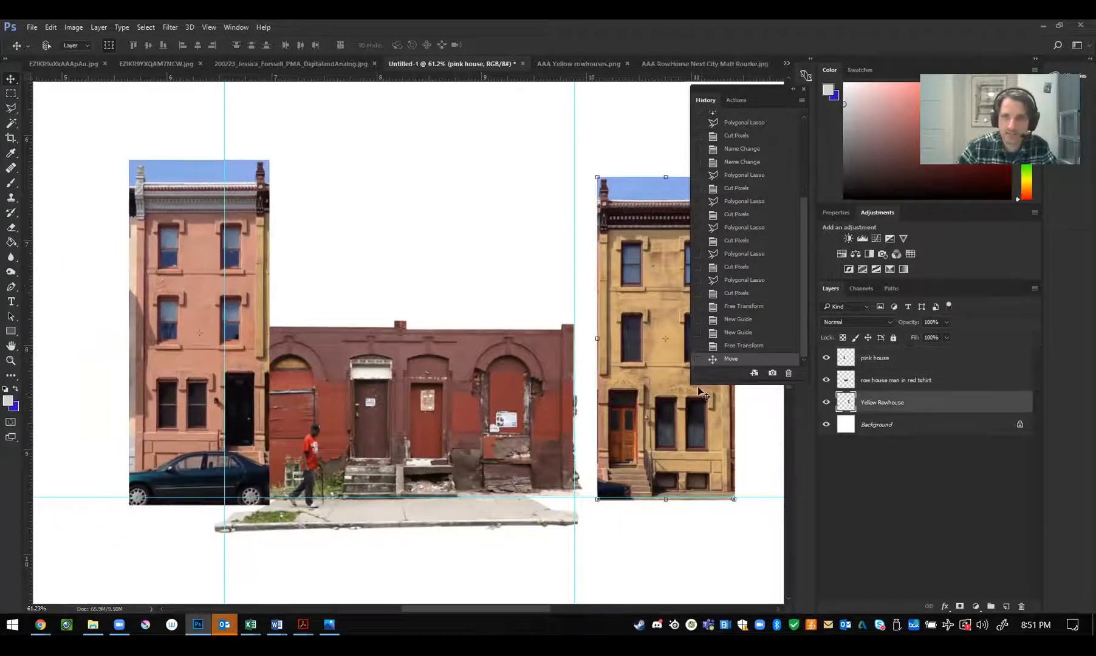
left_click_drag(643, 368, 607, 386)
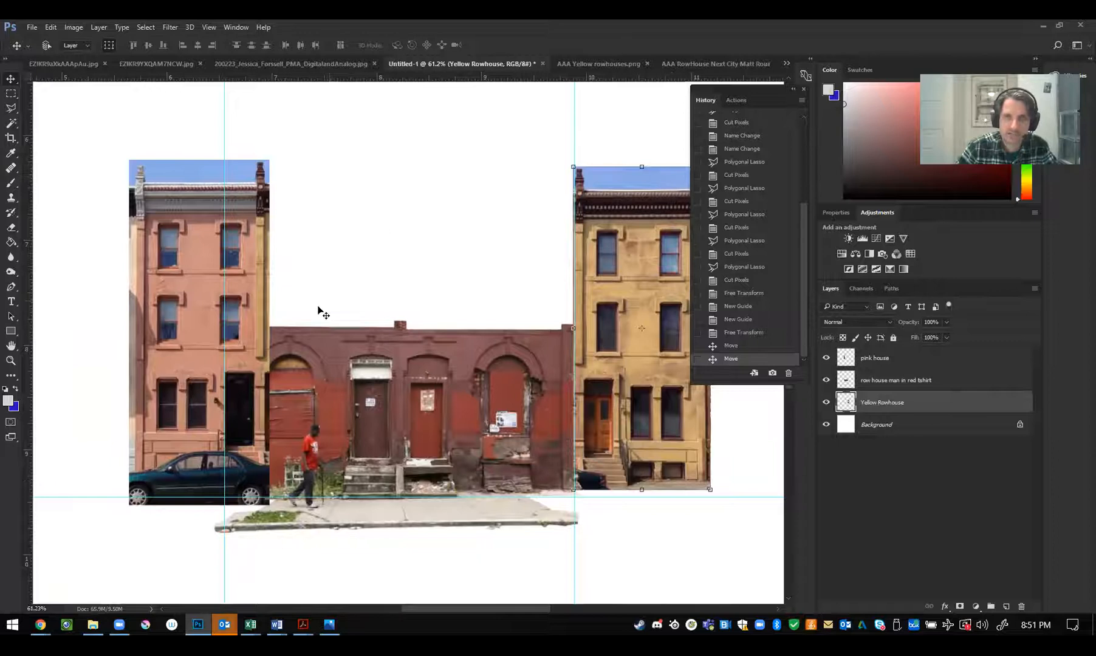
mouse_move(246, 306)
left_mouse_down()
mouse_move(252, 289)
mouse_move(239, 313)
left_mouse_up()
Reorder the pink house layer below the red rowhouse layer and slide it left until it meets the red rowhouse's left wall
left_click(888, 361)
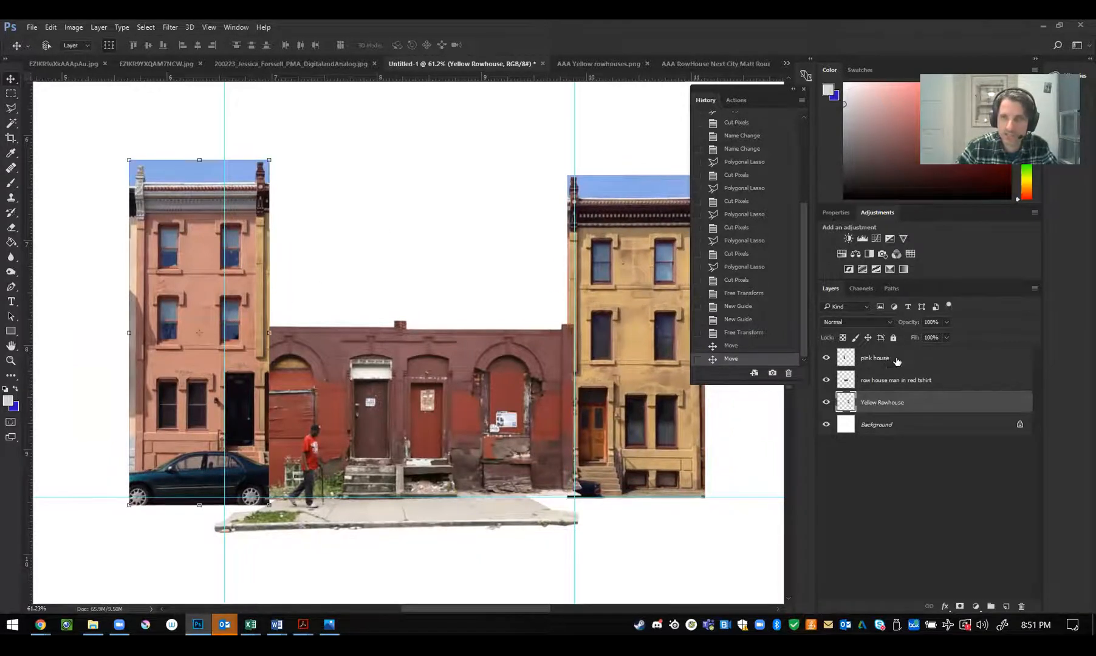
left_click_drag(888, 361, 891, 388)
left_click_drag(241, 290, 200, 298)
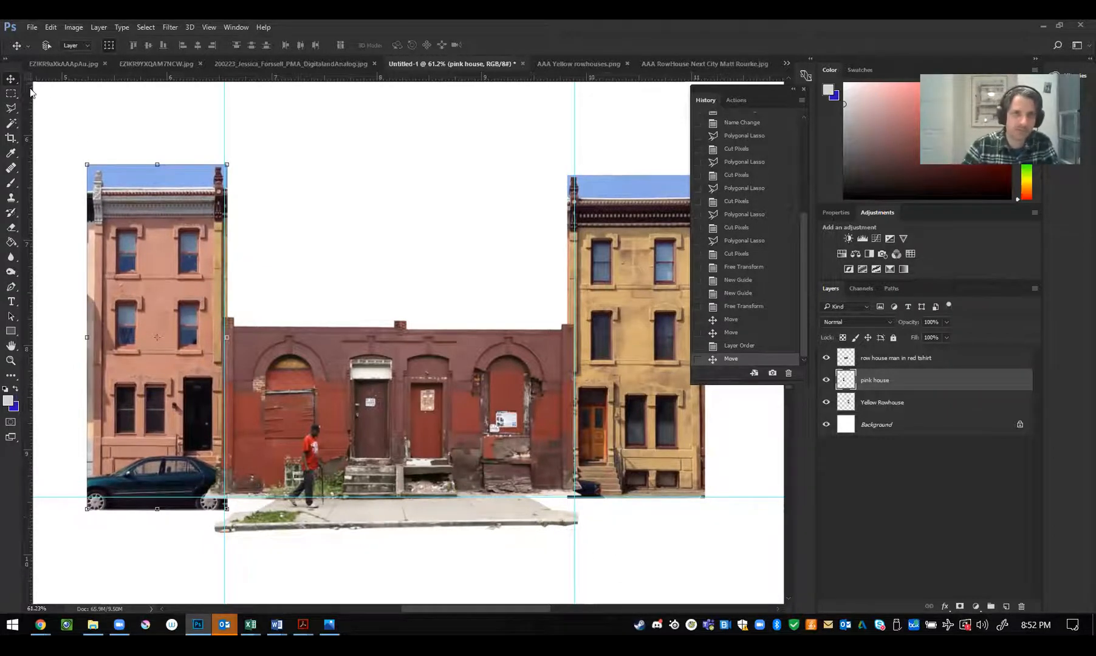
Try extending the sidewalk beneath the yellow rowhouse with a copied piece of the red rowhouse's sidewalk, and delete the copied layer
left_click(12, 93)
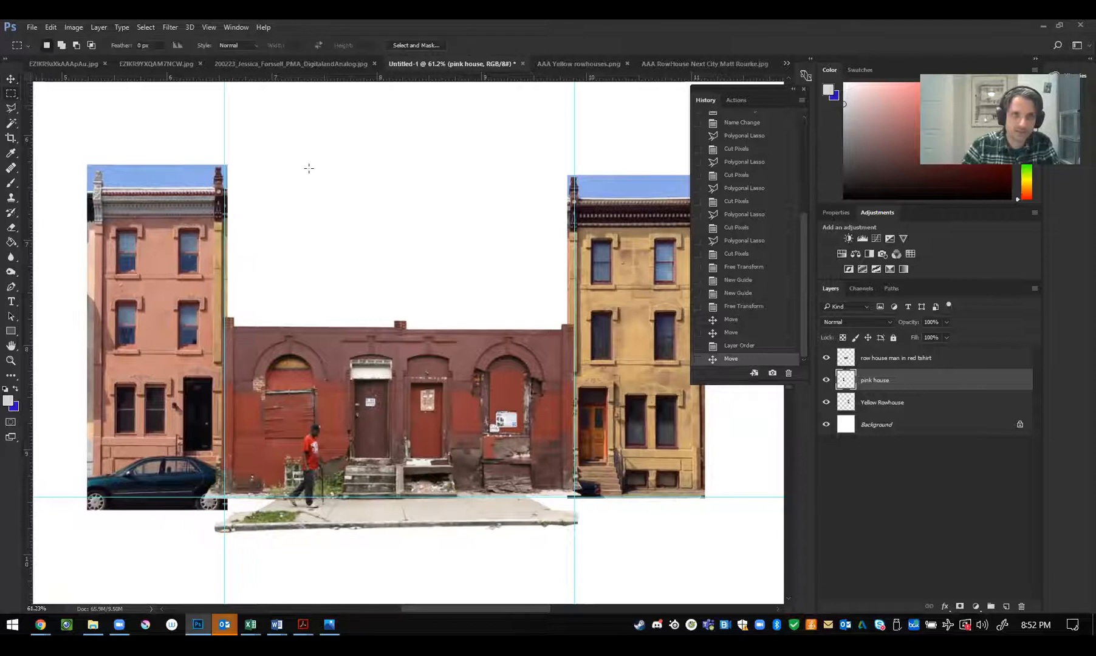
left_click(904, 363)
left_click_drag(580, 539, 328, 497)
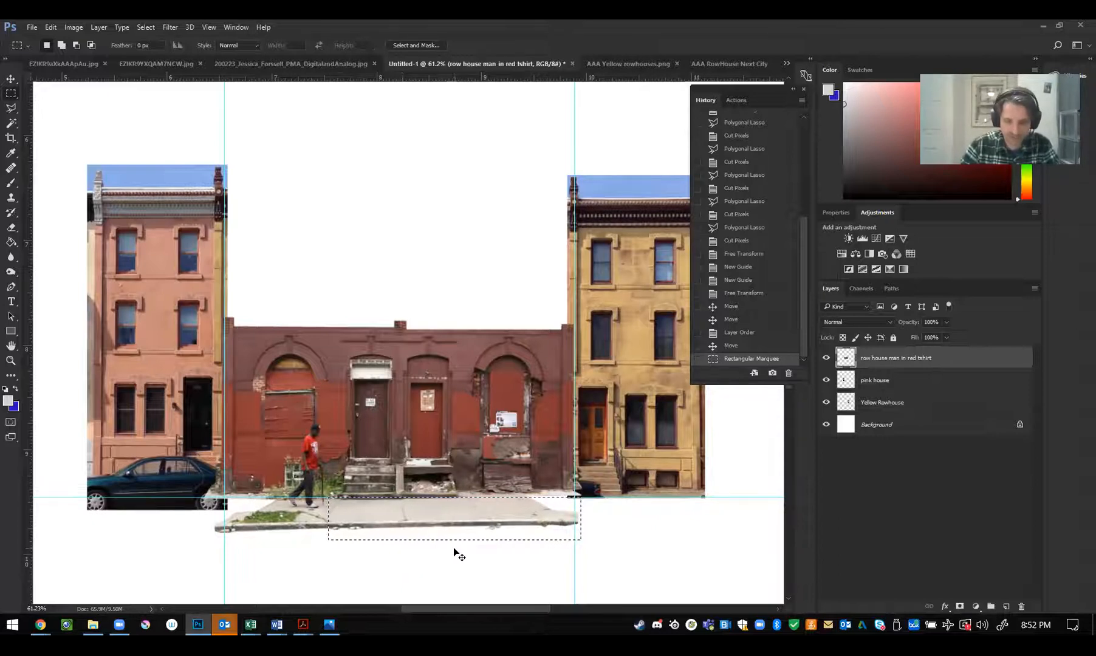
key("ctrl+c")
key("ctrl+v")
key("v")
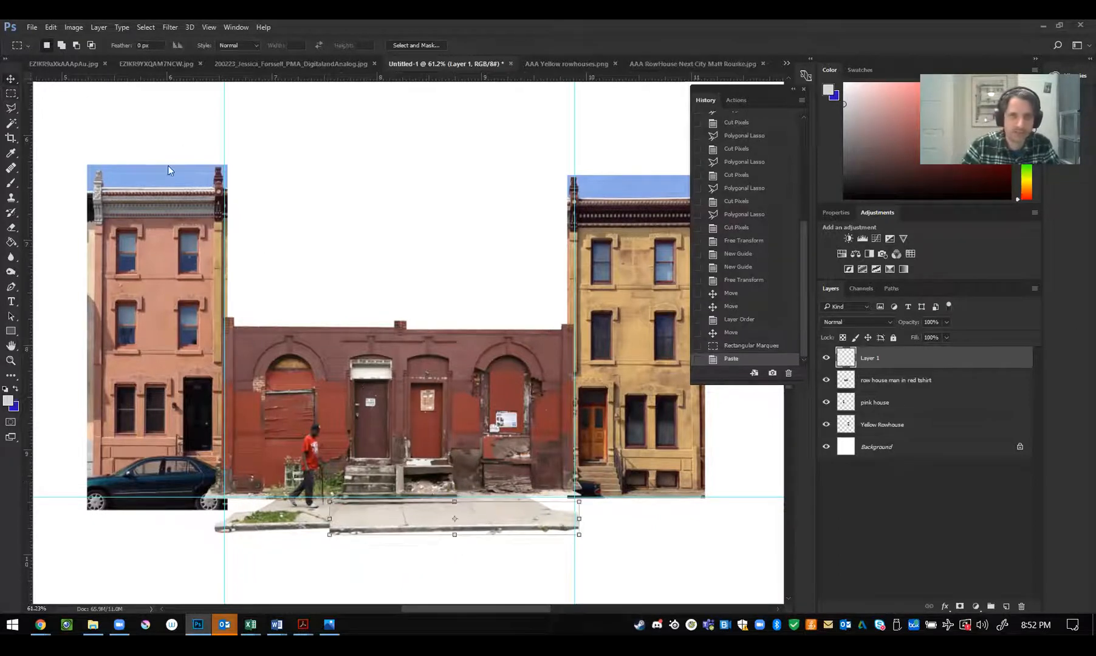
left_click_drag(427, 519, 619, 508)
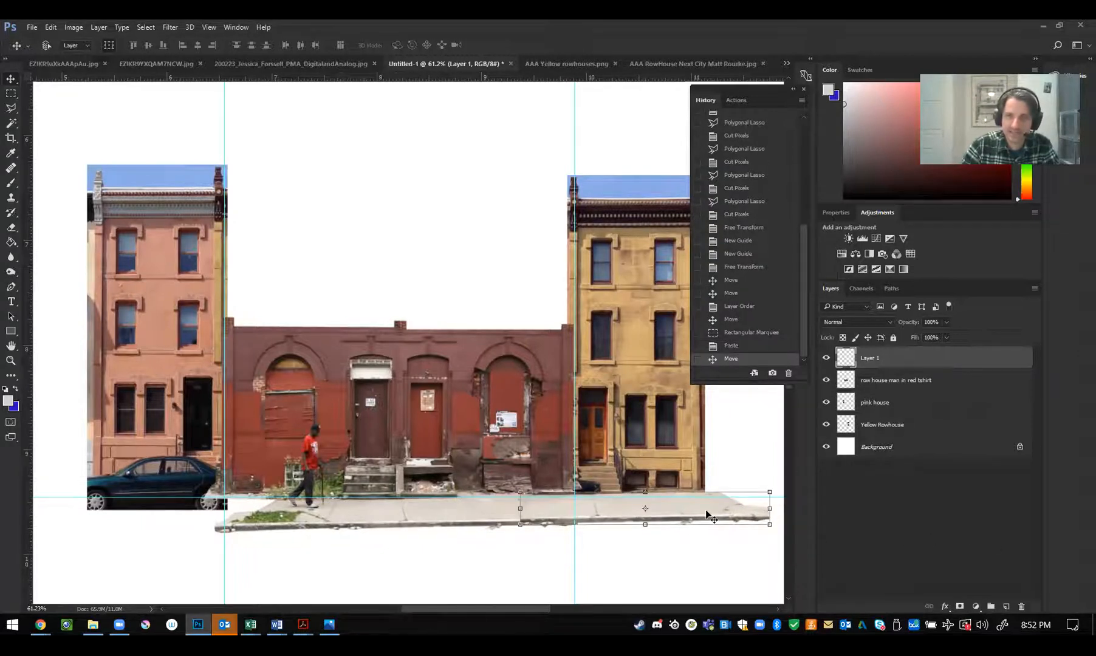
key("Delete")
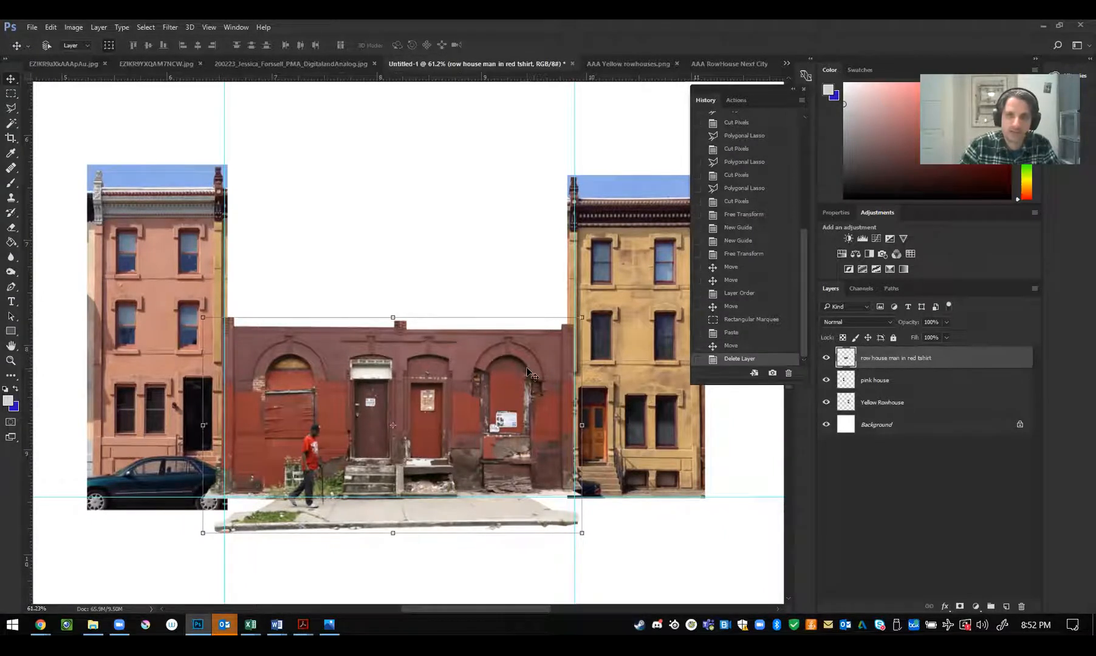
scroll(292, 425, "down", 4)
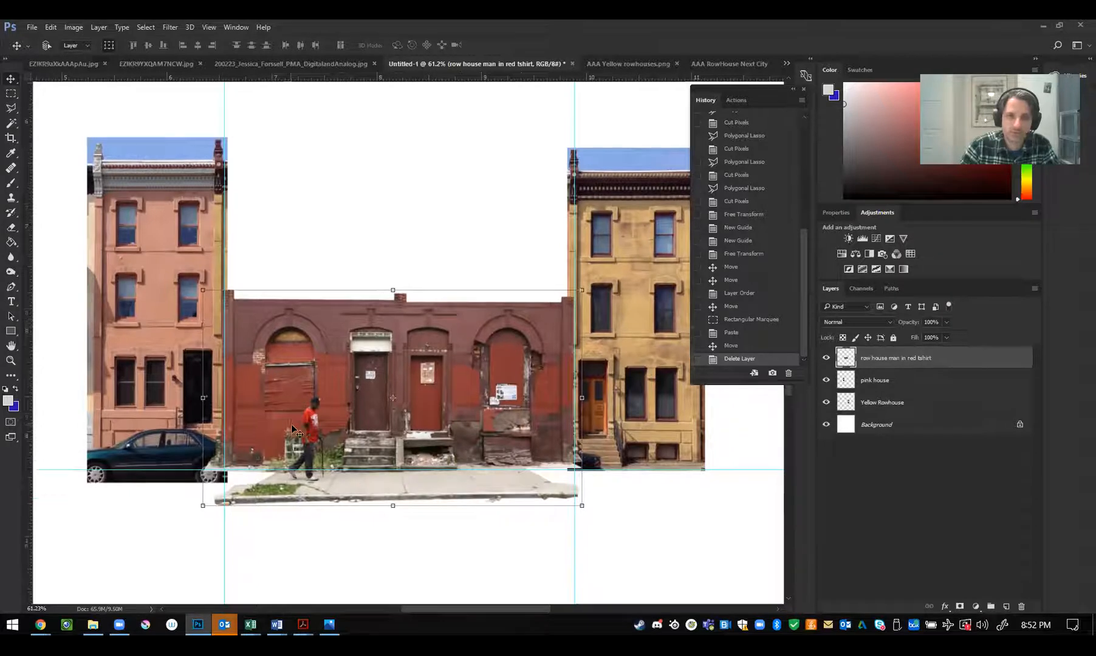
scroll(339, 450, "up", 5)
key("super")
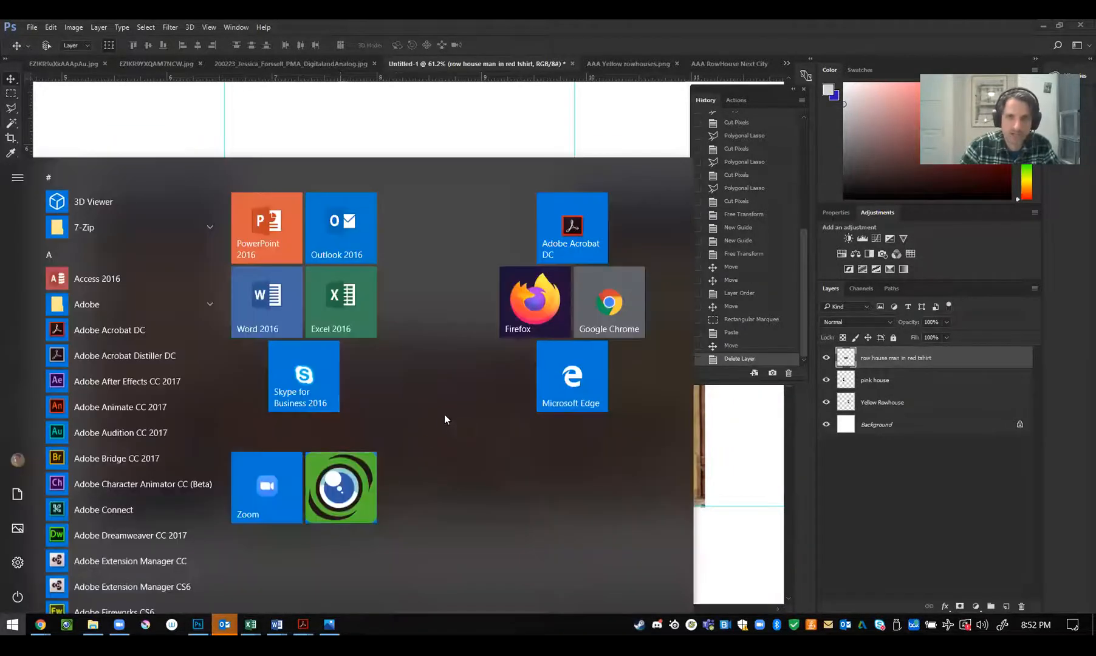
key("super")
scroll(334, 434, "down", 6)
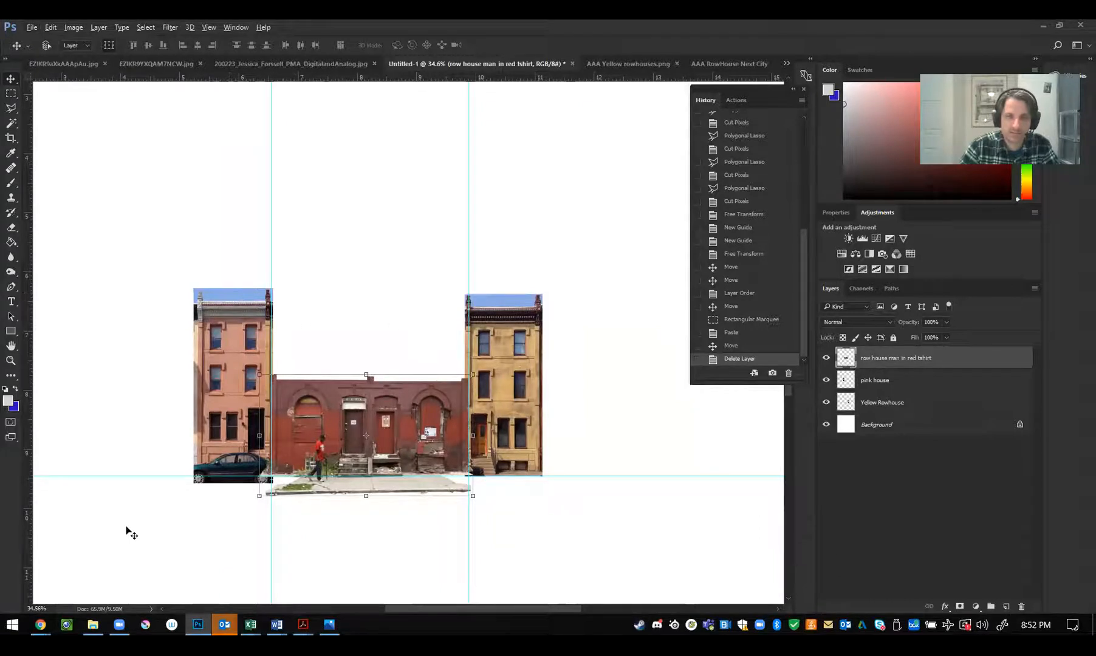
scroll(197, 478, "up", 5)
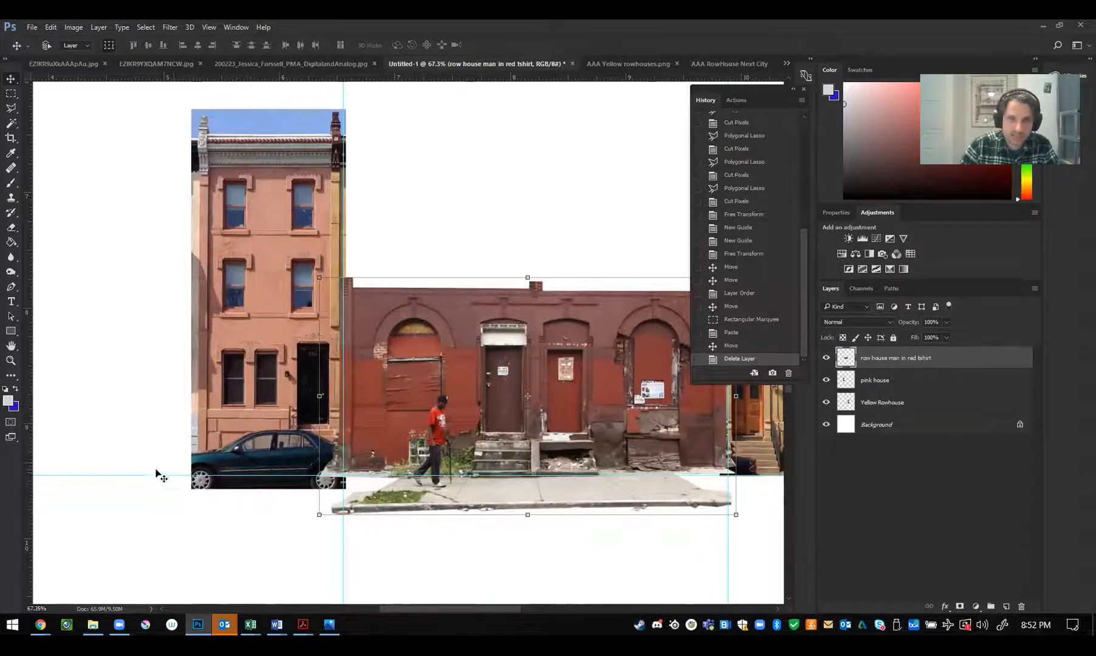
scroll(163, 463, "down", 3)
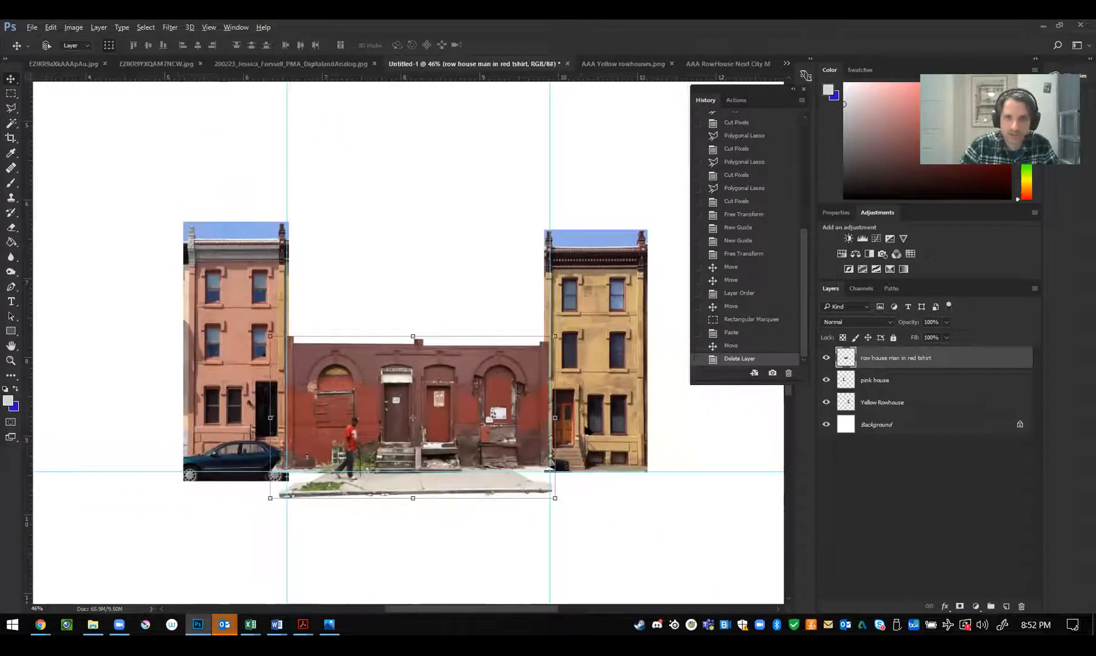
Duplicate the Yellow Rowhouse layer and move the copy against the pink house's left wall
scroll(584, 453, "up", 2)
scroll(590, 456, "down", 2)
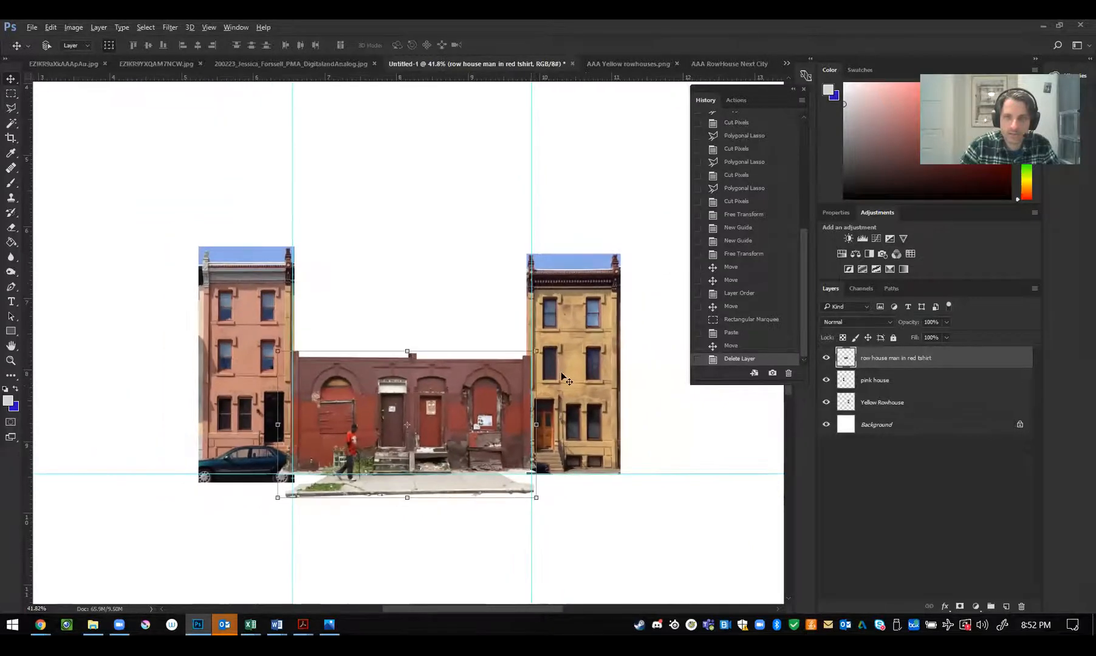
right_click(897, 405)
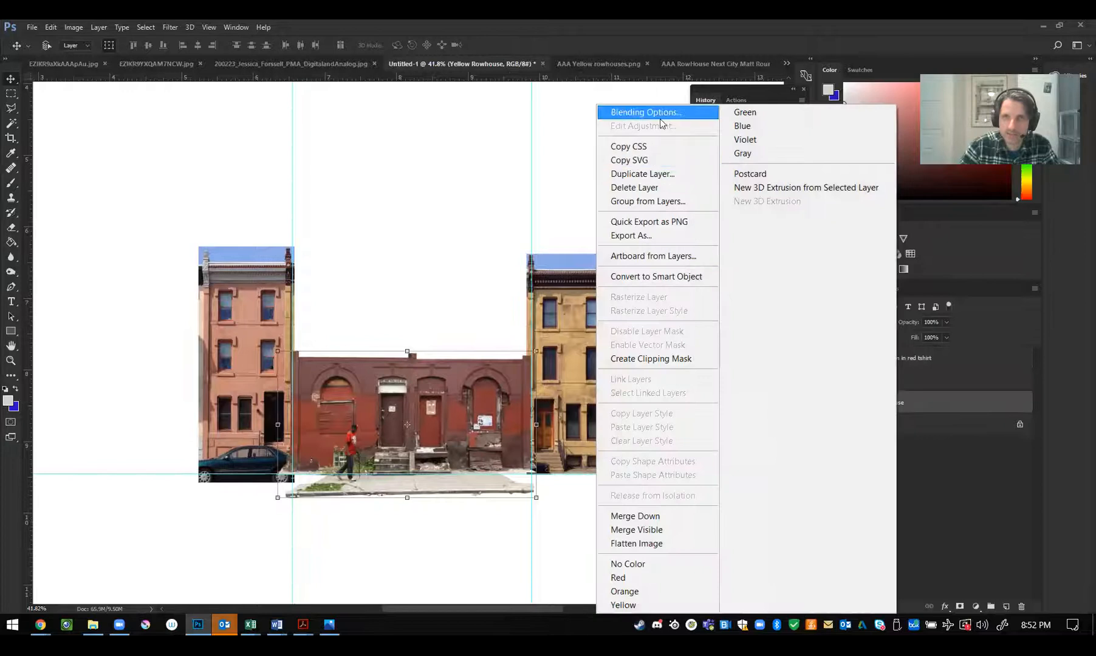
left_click(650, 359)
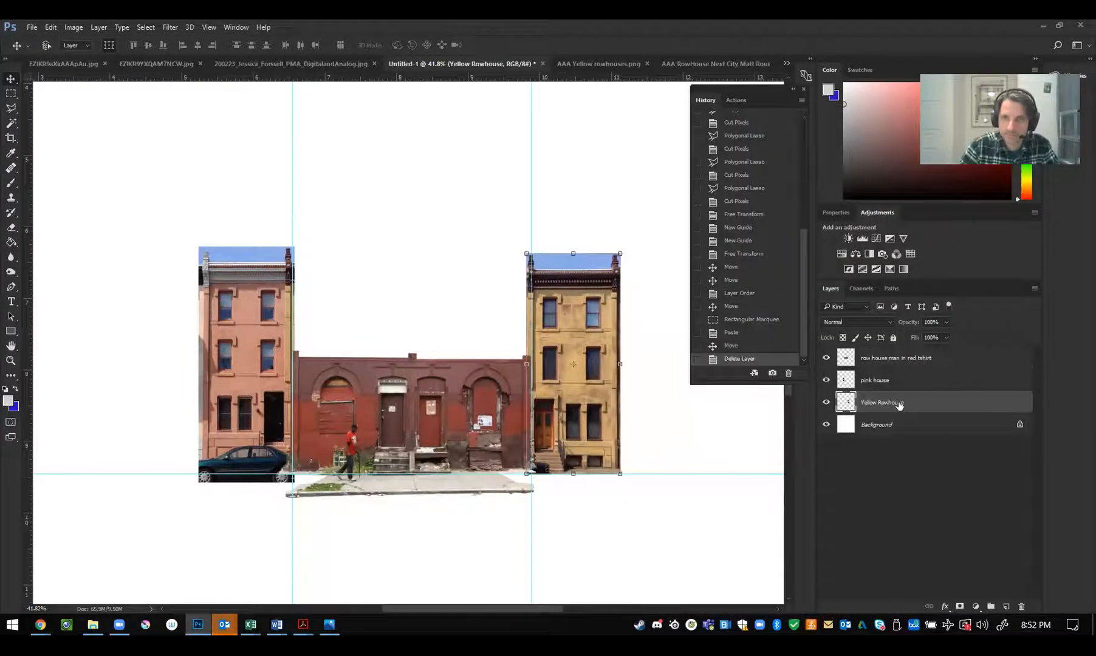
right_click(899, 406)
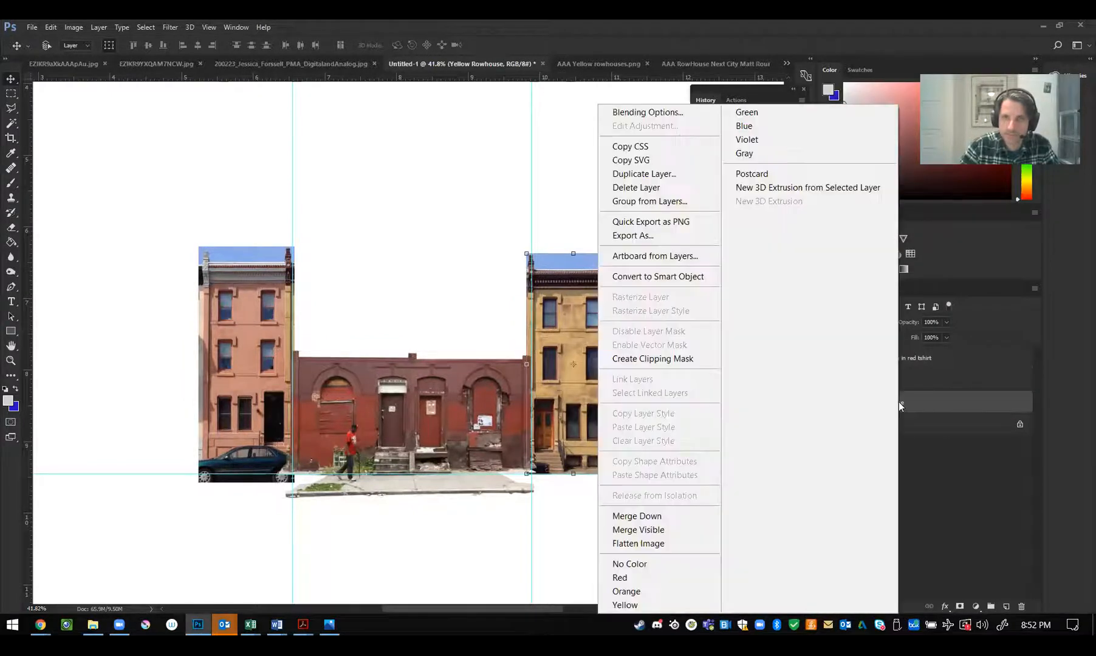
left_click(653, 174)
left_click(895, 117)
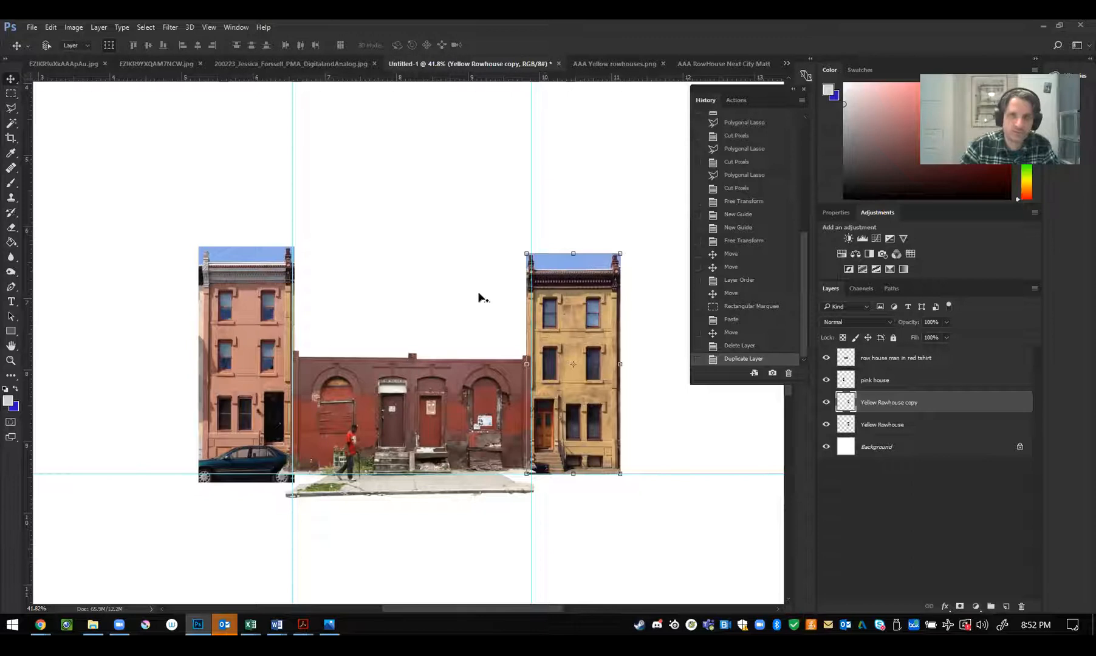
left_click_drag(585, 316, 161, 308)
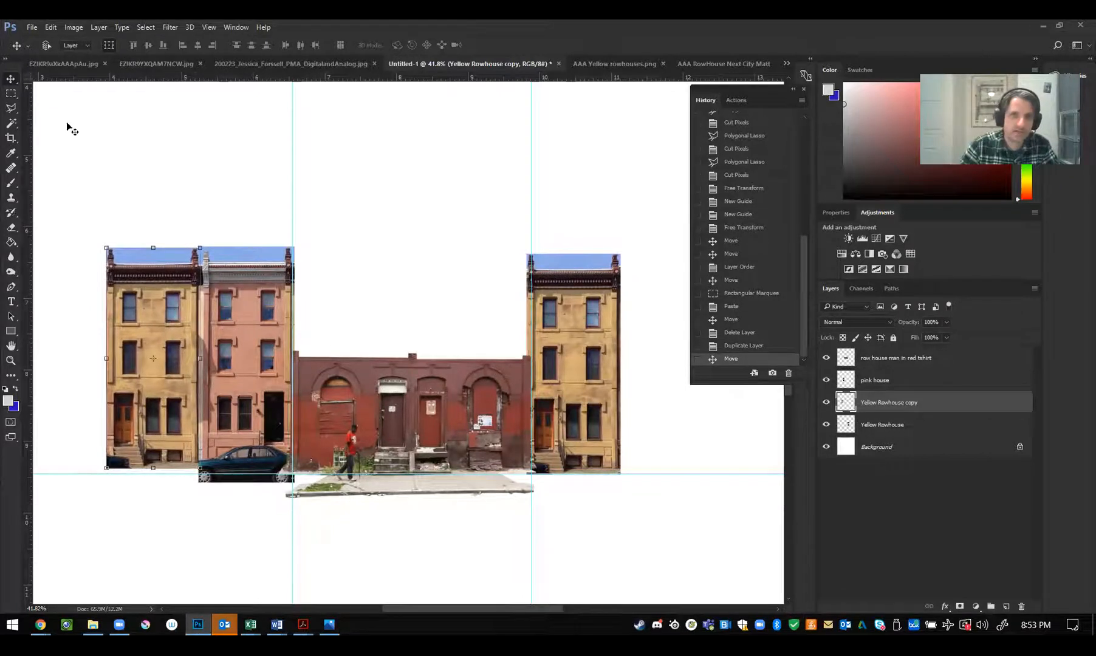
Flip the yellow rowhouse copy horizontally and nudge it into place beside the pink house
left_click(50, 27)
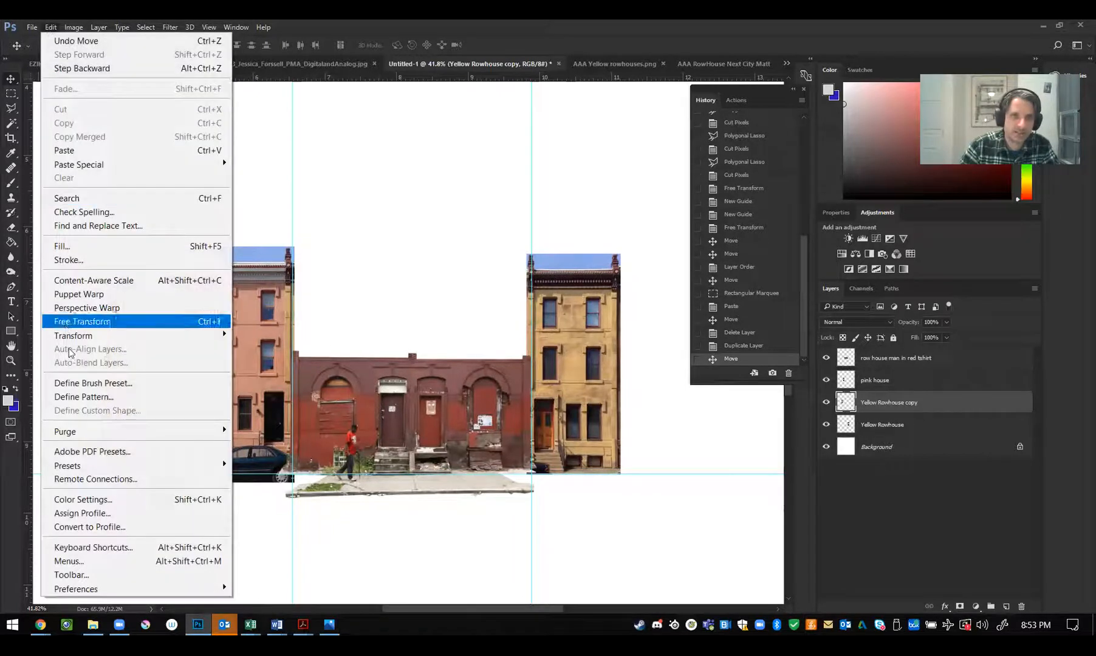
mouse_move(122, 335)
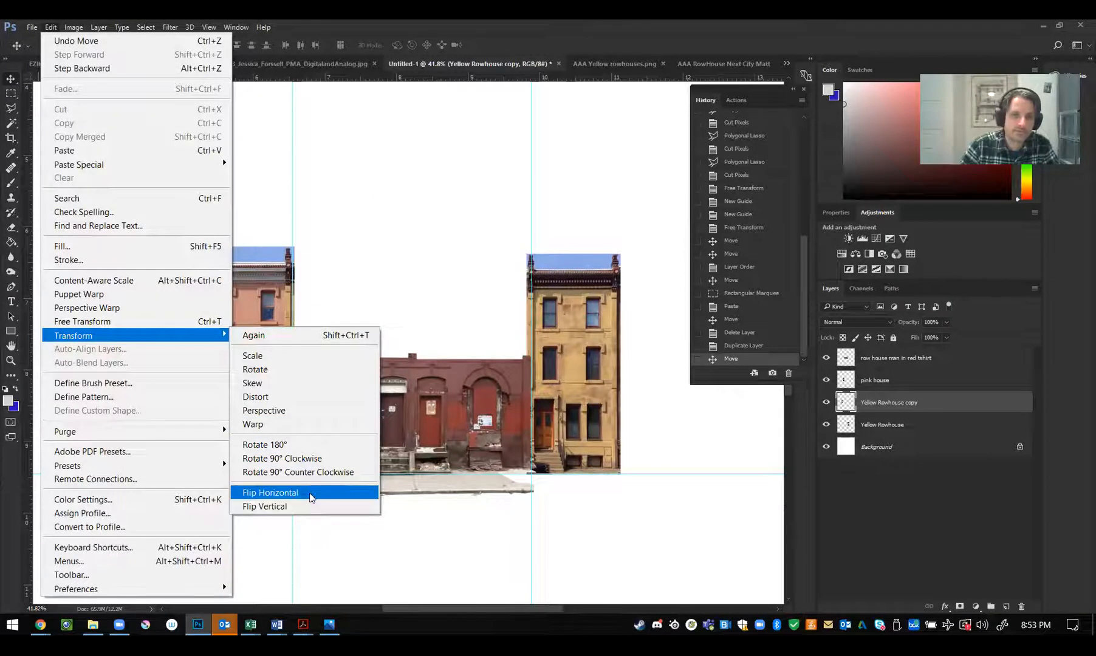
left_click(311, 498)
mouse_move(164, 412)
left_mouse_down()
mouse_move(144, 412)
mouse_move(159, 410)
left_mouse_up()
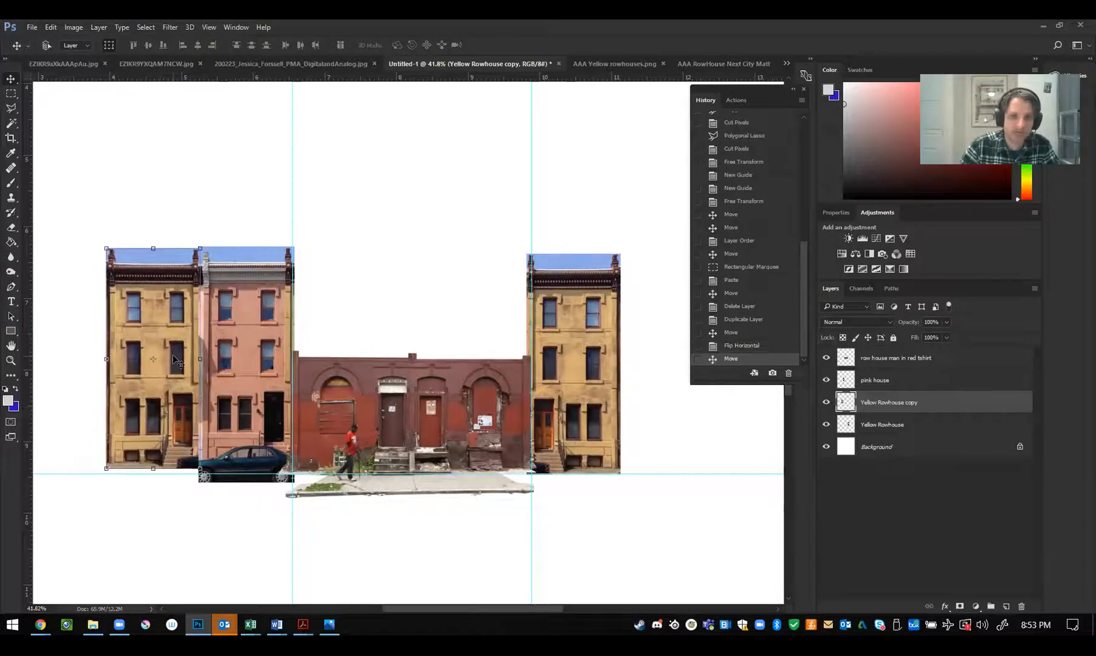
Recolor the flipped rowhouse copy blue with a Hue/Saturation adjustment, shifting the hue to about +162
left_click(73, 27)
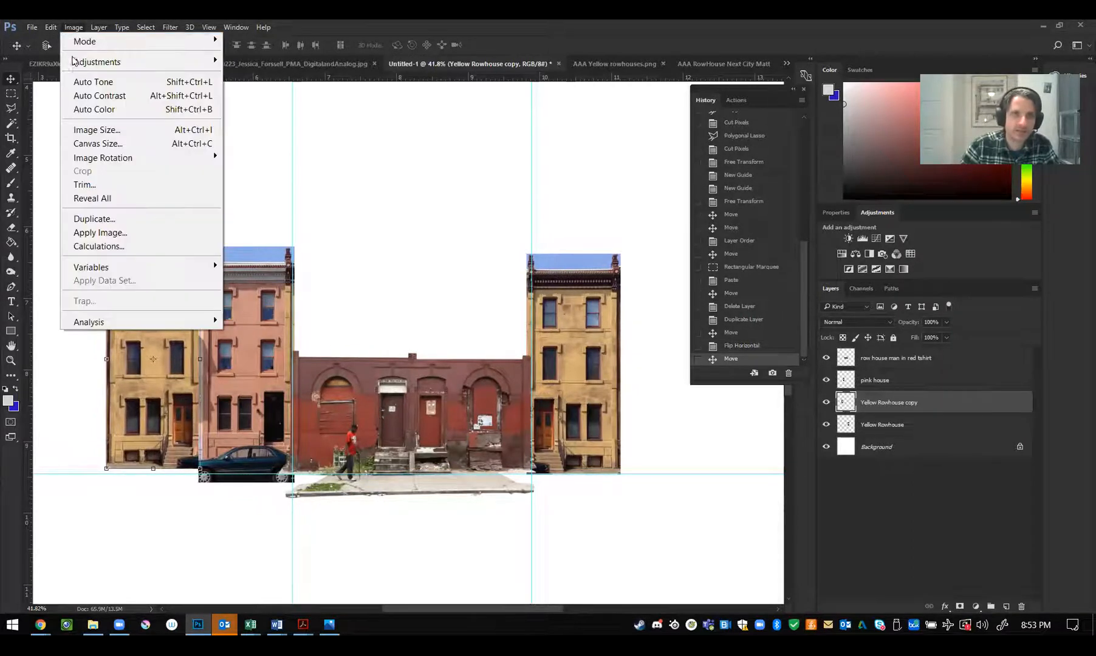
mouse_move(79, 63)
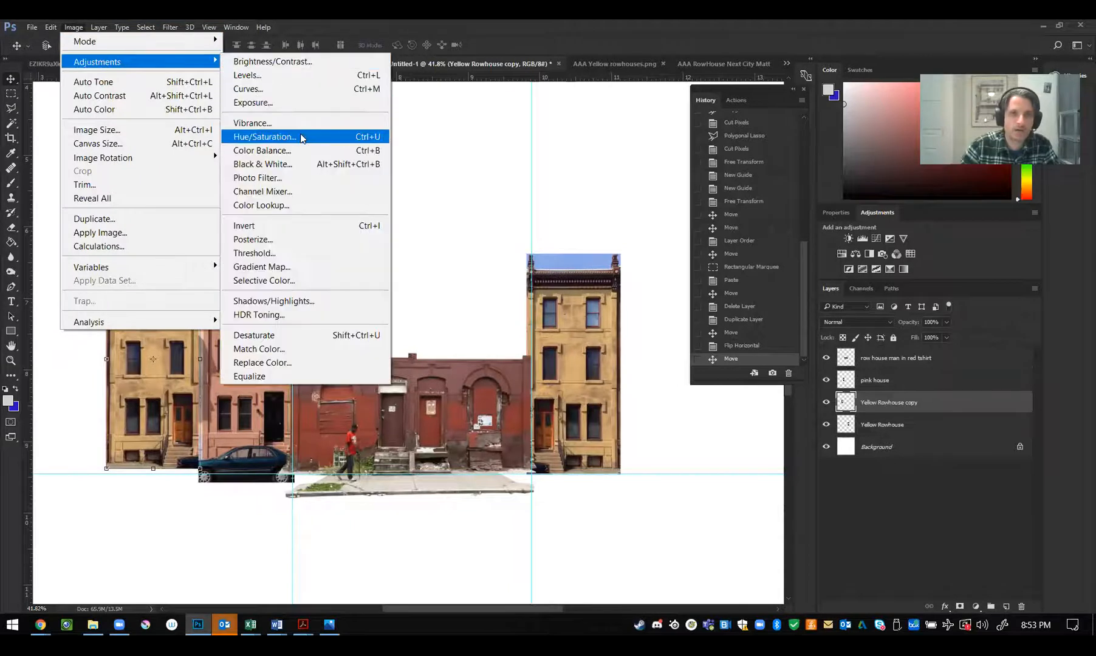
left_click(302, 137)
left_click_drag(824, 199, 798, 192)
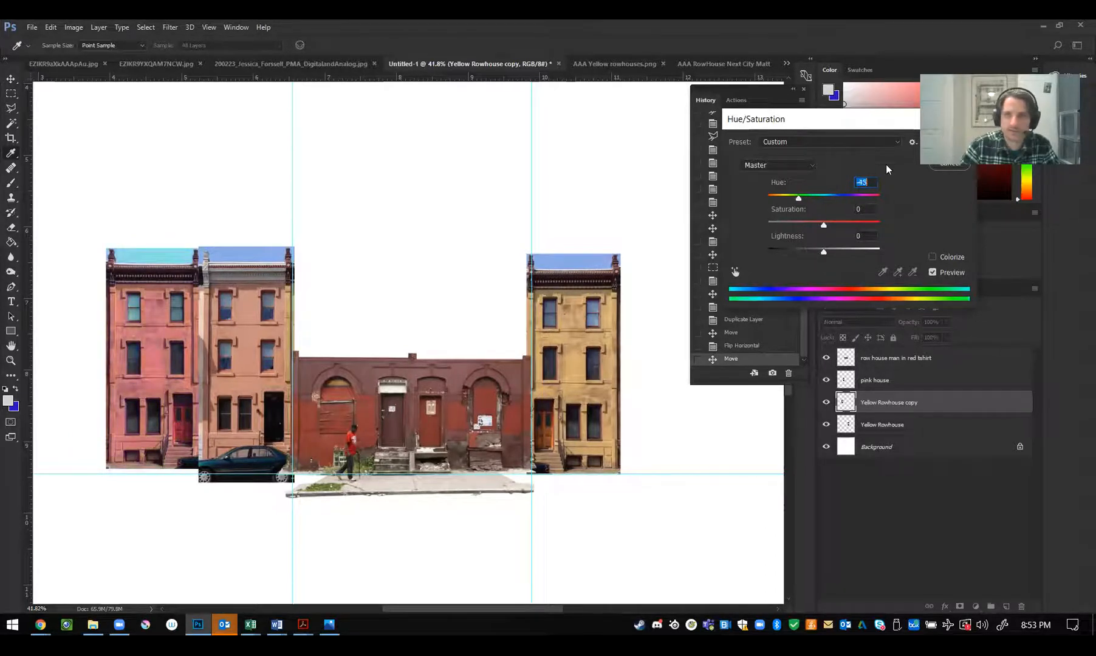
left_click_drag(882, 121, 807, 136)
left_click_drag(725, 217, 799, 209)
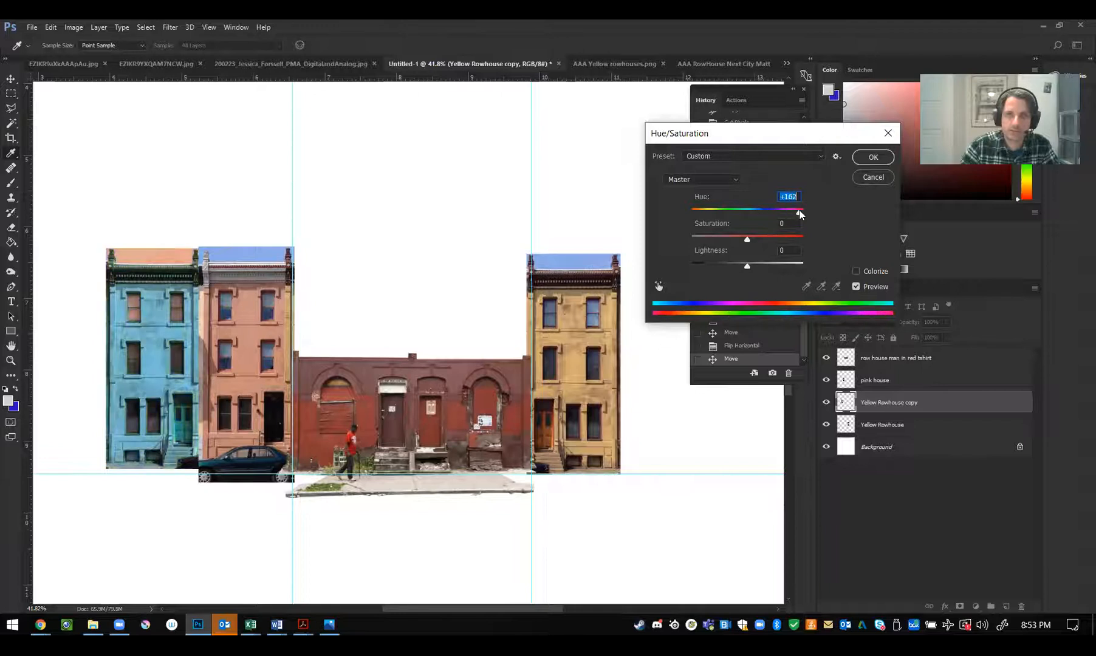
key("Return")
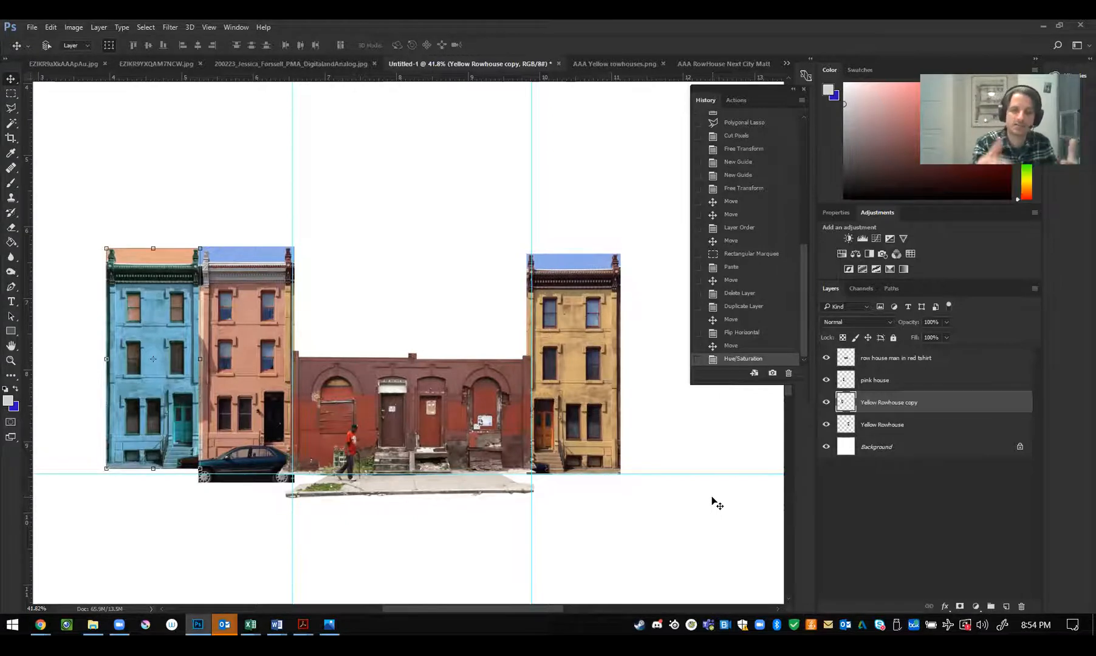
Revert the document to an earlier New Guide history state and return to the latest Hue/Saturation state
scroll(453, 393, "up", 3)
scroll(446, 392, "down", 2)
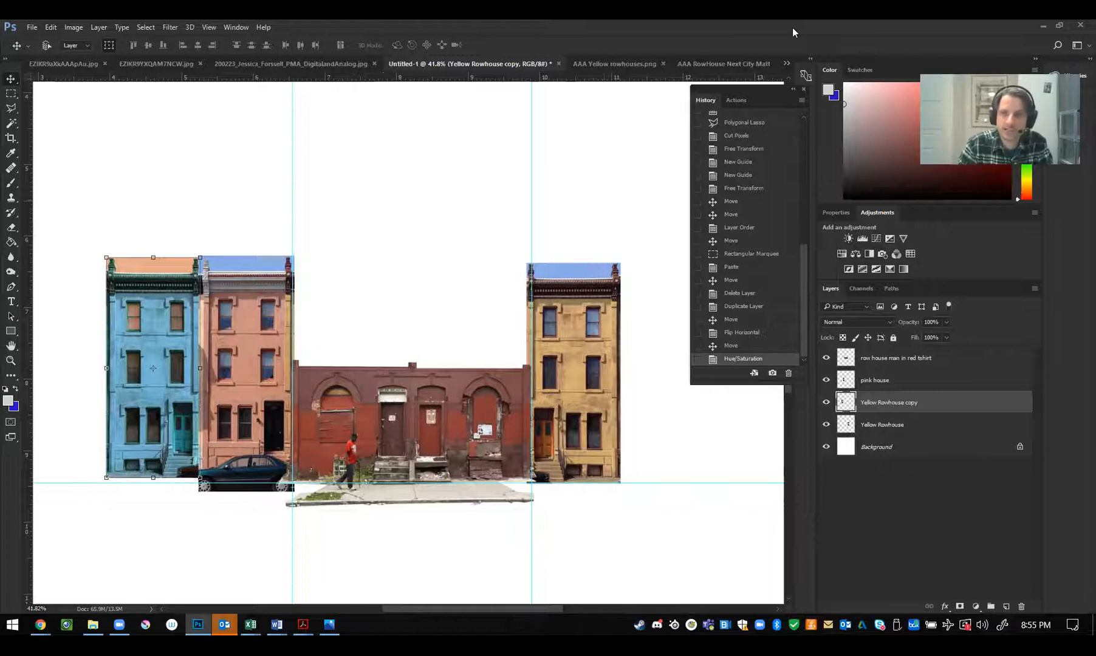
left_click(738, 161)
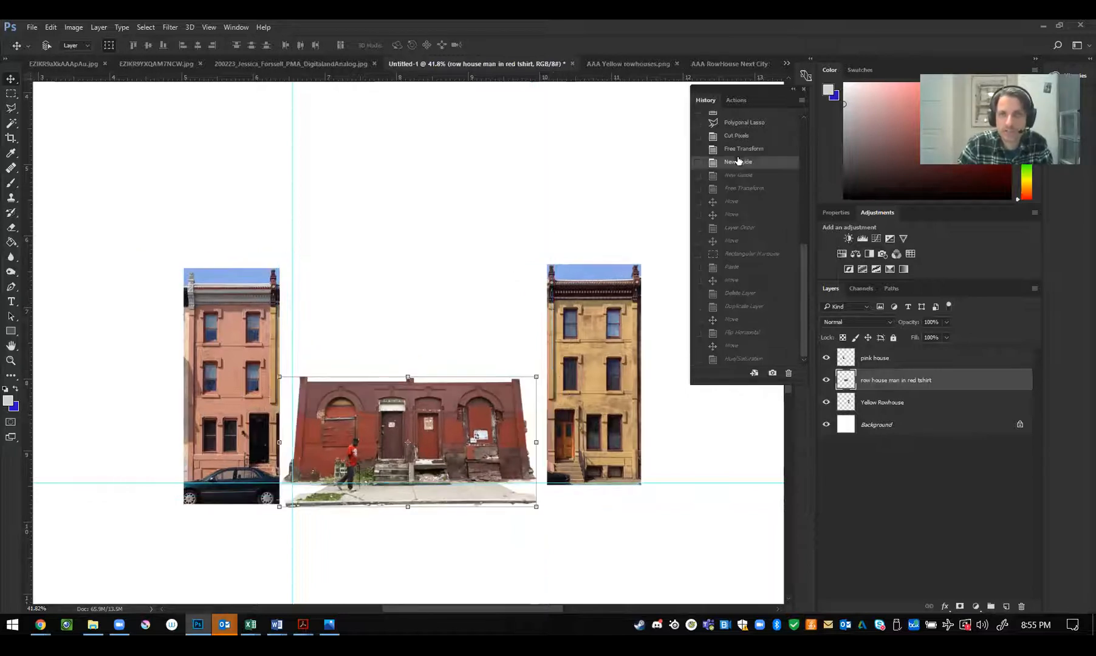
left_click(750, 361)
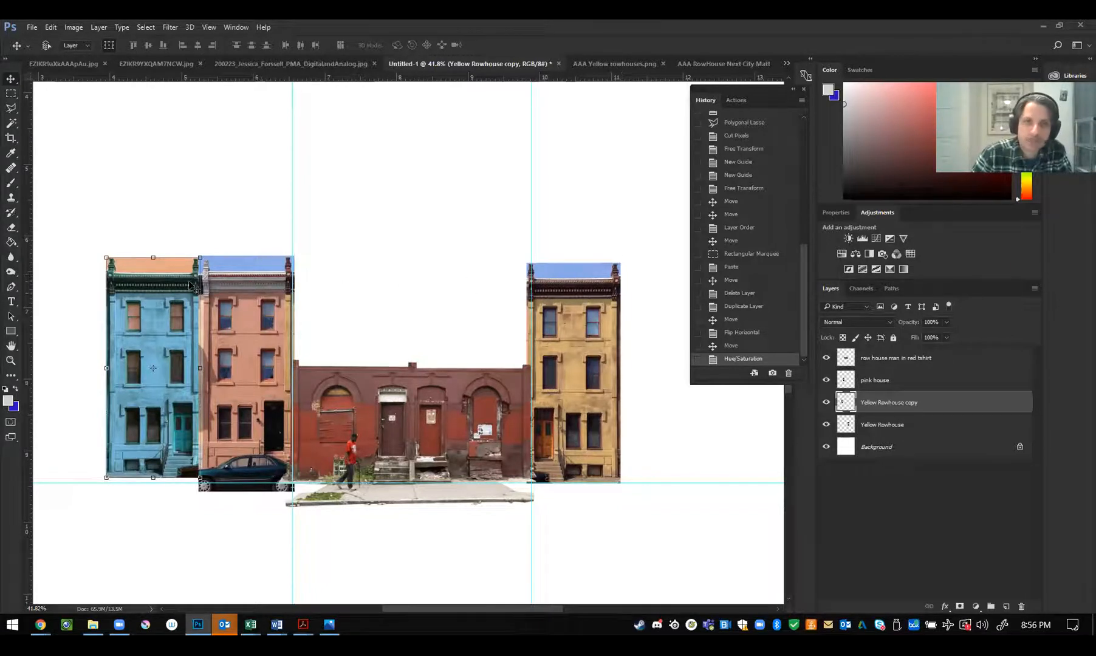
Try a rectangular marquee selection around the sky strip above the yellow rowhouse's cornice, and clear the selection
left_click(10, 94)
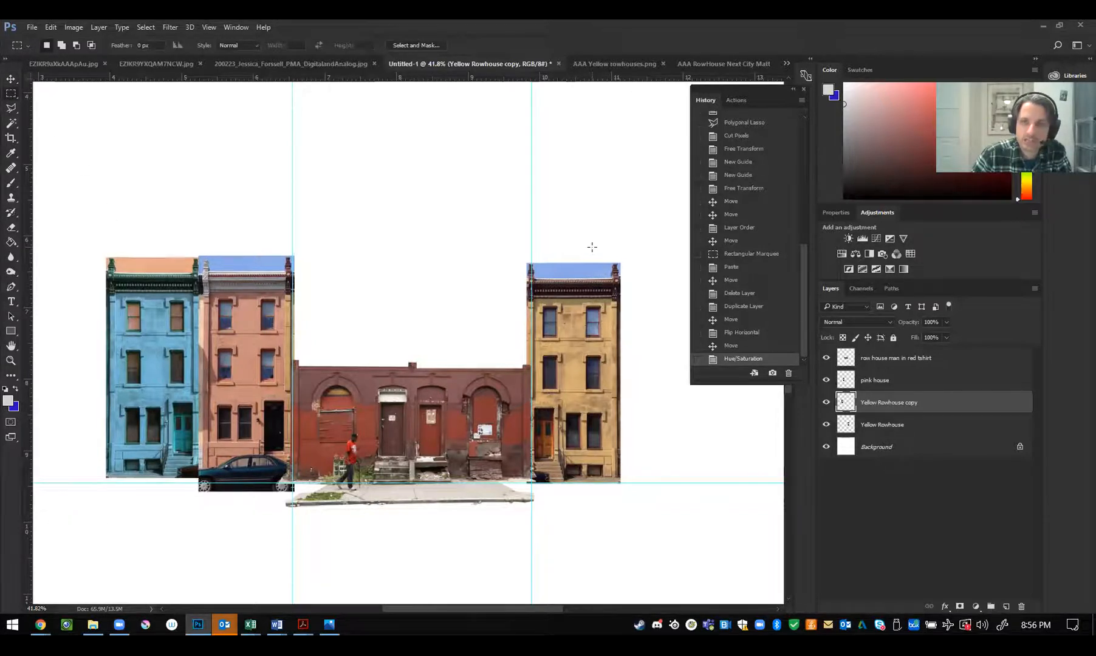
left_click_drag(615, 259, 541, 275)
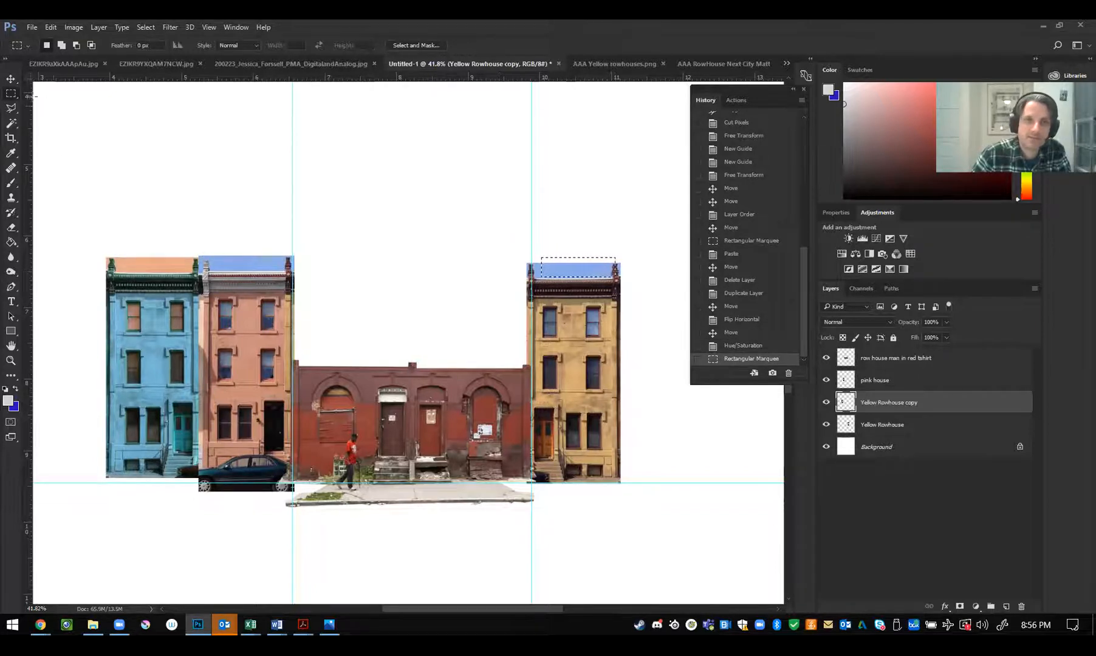
left_click(442, 218)
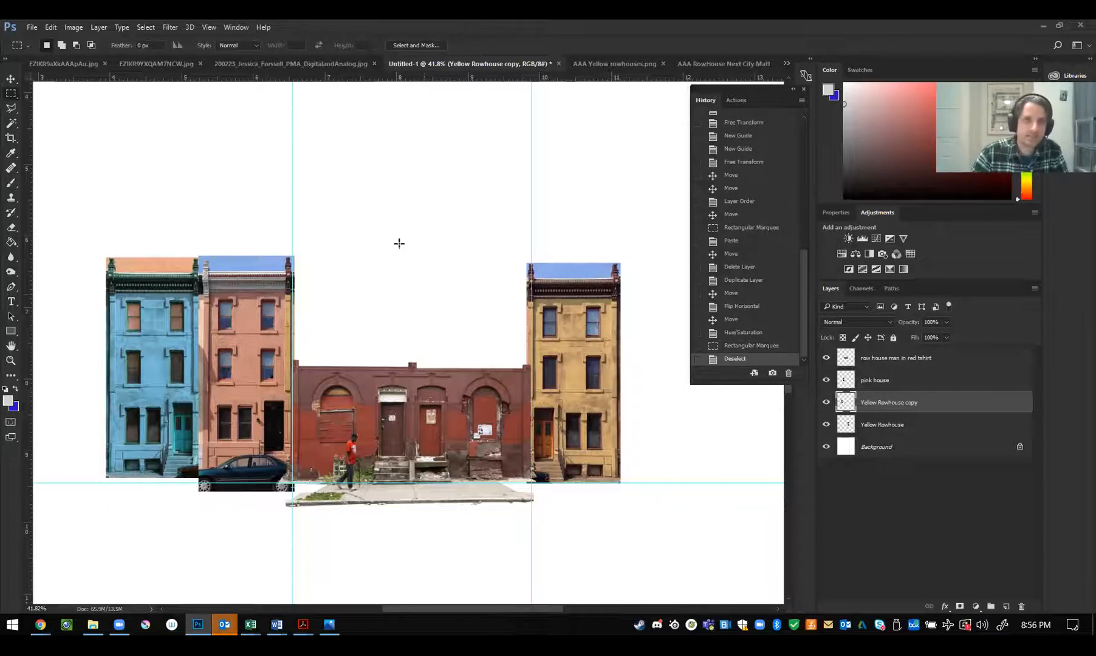
Save the collage as a layered PSD named 210128, the author's full name and North Philly Street Collage, with Maximize Compatibility enabled
left_click(32, 30)
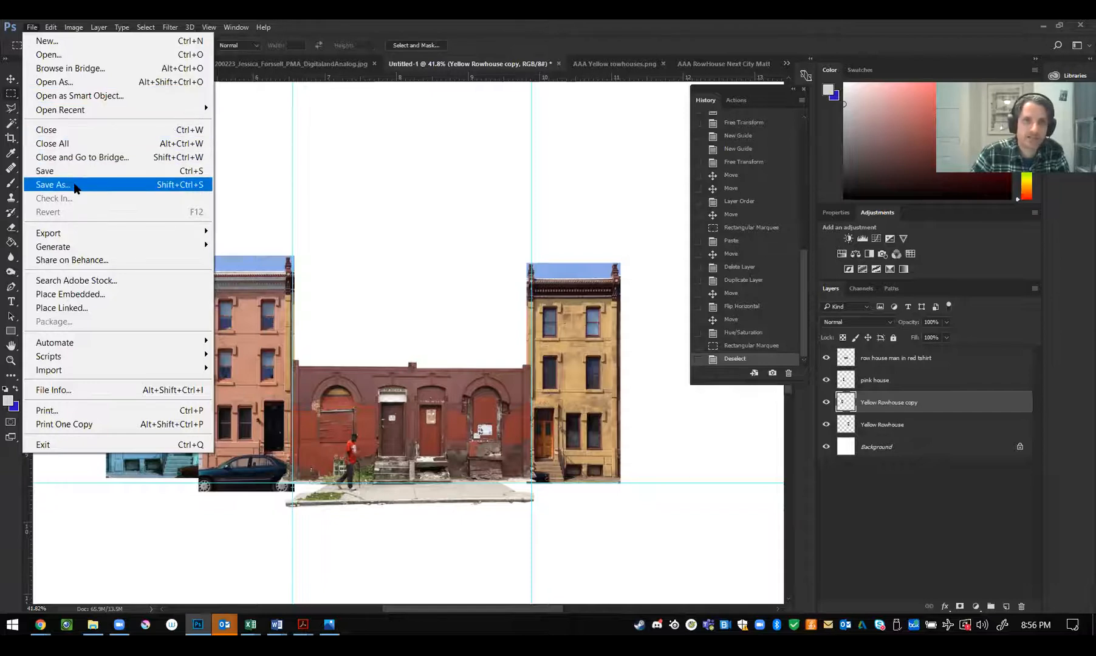
left_click(75, 185)
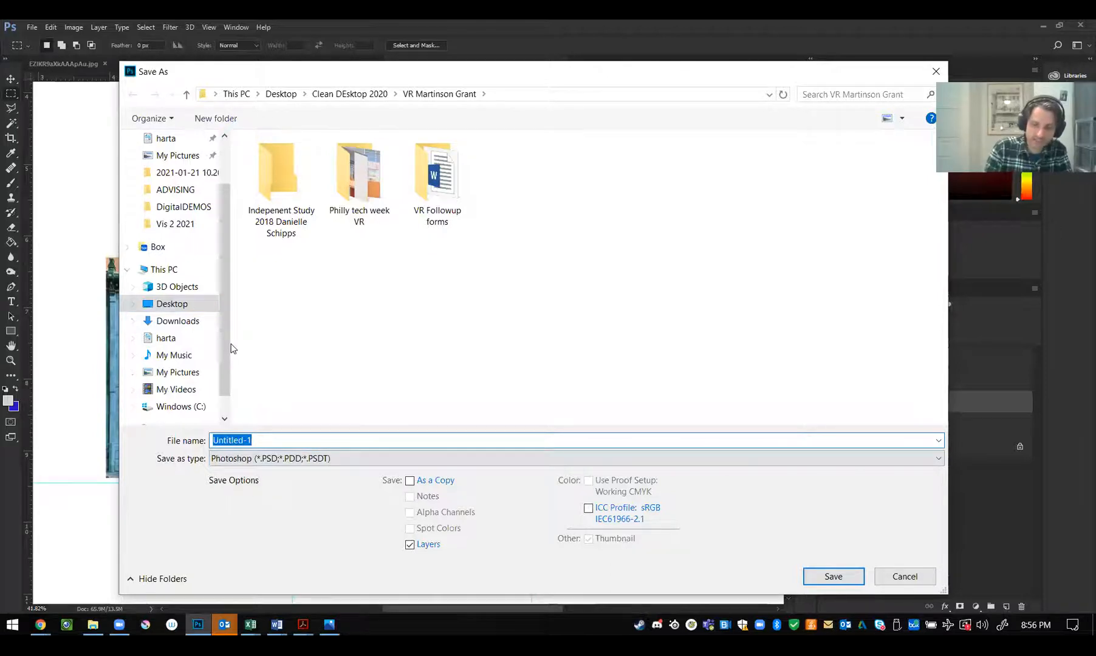
type("2")
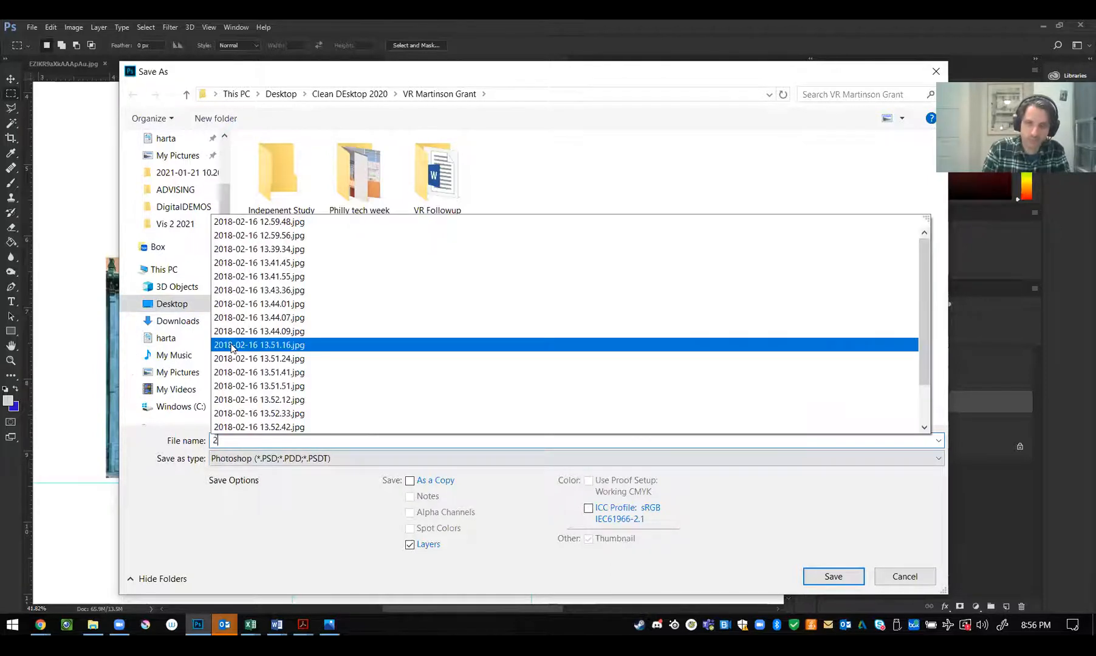
type("1012")
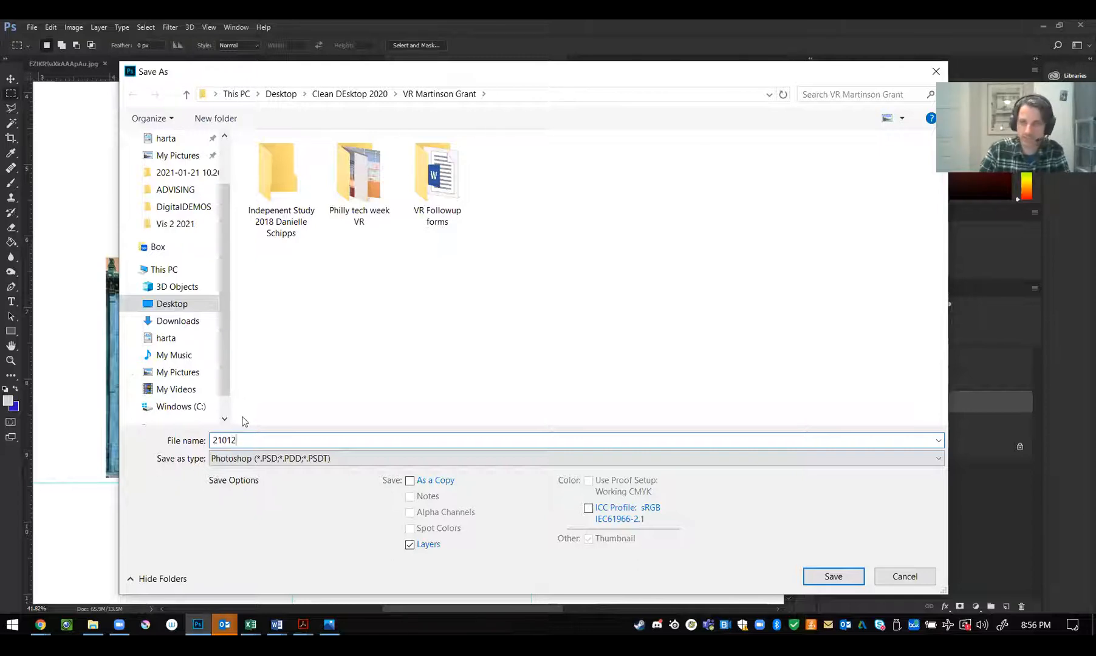
mouse_move(1053, 632)
type("2")
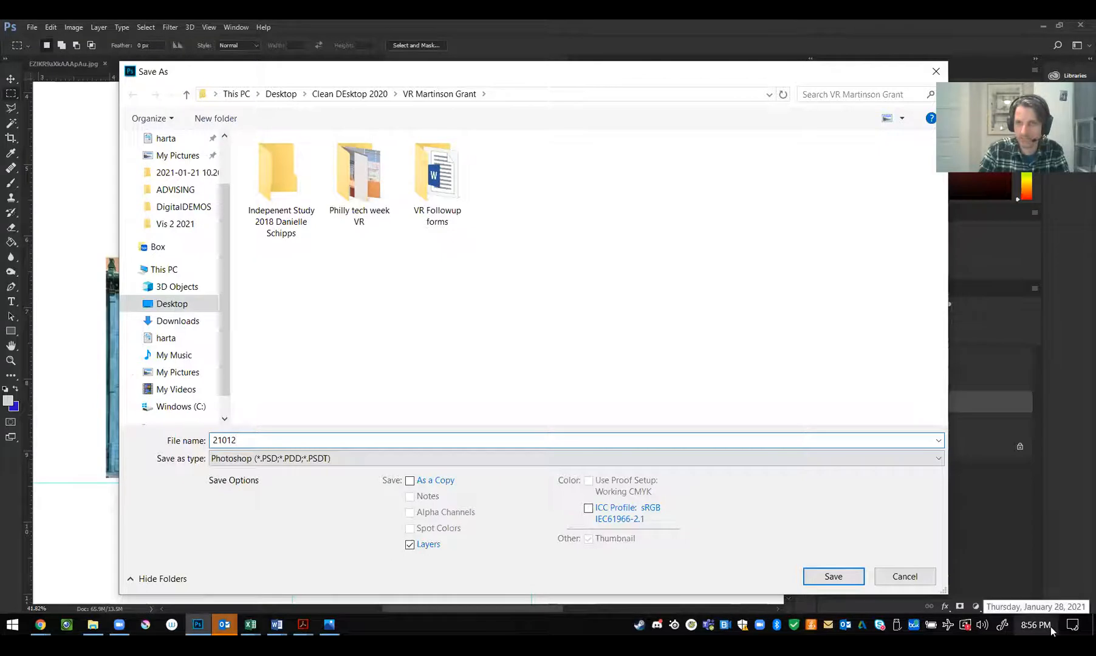
type("8 Hart Andre")
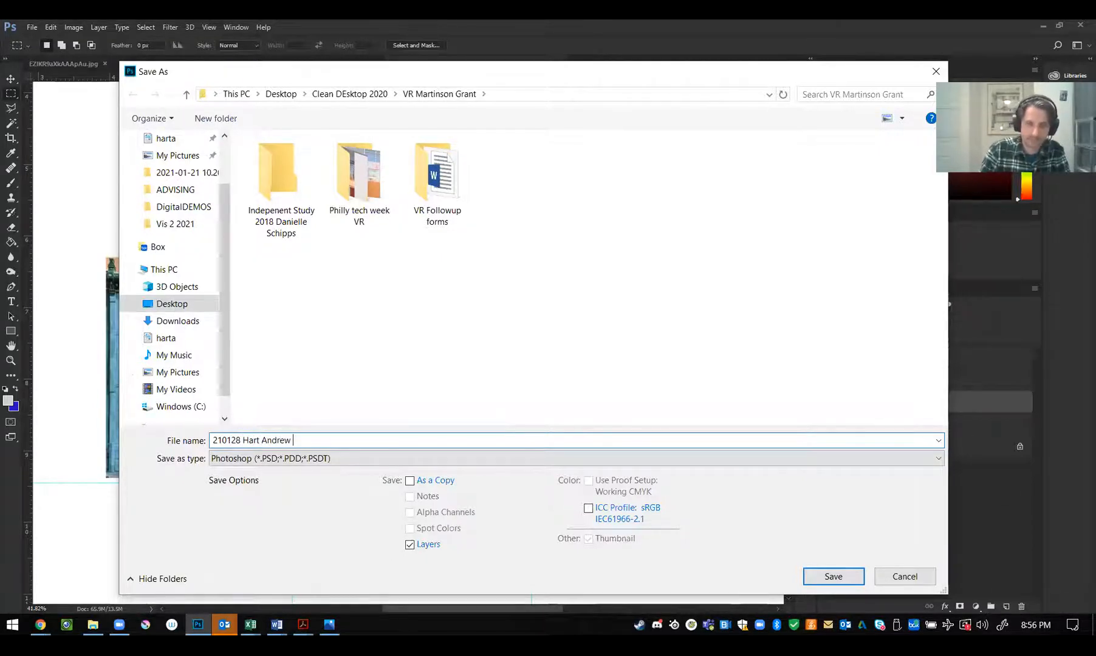
type("w ")
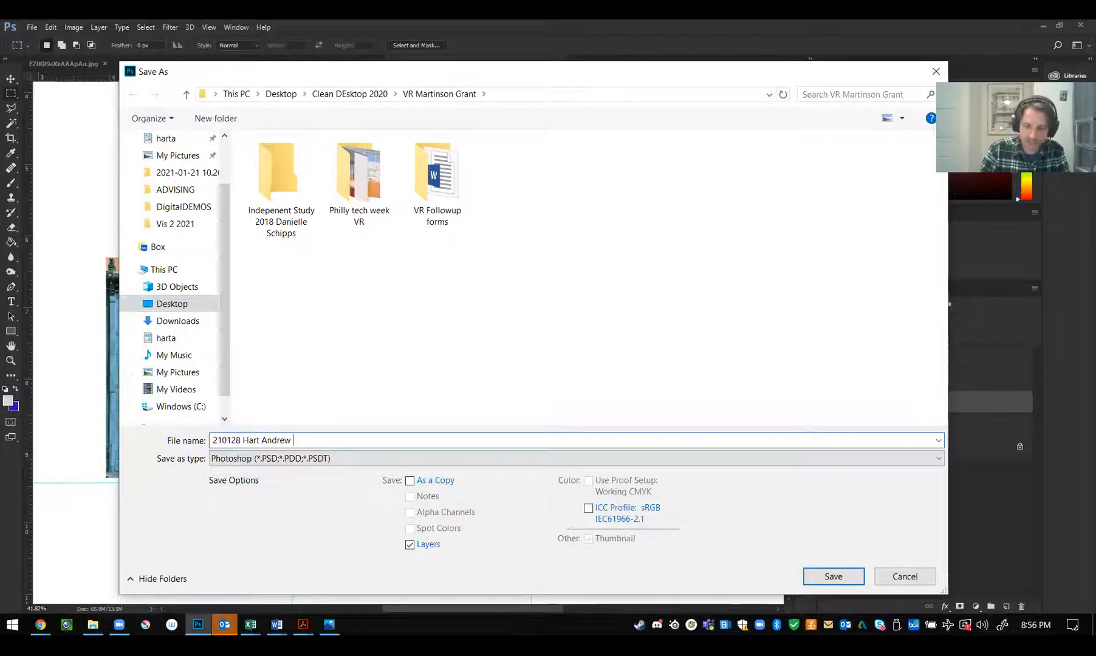
type("North Philly S")
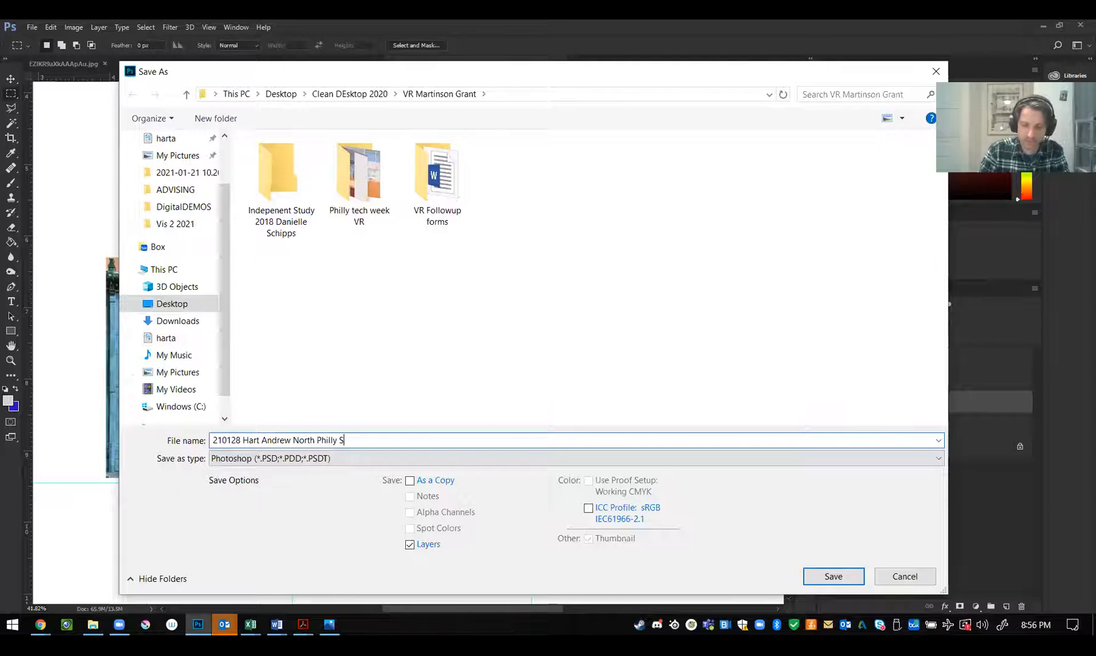
type("treet Collage")
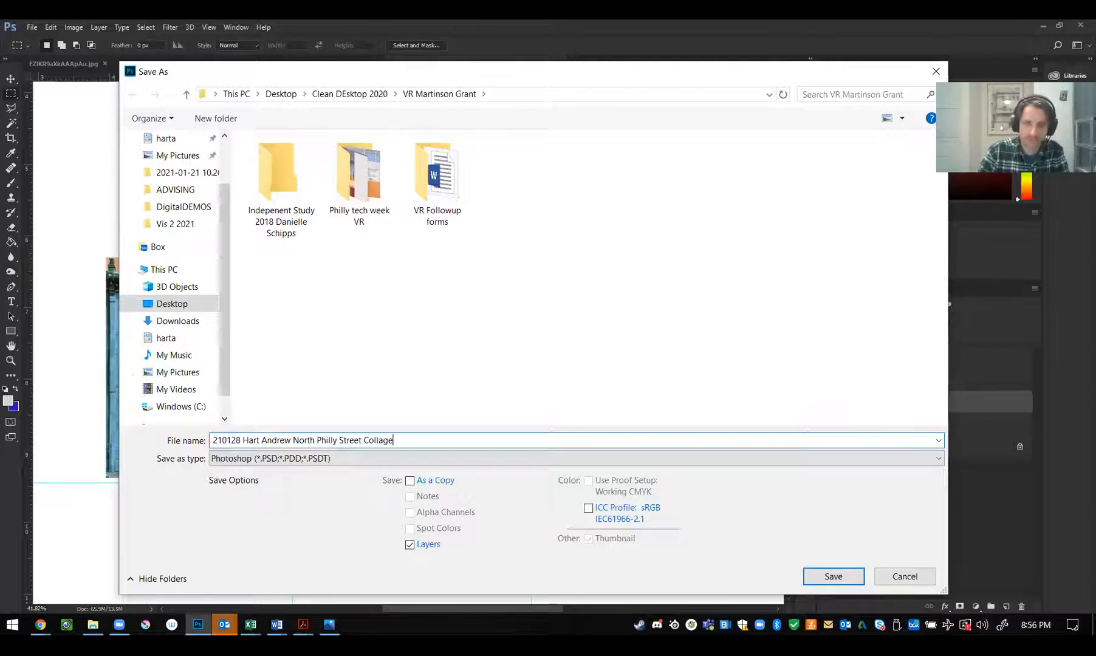
left_click(848, 577)
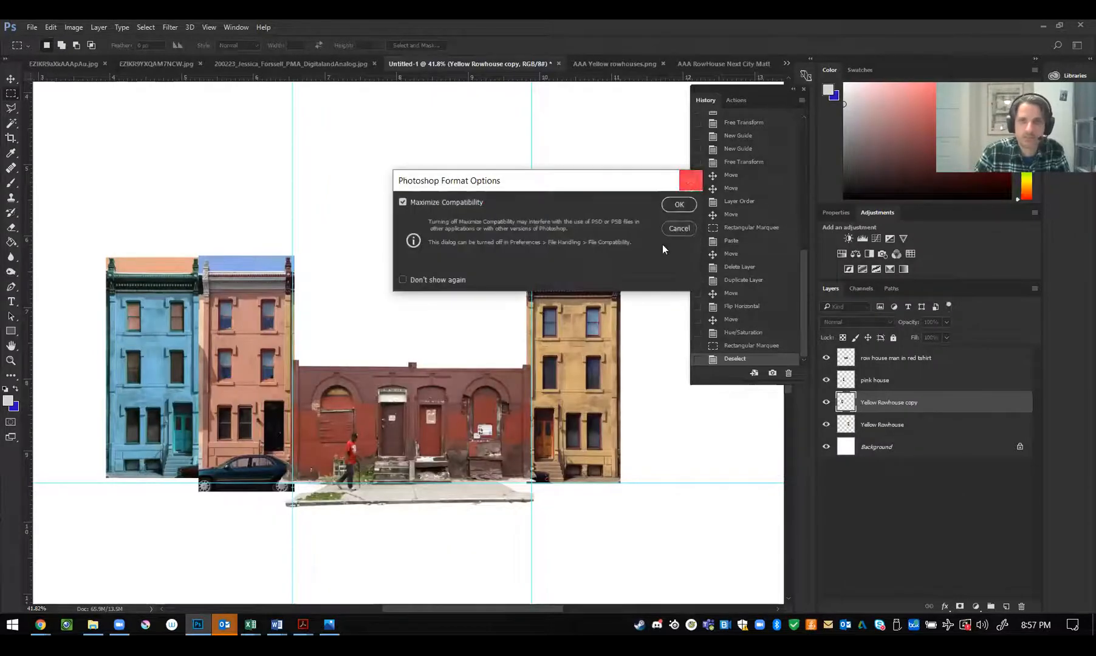
left_click(687, 203)
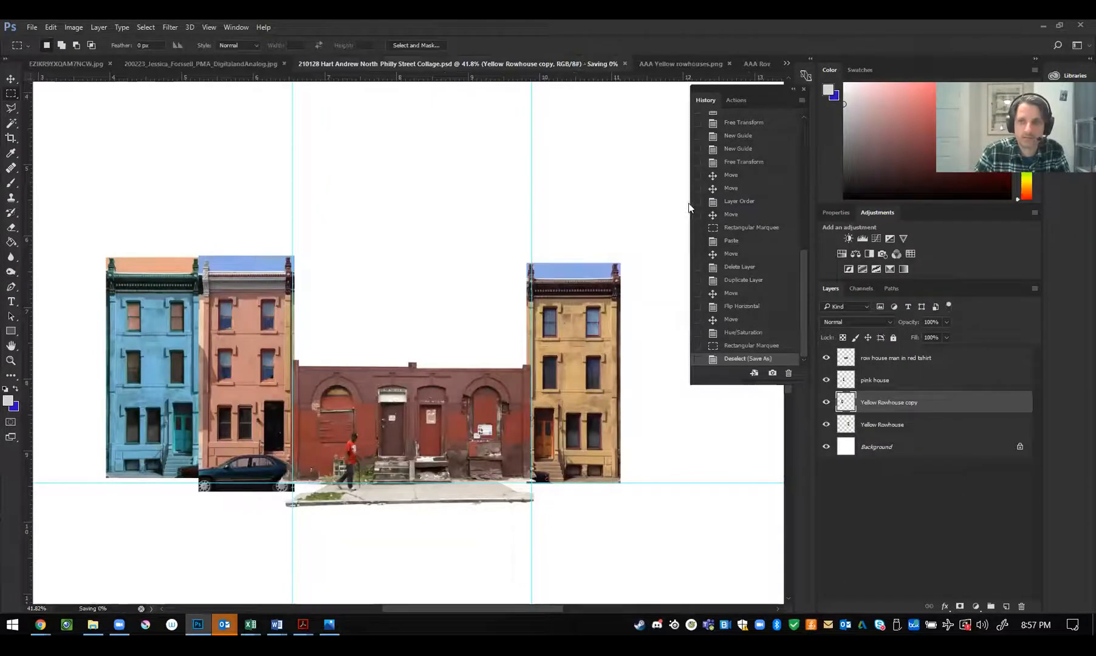
Save a JPEG copy of the collage under the same file name in the same folder, at Maximum quality 12 in Progressive format
left_click(30, 28)
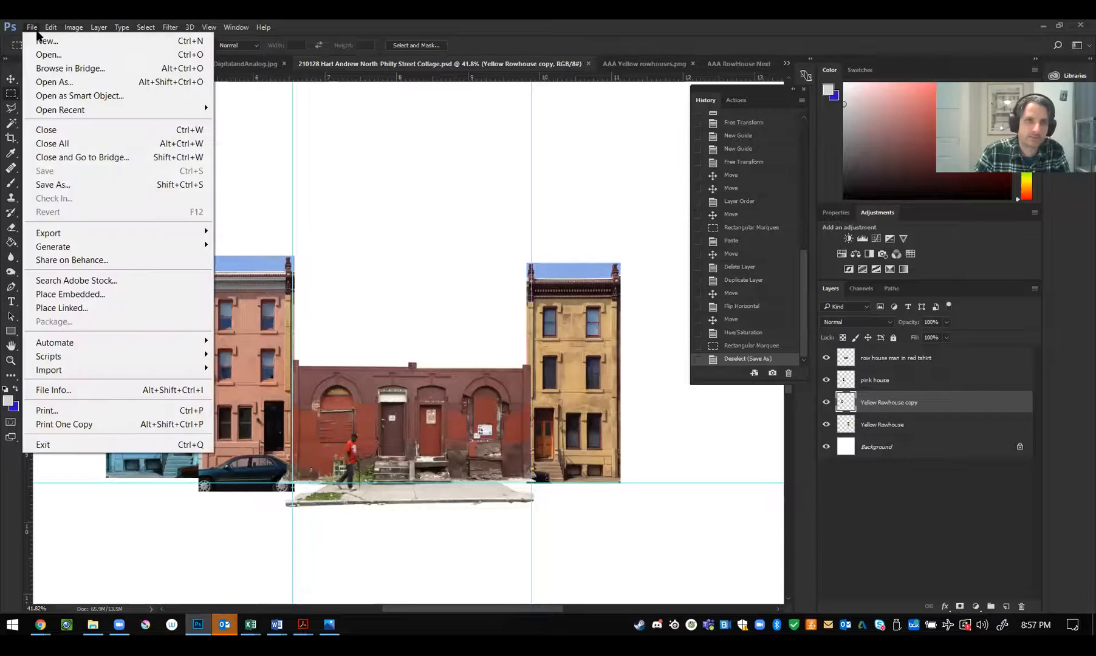
left_click(189, 192)
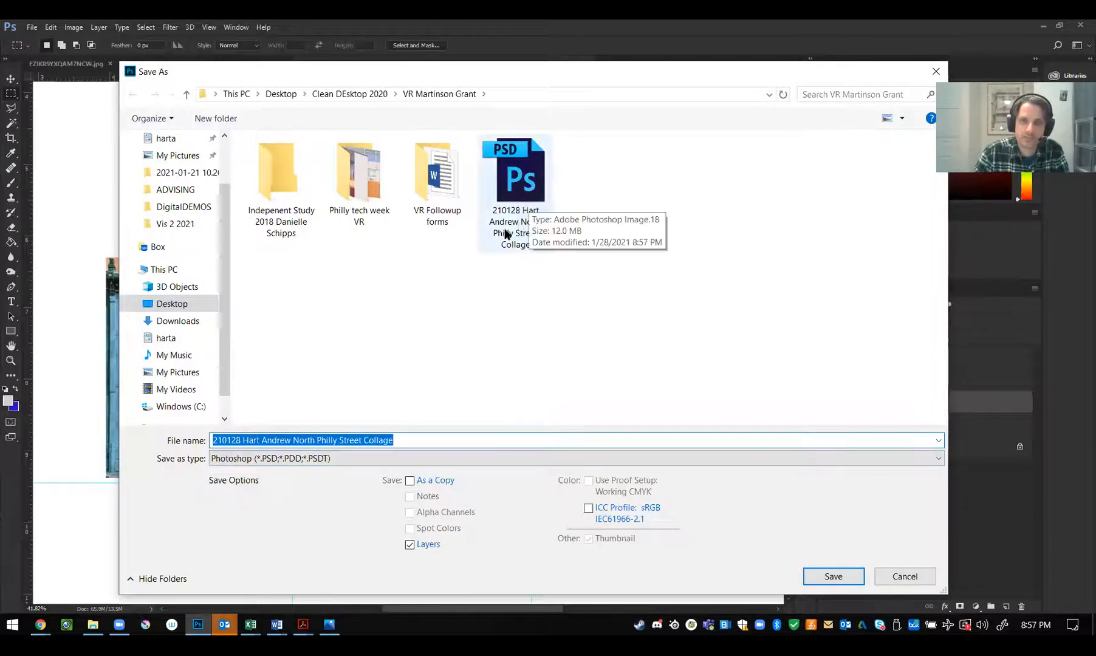
left_click(395, 462)
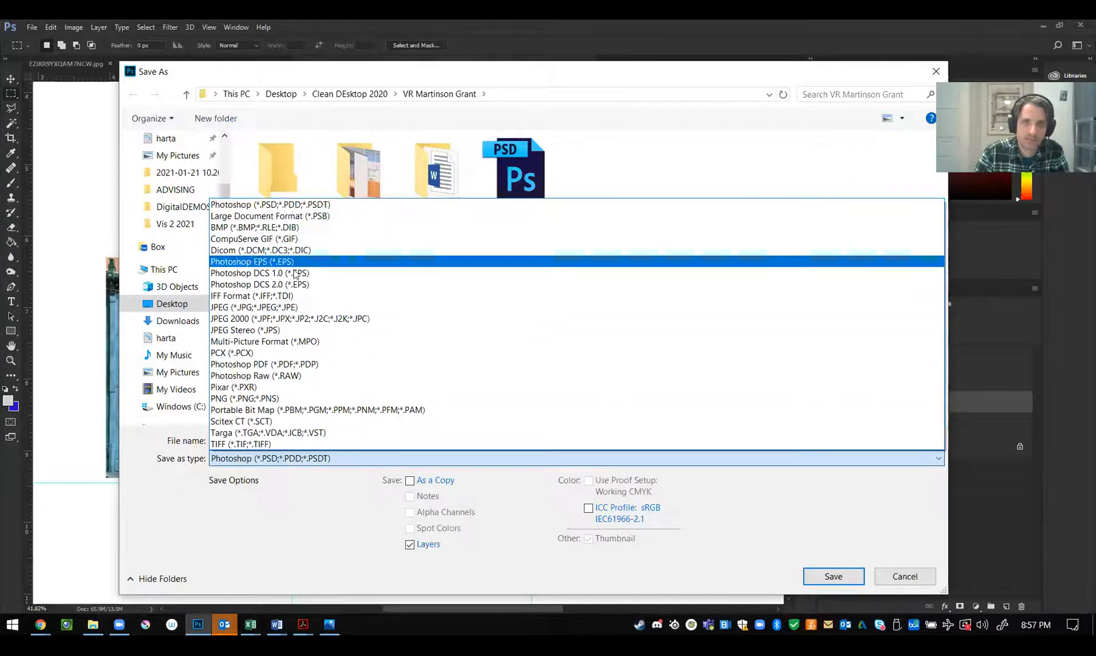
left_click(271, 312)
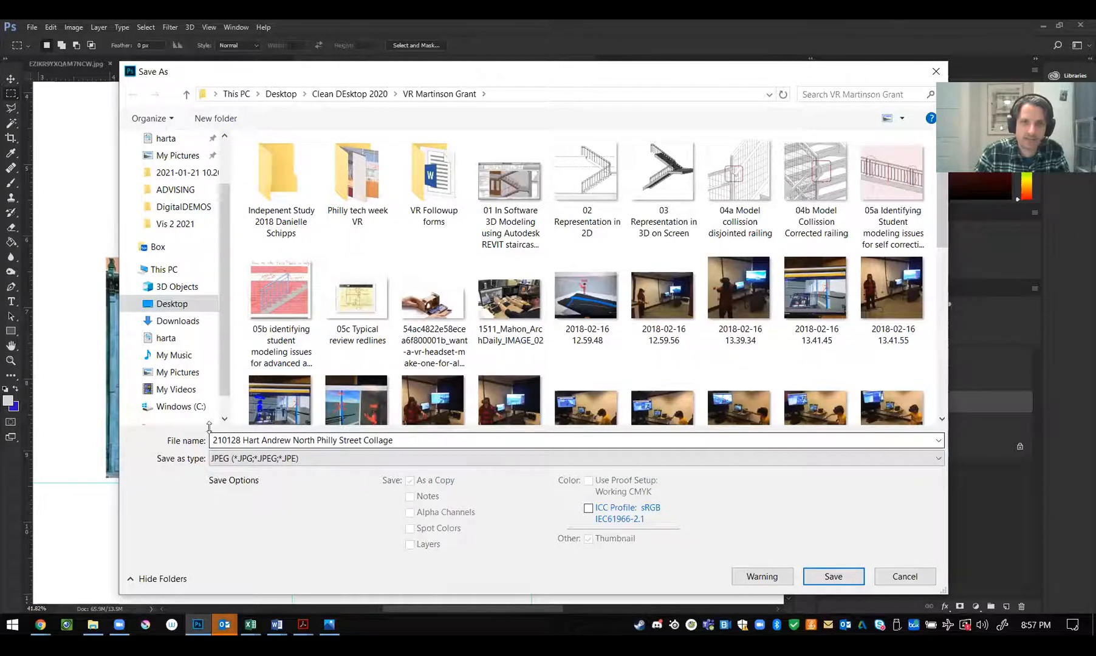
left_click(827, 576)
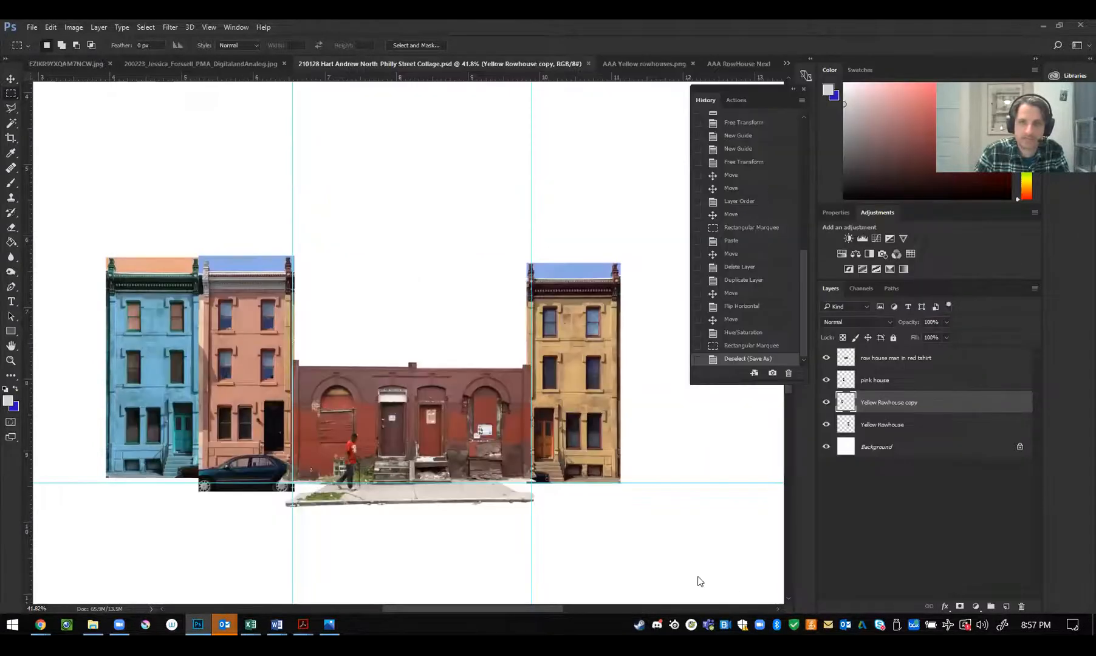
left_click_drag(497, 242, 531, 244)
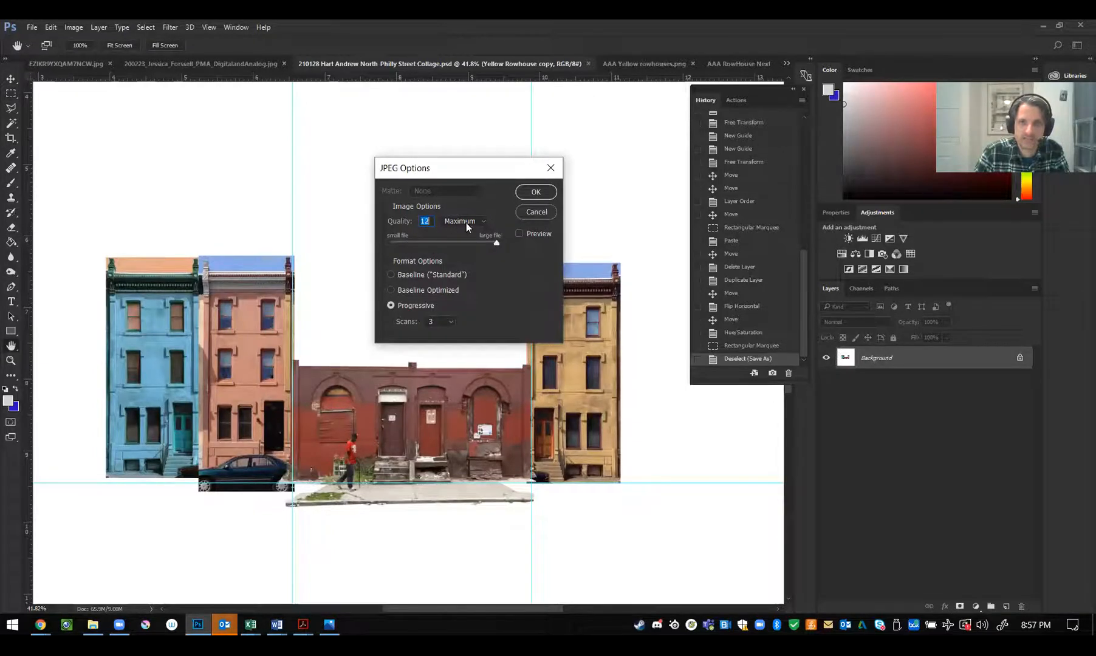
left_click(535, 191)
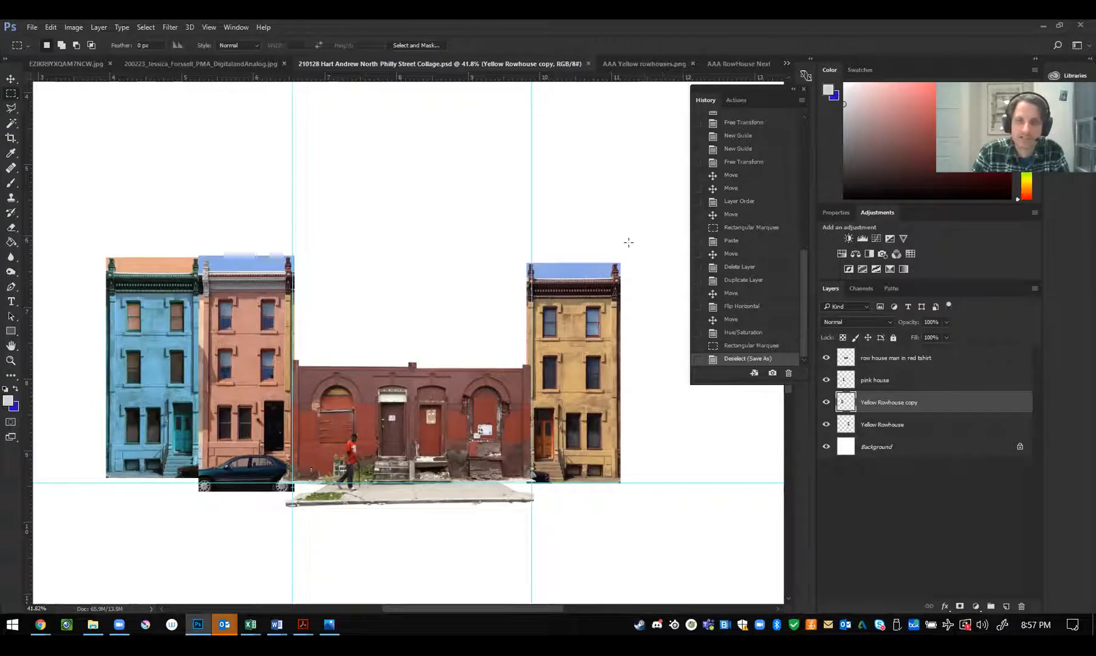
left_click(30, 28)
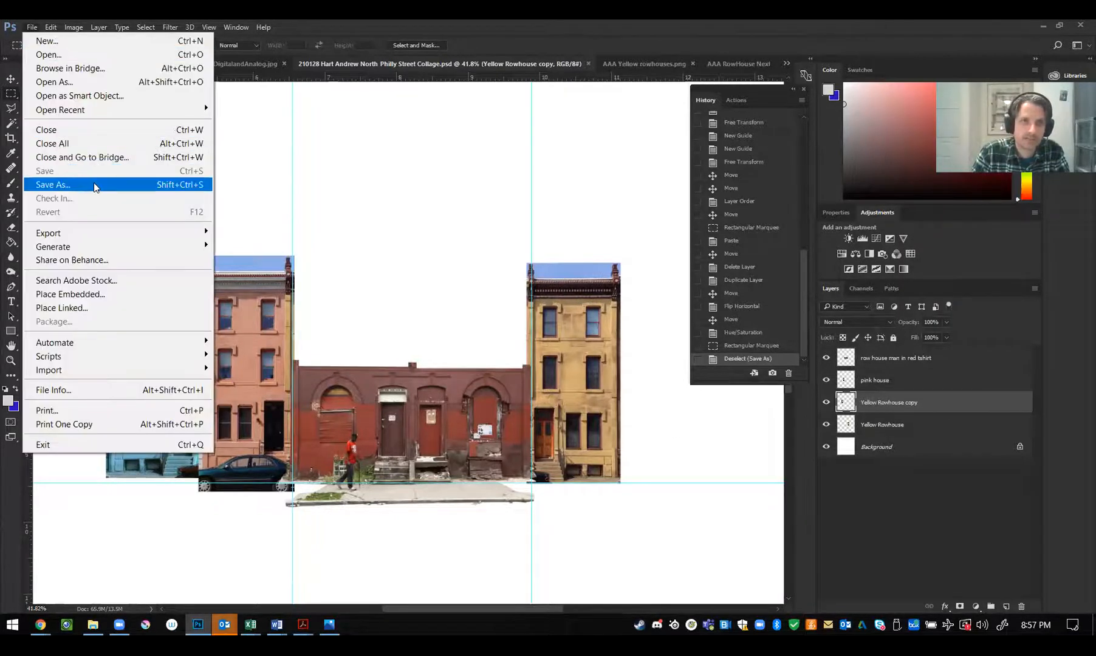
left_click(93, 182)
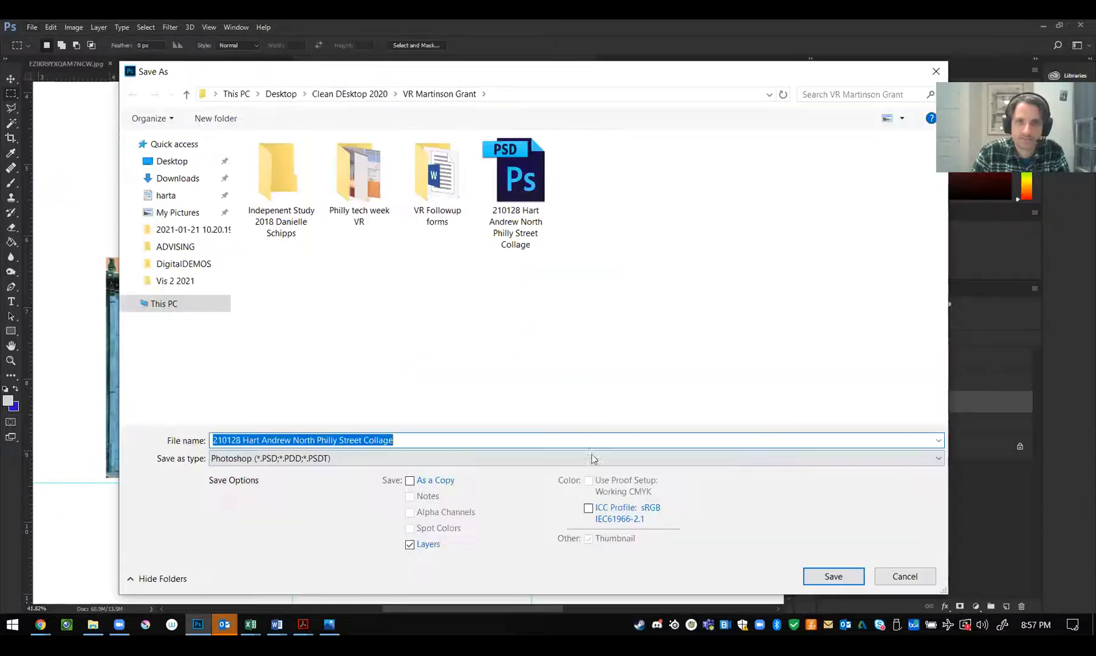
left_click(939, 458)
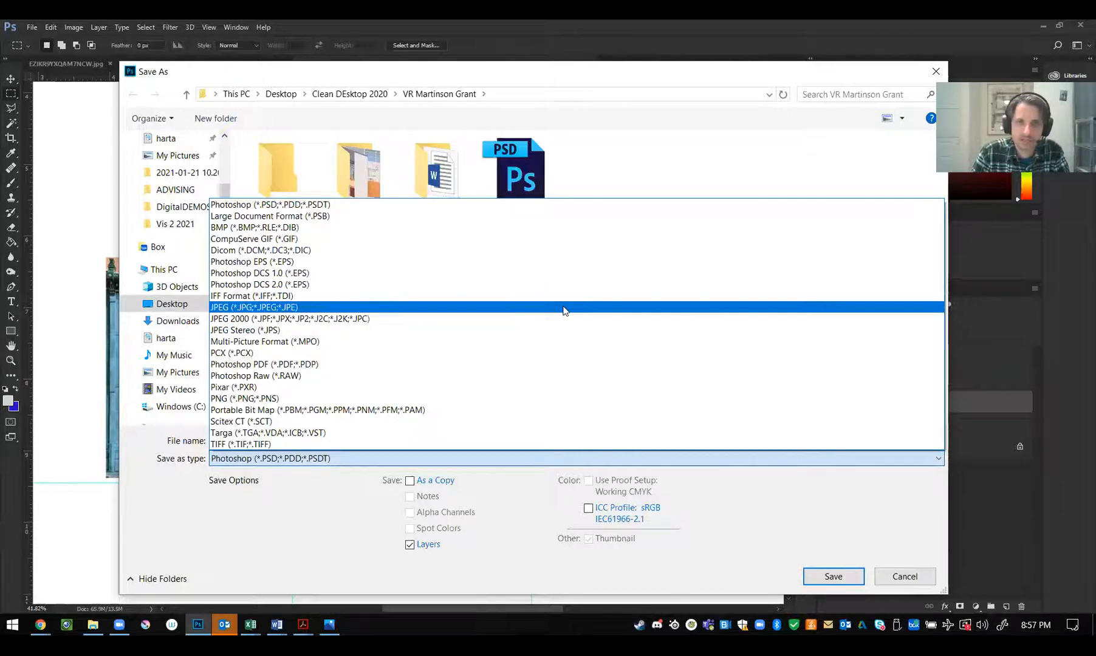
left_click(903, 577)
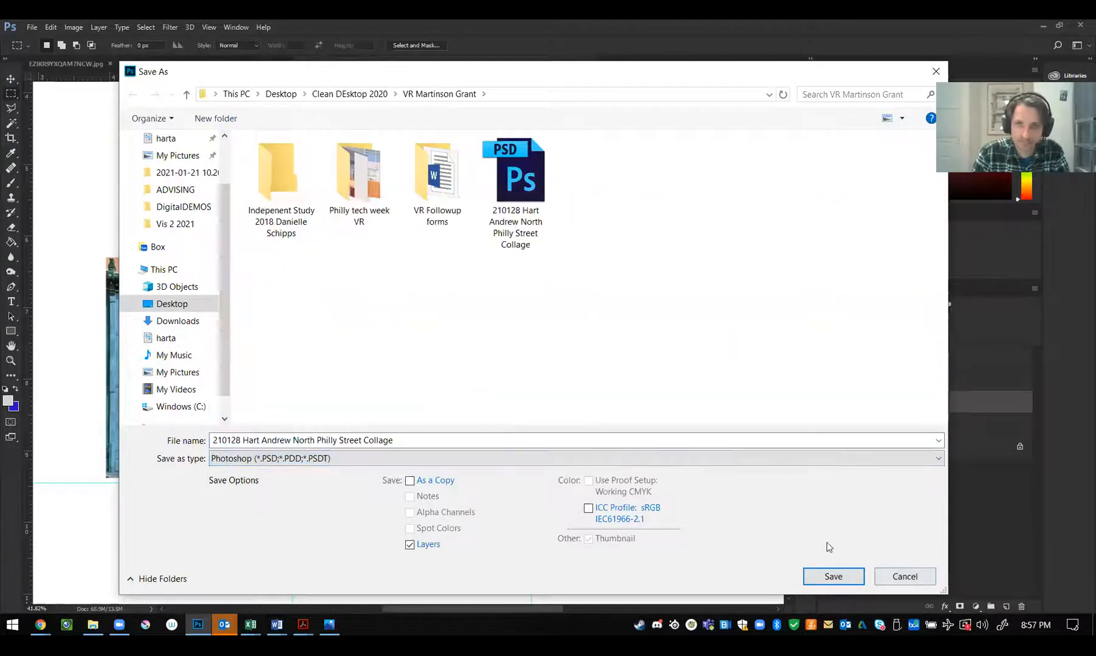
left_click(903, 577)
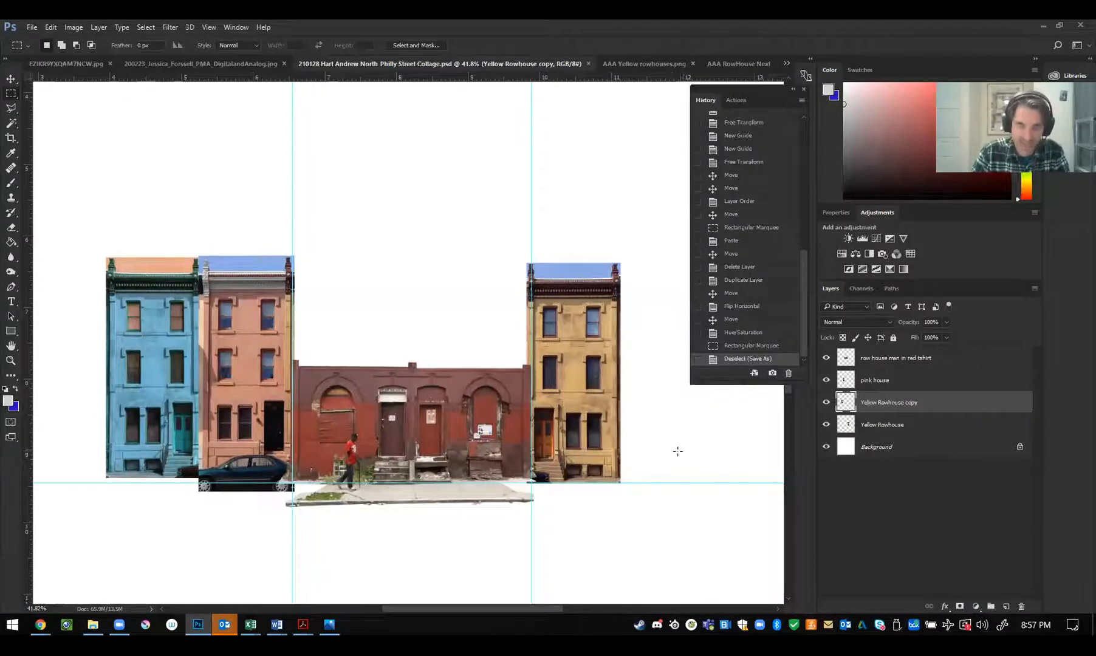